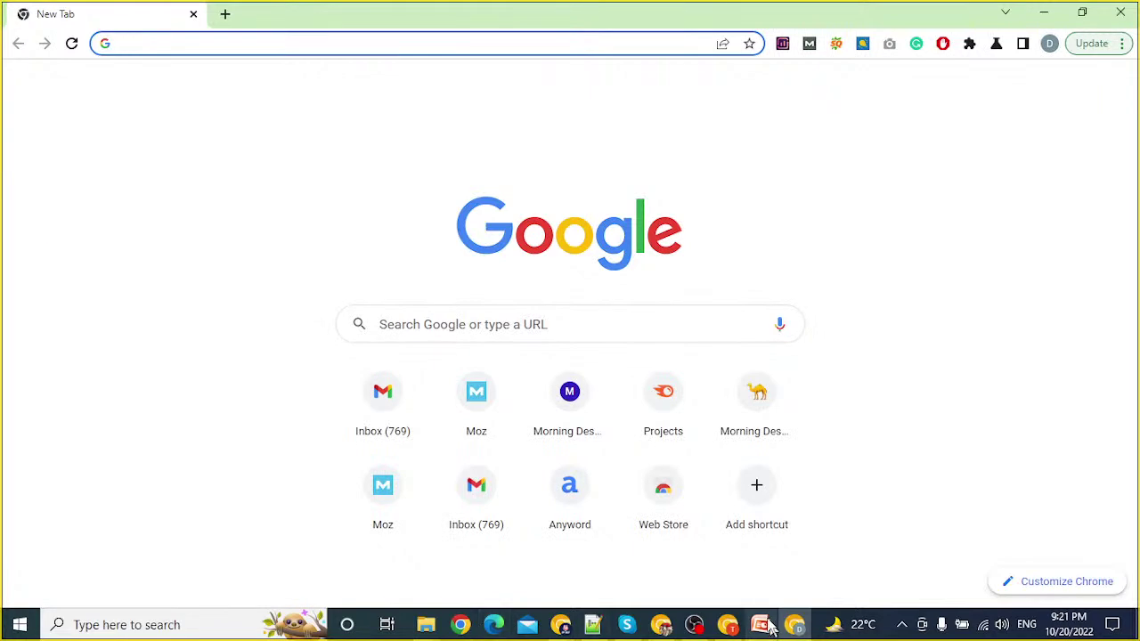
# Step: Switch to the Chrome window with YouTube Studio and search Google for "google trend" in a new tab
pyautogui.click(658, 628)
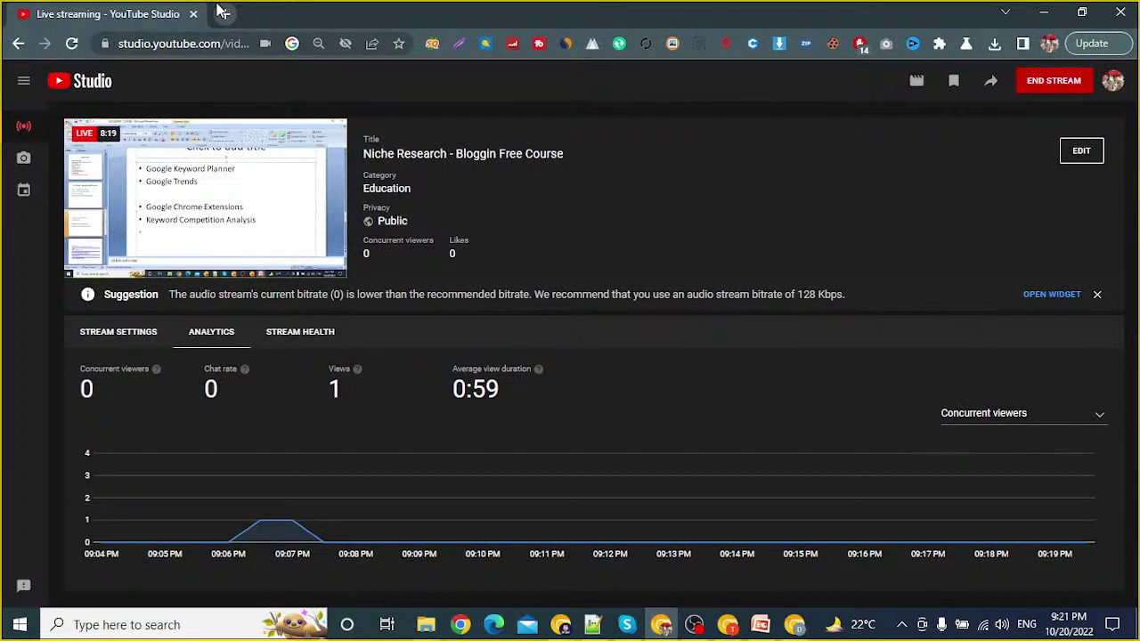
pyautogui.click(223, 12)
pyautogui.write('Goog')
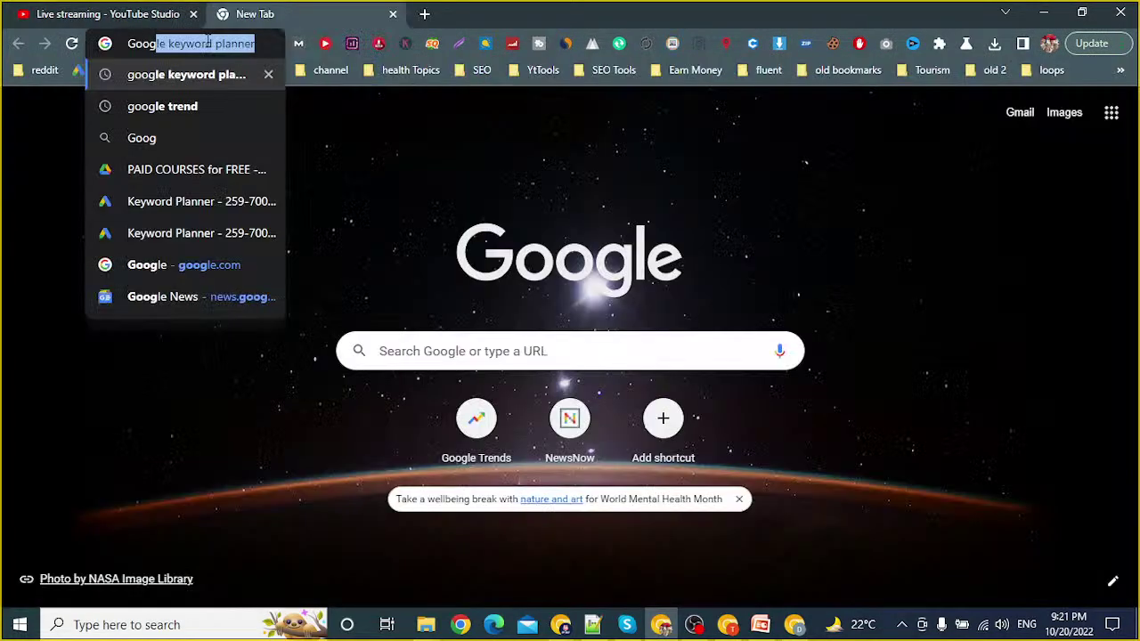
pyautogui.write('le Tren')
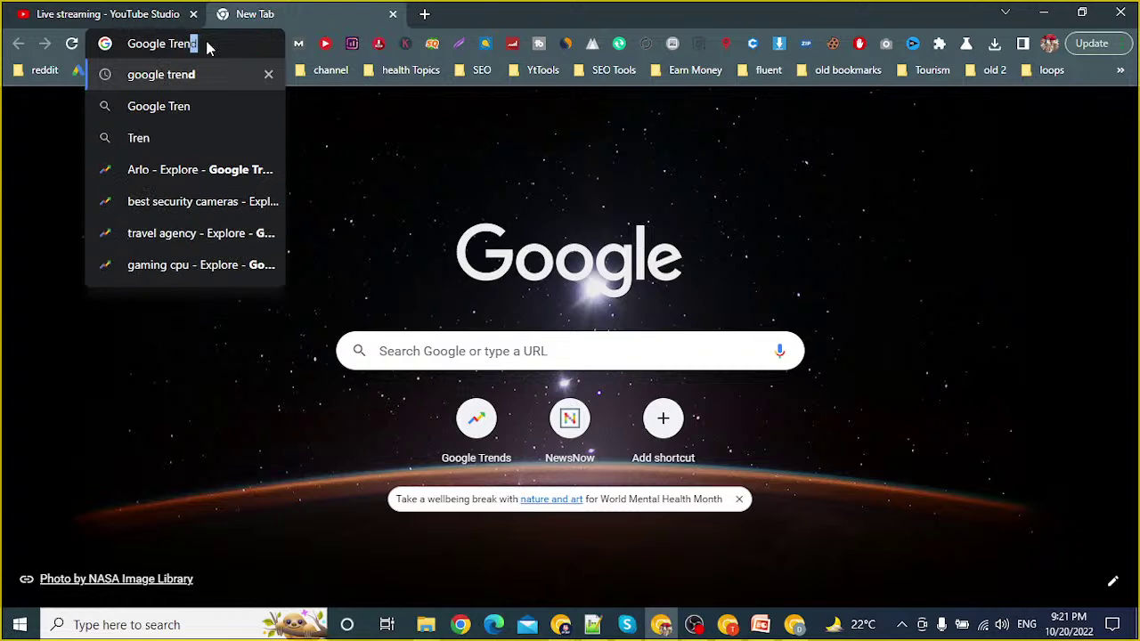
pyautogui.press('Return')
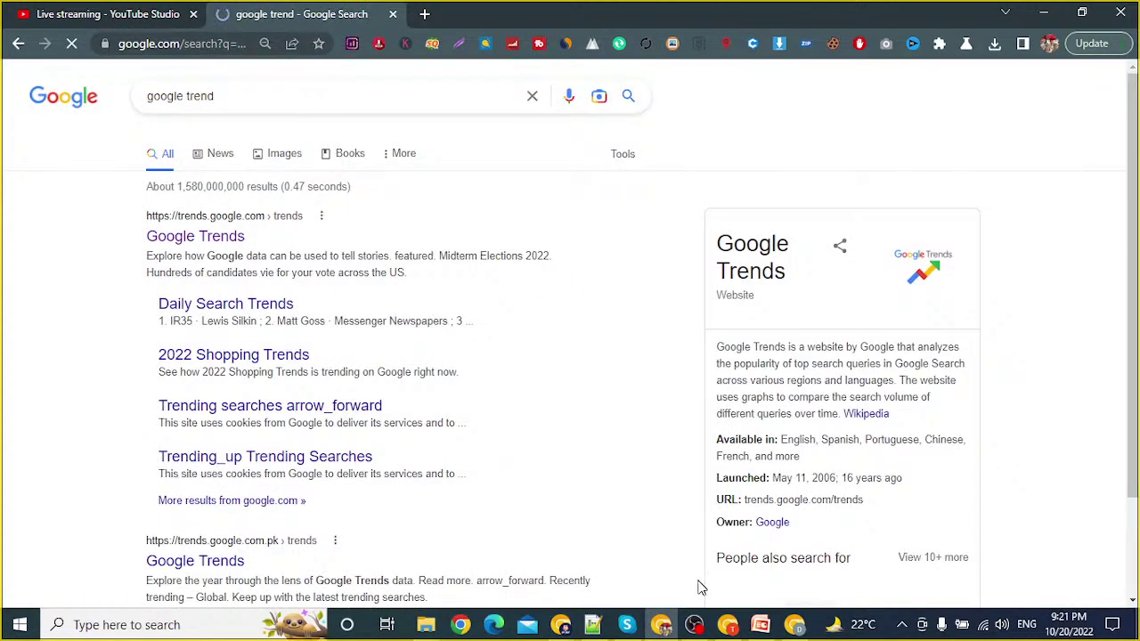
# Step: Switch to the Google Meet call, dismiss the raised-hand notice and the infinity mirror warning, and read the newest chat message
pyautogui.click(726, 624)
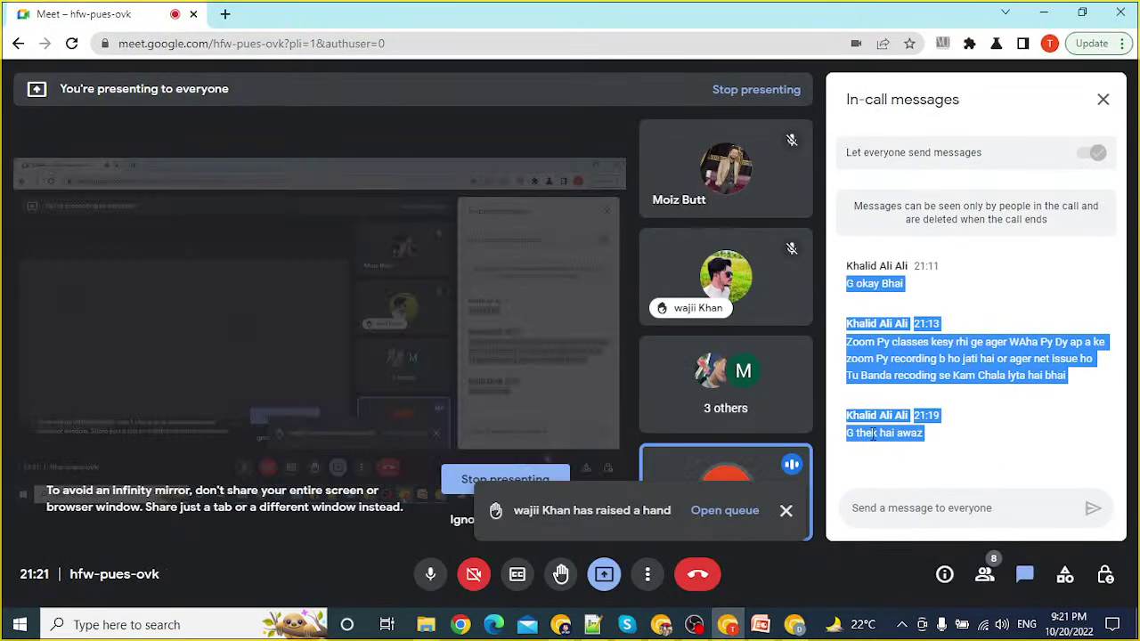
pyautogui.click(785, 510)
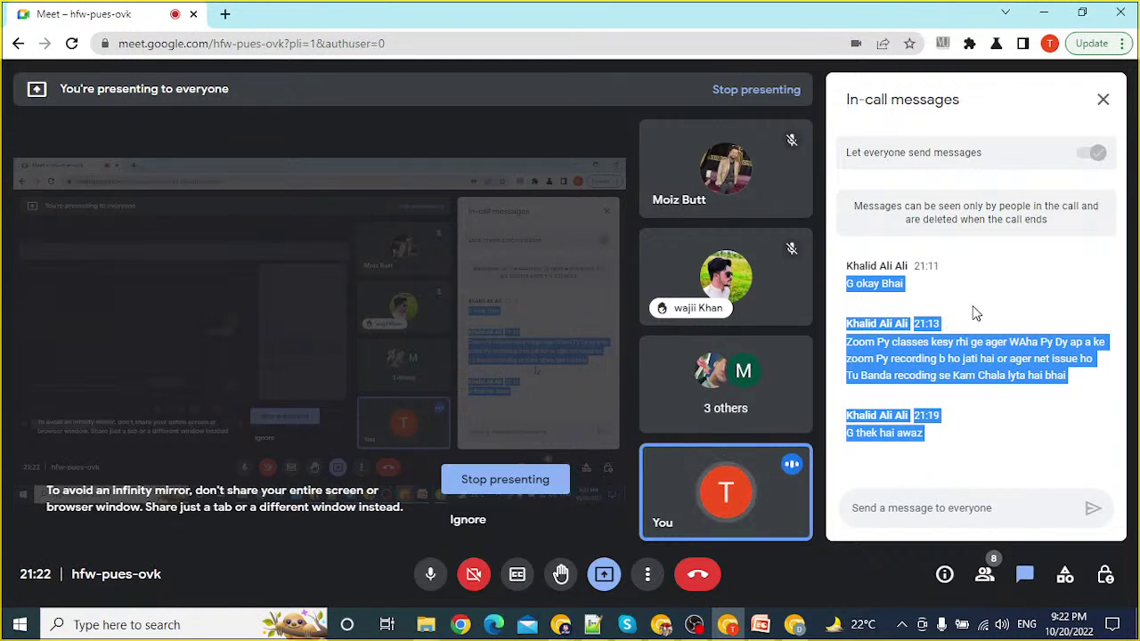
pyautogui.click(988, 358)
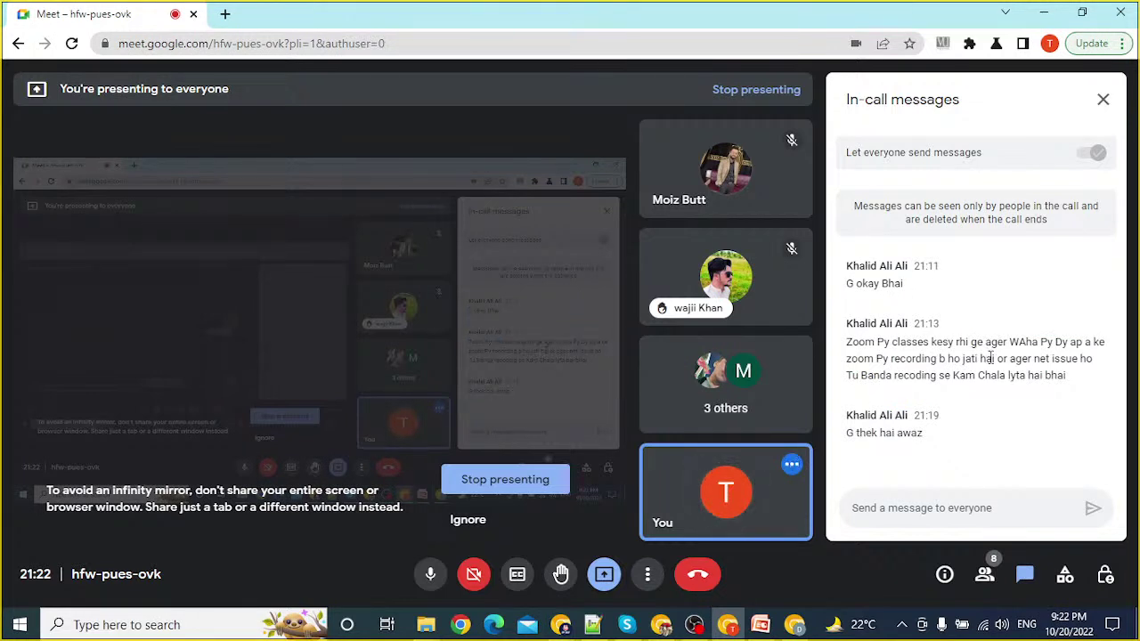
pyautogui.click(468, 520)
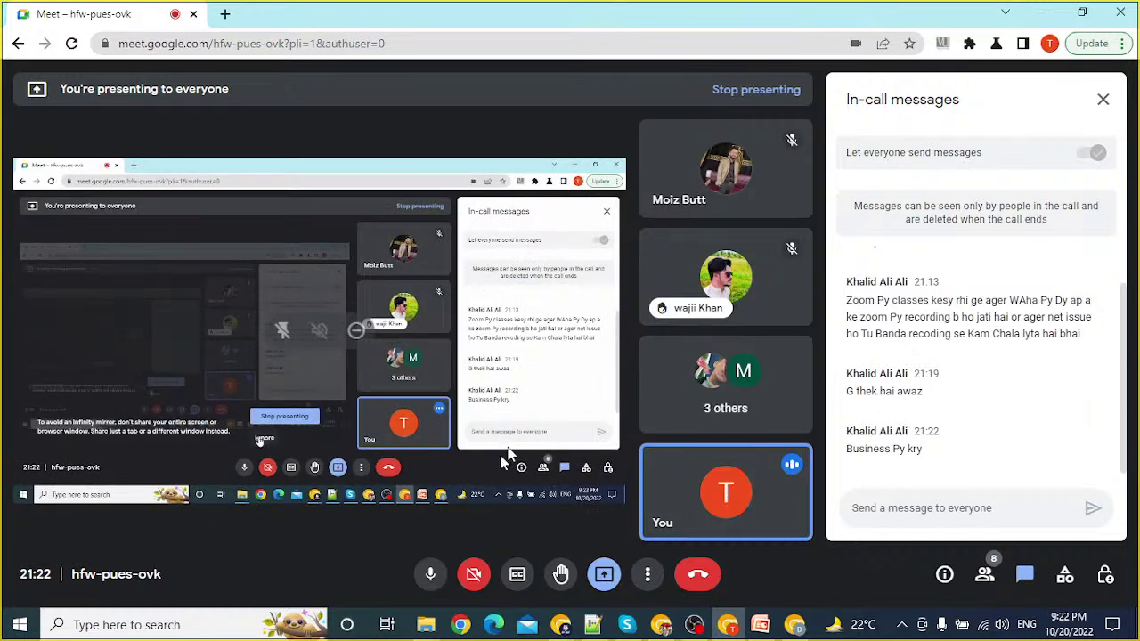
pyautogui.tripleClick(862, 448)
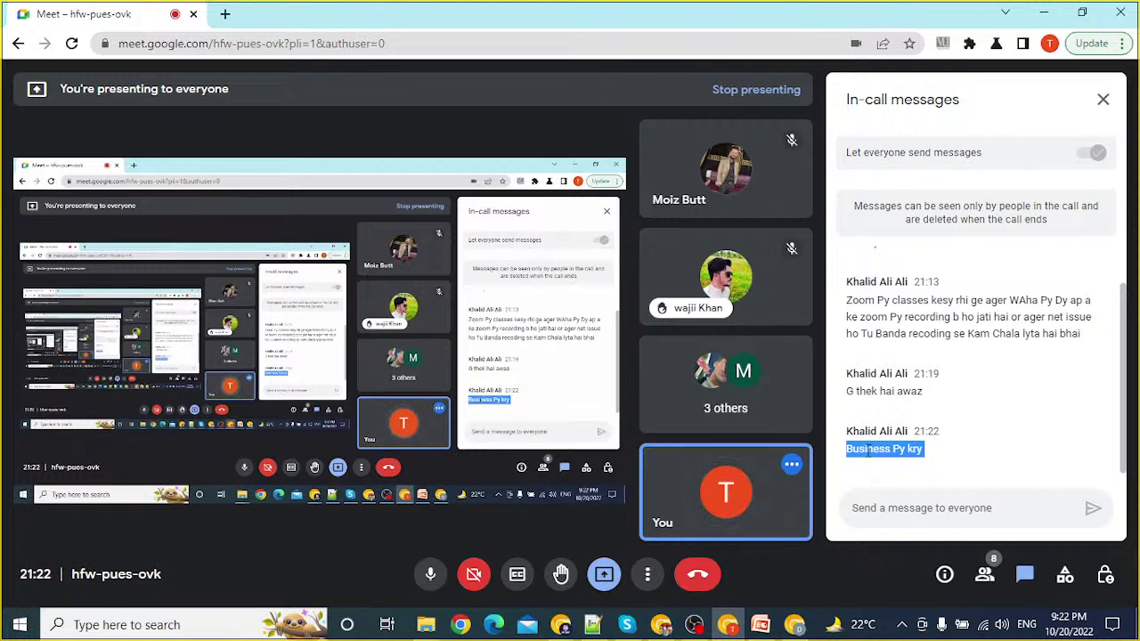
# Step: Return to the "google trend" search results and open the Google Trends website
pyautogui.hotkey('alt', 'Tab')
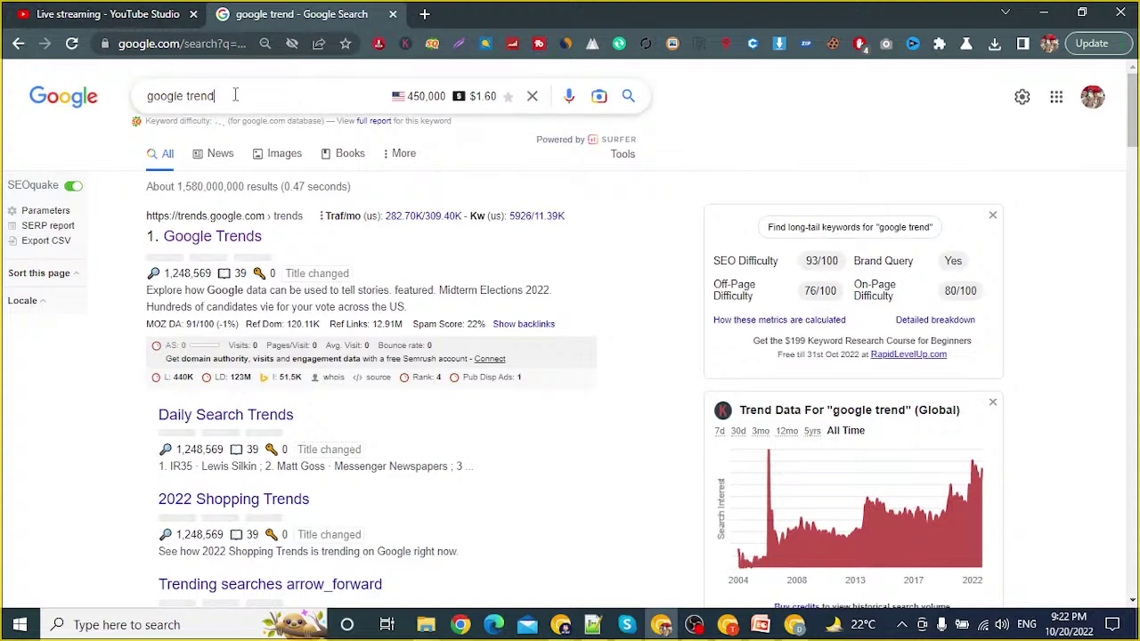
pyautogui.tripleClick(235, 96)
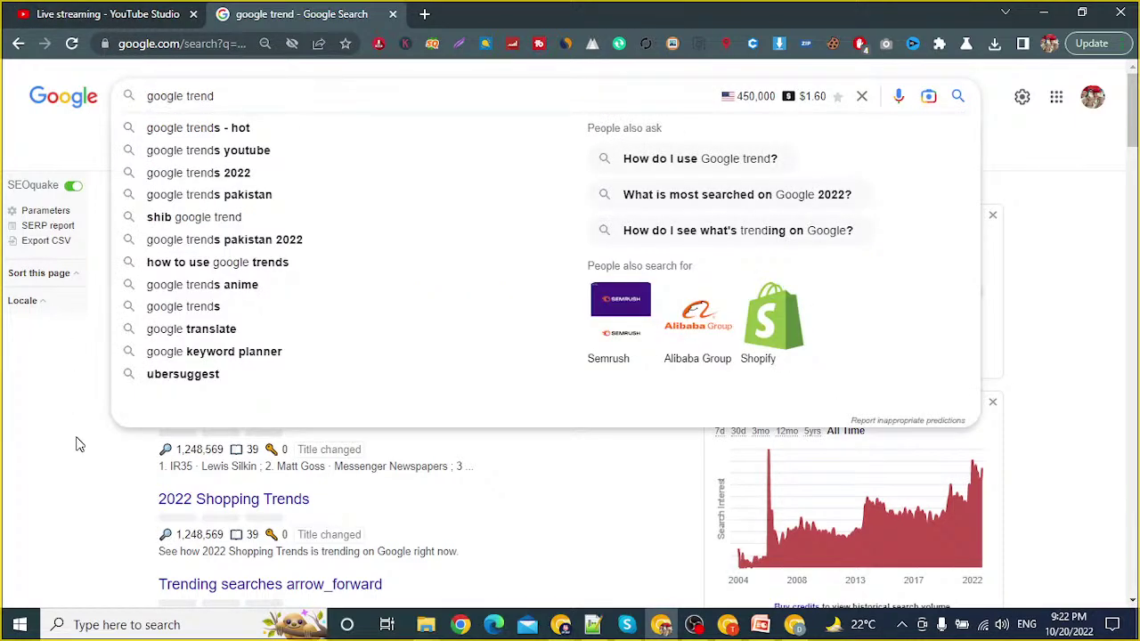
pyautogui.click(106, 438)
pyautogui.click(183, 241)
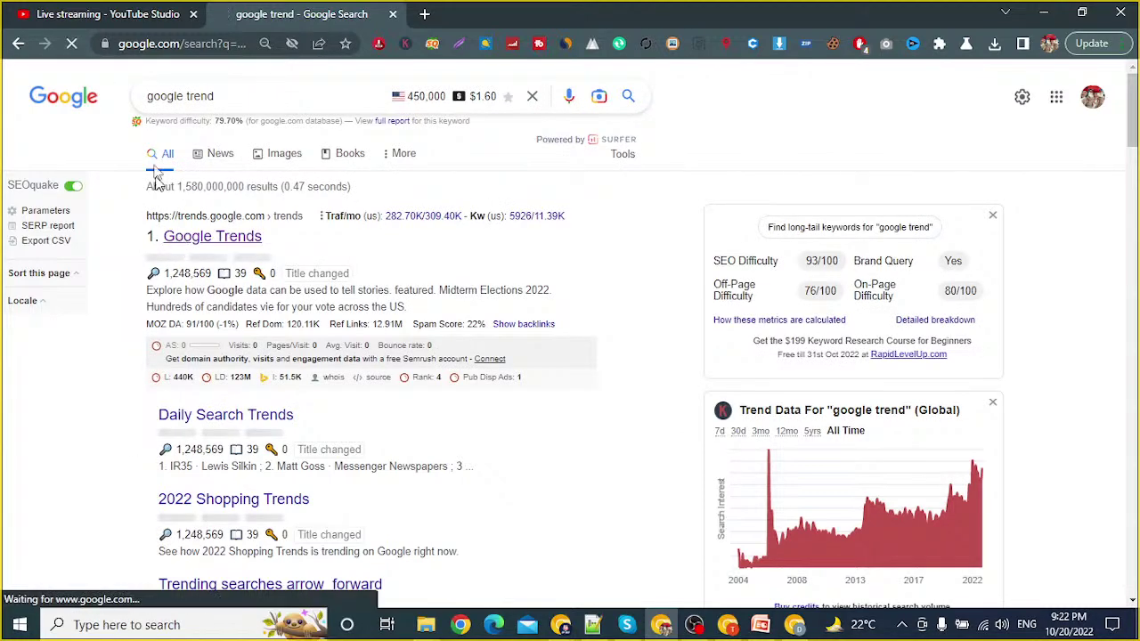
# Step: Open the Google Ads Keyword Planner in a new browser tab
pyautogui.click(421, 14)
pyautogui.write('keywo')
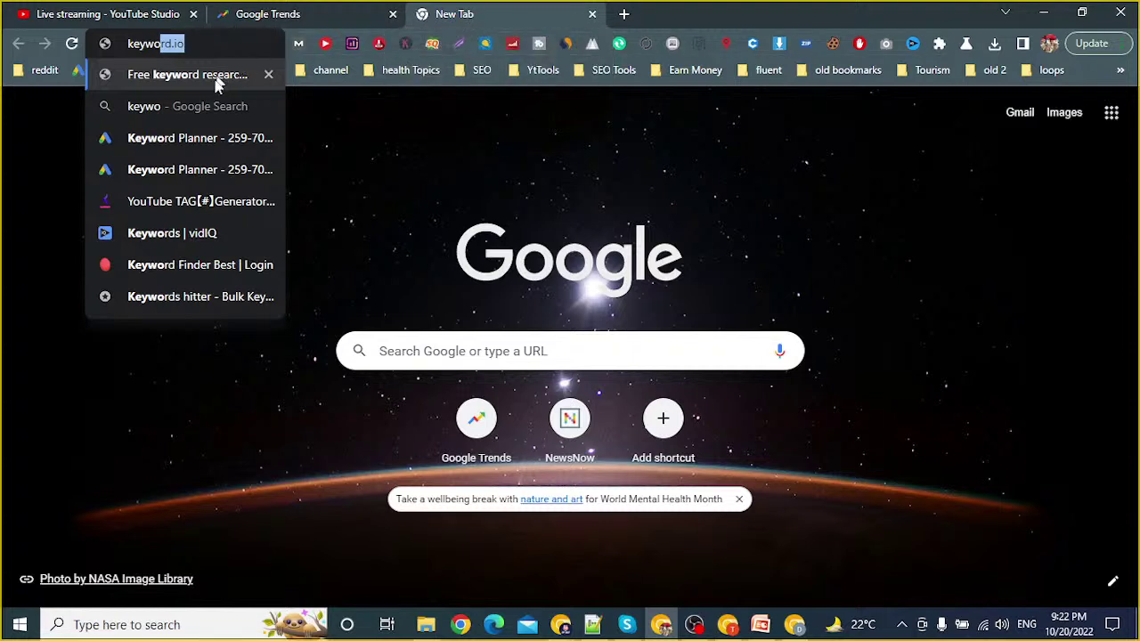
pyautogui.click(217, 165)
# Step: Go back to Google Trends, search for "travel agency" and review its interest over time in Pakistan
pyautogui.click(318, 14)
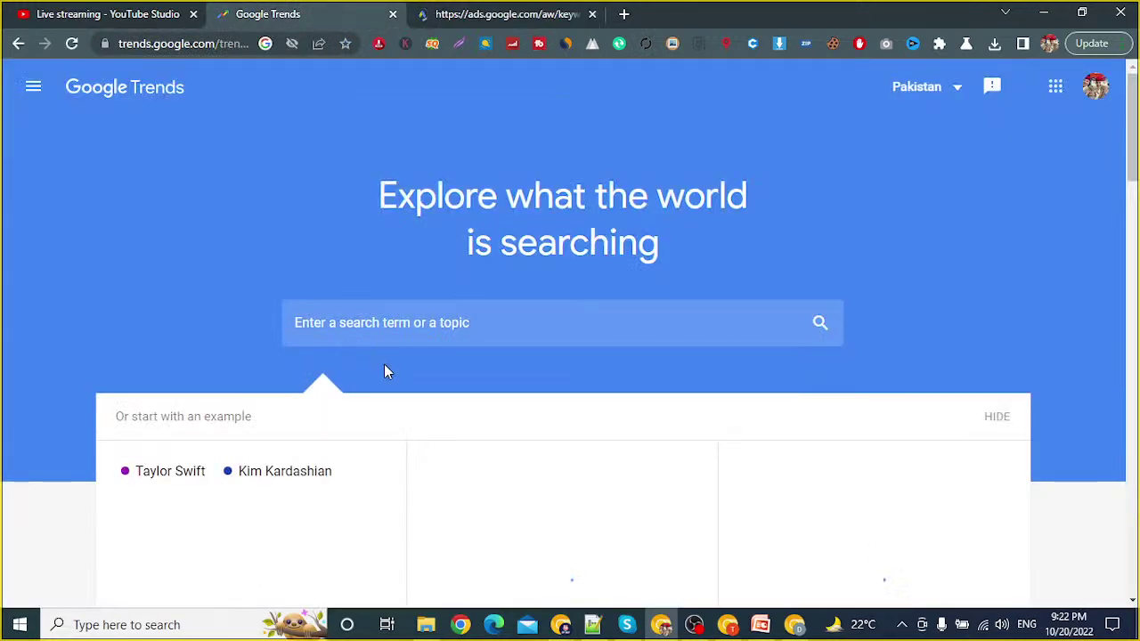
pyautogui.click(395, 339)
pyautogui.write('travel agency')
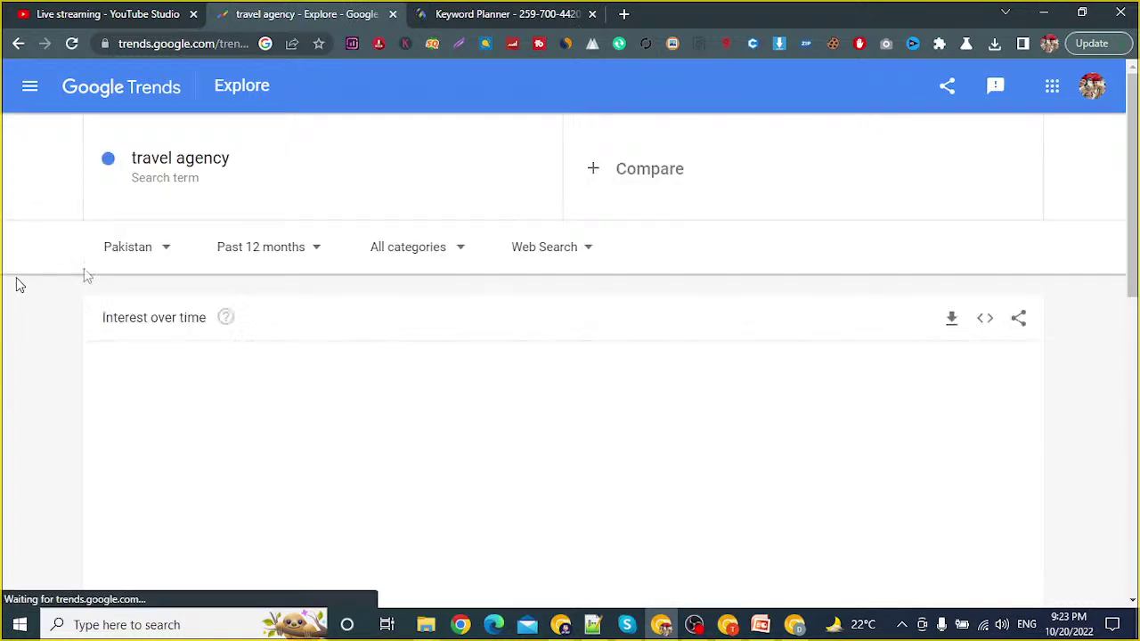
pyautogui.scroll(-2, 56, 420)
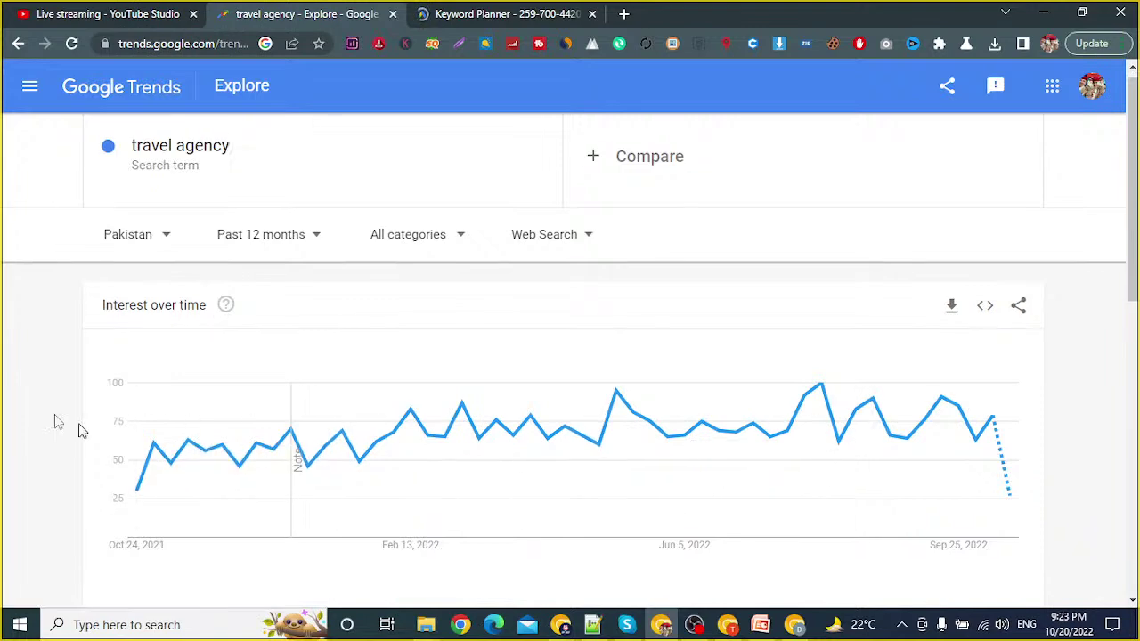
pyautogui.scroll(-1, 3, 347)
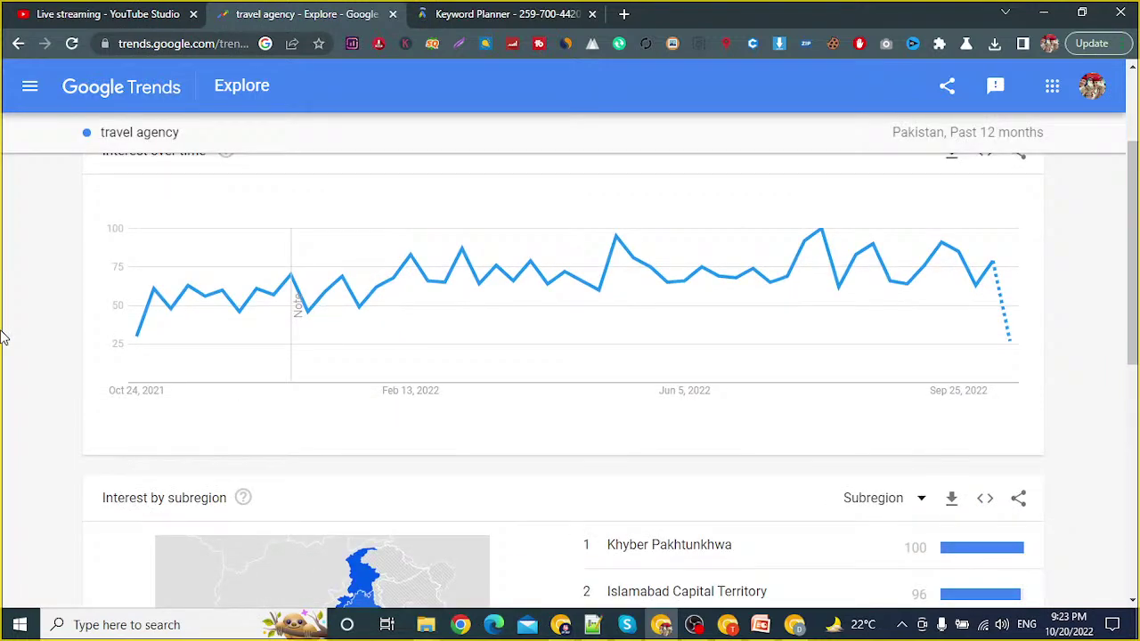
pyautogui.scroll(1, 4, 338)
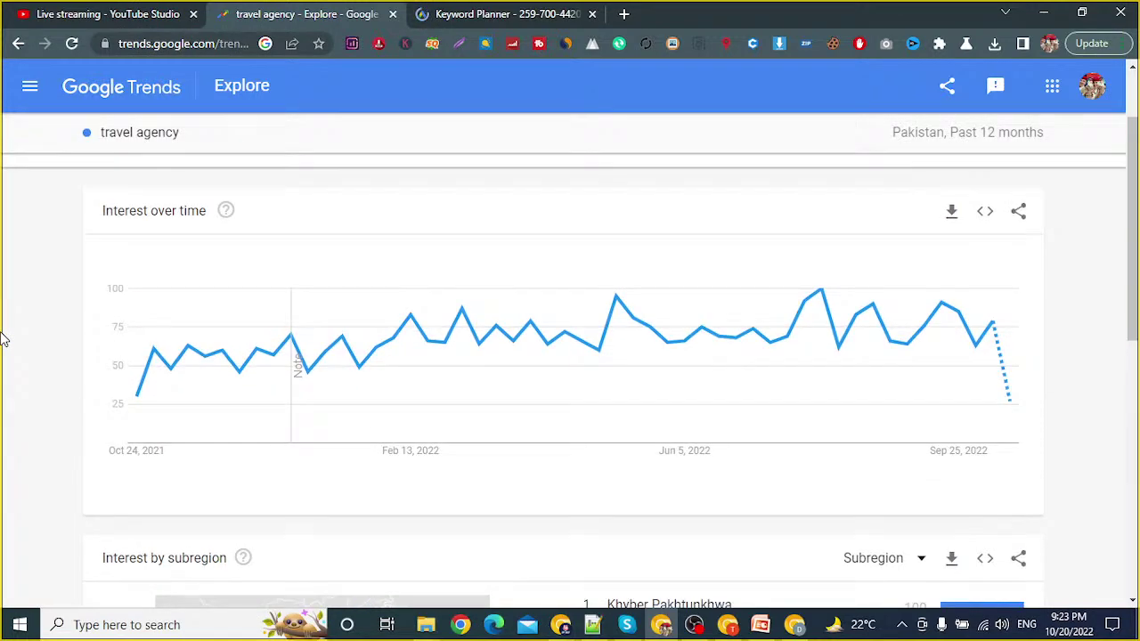
# Step: Replace the Google Trends search term with "Jobs"
pyautogui.click(233, 147)
pyautogui.write('J')
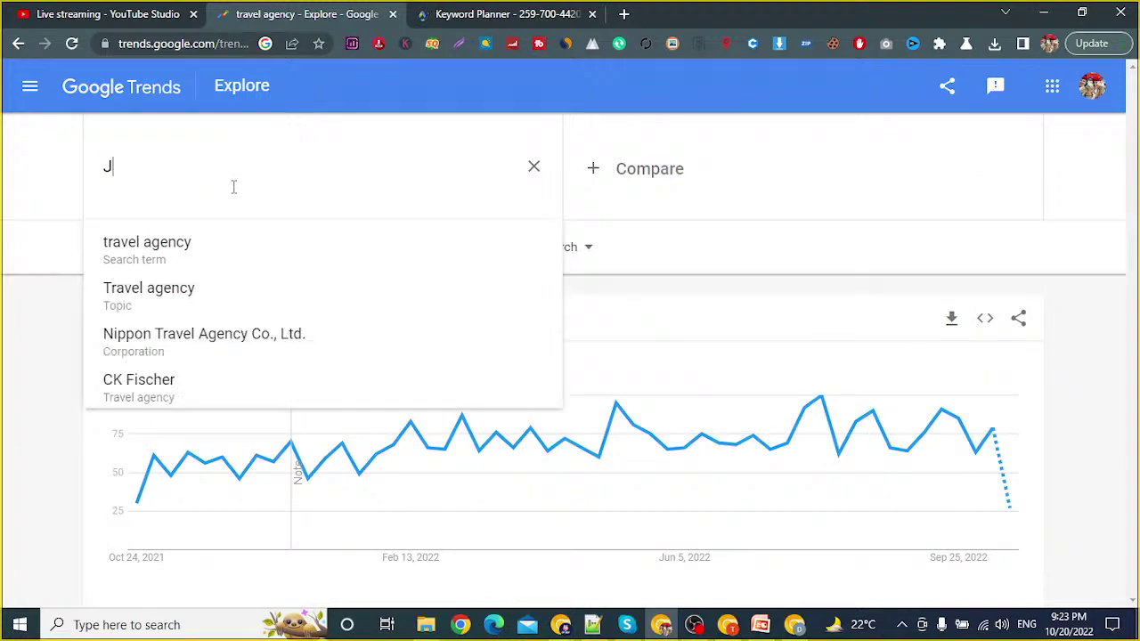
pyautogui.write('obs')
pyautogui.press('Return')
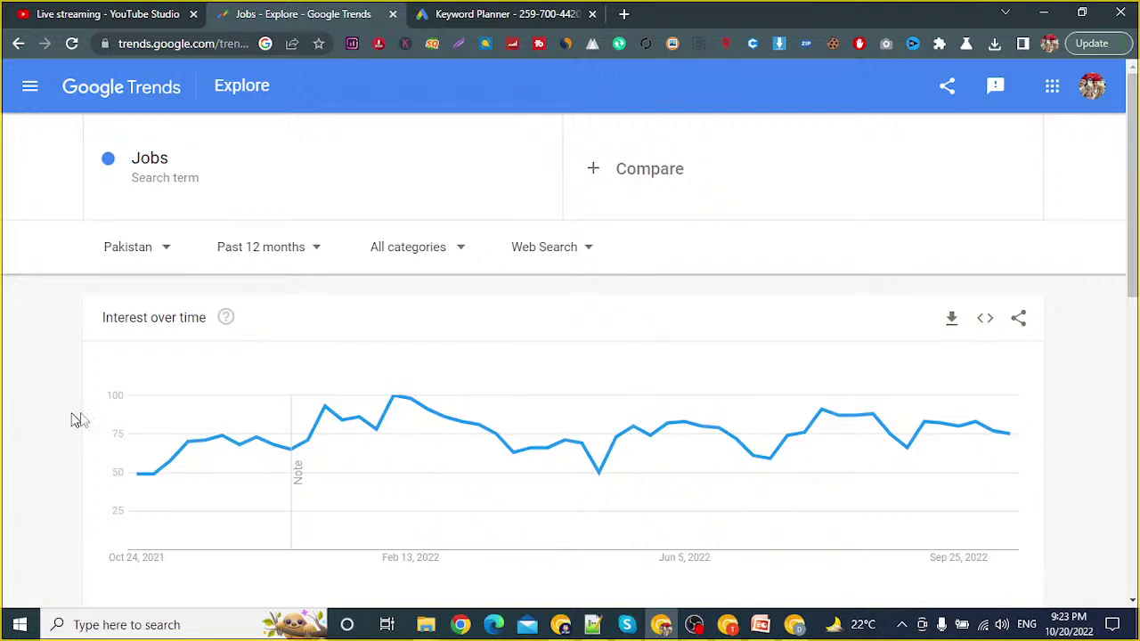
# Step: Review the interest chart for Jobs and set its time range to Past 5 years
pyautogui.moveTo(169, 421)
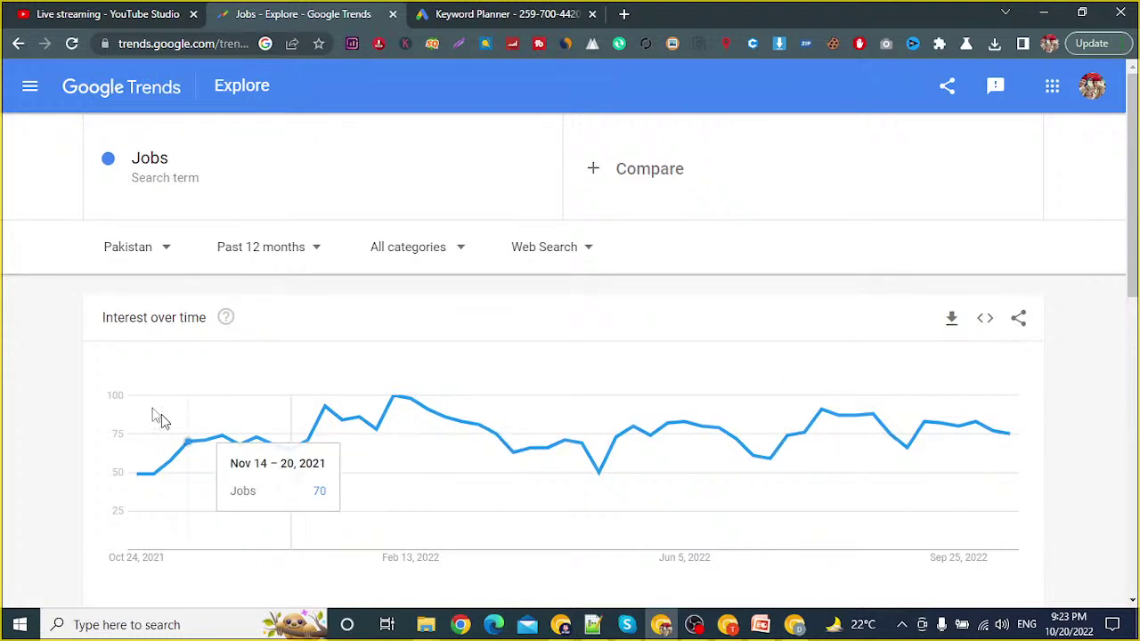
pyautogui.scroll(-1, 158, 265)
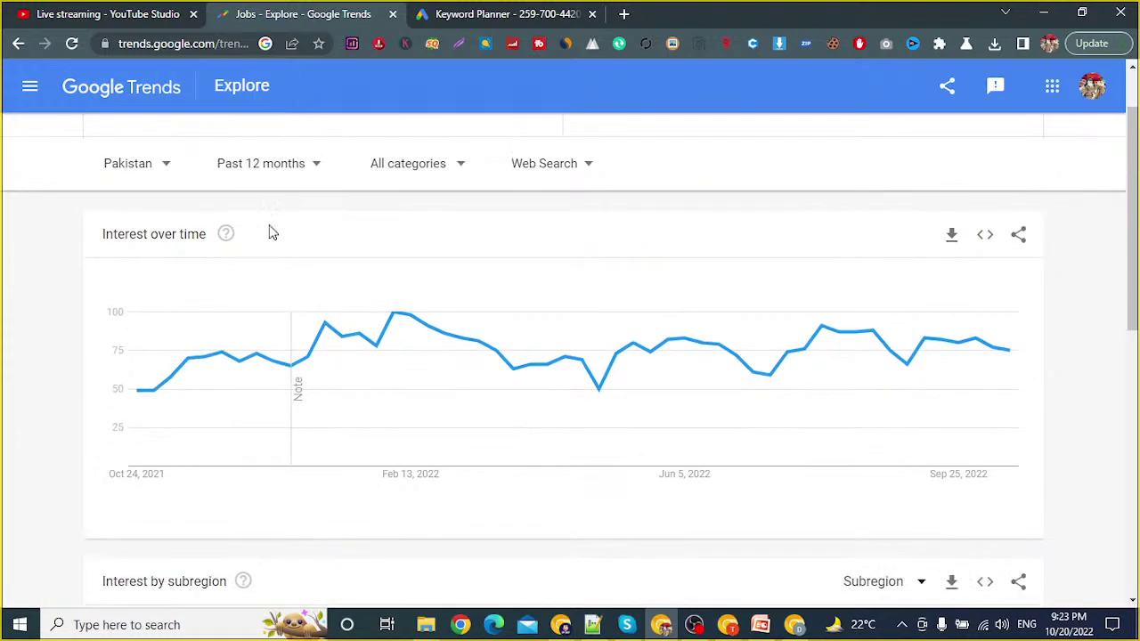
pyautogui.scroll(1, 284, 185)
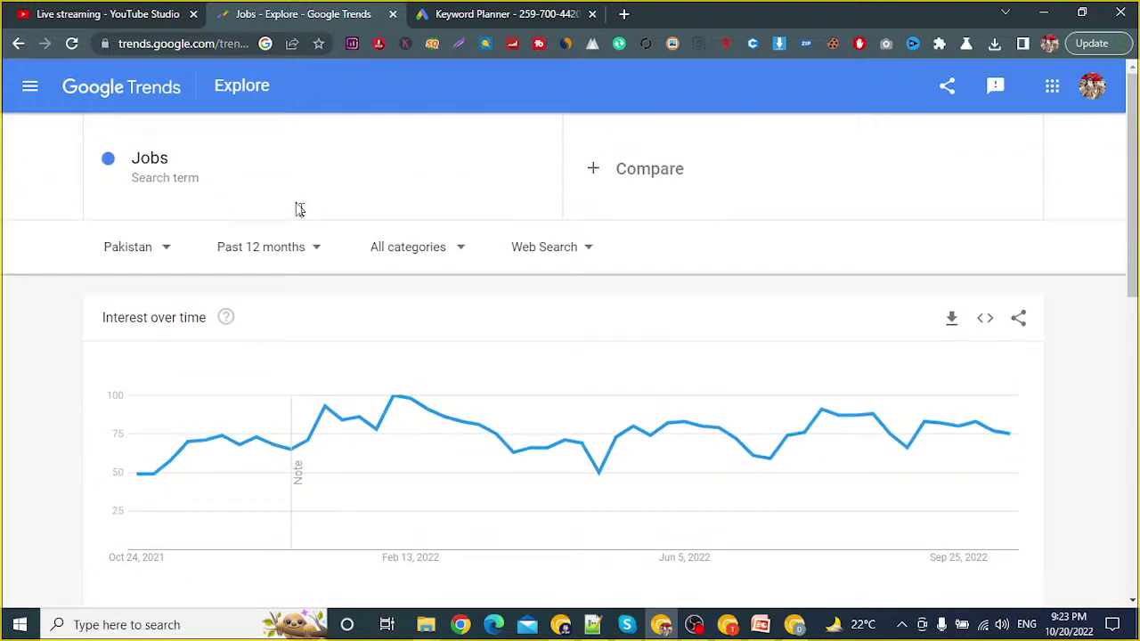
pyautogui.click(318, 250)
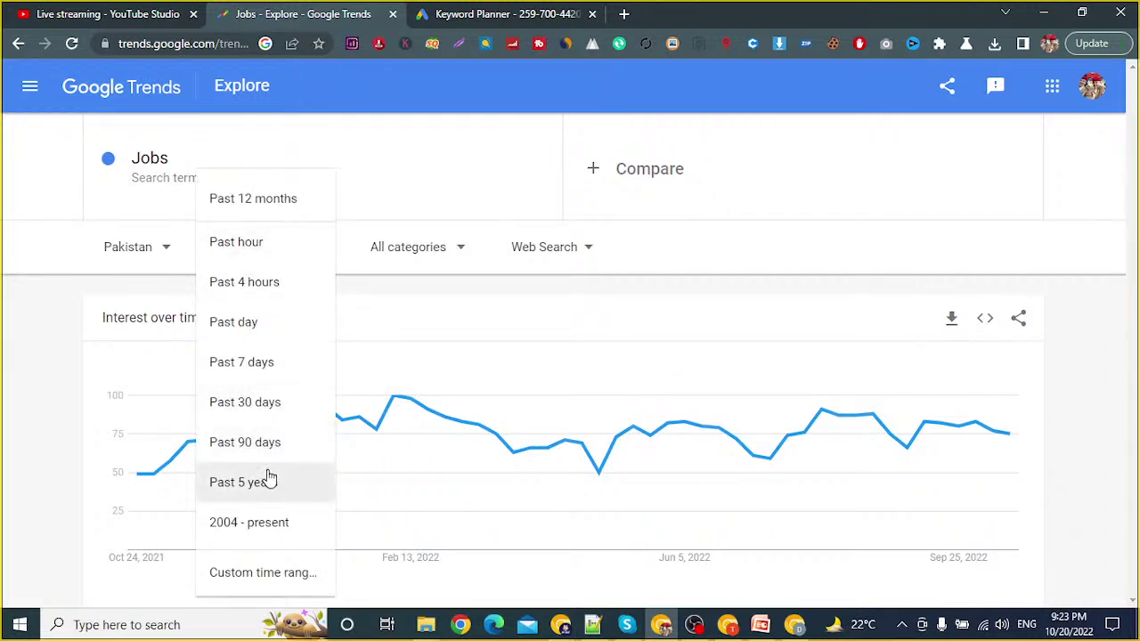
pyautogui.click(270, 485)
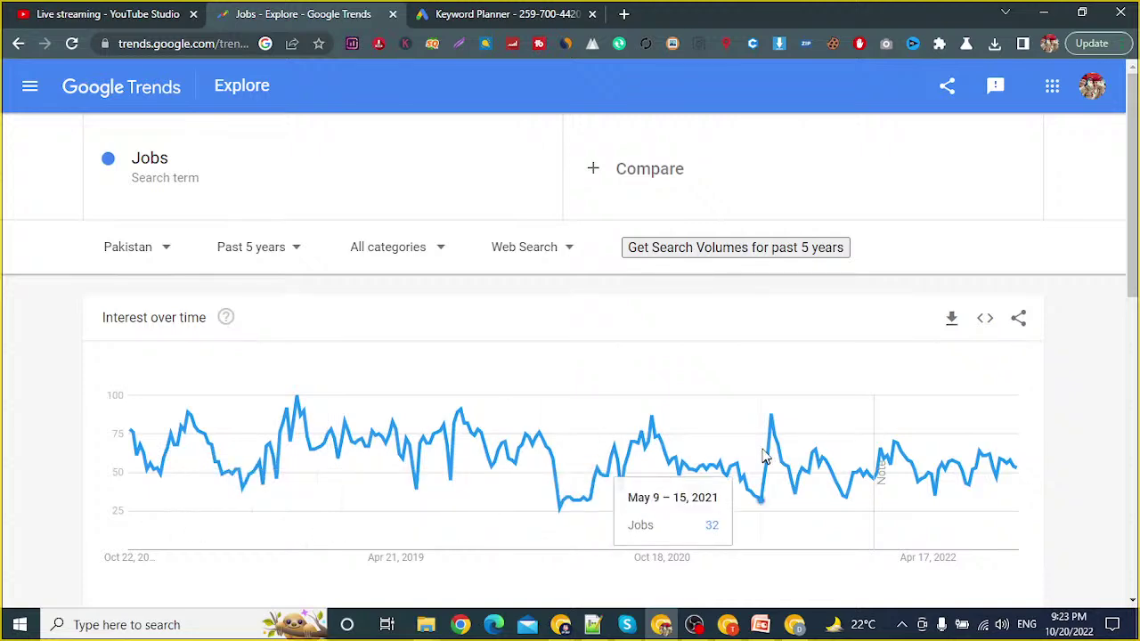
# Step: Admit the waiting participant to the Google Meet call and return to Google Trends
pyautogui.click(723, 626)
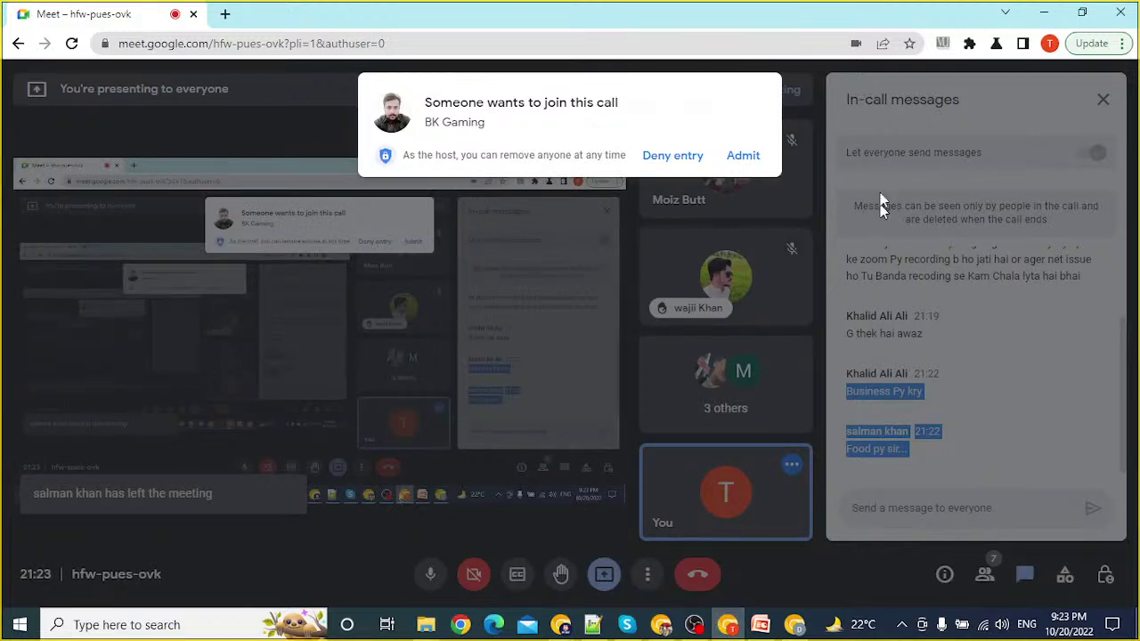
pyautogui.click(742, 156)
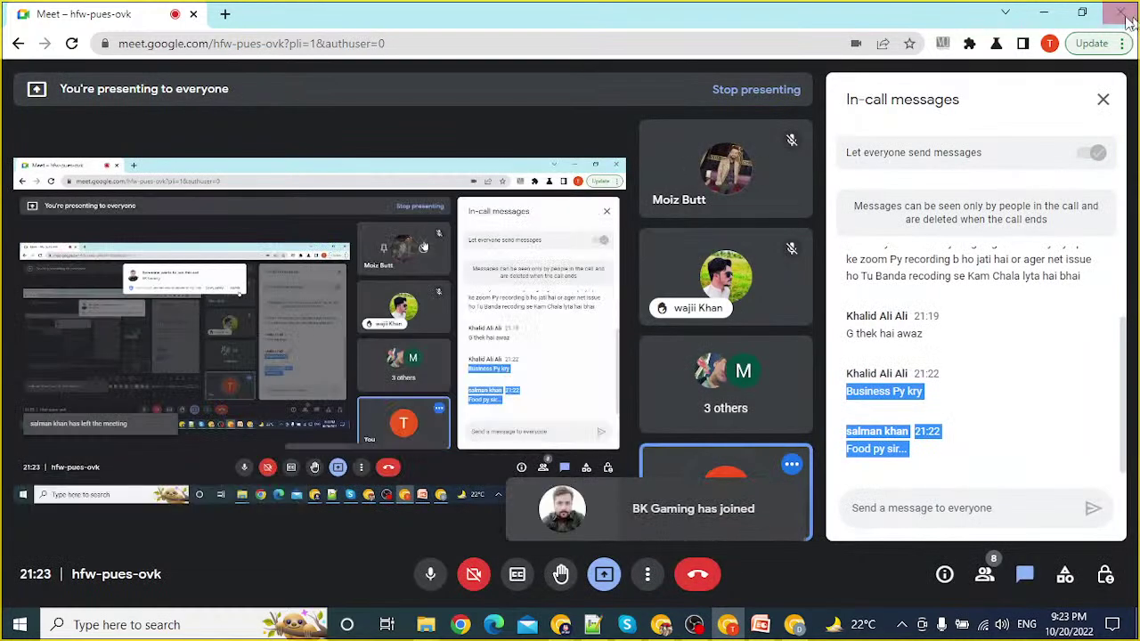
pyautogui.click(1044, 18)
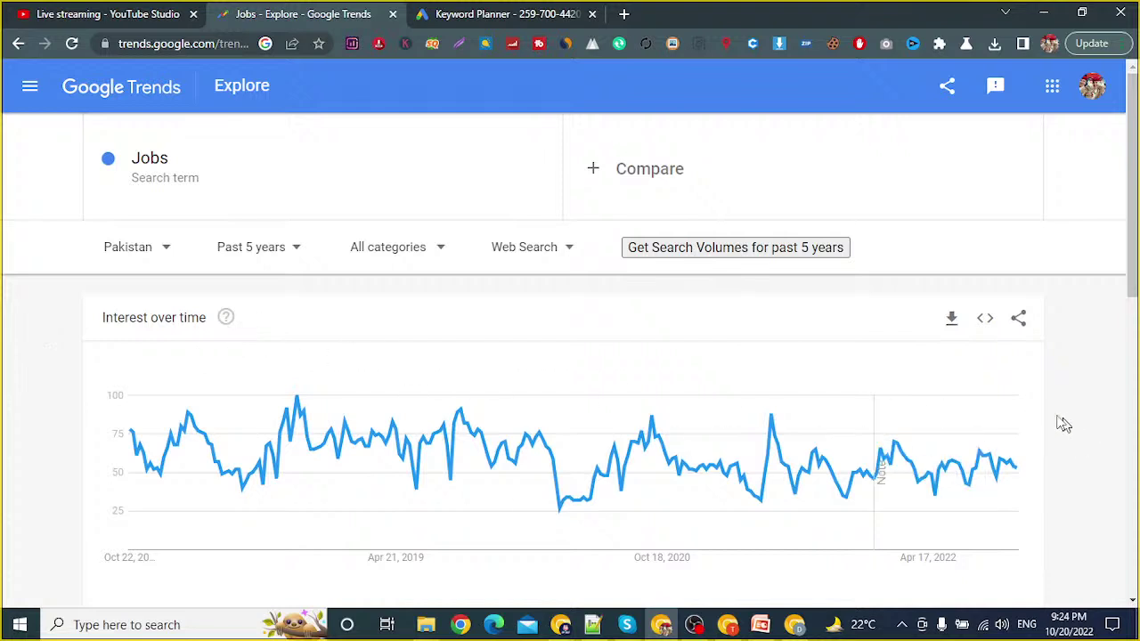
# Step: Change the search term to "travel" and set the time range to Past 12 months
pyautogui.scroll(-1, 5, 407)
pyautogui.scroll(1, 44, 373)
pyautogui.click(206, 160)
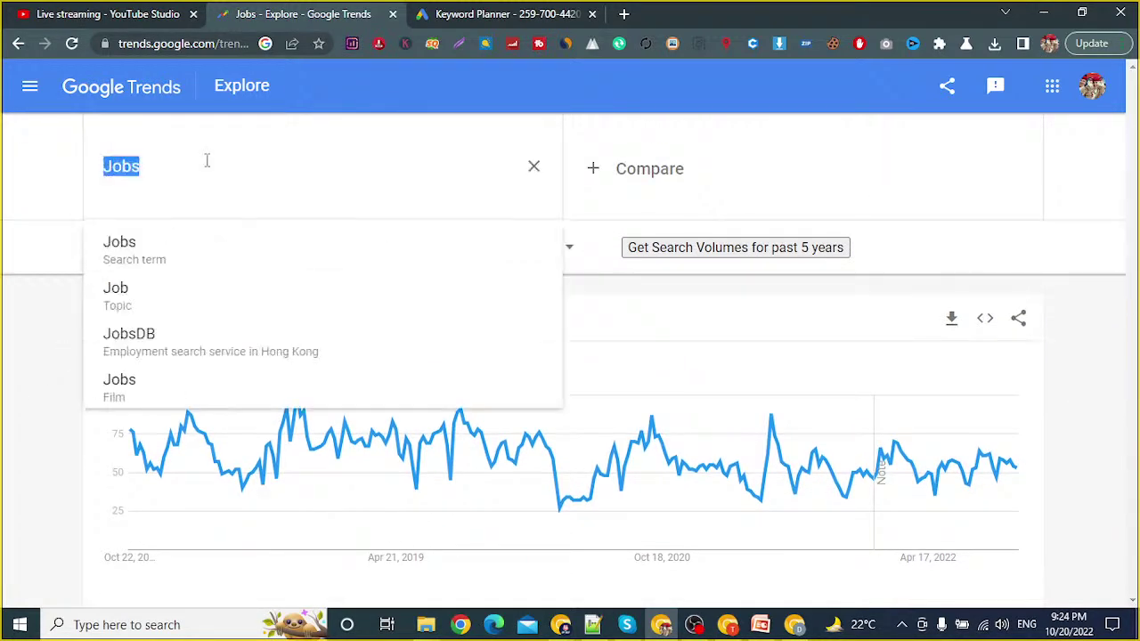
pyautogui.write('t')
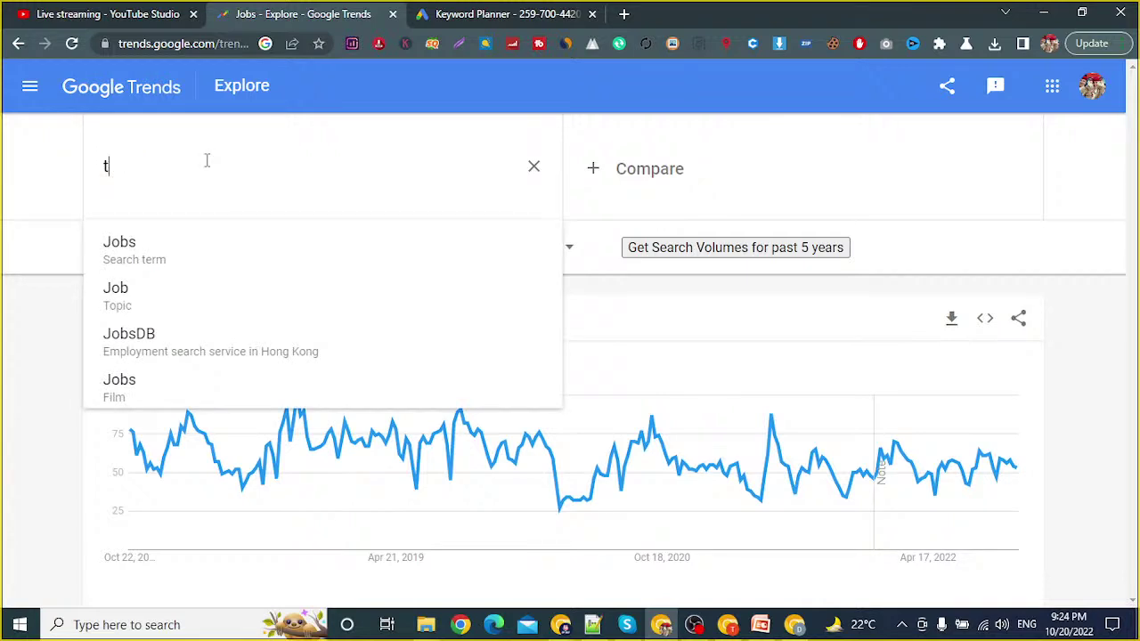
pyautogui.write('ravel')
pyautogui.press('Return')
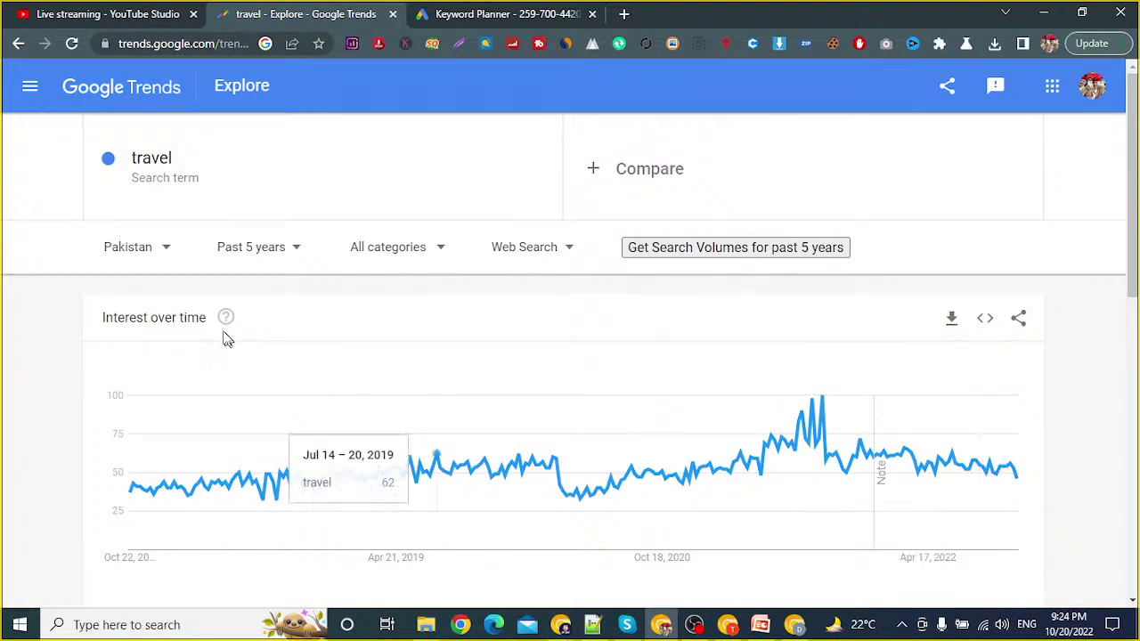
pyautogui.click(284, 266)
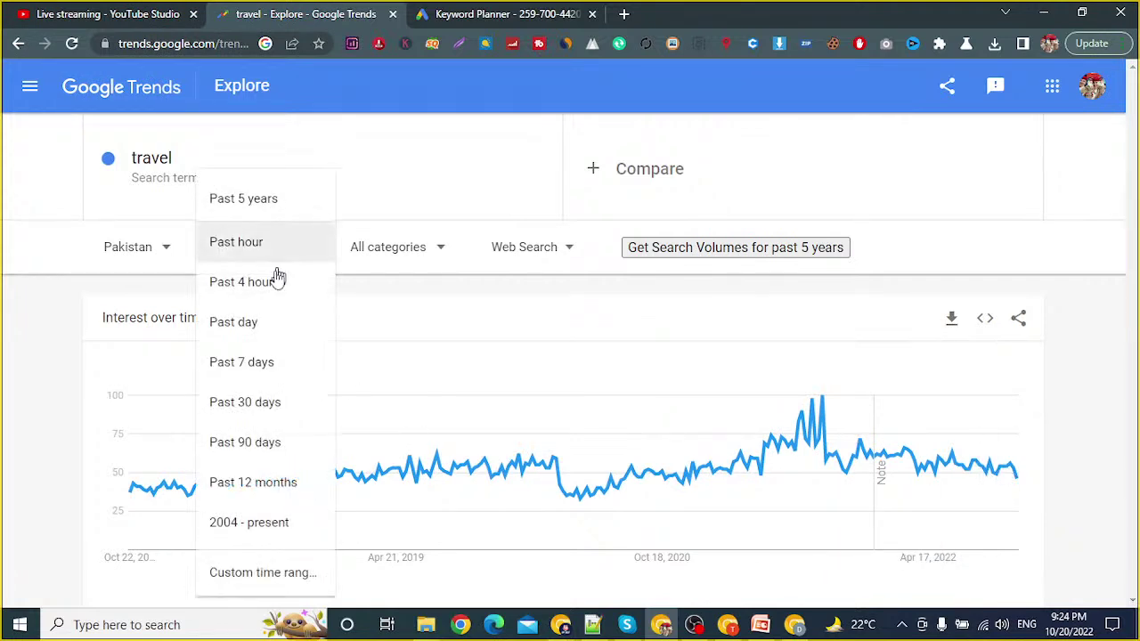
pyautogui.click(283, 488)
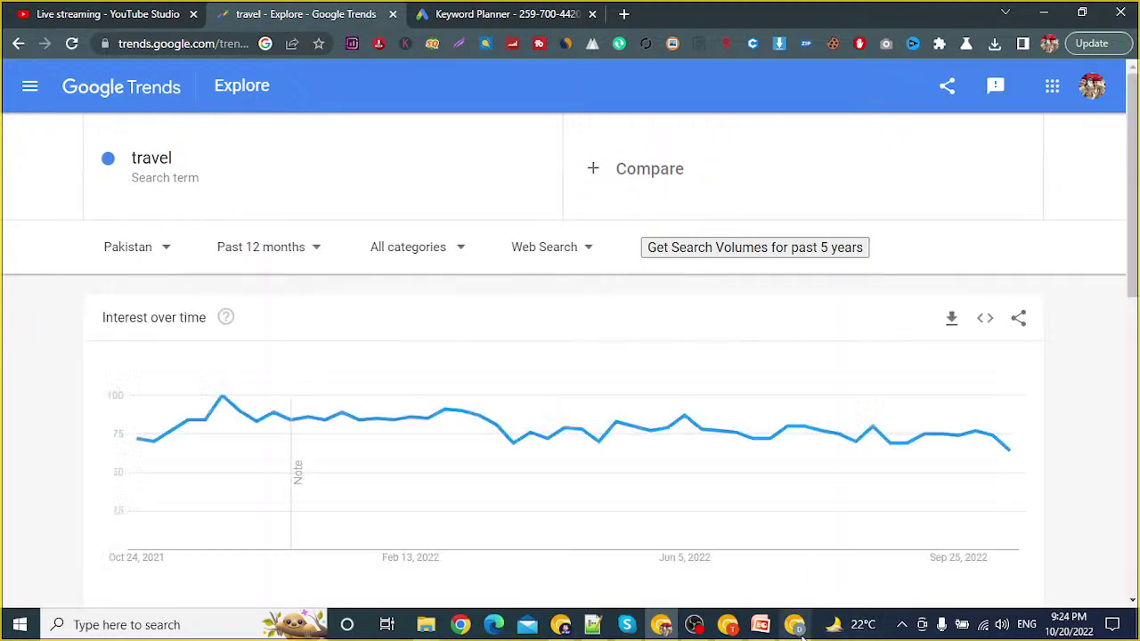
# Step: Switch to Google Meet again and admit the next person asking to join the call
pyautogui.click(795, 624)
pyautogui.click(795, 624)
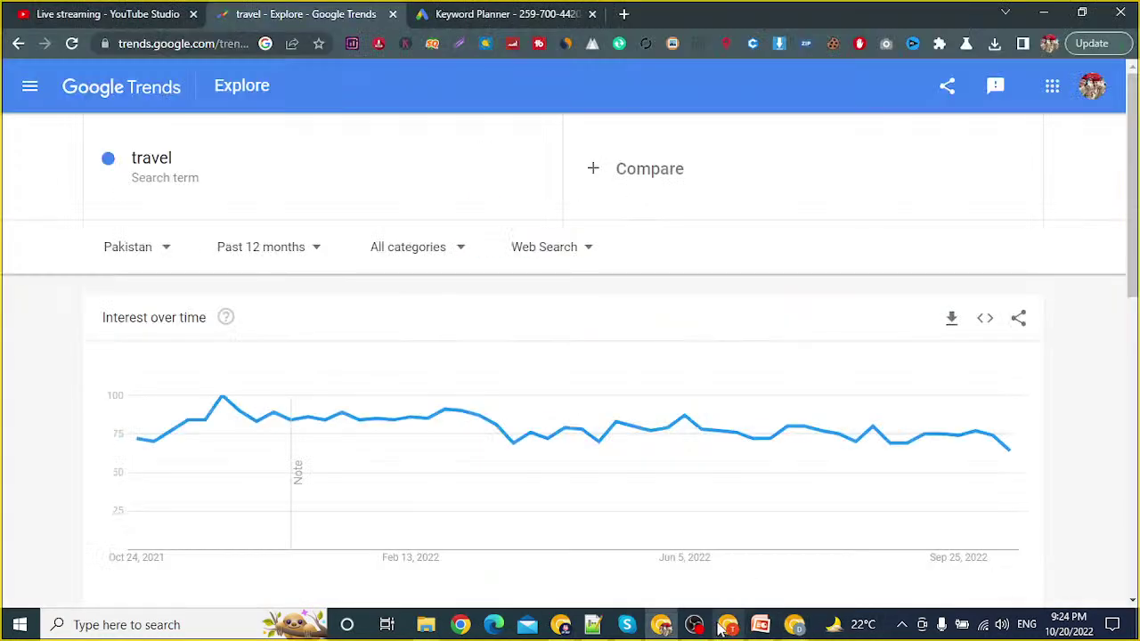
pyautogui.click(727, 624)
pyautogui.click(737, 159)
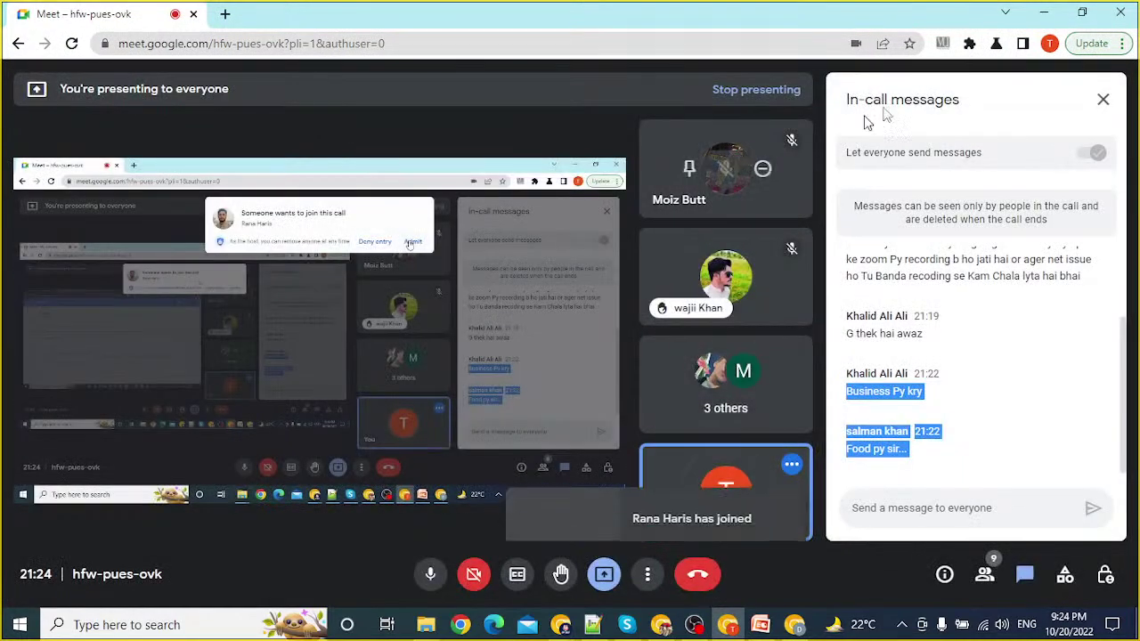
# Step: Return to Google Trends and review the travel results: interest over time, interest by subregion, and the related topics and queries
pyautogui.click(1044, 13)
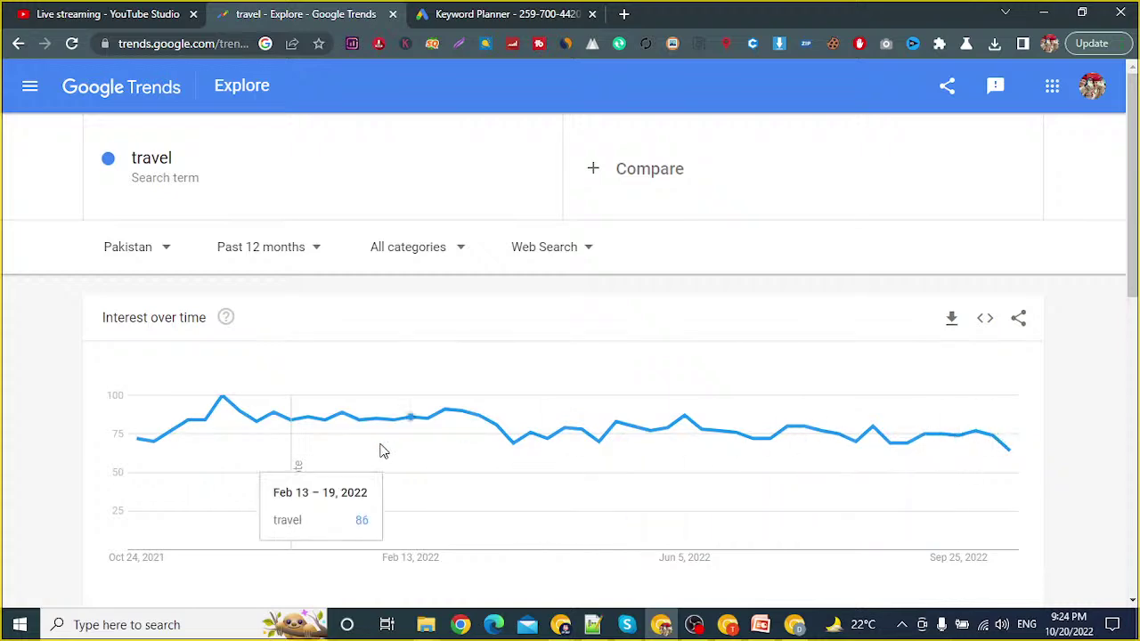
pyautogui.scroll(-7, 716, 432)
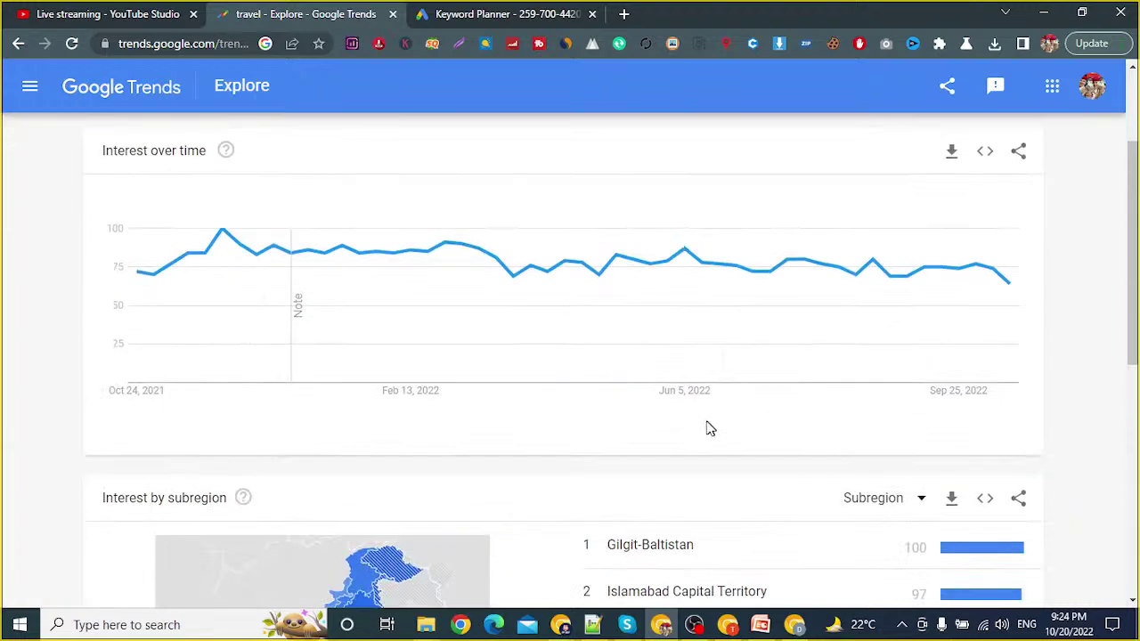
pyautogui.scroll(5, 501, 419)
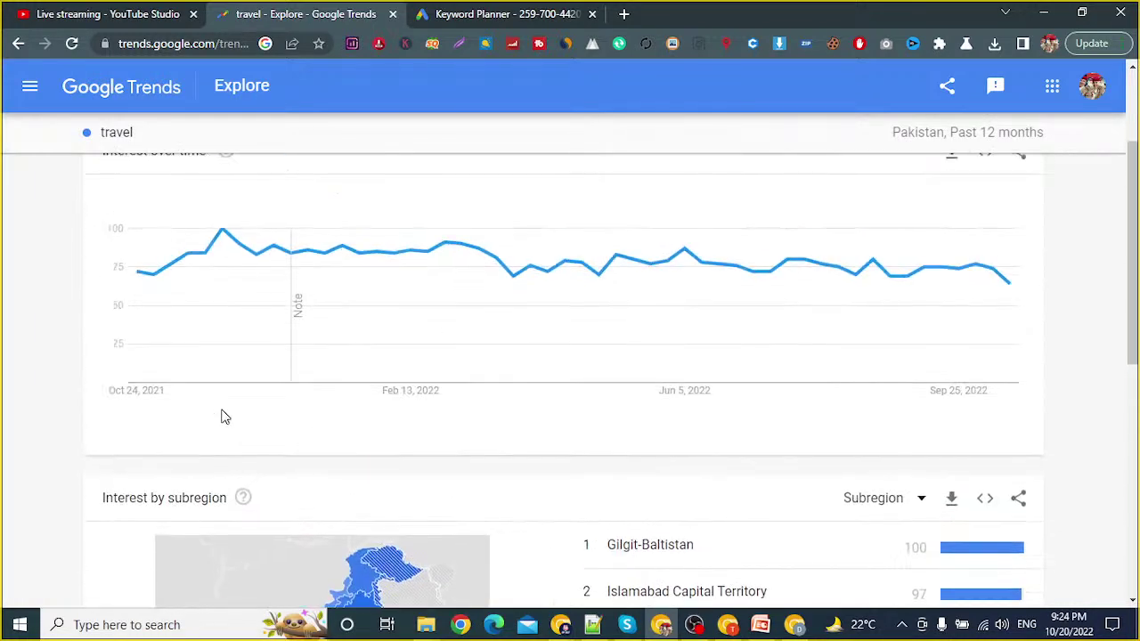
pyautogui.scroll(-2, 463, 450)
pyautogui.scroll(-1, 666, 392)
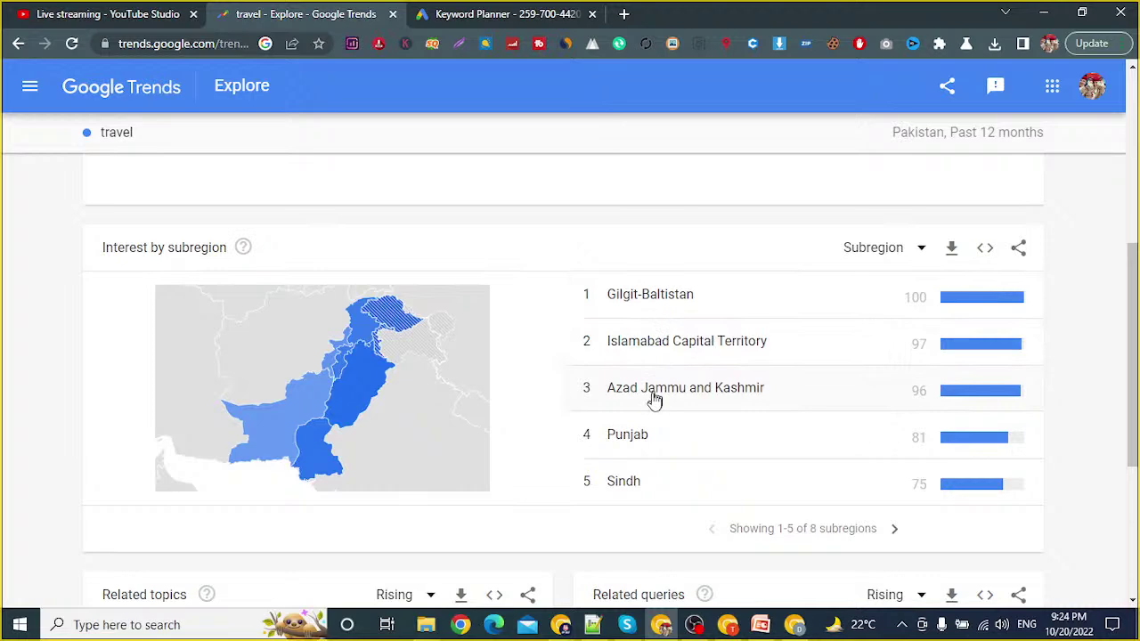
pyautogui.scroll(-4, 637, 356)
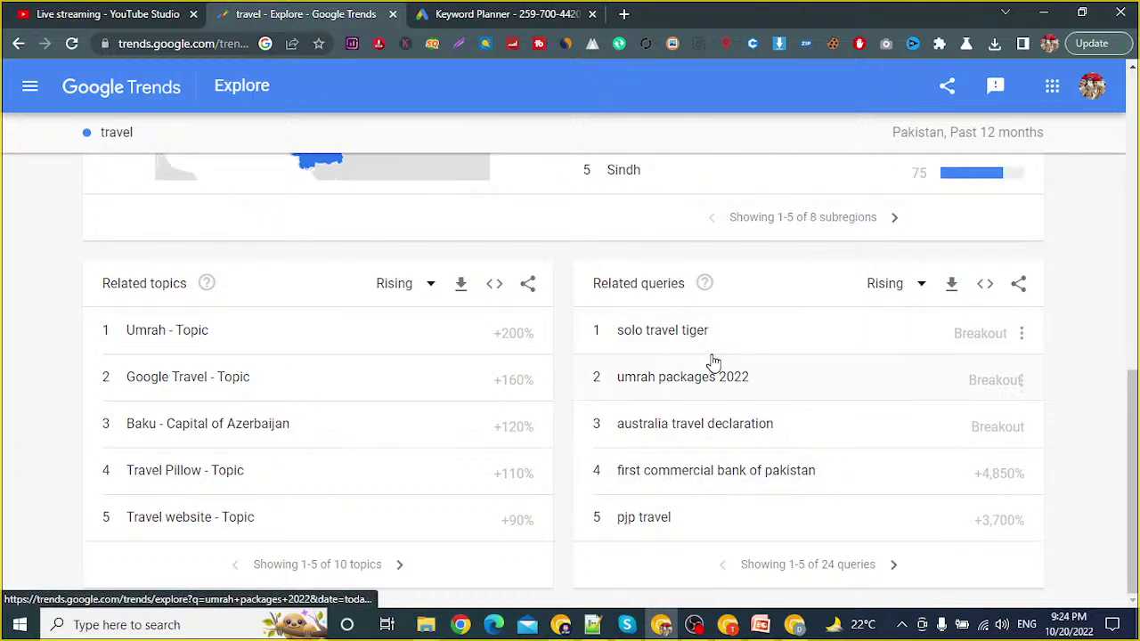
# Step: Look up "solo Travel Tiger" on the web in a new tab, view the Solo Travel Tiger website and close it
pyautogui.click(625, 14)
pyautogui.write('t')
pyautogui.press('BackSpace')
pyautogui.press('BackSpace')
pyautogui.write('solo')
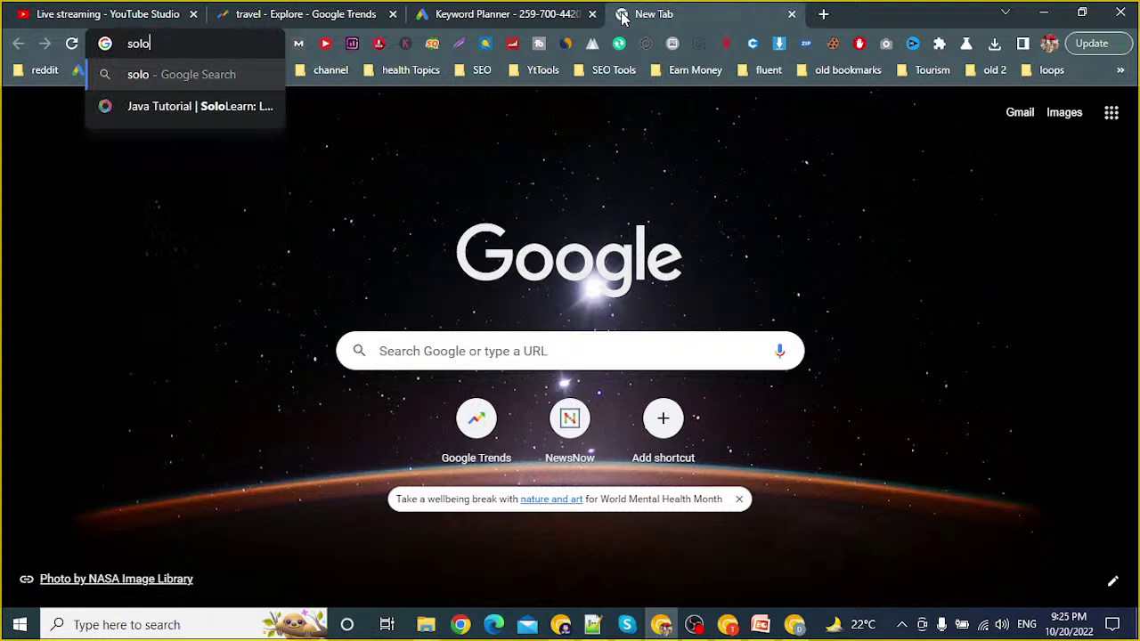
pyautogui.write('ravel ')
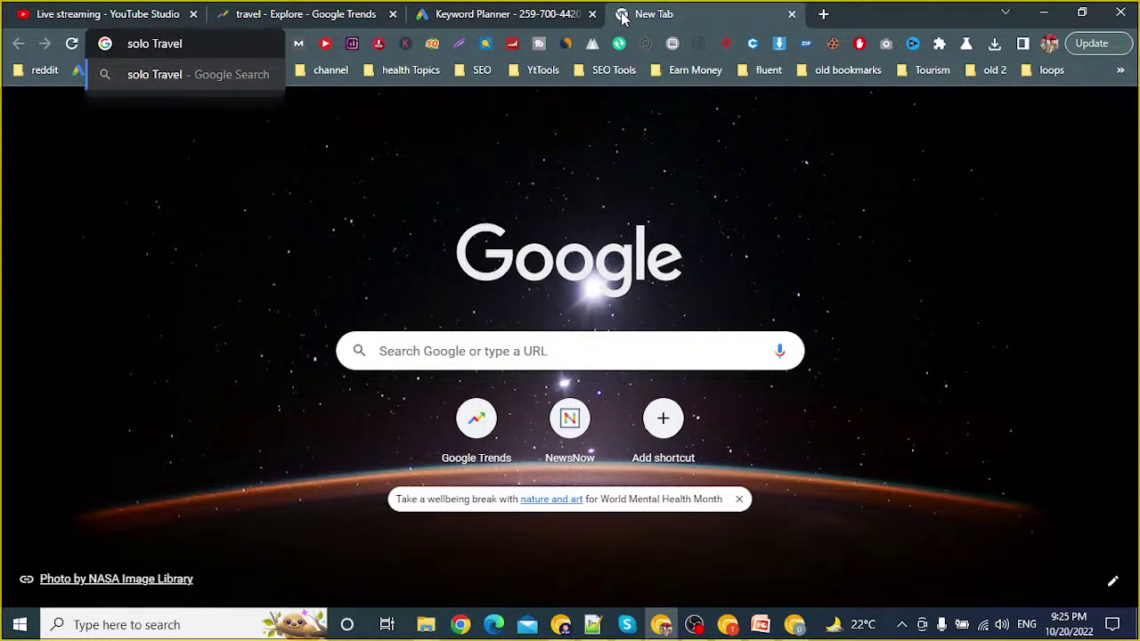
pyautogui.write('Tips')
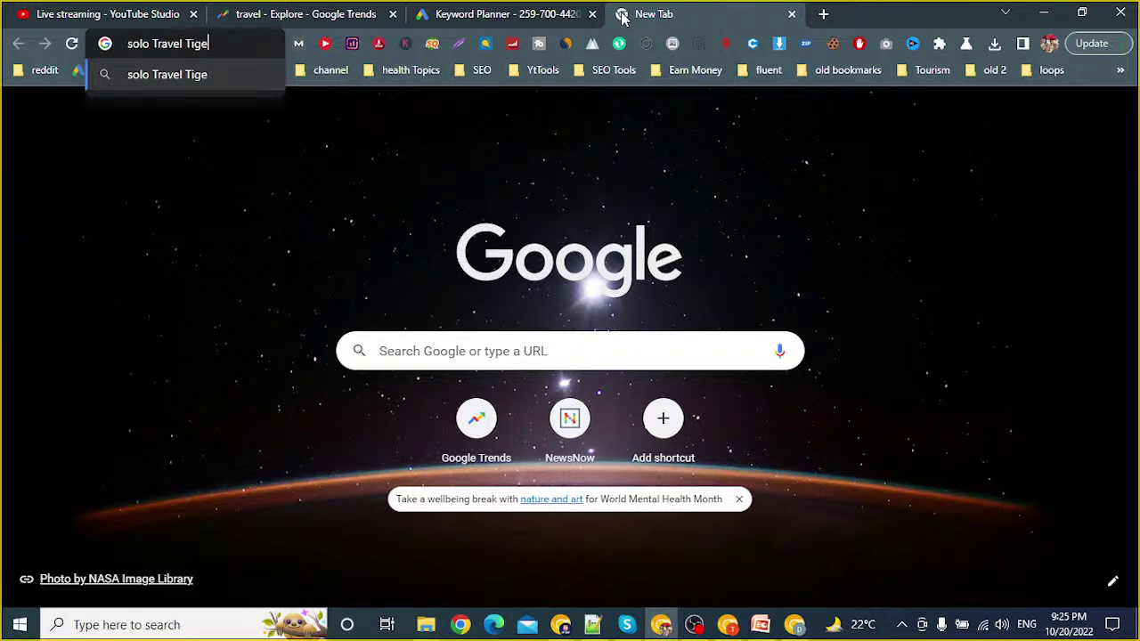
pyautogui.press('Return')
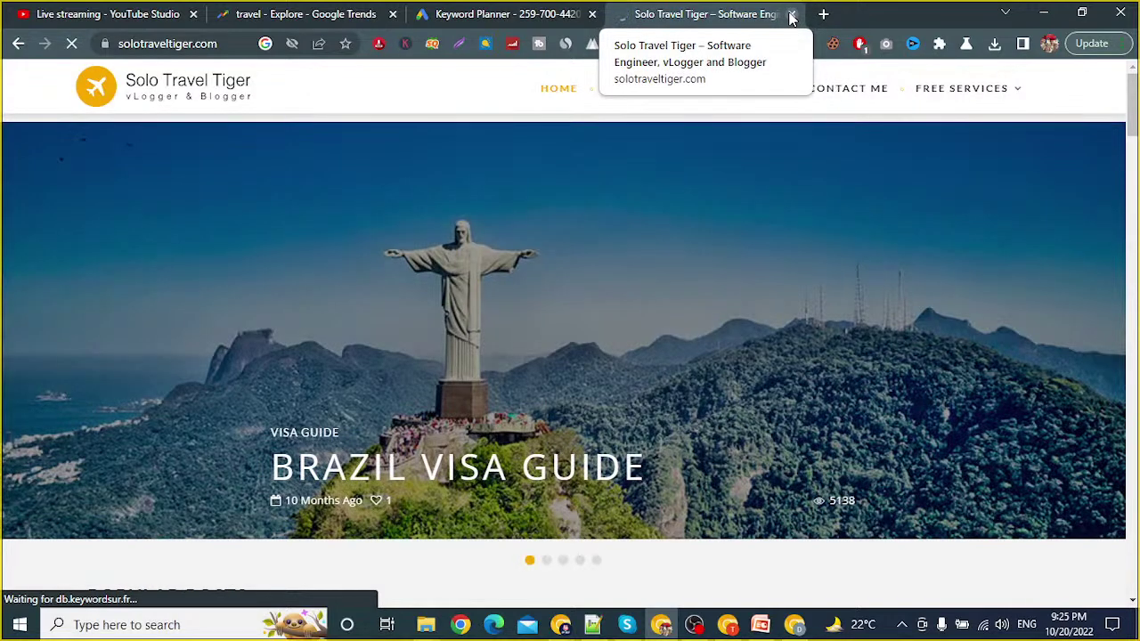
pyautogui.click(792, 15)
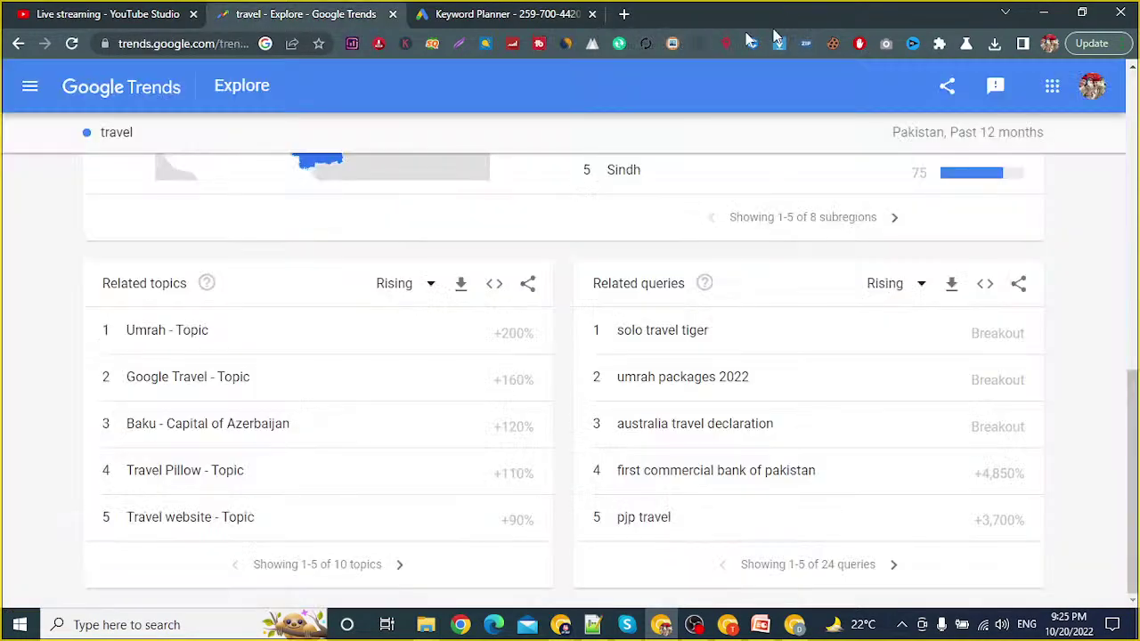
# Step: Examine the travel interest chart again, along with its related topics and rising related queries
pyautogui.scroll(10, 62, 321)
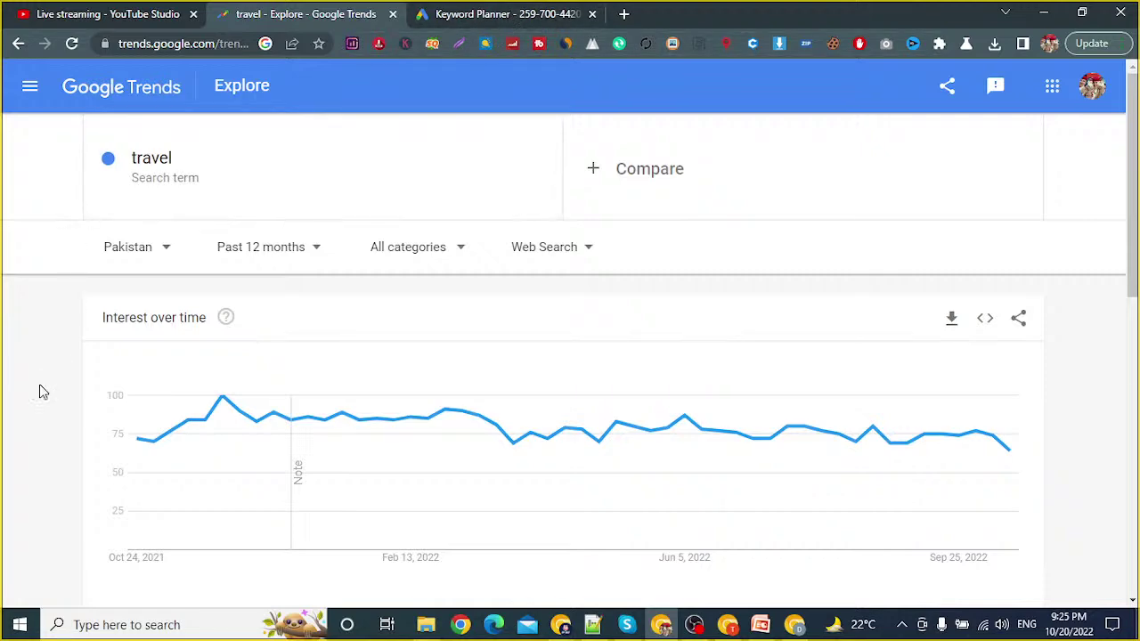
pyautogui.scroll(-7, 40, 389)
pyautogui.scroll(-1, 204, 396)
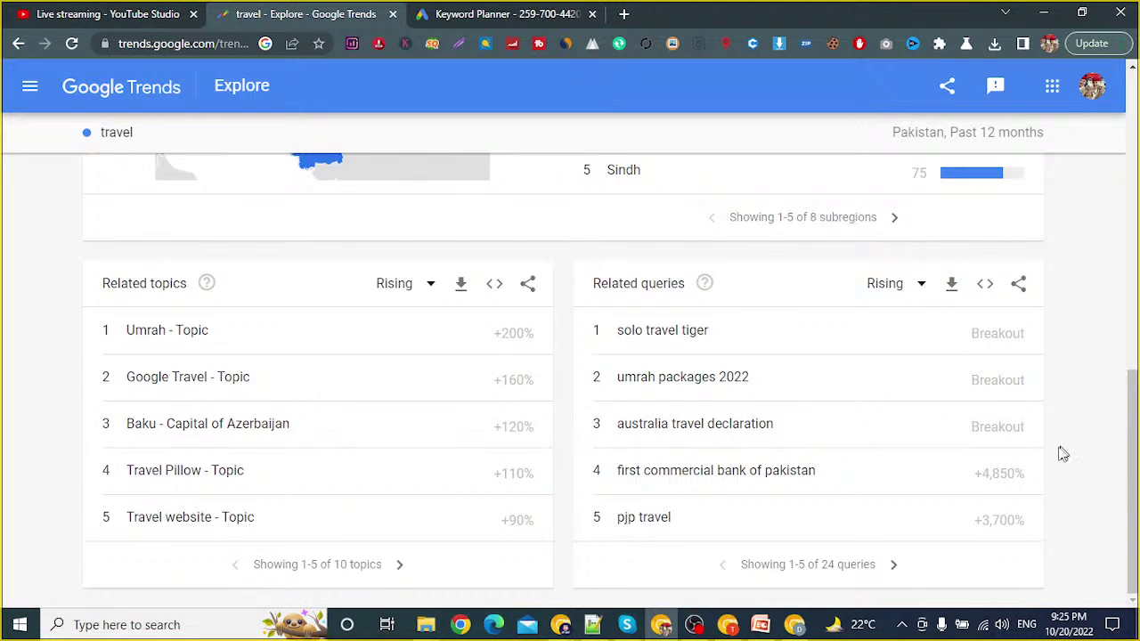
pyautogui.scroll(1, 1068, 454)
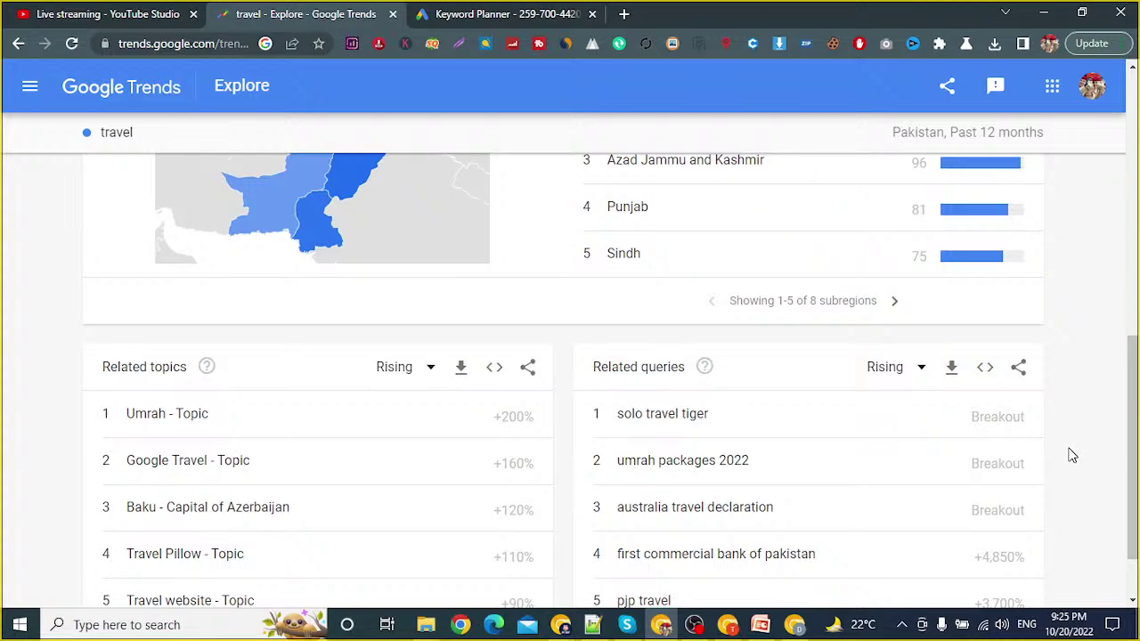
# Step: Switch to Google Meet and copy the word "metaverse" from the latest in-call chat message
pyautogui.click(729, 624)
pyautogui.tripleClick(860, 449)
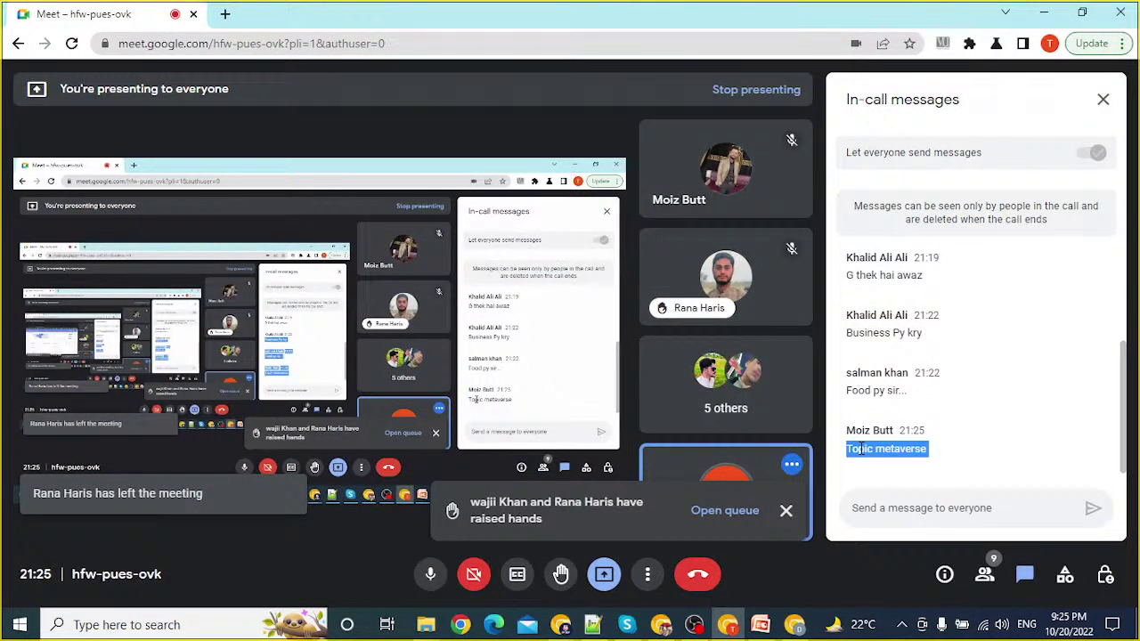
pyautogui.click(952, 408)
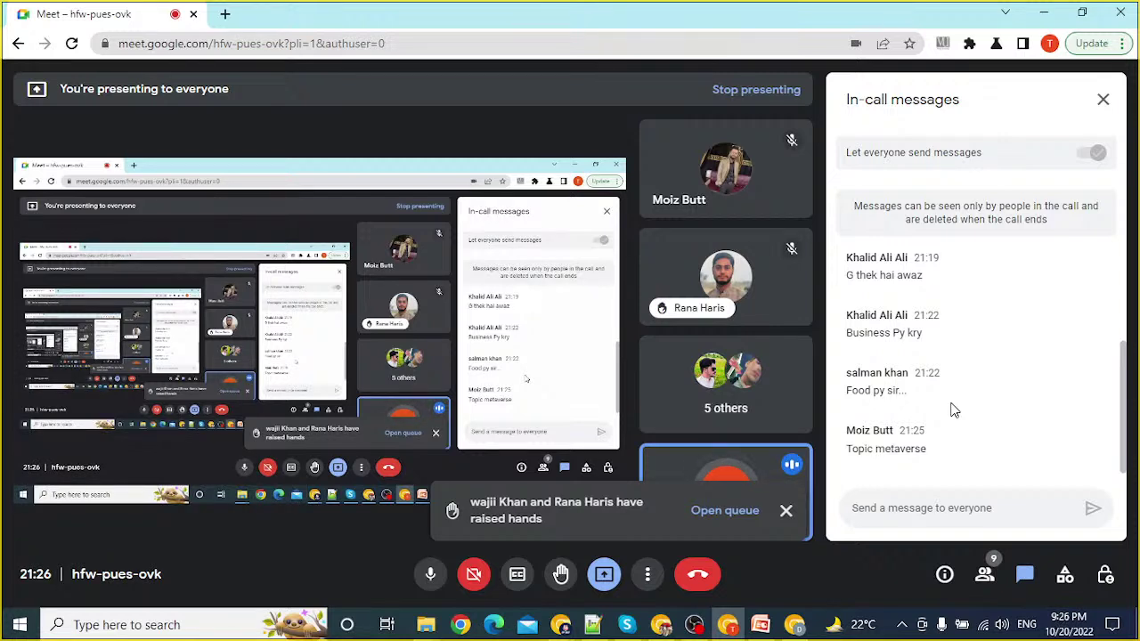
pyautogui.doubleClick(903, 448)
pyautogui.hotkey('ctrl', 'c')
# Step: Return to Google Trends and replace the search term with the copied word "metaverse"
pyautogui.hotkey('alt', 'Tab')
pyautogui.scroll(10, 285, 214)
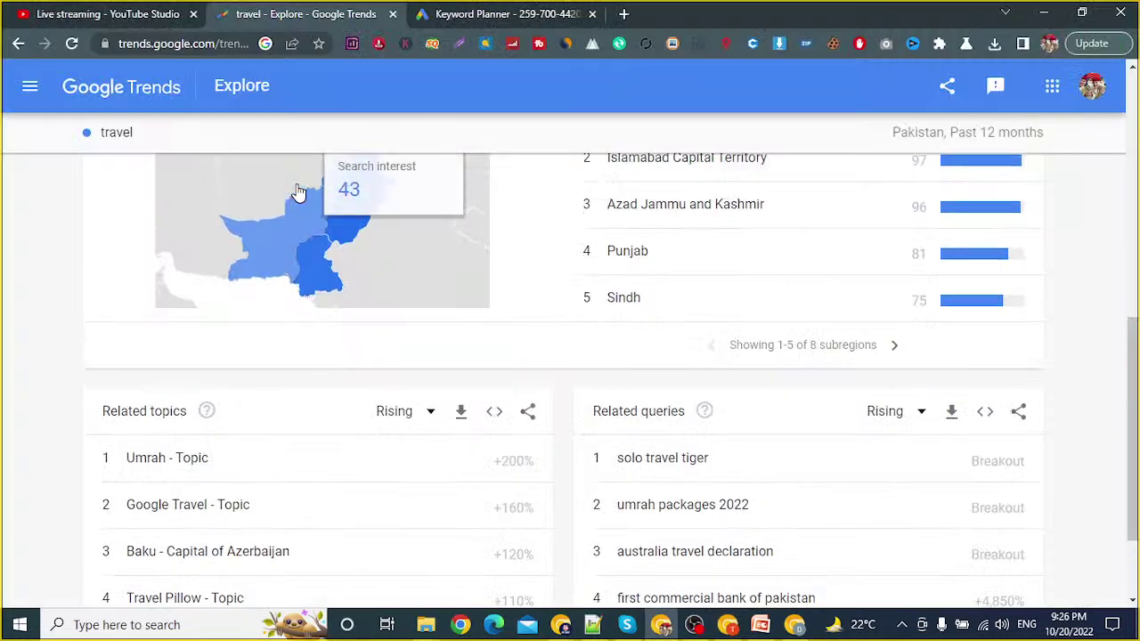
pyautogui.click(224, 182)
pyautogui.hotkey('ctrl', 'v')
pyautogui.press('Return')
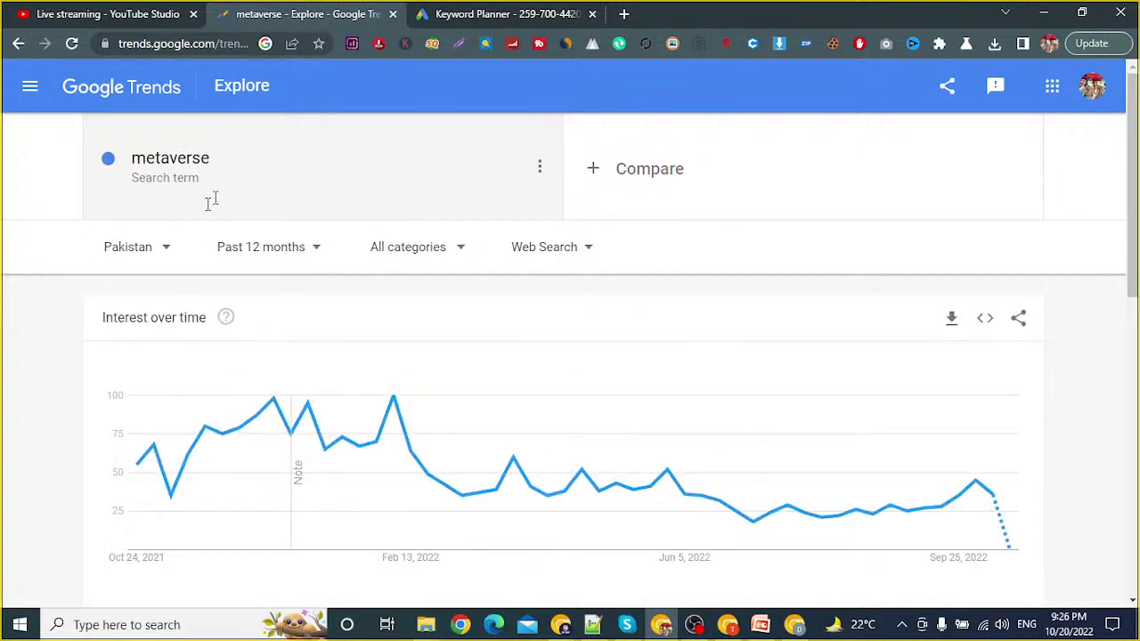
# Step: Change the search term to "meta verse" as two words and set the region to Worldwide
pyautogui.click(170, 165)
pyautogui.click(140, 166)
pyautogui.press('Return')
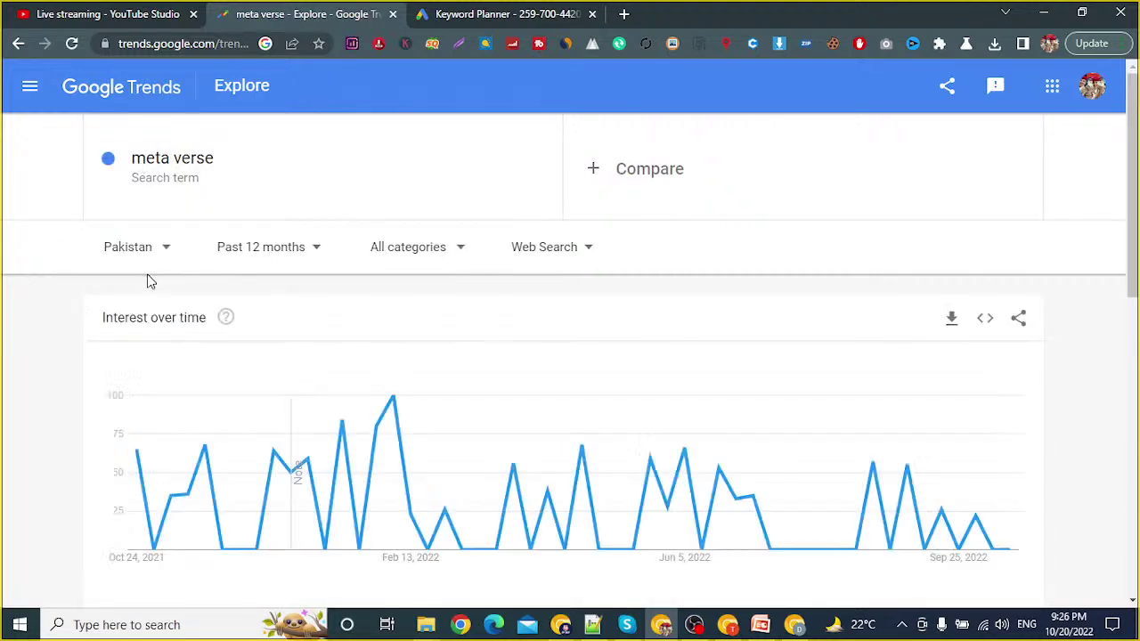
pyautogui.click(153, 256)
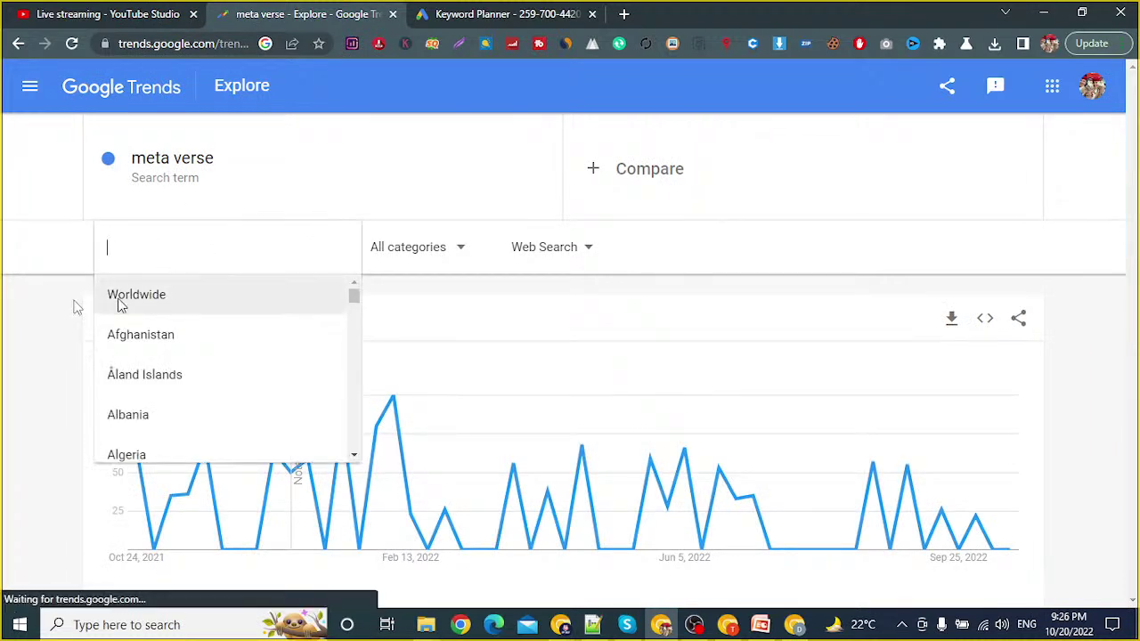
pyautogui.click(142, 298)
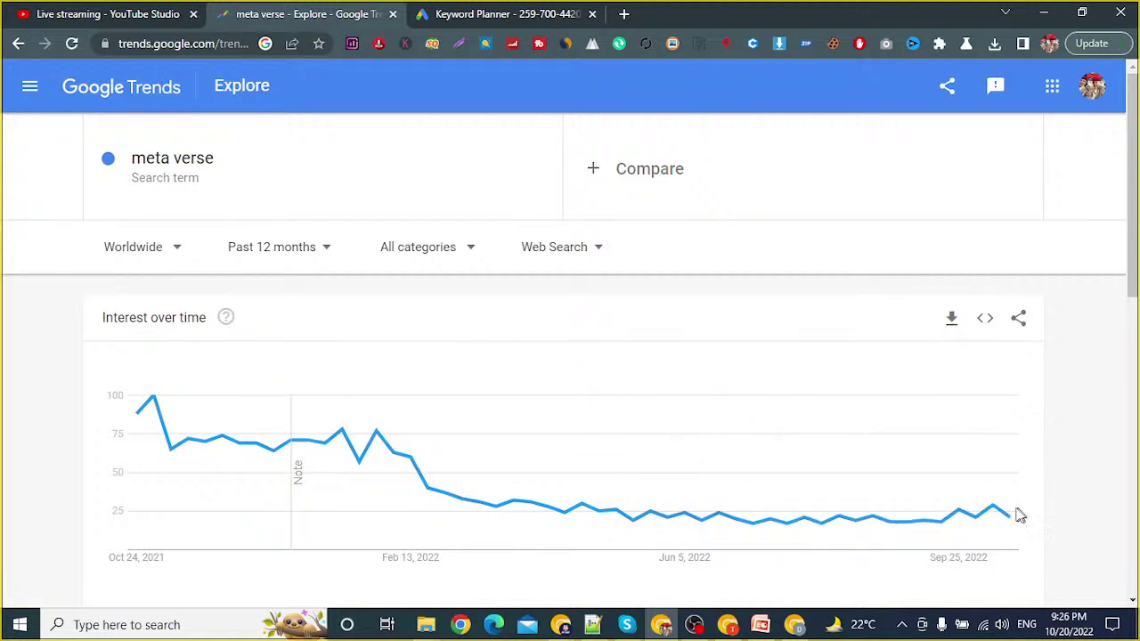
# Step: Remove the space from the search term so the worldwide trend is run for "metaverse"
pyautogui.click(177, 166)
pyautogui.click(160, 167)
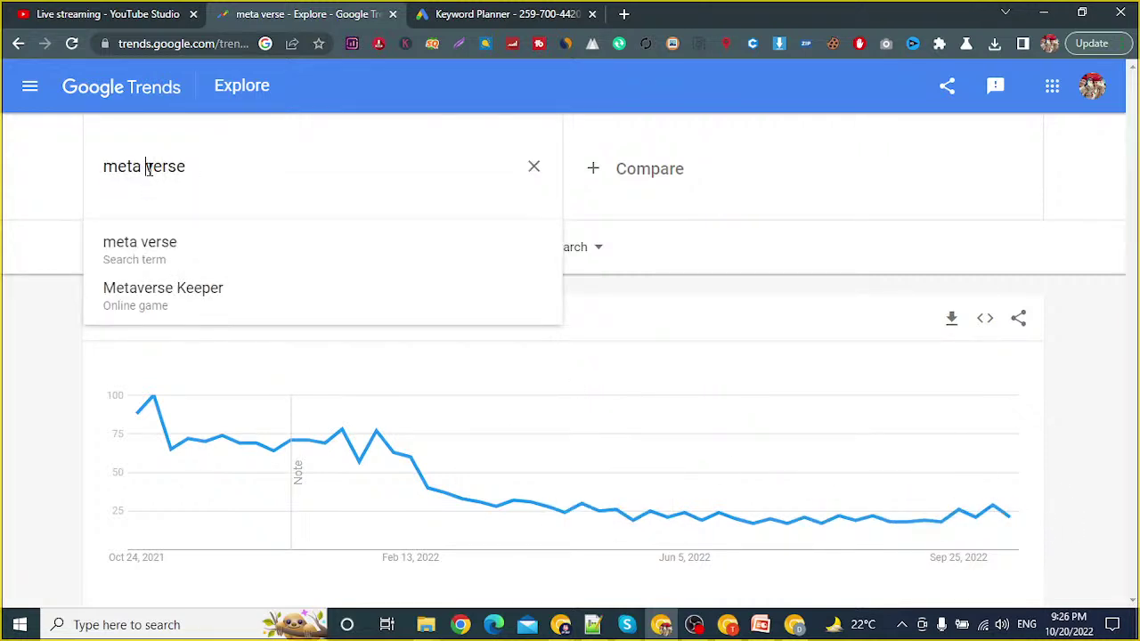
pyautogui.press('BackSpace')
pyautogui.press('Return')
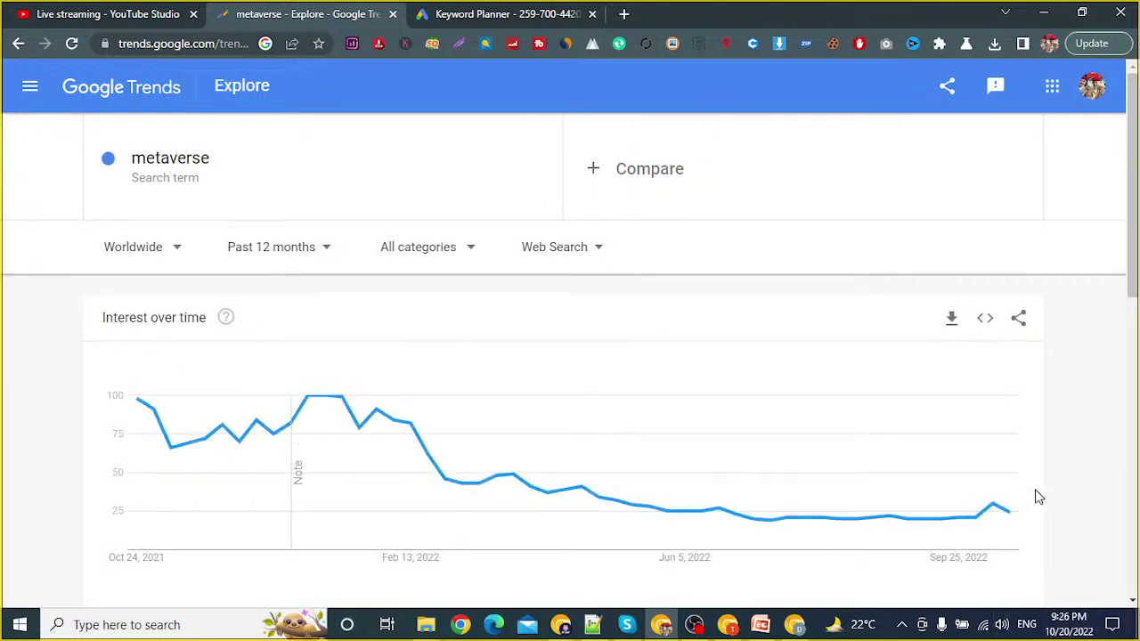
# Step: Review the worldwide metaverse results, including interest by region, related topics and rising related queries
pyautogui.scroll(-7, 1050, 497)
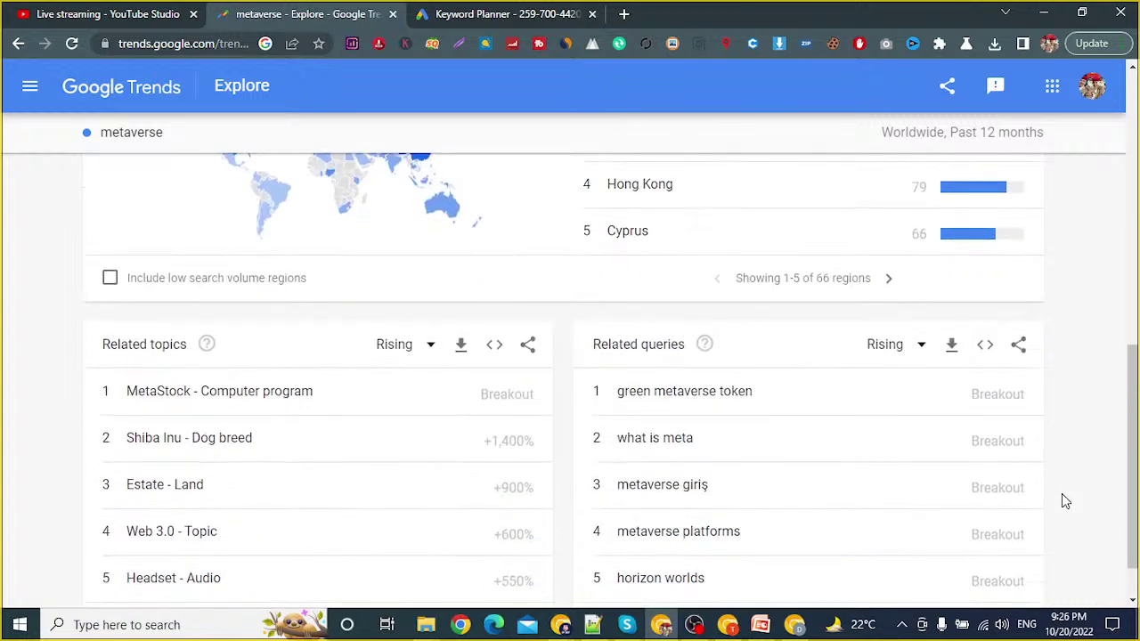
pyautogui.scroll(-1, 1061, 502)
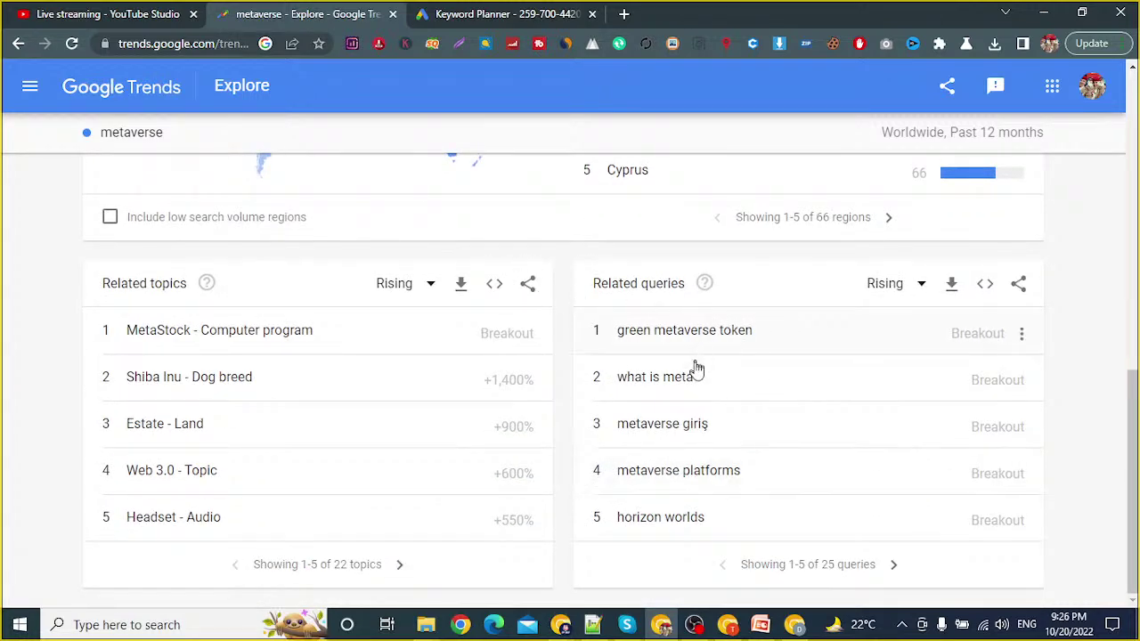
pyautogui.scroll(8, 3, 394)
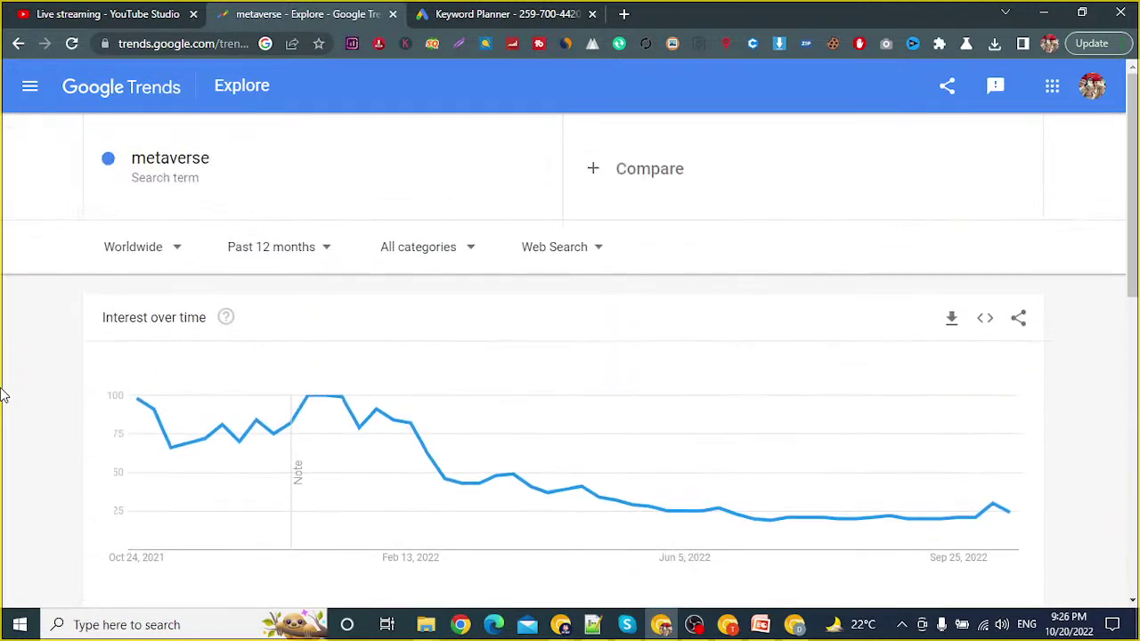
# Step: Change the Google Trends search term to "food"
pyautogui.click(187, 178)
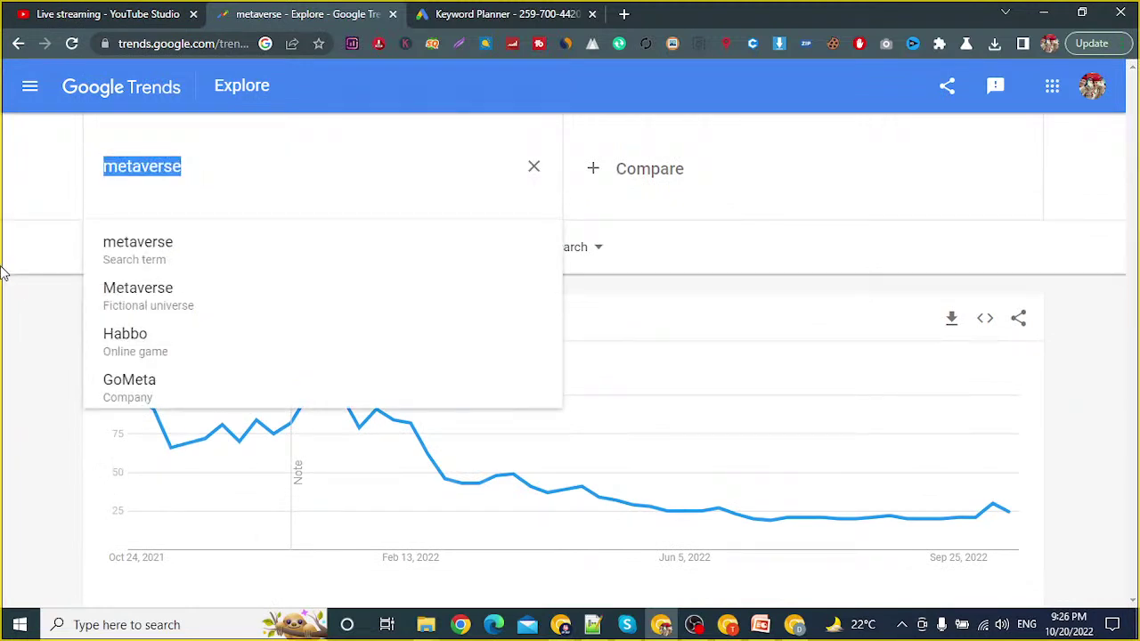
pyautogui.write('food')
pyautogui.press('Return')
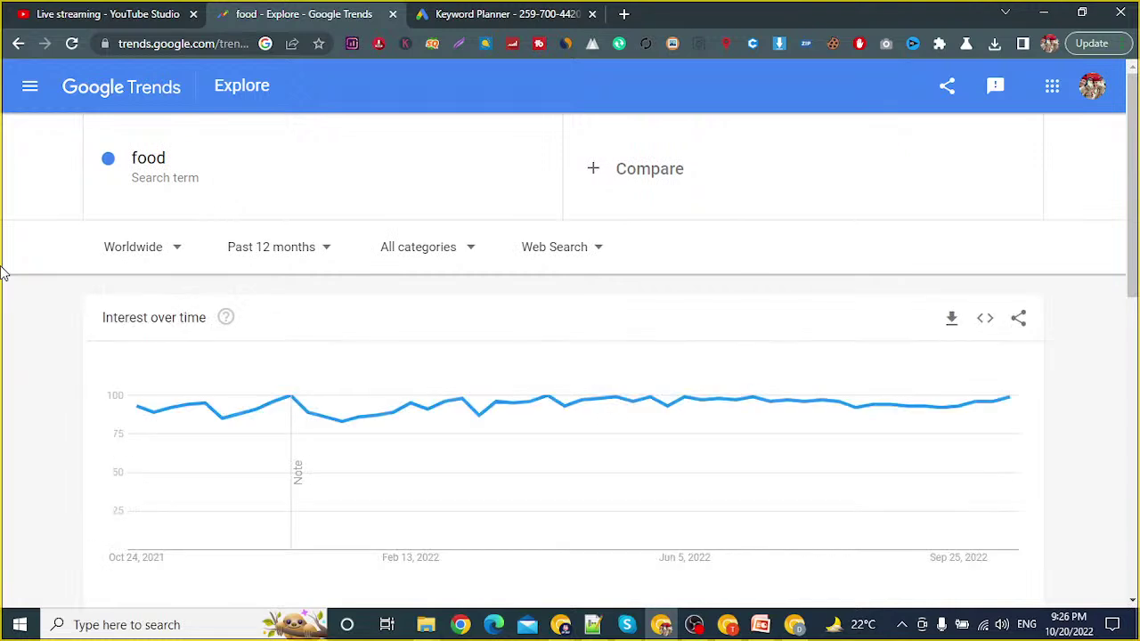
# Step: Examine the food interest chart, related topics and rising related queries, including the second page of queries
pyautogui.moveTo(1016, 406)
pyautogui.scroll(-8, 3, 381)
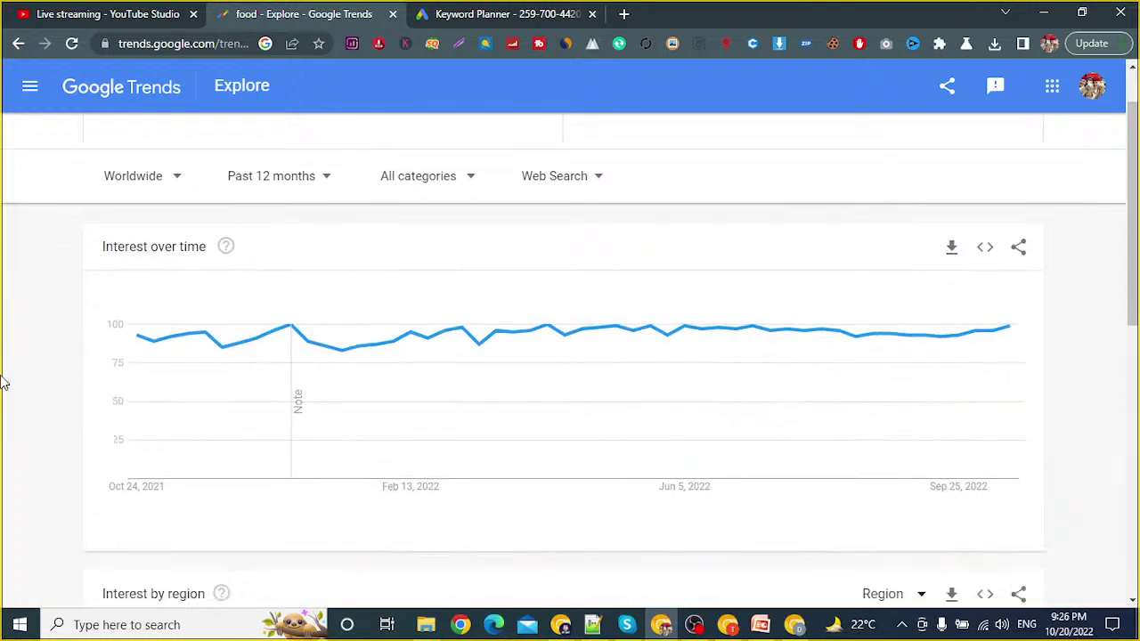
pyautogui.scroll(-1, 2, 381)
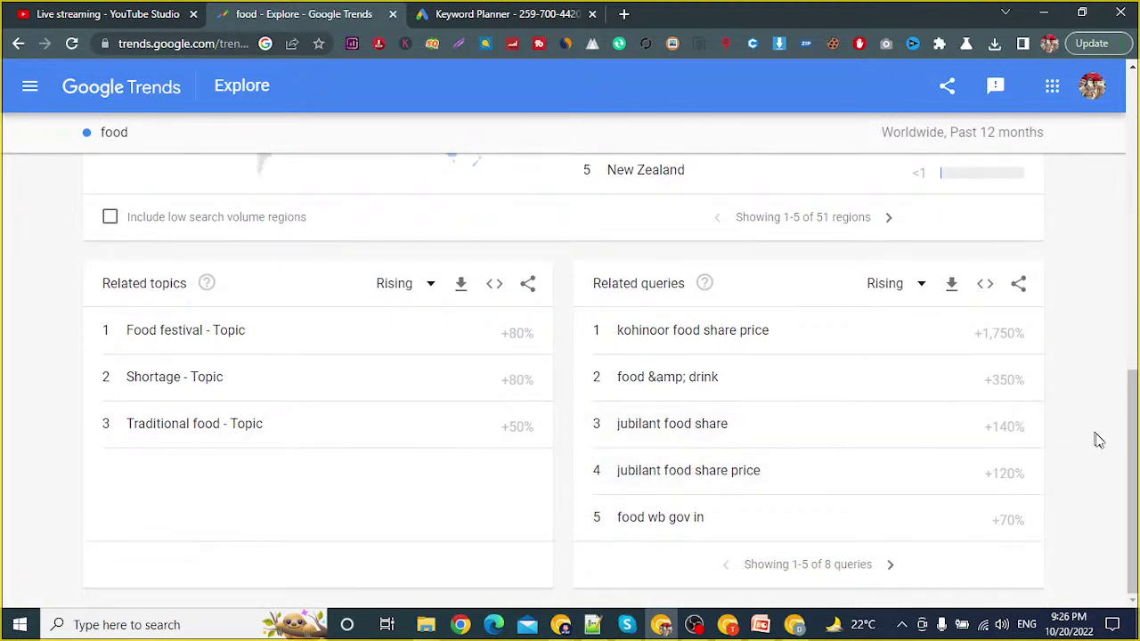
pyautogui.scroll(1, 1133, 462)
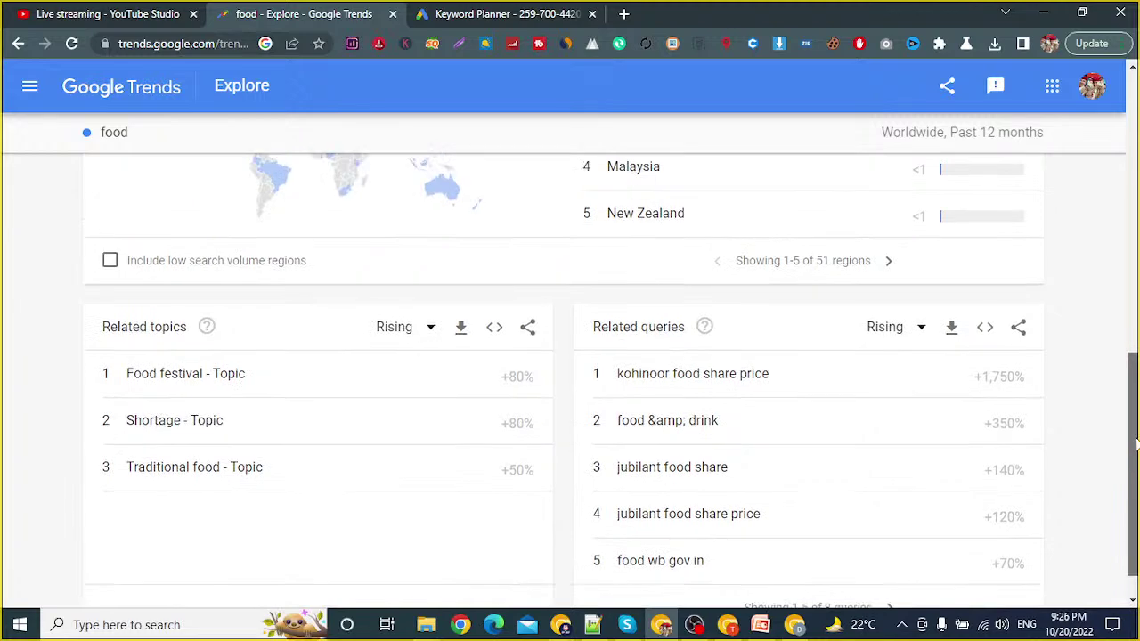
pyautogui.scroll(-1, 1088, 432)
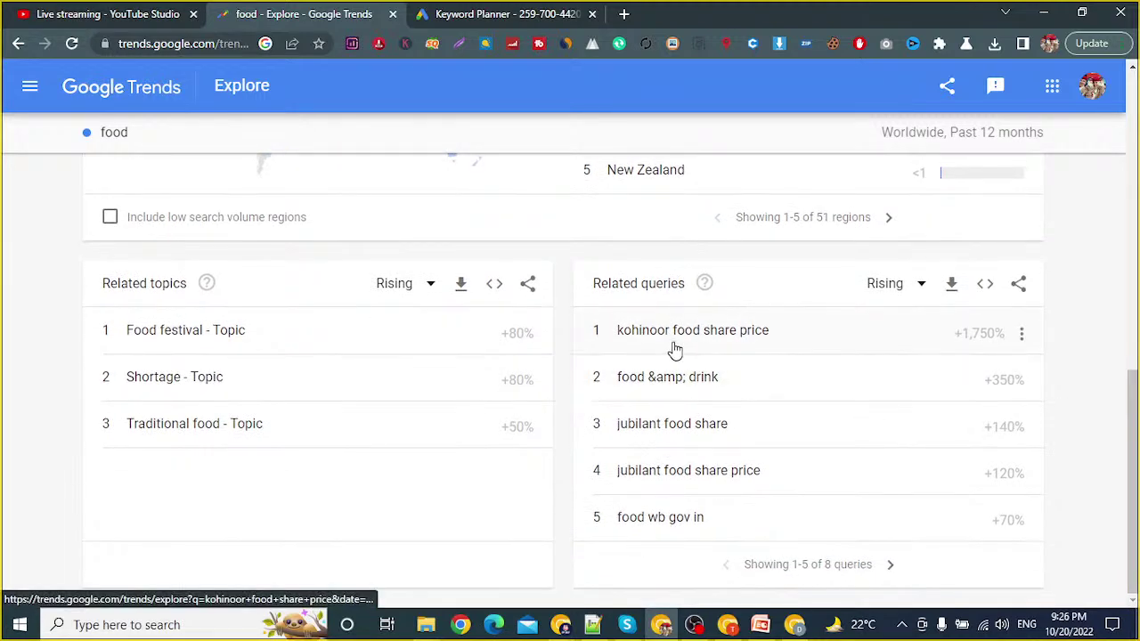
pyautogui.scroll(10, 402, 389)
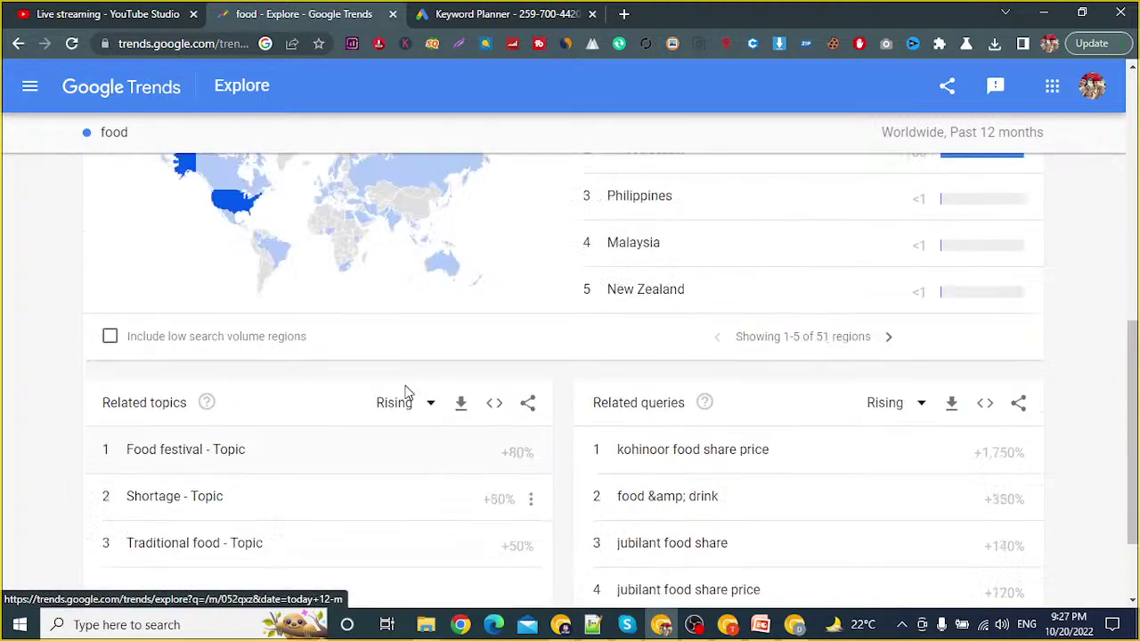
pyautogui.scroll(-10, 707, 517)
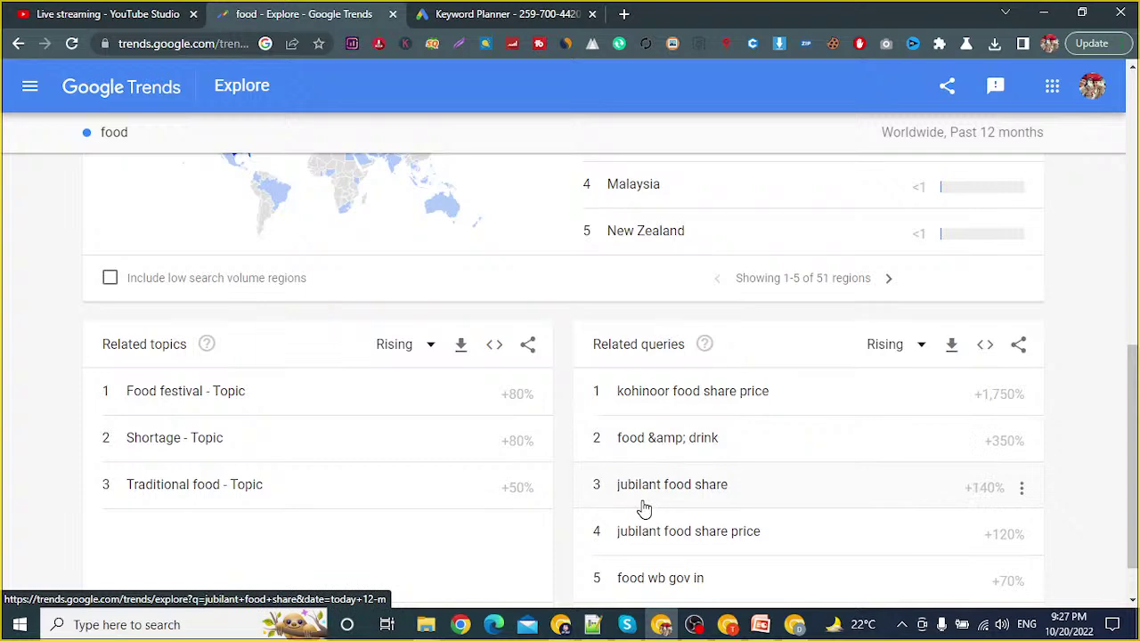
pyautogui.scroll(-1, 684, 528)
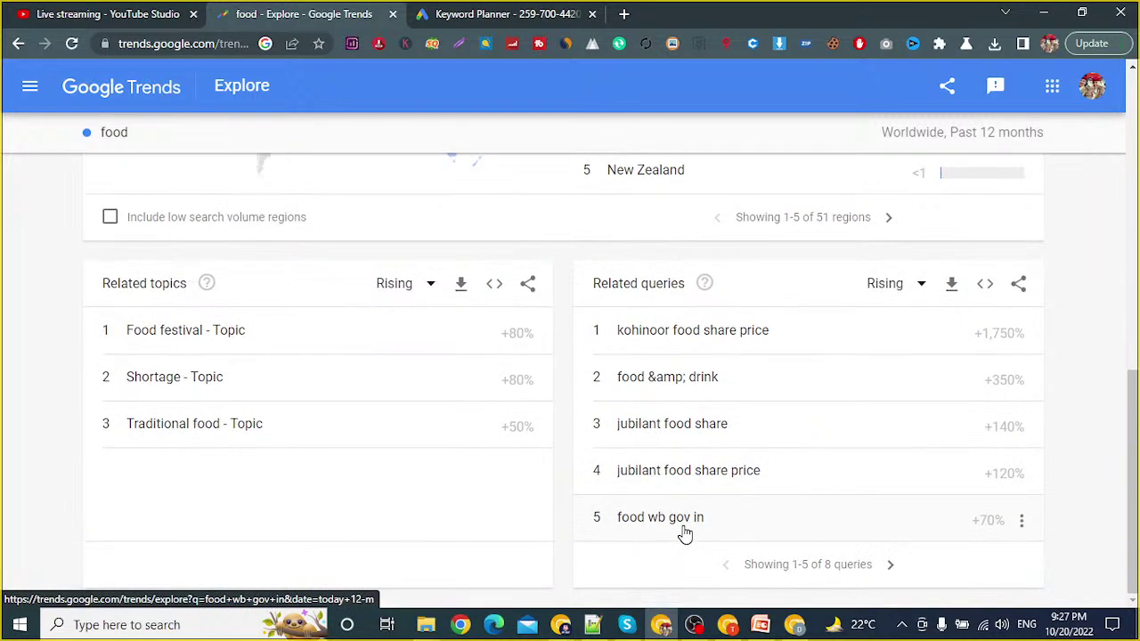
pyautogui.click(889, 570)
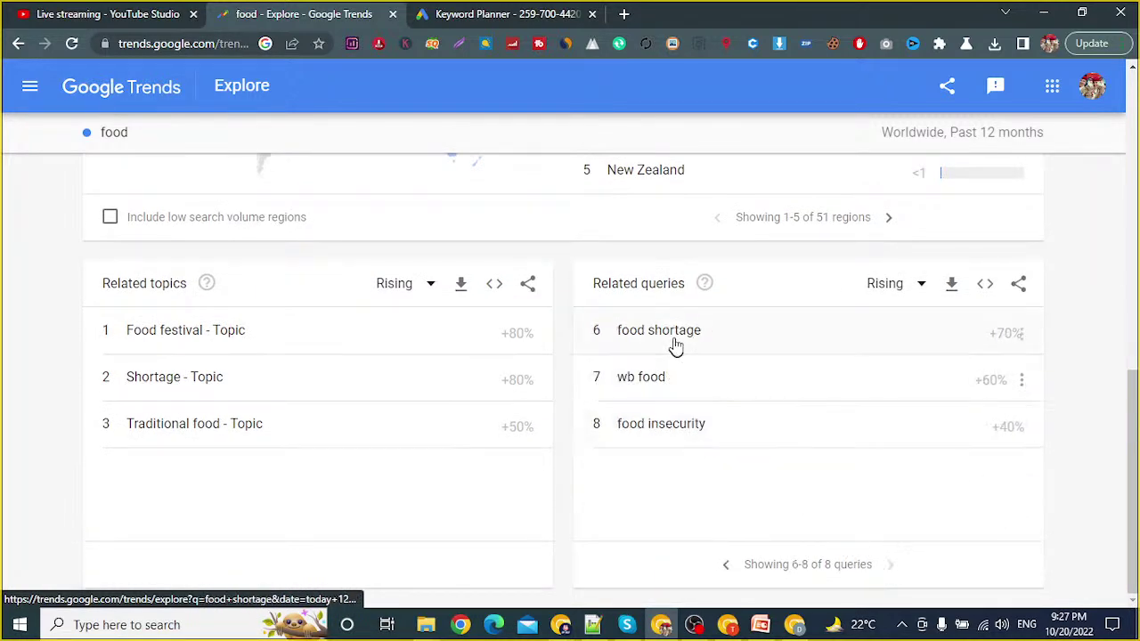
# Step: Reload the worldwide "food" results and examine the rising related queries and the interest by region, including the United States on the map
pyautogui.scroll(10, 776, 418)
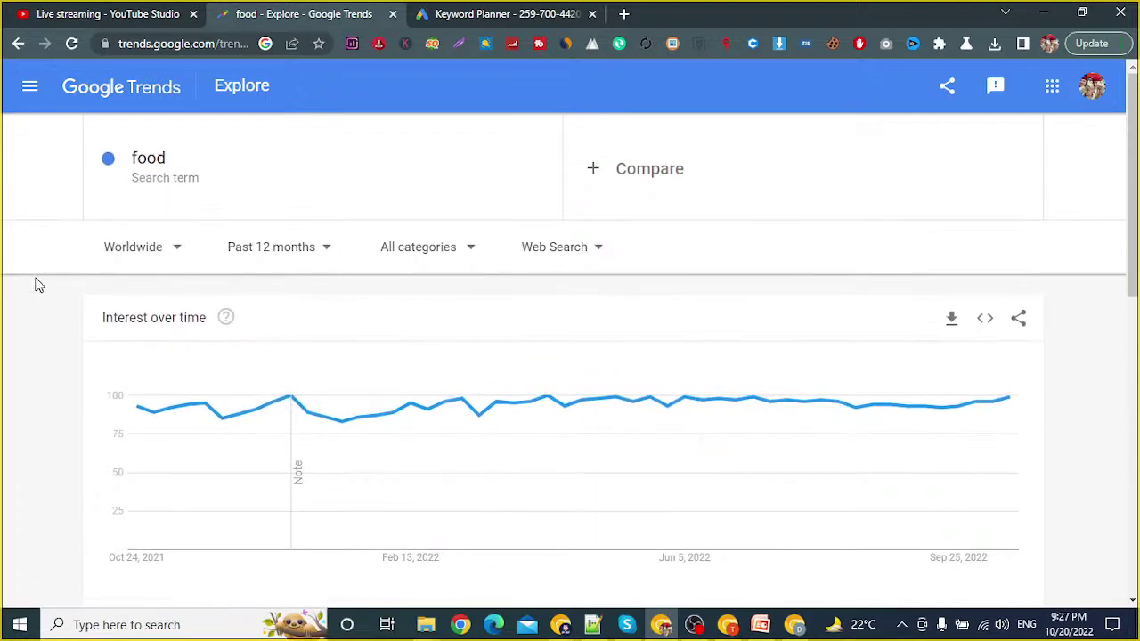
pyautogui.rightClick(34, 309)
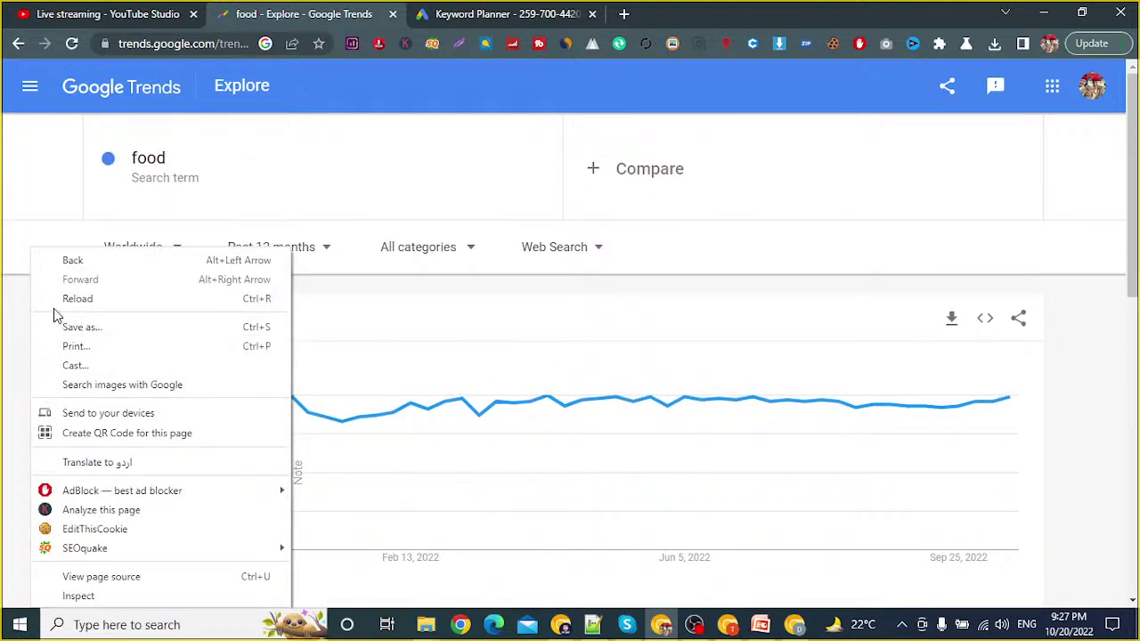
pyautogui.click(55, 303)
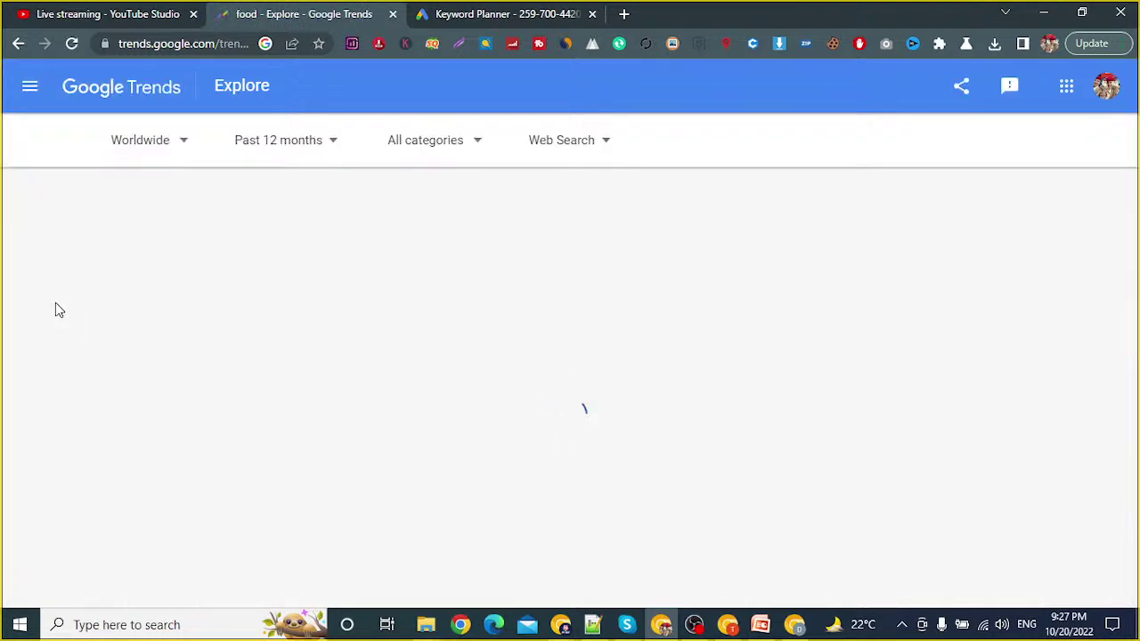
pyautogui.scroll(-3, 926, 445)
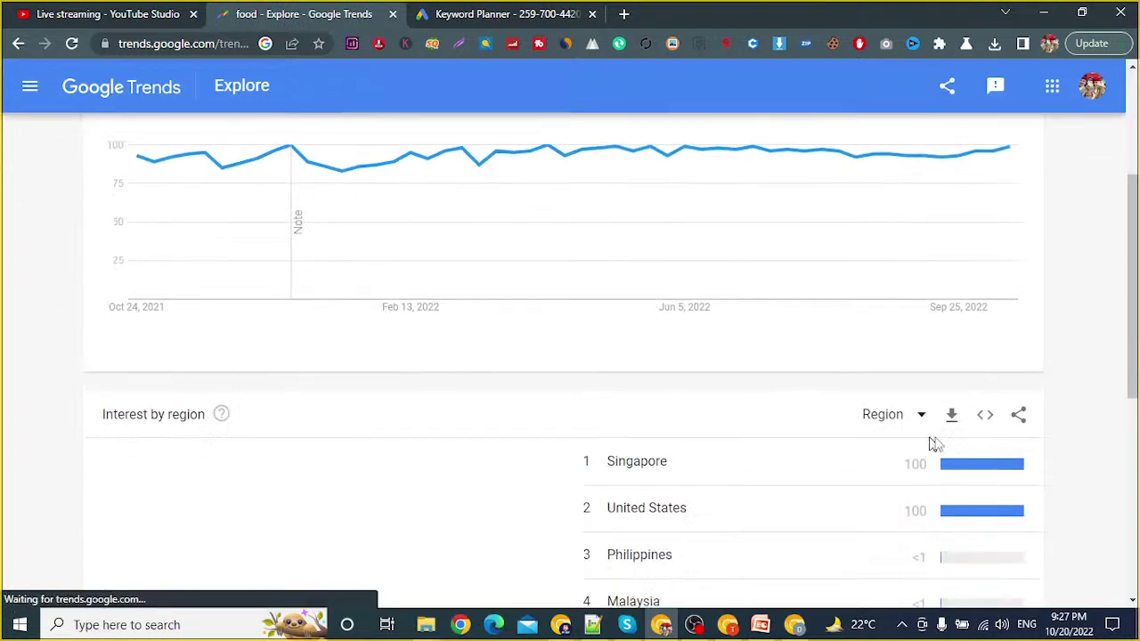
pyautogui.scroll(-5, 926, 446)
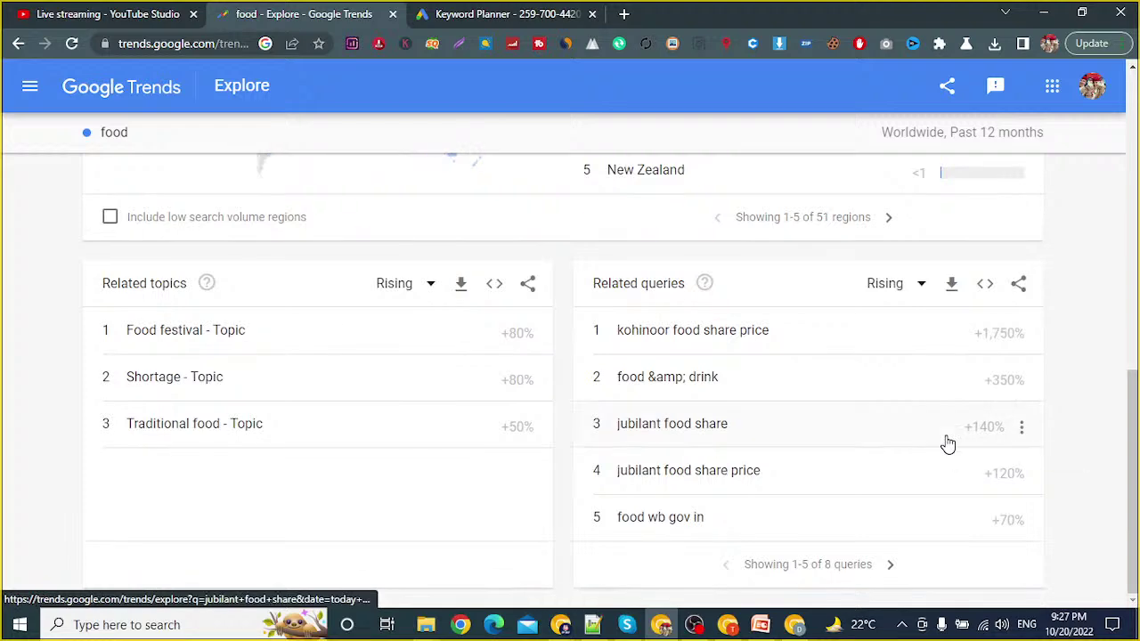
pyautogui.scroll(4, 764, 448)
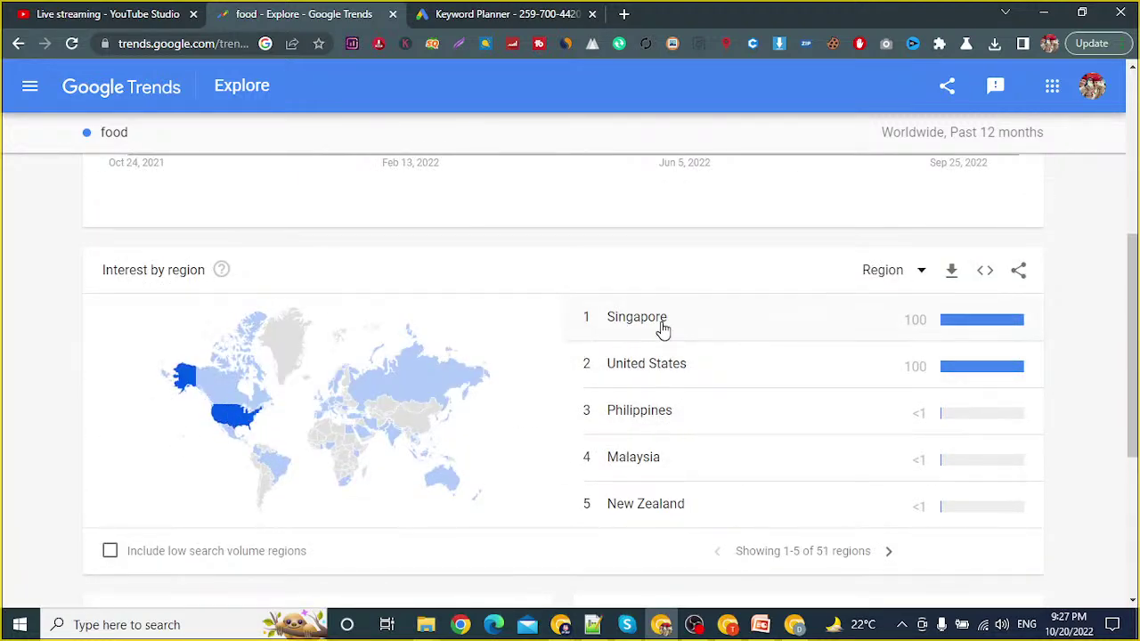
pyautogui.moveTo(190, 387)
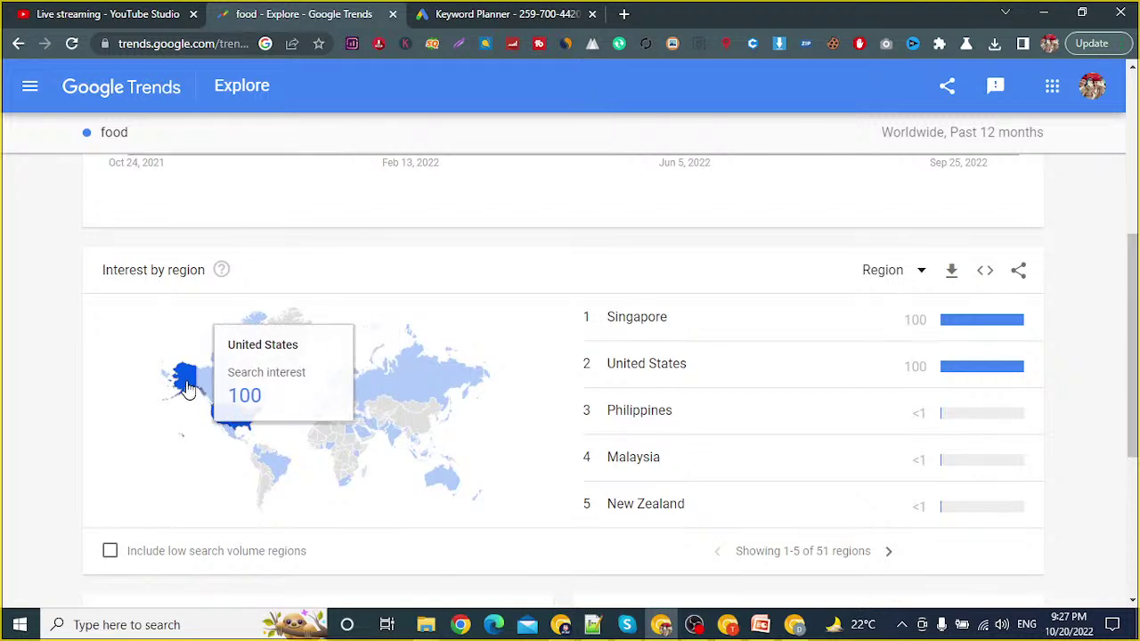
pyautogui.moveTo(259, 374)
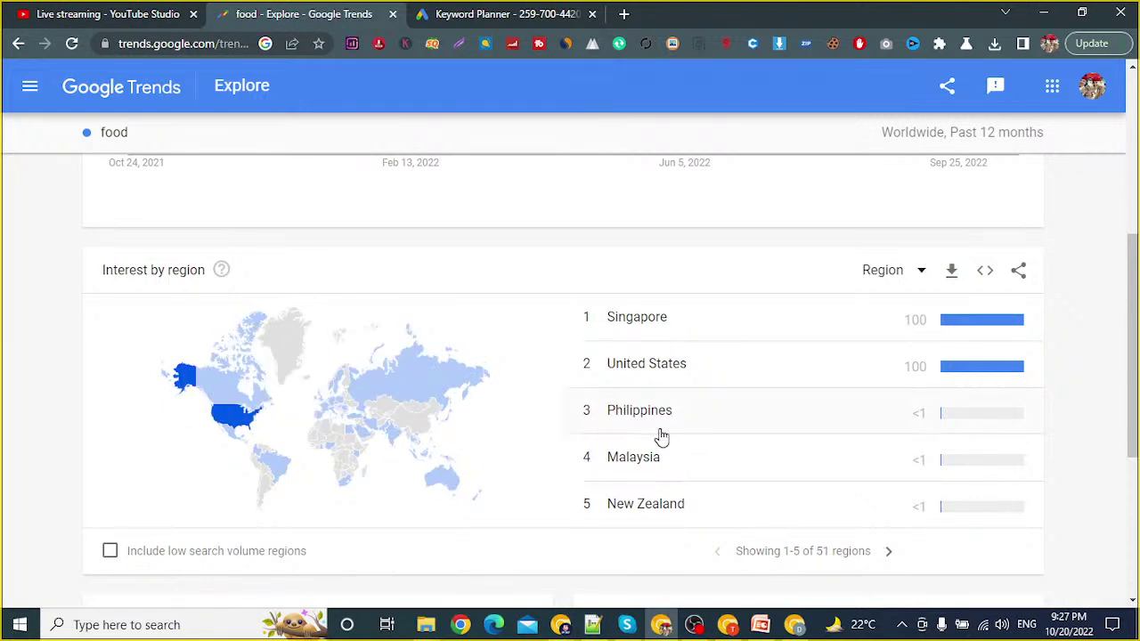
pyautogui.scroll(2, 631, 448)
pyautogui.scroll(-1, 631, 469)
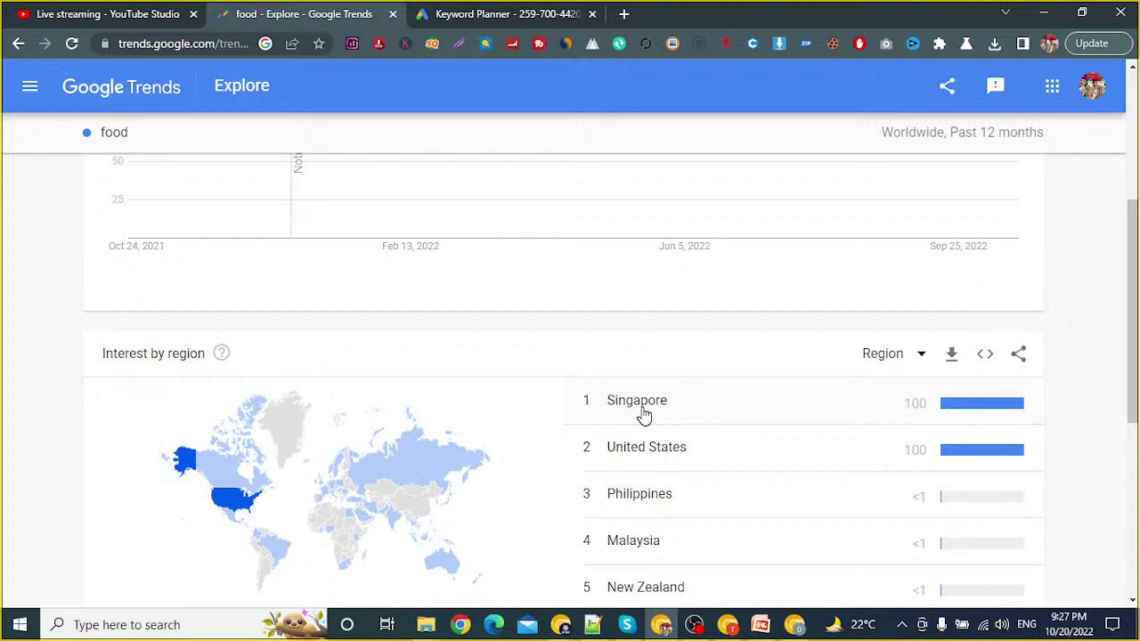
# Step: Copy the search term "food" from Google Trends, switch to Google Ads Keyword Planner and get keyword results for it
pyautogui.scroll(4, 453, 329)
pyautogui.click(139, 162)
pyautogui.hotkey('ctrl', 'c')
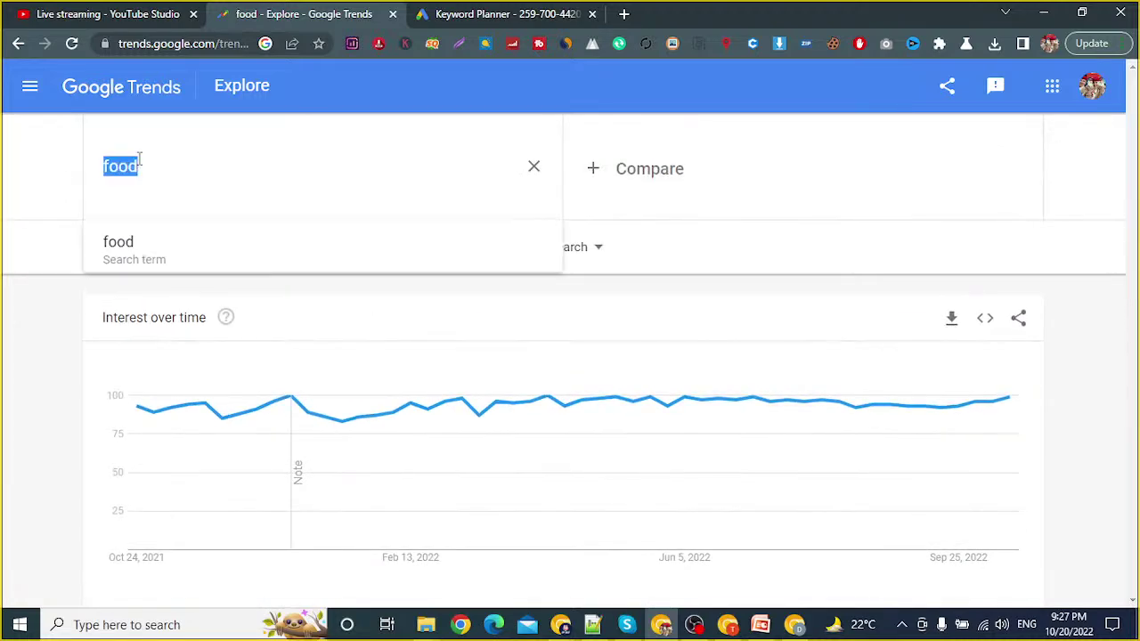
pyautogui.hotkey('alt', 'Tab')
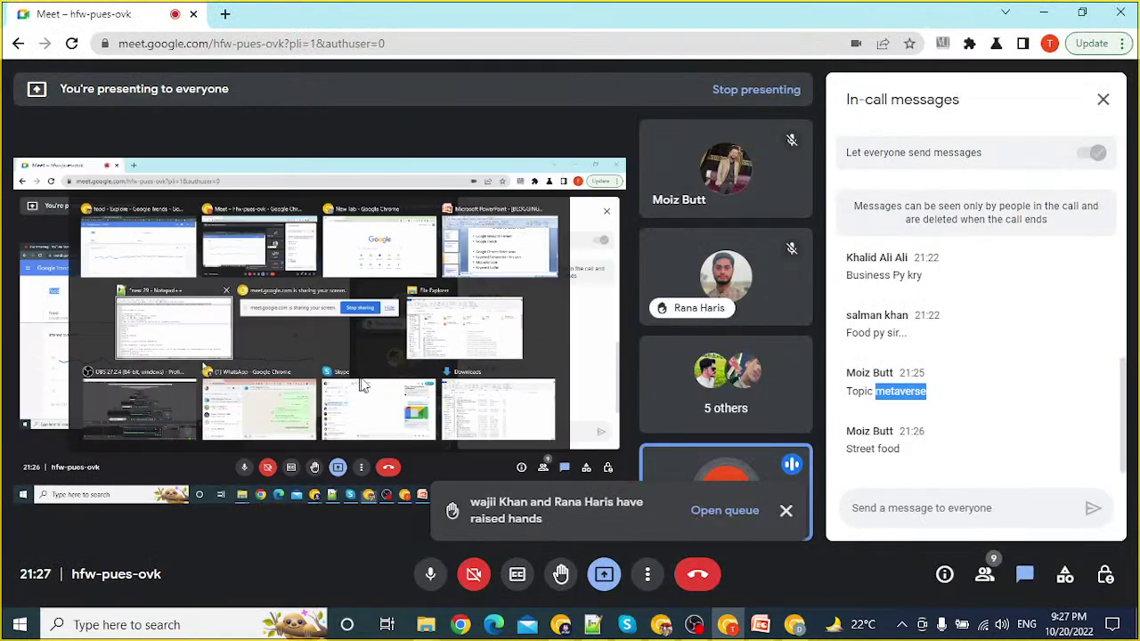
pyautogui.hotkey('alt', 'Tab')
pyautogui.click(481, 18)
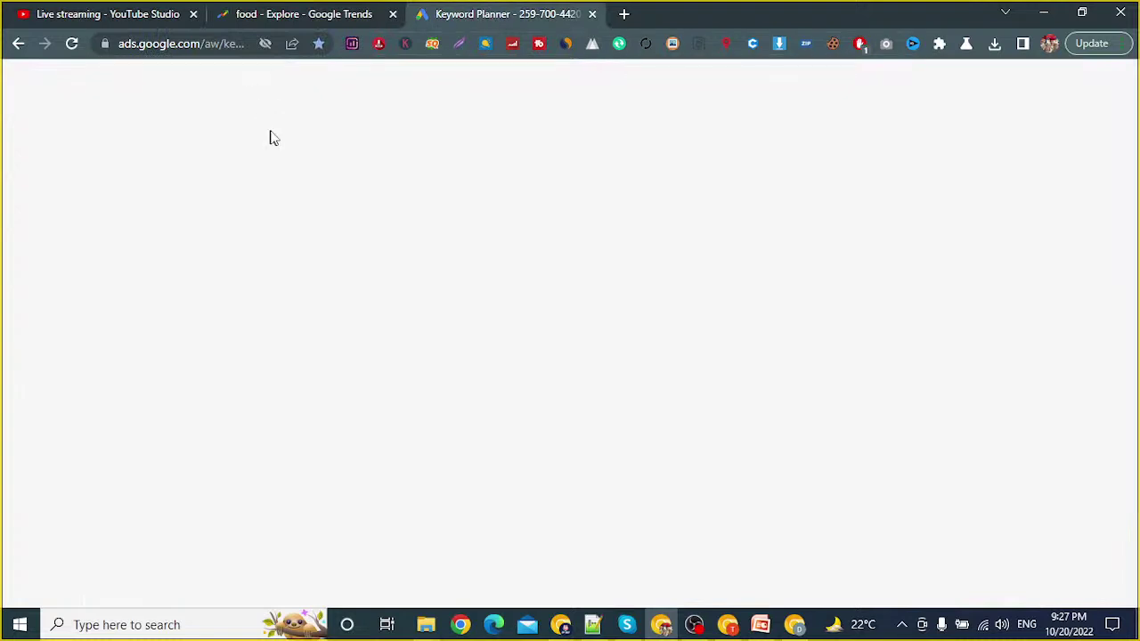
pyautogui.click(246, 272)
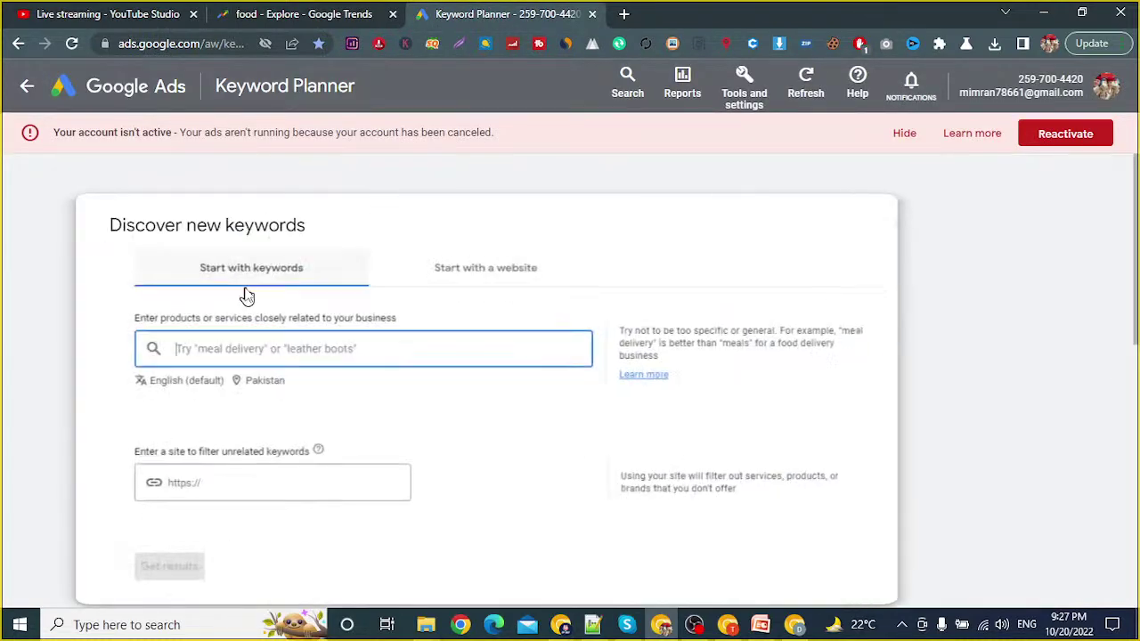
pyautogui.hotkey('ctrl', 'v')
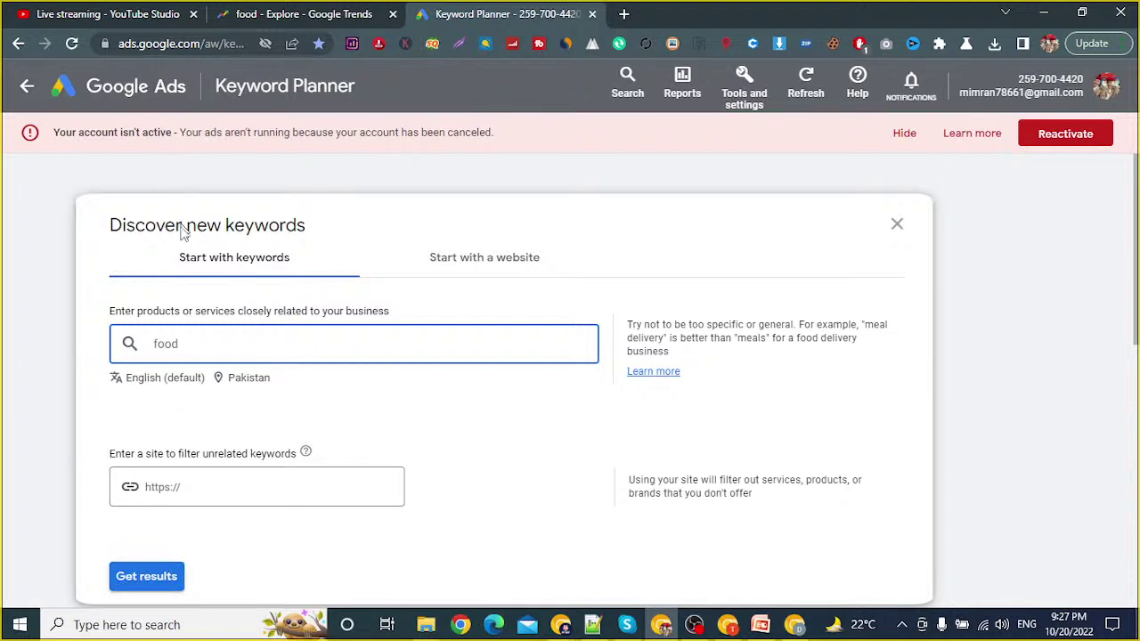
pyautogui.scroll(-2, 77, 274)
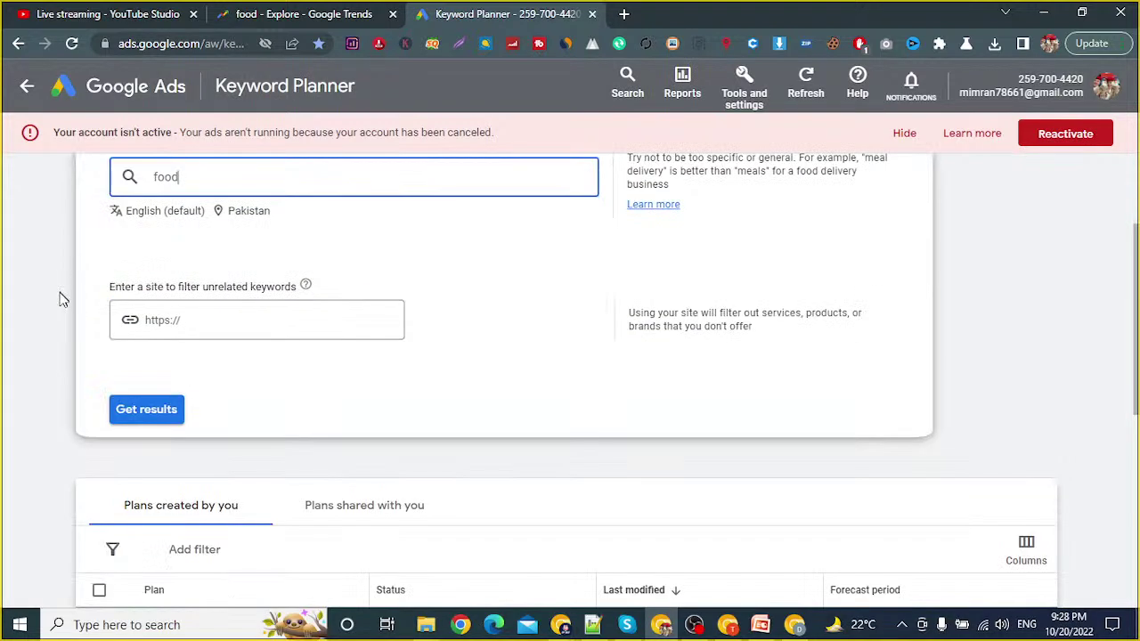
pyautogui.scroll(-1, 61, 296)
pyautogui.click(129, 326)
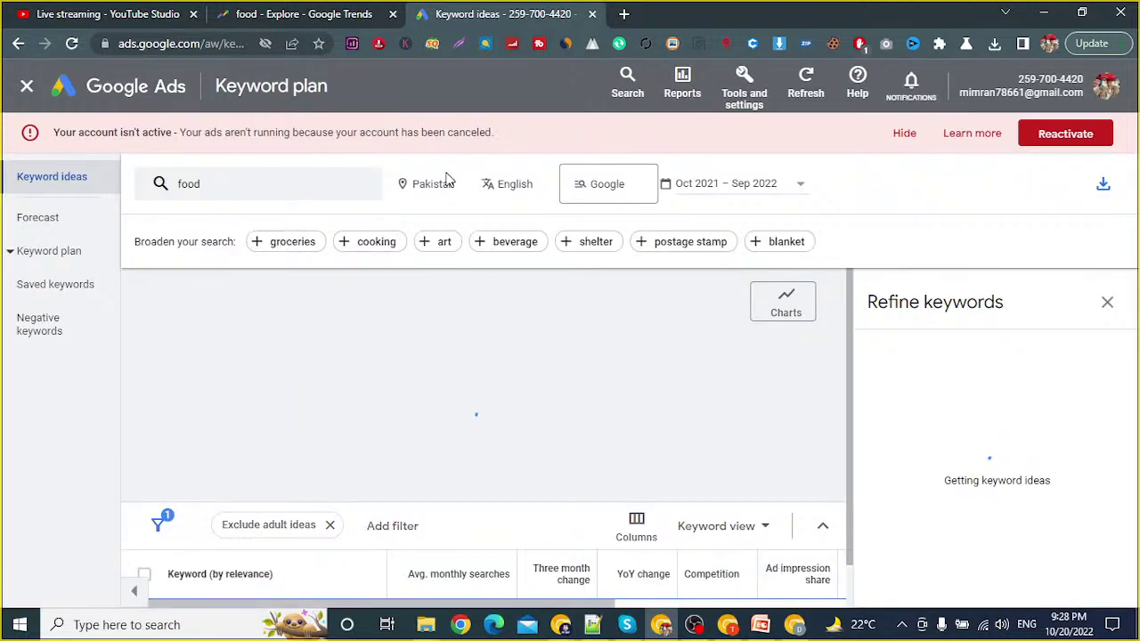
# Step: Replace the targeted location Pakistan with Singapore for the keyword ideas
pyautogui.click(450, 184)
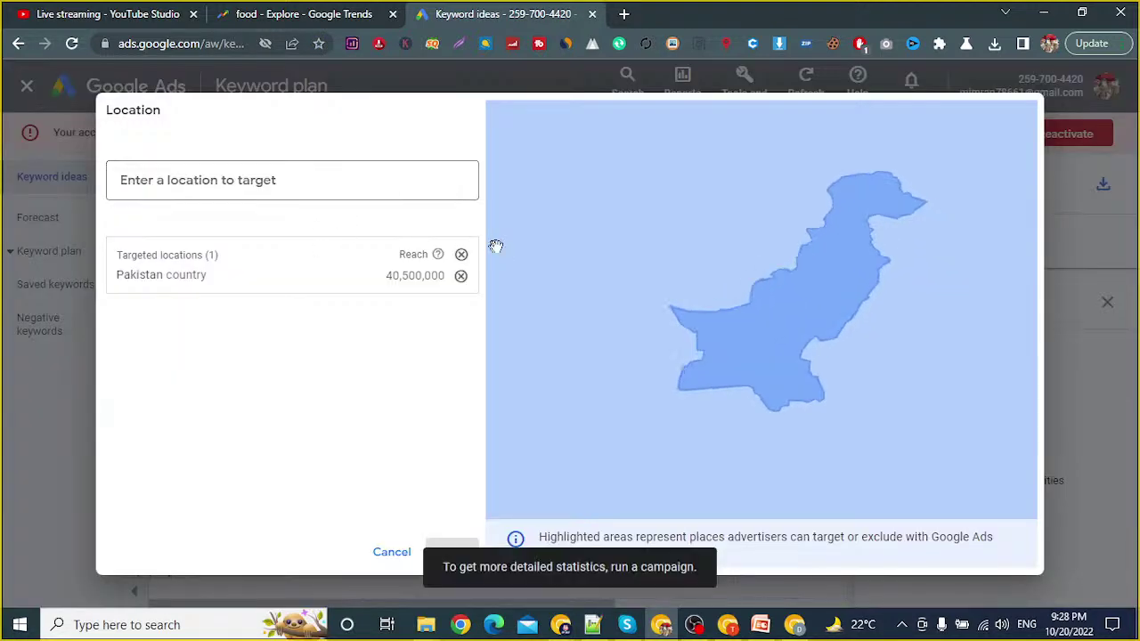
pyautogui.click(461, 254)
pyautogui.click(347, 187)
pyautogui.write('S')
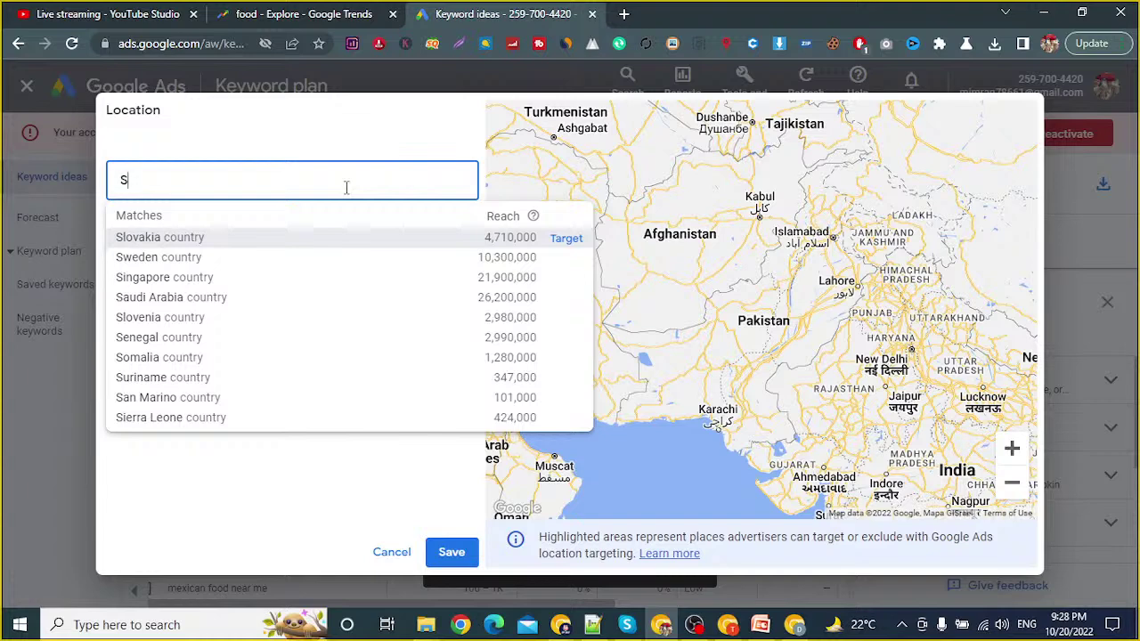
pyautogui.write('inga')
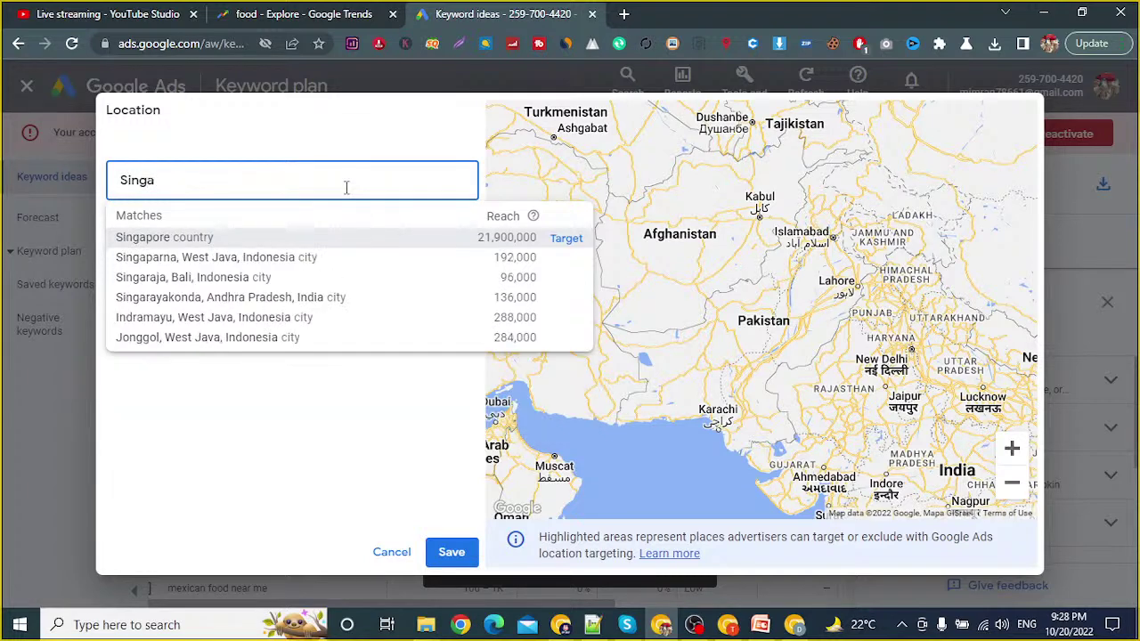
pyautogui.click(313, 241)
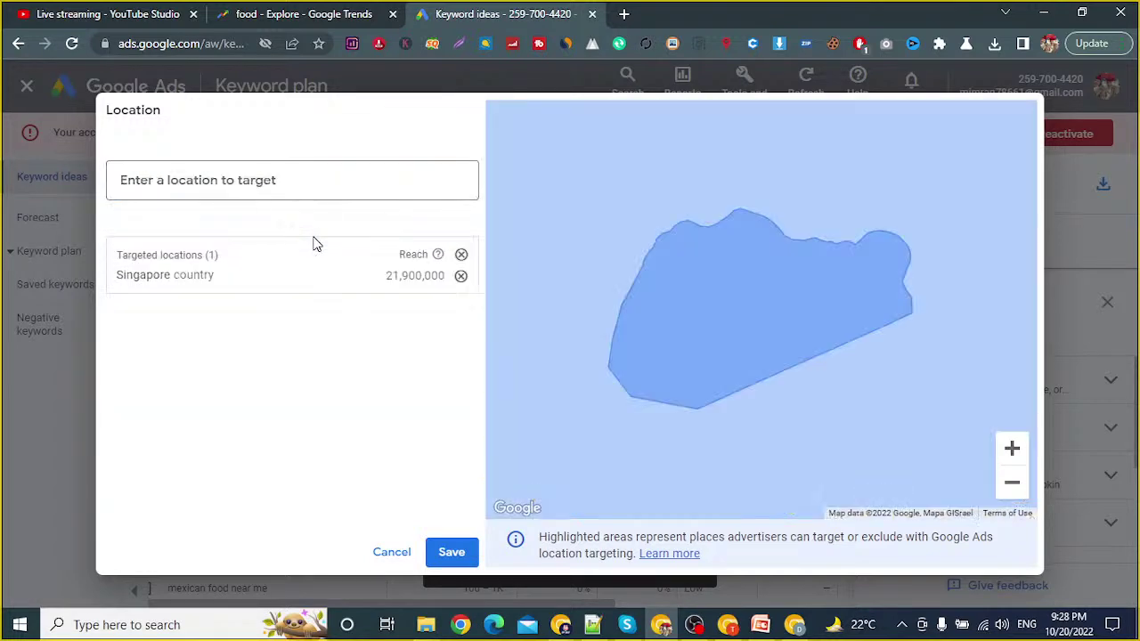
# Step: Add the United States as a second targeted location and save the location settings
pyautogui.click(340, 175)
pyautogui.write('united')
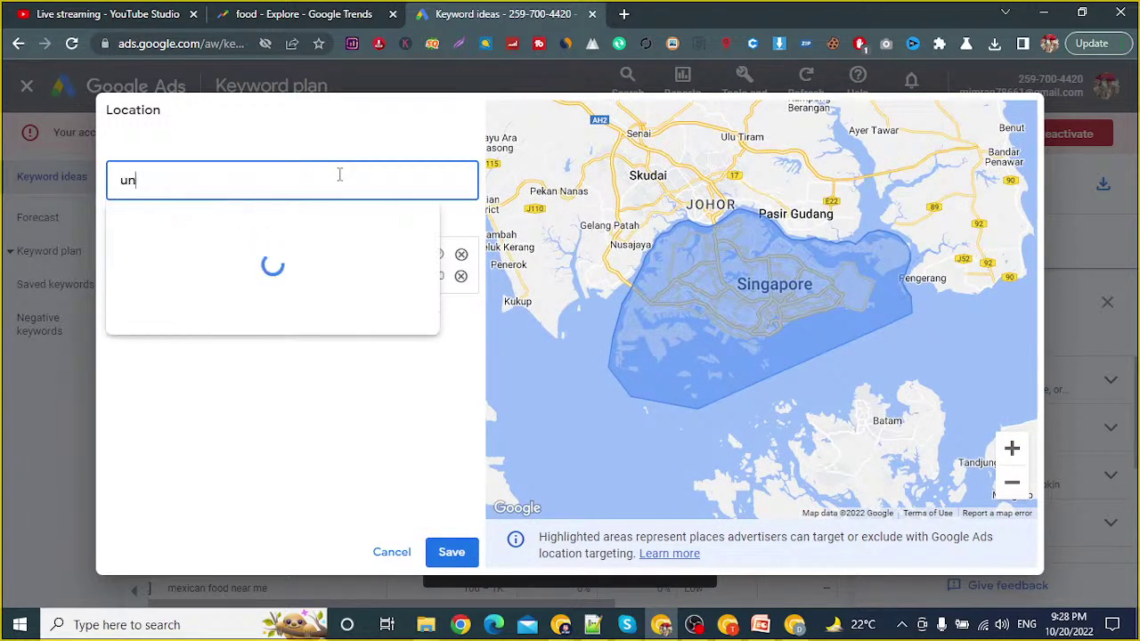
pyautogui.write('ted st')
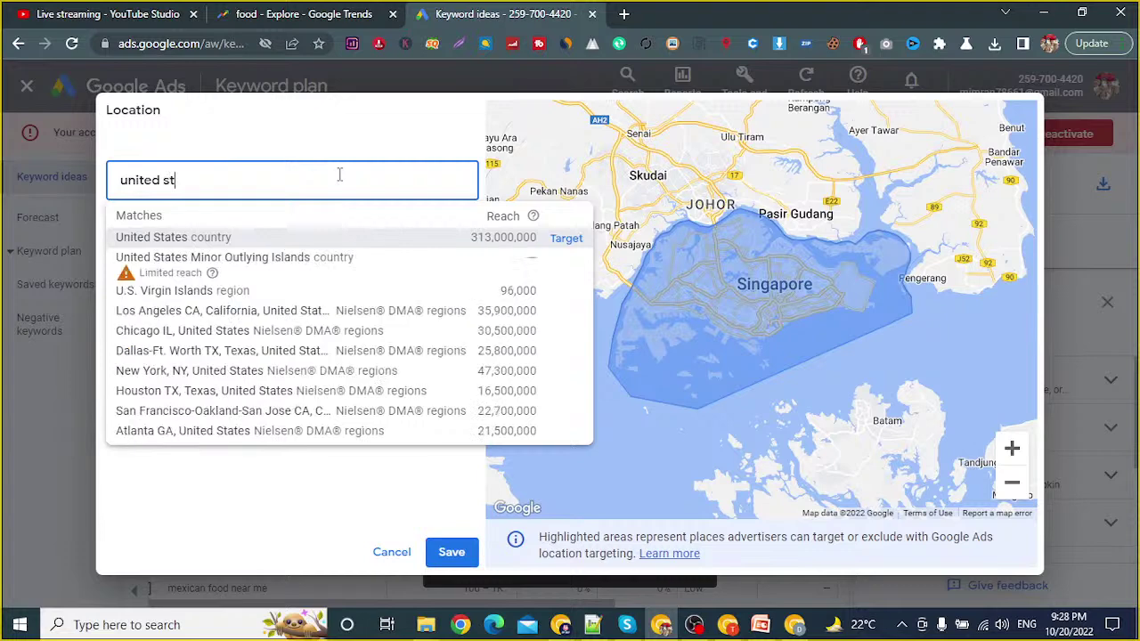
pyautogui.press('Return')
pyautogui.click(440, 558)
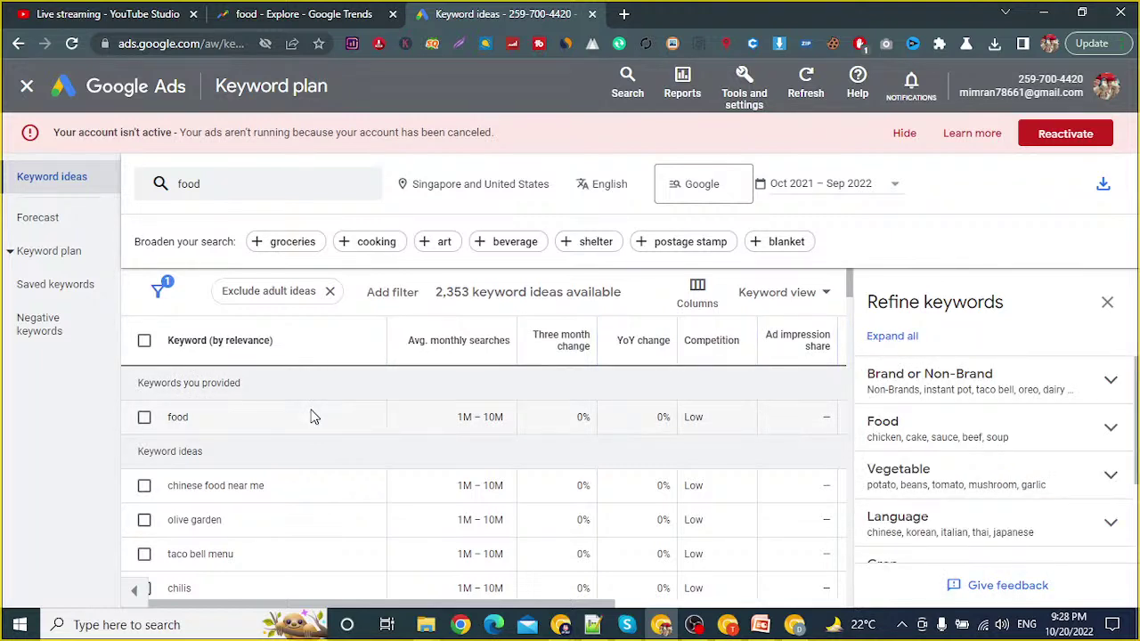
# Step: Switch to Notepad++, insert two blank lines above "Niche Research" and place the cursor on the empty line above "SEOStack google Chrome Extension"
pyautogui.click(593, 628)
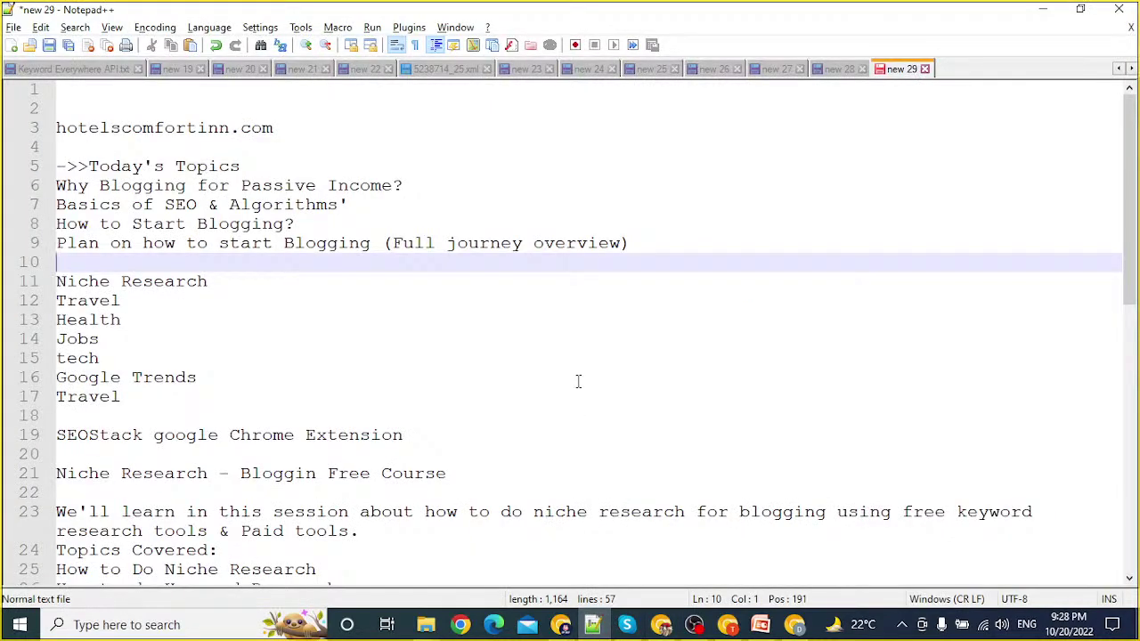
pyautogui.press('Return')
pyautogui.press('Return')
pyautogui.press('Down')
pyautogui.press('Down')
pyautogui.press('Down')
pyautogui.press('Down')
pyautogui.press('Down')
pyautogui.press('Down')
pyautogui.press('Down')
pyautogui.press('Down')
pyautogui.press('Down')
pyautogui.press('Down')
pyautogui.press('Down')
pyautogui.press('Down')
pyautogui.press('Down')
pyautogui.press('Down')
pyautogui.press('Up')
pyautogui.press('Up')
pyautogui.press('Up')
pyautogui.press('Up')
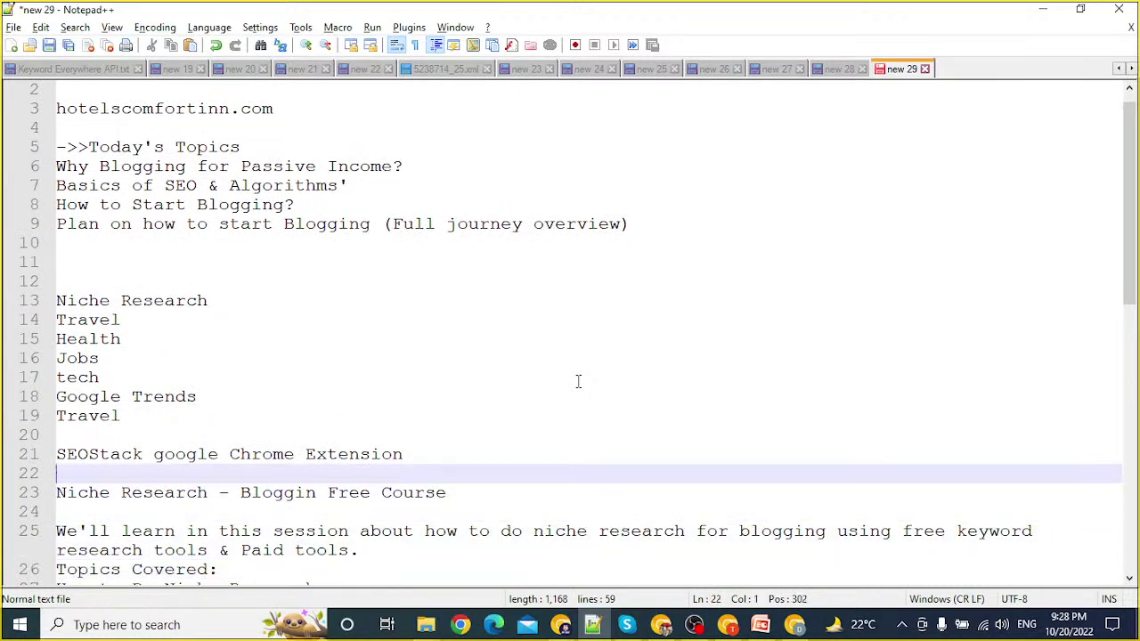
pyautogui.press('Up')
pyautogui.press('Up')
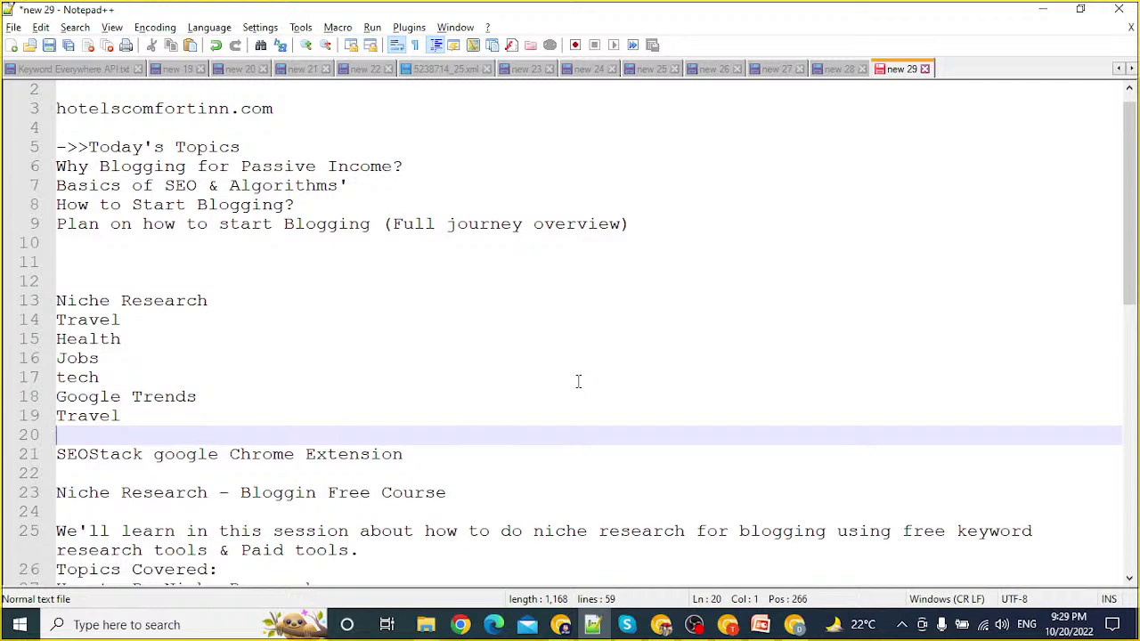
# Step: Switch back to Chrome, open a new browser tab and dismiss the search-term suggestions on the Google Trends page
pyautogui.hotkey('alt', 'Tab')
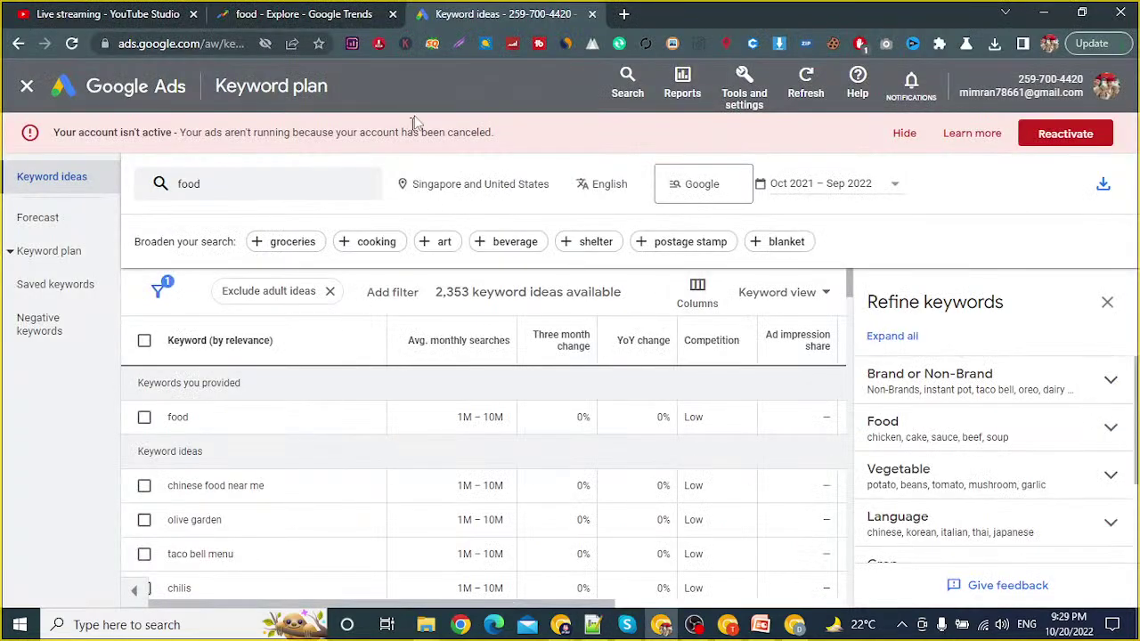
pyautogui.click(619, 13)
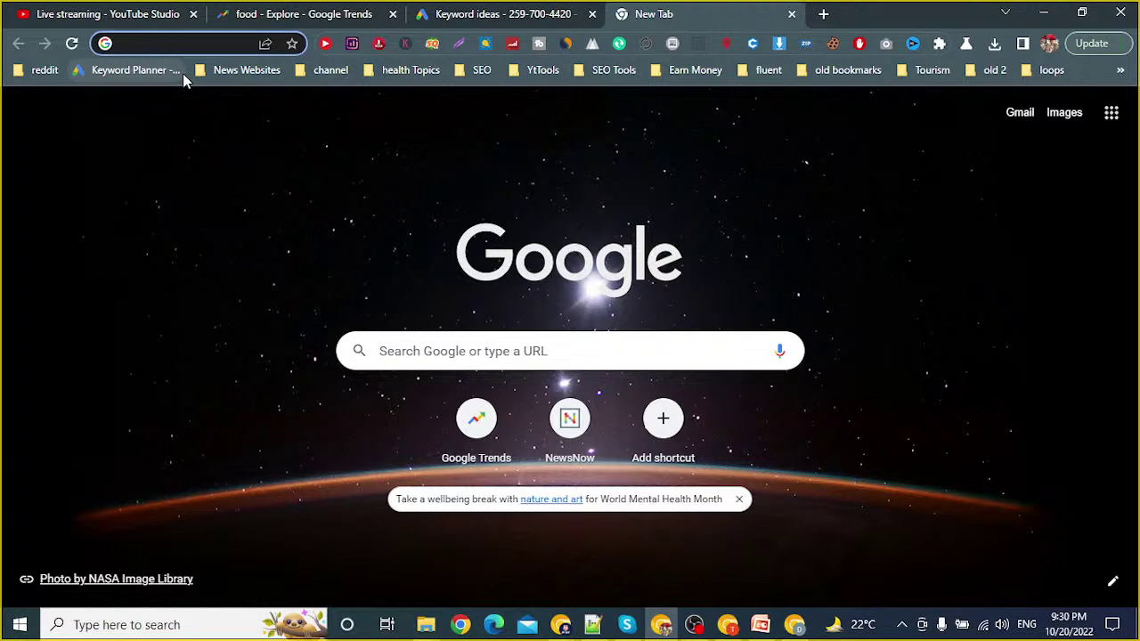
pyautogui.click(255, 10)
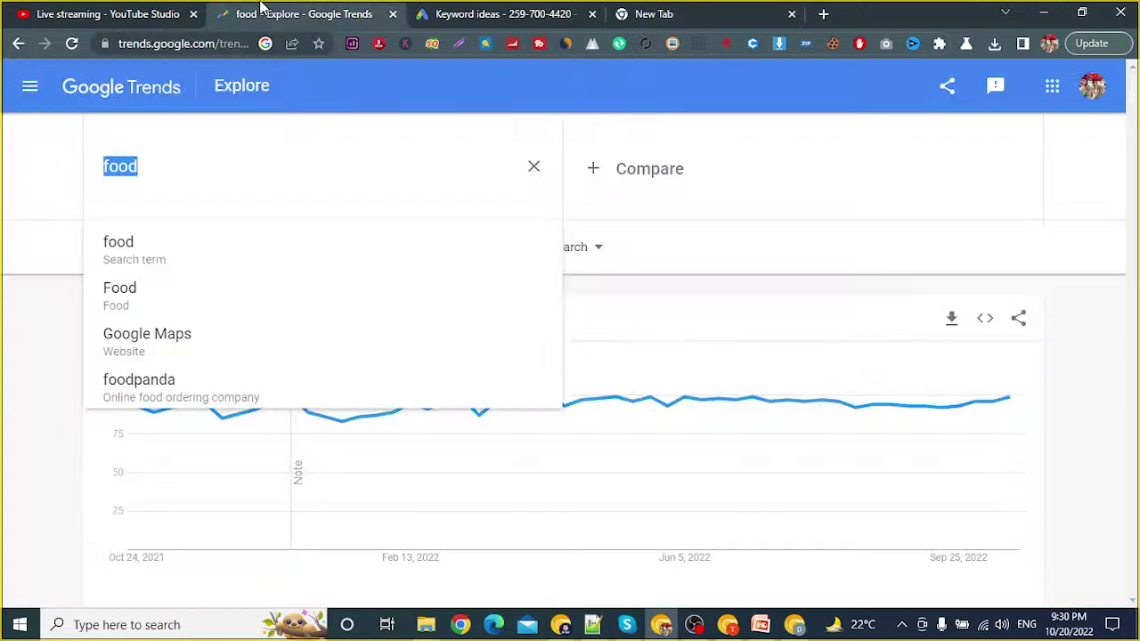
pyautogui.click(3, 319)
# Step: Return to the "food" keyword ideas in Keyword Planner and sort them by average monthly searches
pyautogui.click(424, 11)
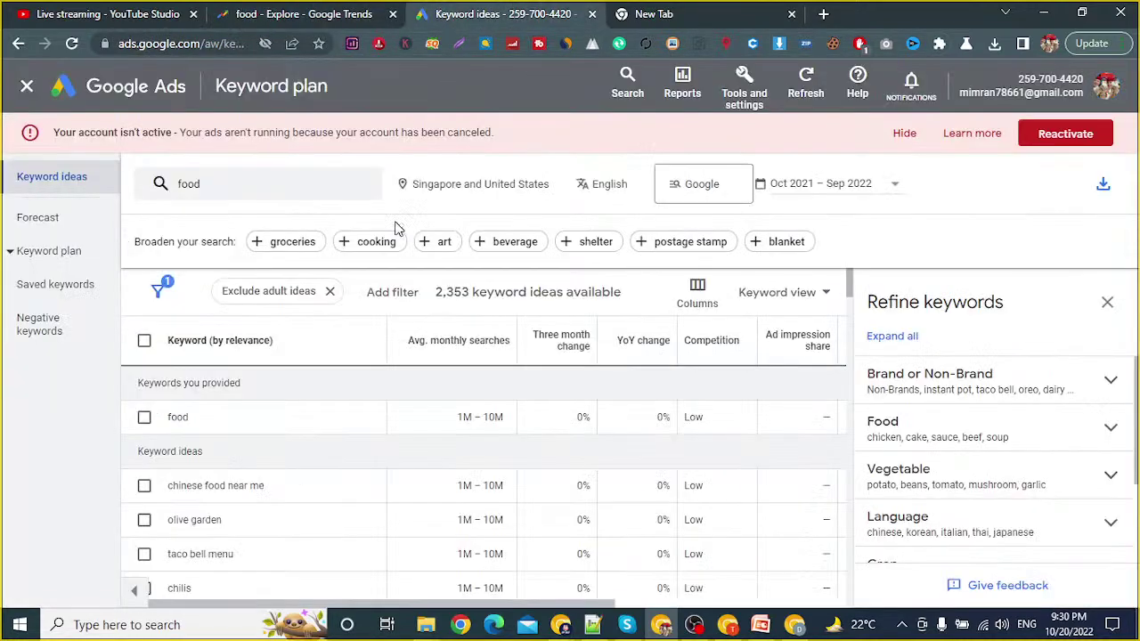
pyautogui.scroll(-3, 289, 450)
pyautogui.scroll(3, 374, 463)
pyautogui.click(460, 347)
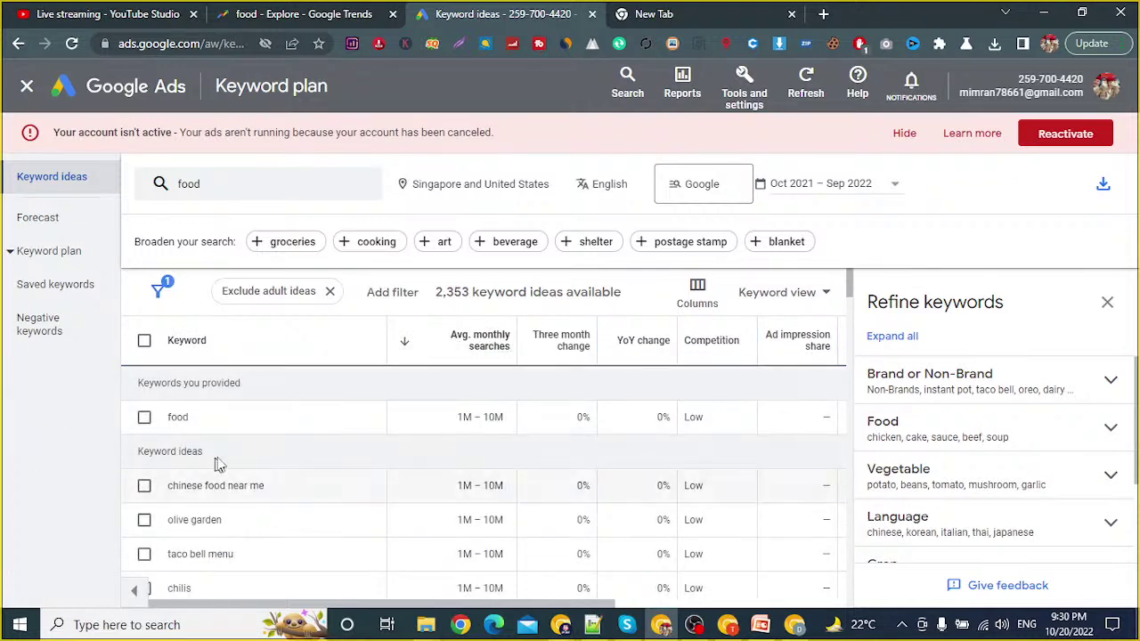
# Step: Browse the sorted keyword ideas, checking "ramen" and "taco bell near me", and copy the keyword "tacos"
pyautogui.scroll(-1, 414, 445)
pyautogui.scroll(-1, 461, 459)
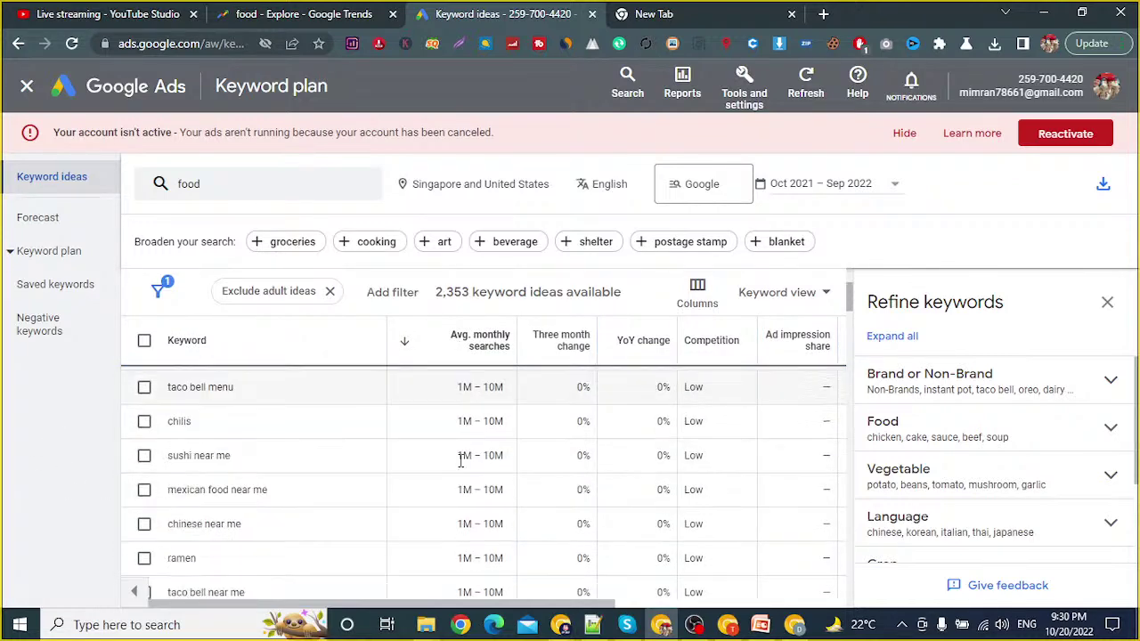
pyautogui.scroll(-1, 459, 459)
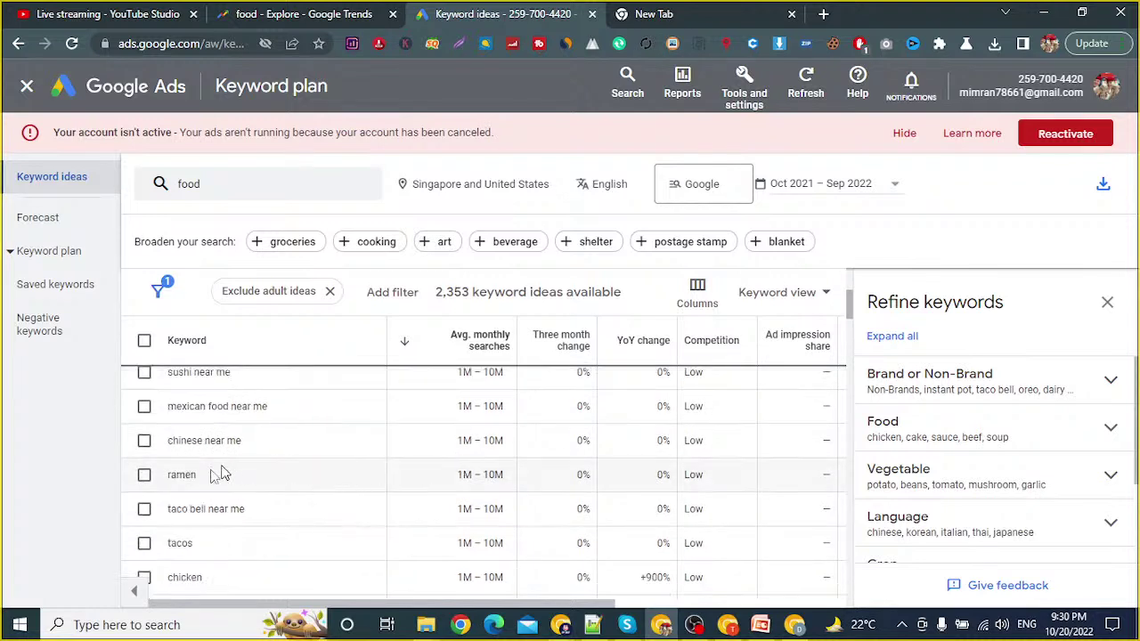
pyautogui.doubleClick(180, 474)
pyautogui.moveTo(166, 509); pyautogui.dragTo(282, 514)
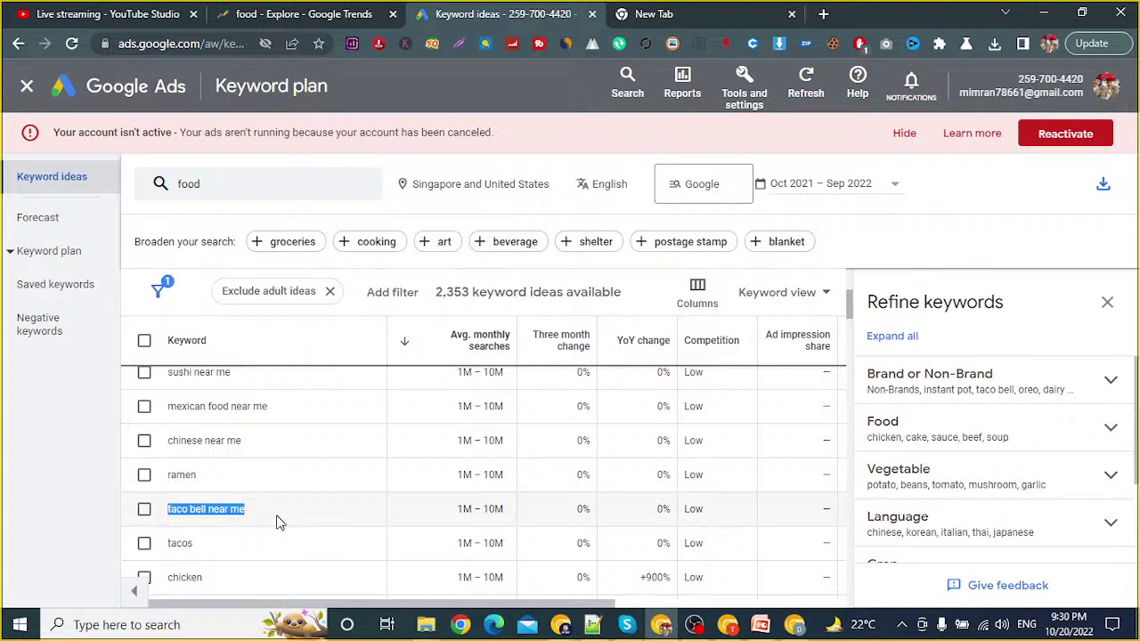
pyautogui.click(187, 543)
pyautogui.doubleClick(189, 543)
pyautogui.hotkey('ctrl', 'c')
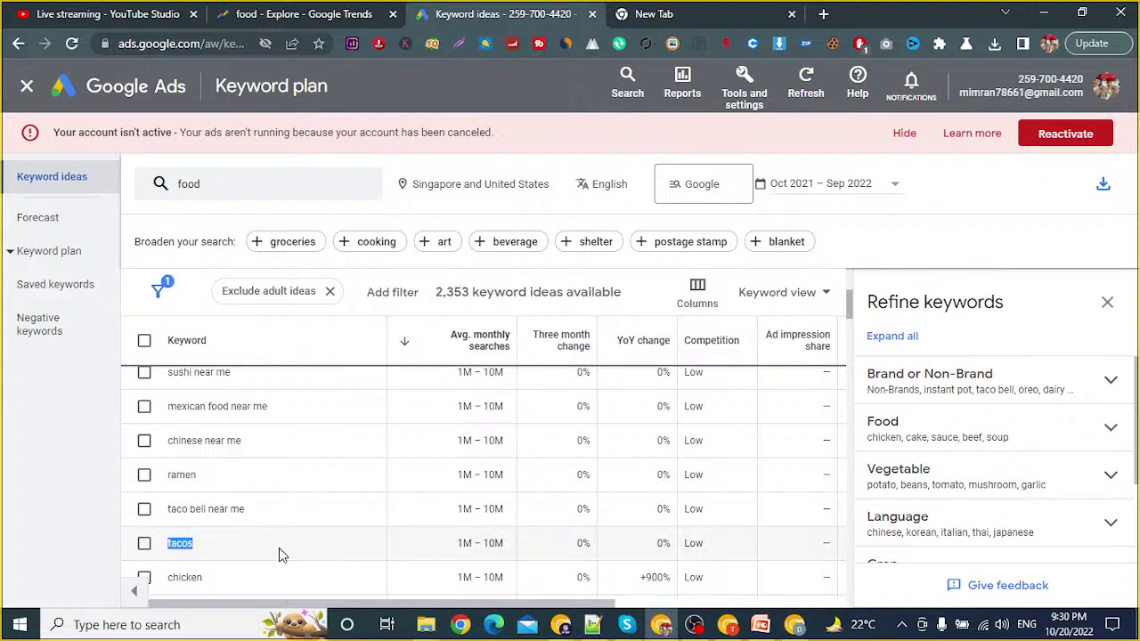
# Step: Look up the copied keyword "tacos" in Google Trends and review its interest over time and interest by region
pyautogui.click(302, 13)
pyautogui.click(258, 177)
pyautogui.hotkey('ctrl', 'v')
pyautogui.press('Return')
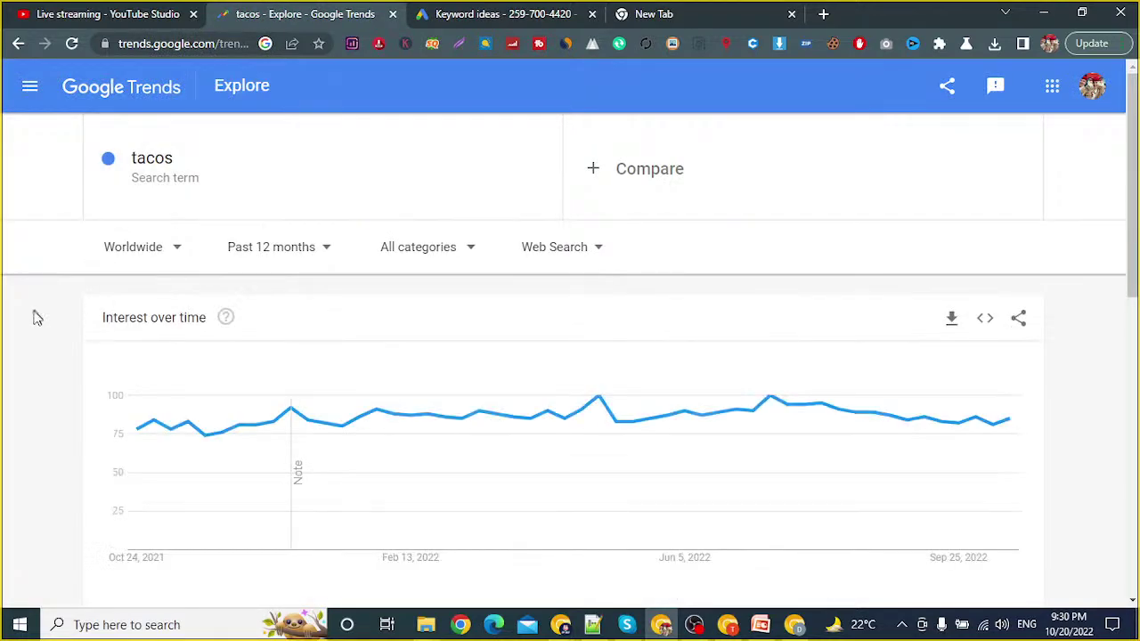
pyautogui.scroll(-4, 2, 331)
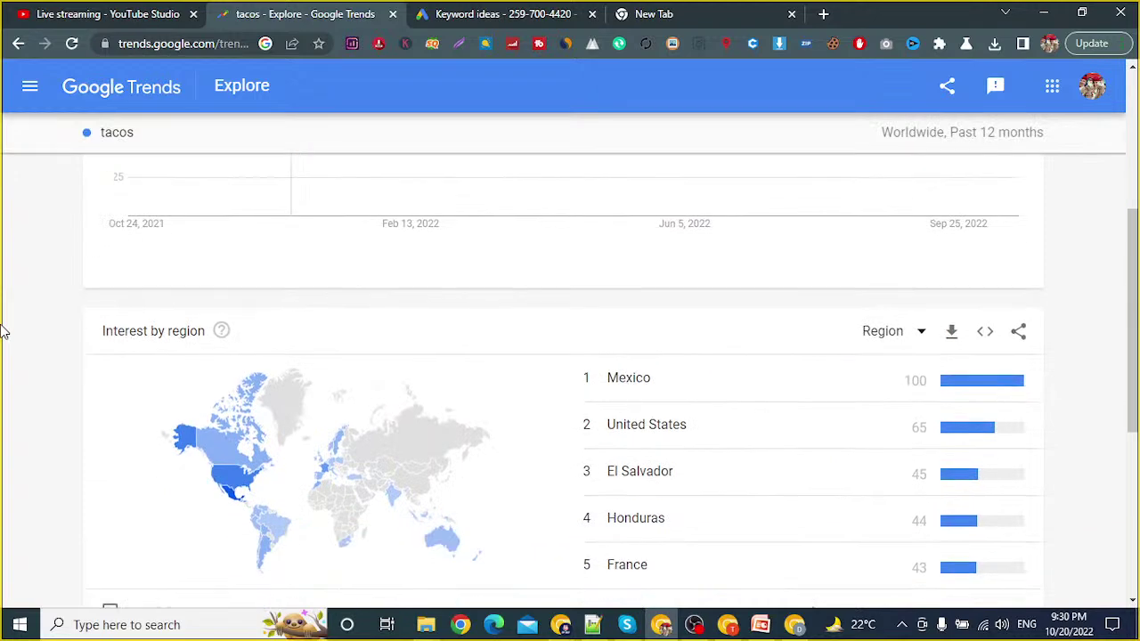
pyautogui.scroll(-1, 638, 414)
pyautogui.scroll(5, 152, 382)
# Step: Search Google for "tacos" in the empty browser tab and check the keyword's estimated search volume
pyautogui.click(160, 177)
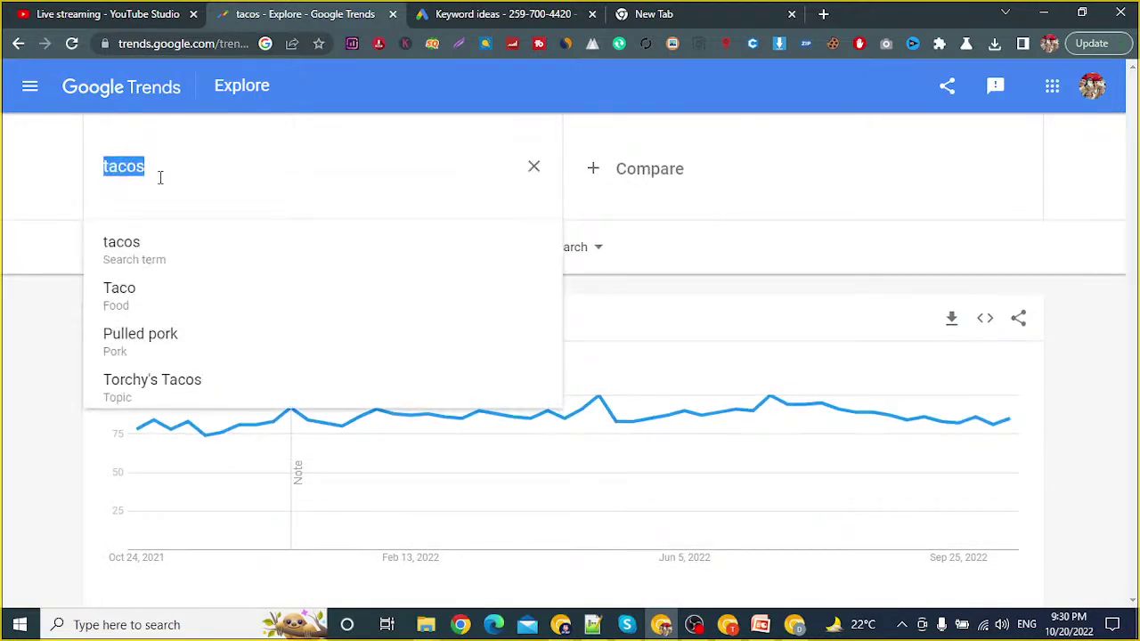
pyautogui.click(657, 10)
pyautogui.write('tacos')
pyautogui.press('Return')
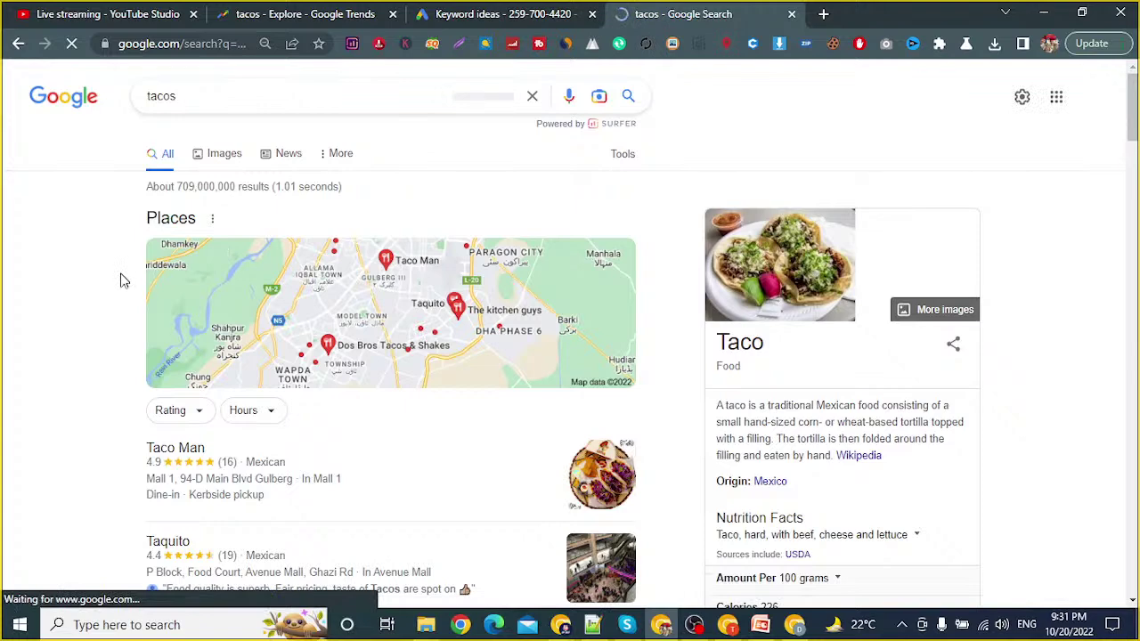
pyautogui.scroll(-1, 123, 279)
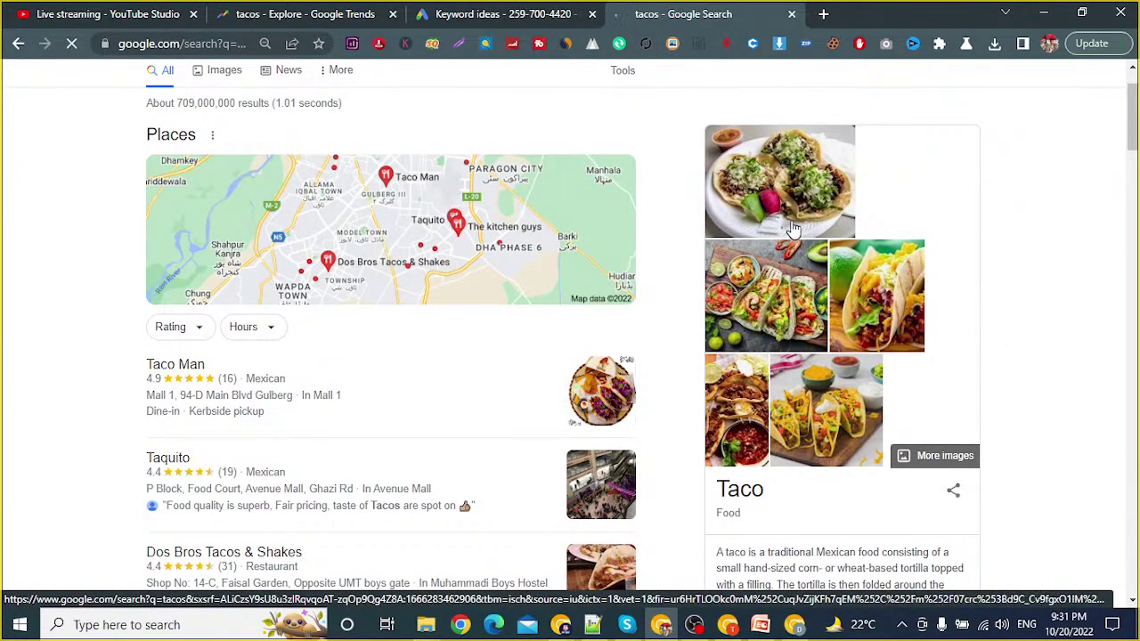
pyautogui.scroll(1, 792, 230)
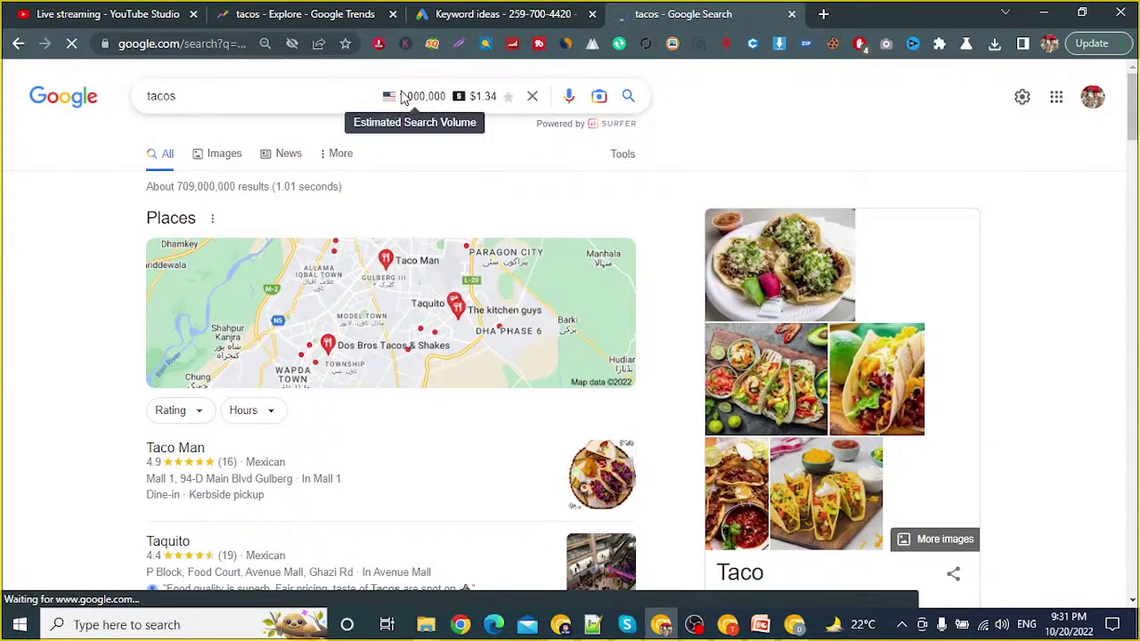
pyautogui.moveTo(398, 100); pyautogui.dragTo(445, 100)
pyautogui.doubleClick(298, 97)
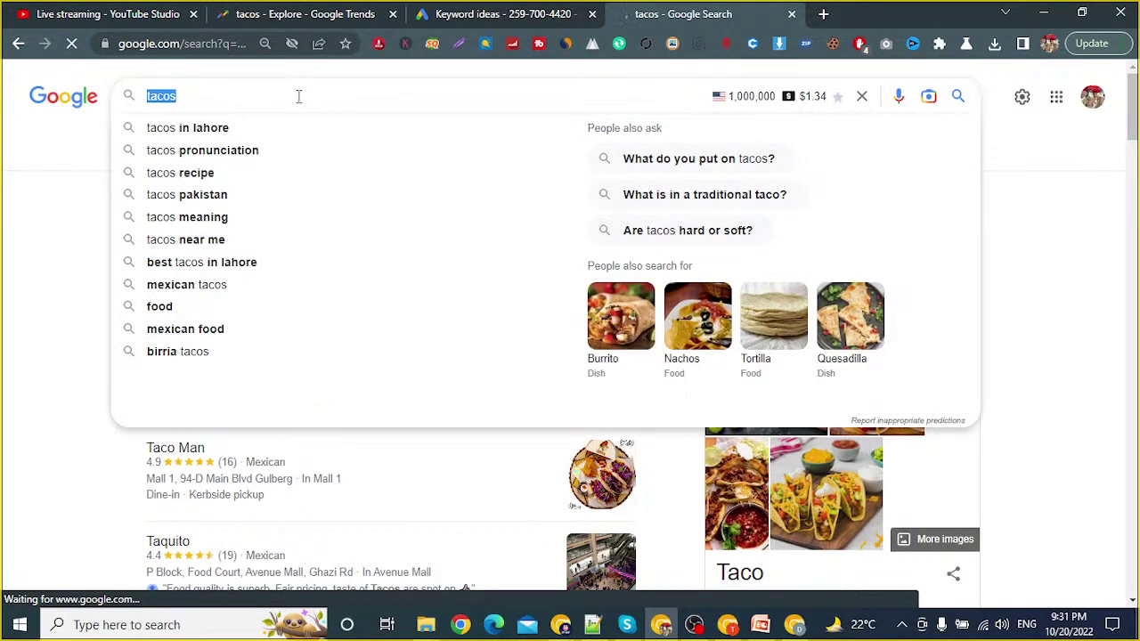
pyautogui.click(39, 234)
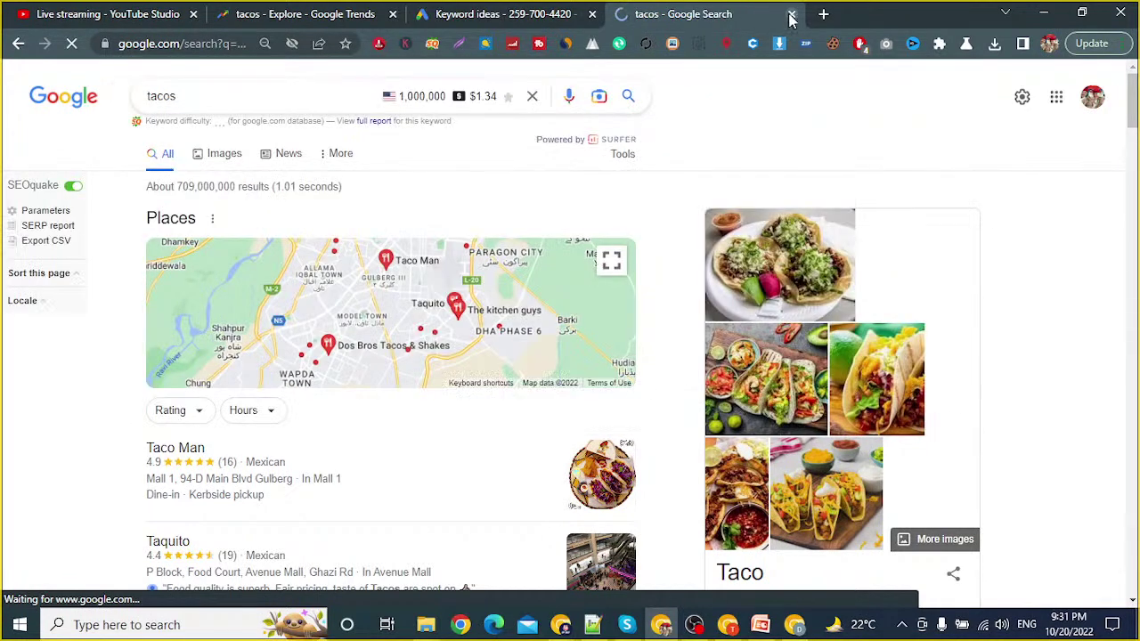
# Step: Close the Google search tab, return to Keyword Planner and get keyword ideas for "tacos"
pyautogui.click(583, 13)
pyautogui.click(241, 15)
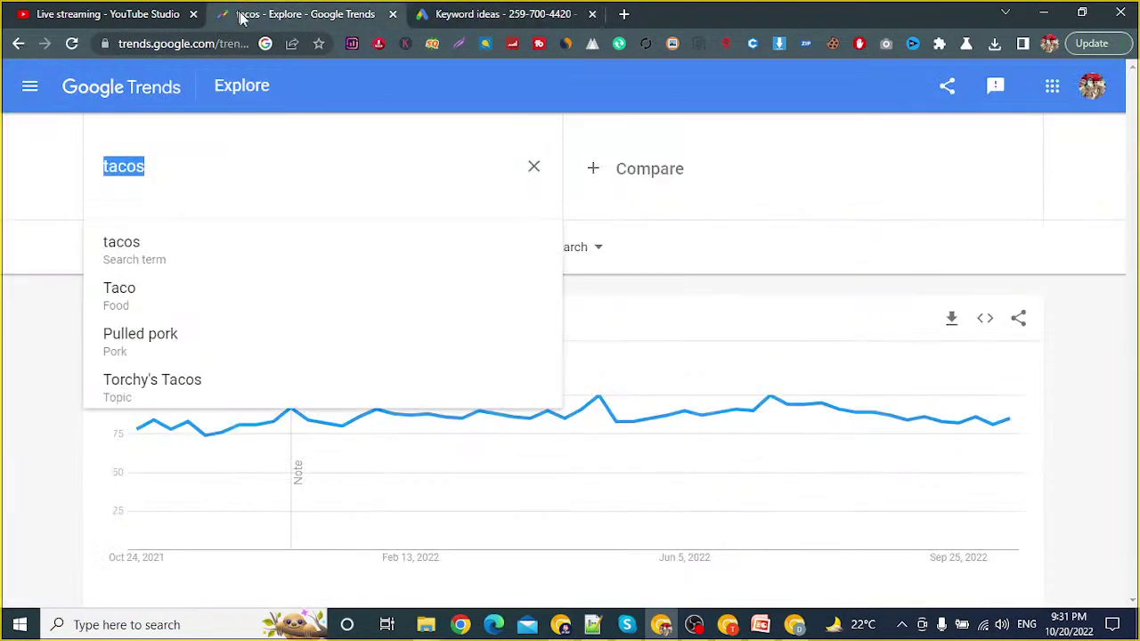
pyautogui.click(448, 12)
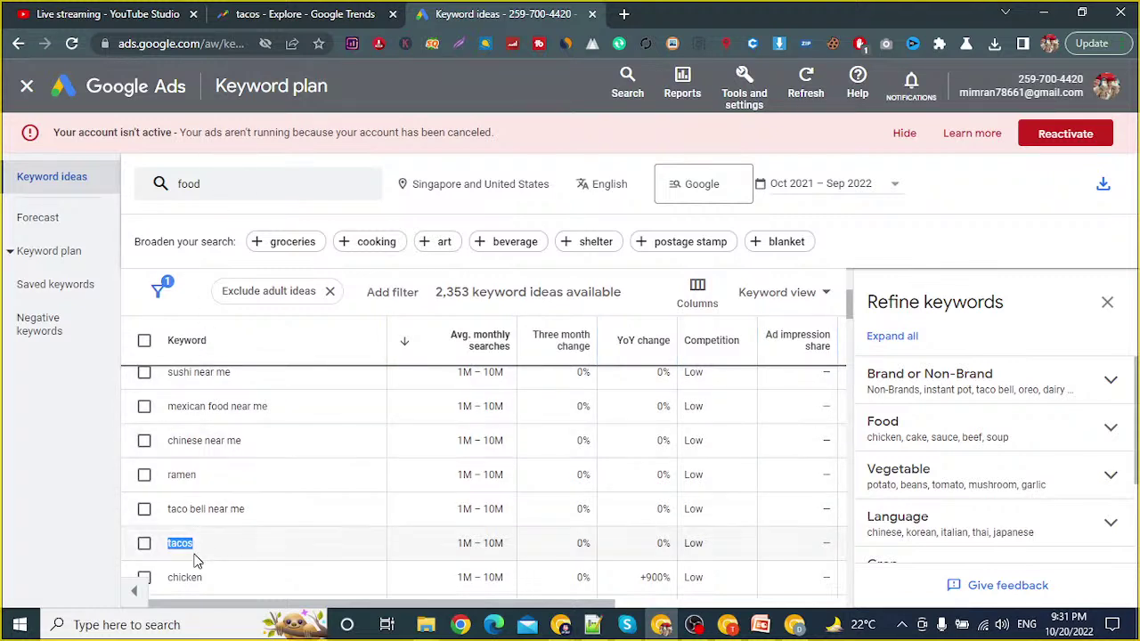
pyautogui.scroll(5, 236, 540)
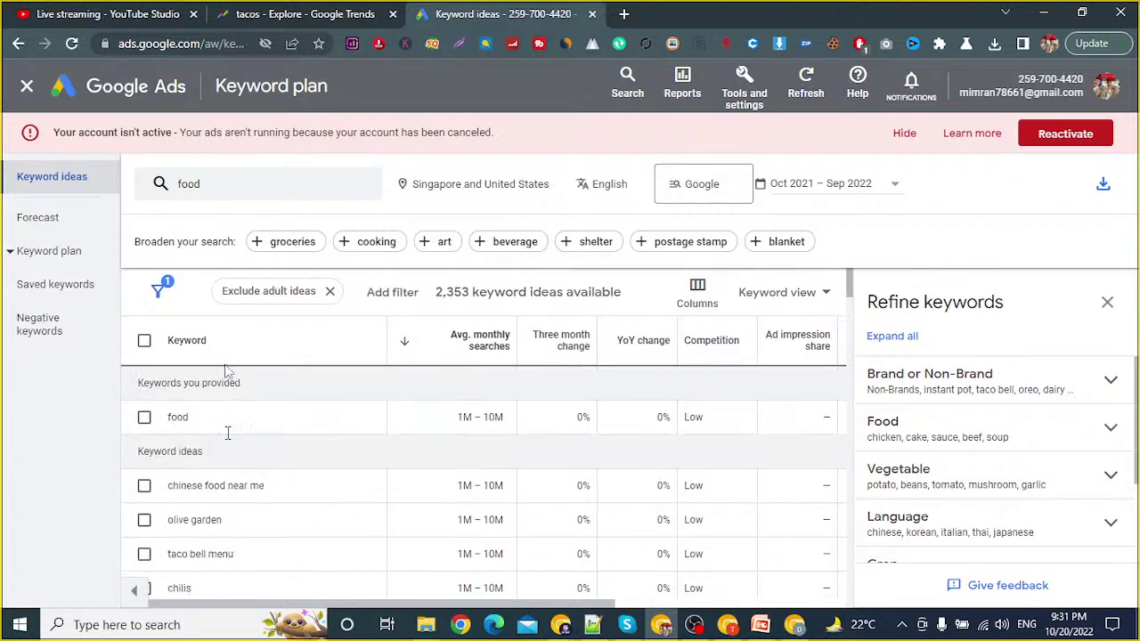
pyautogui.click(229, 181)
pyautogui.click(246, 266)
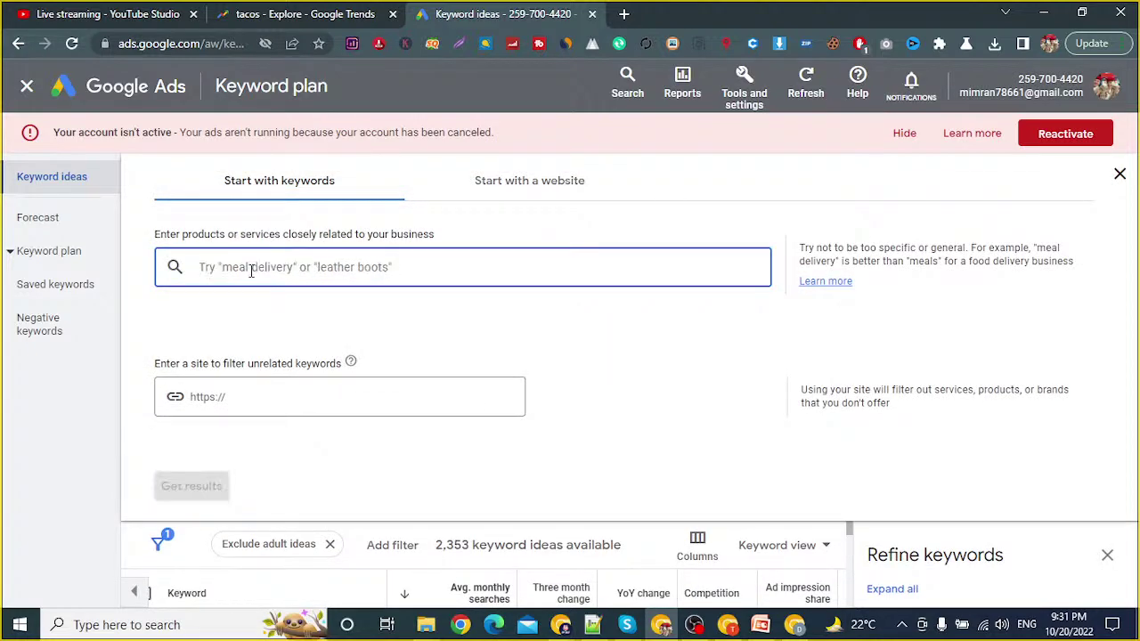
pyautogui.write('tacos')
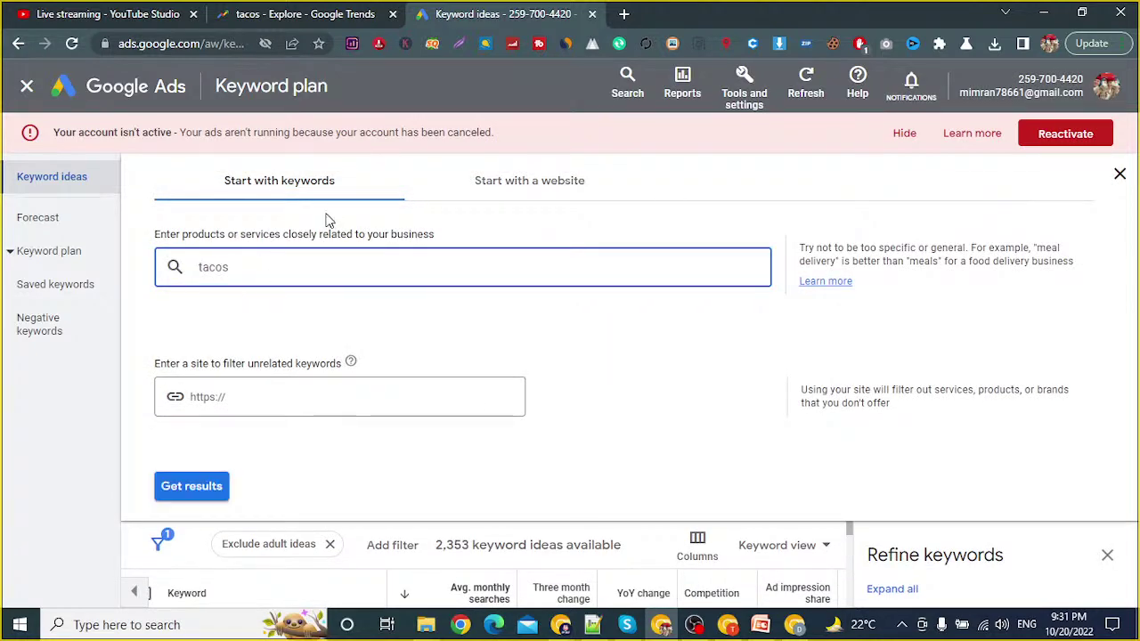
pyautogui.click(187, 488)
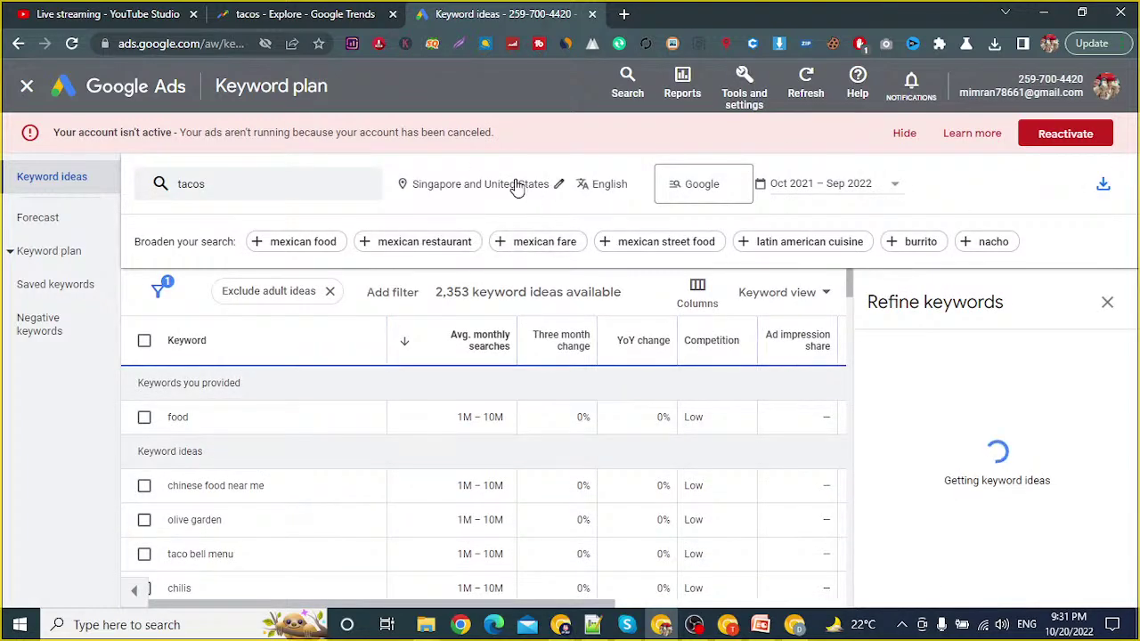
# Step: Remove Singapore from the targeted locations and save, leaving only the United States for the "tacos" ideas
pyautogui.click(515, 183)
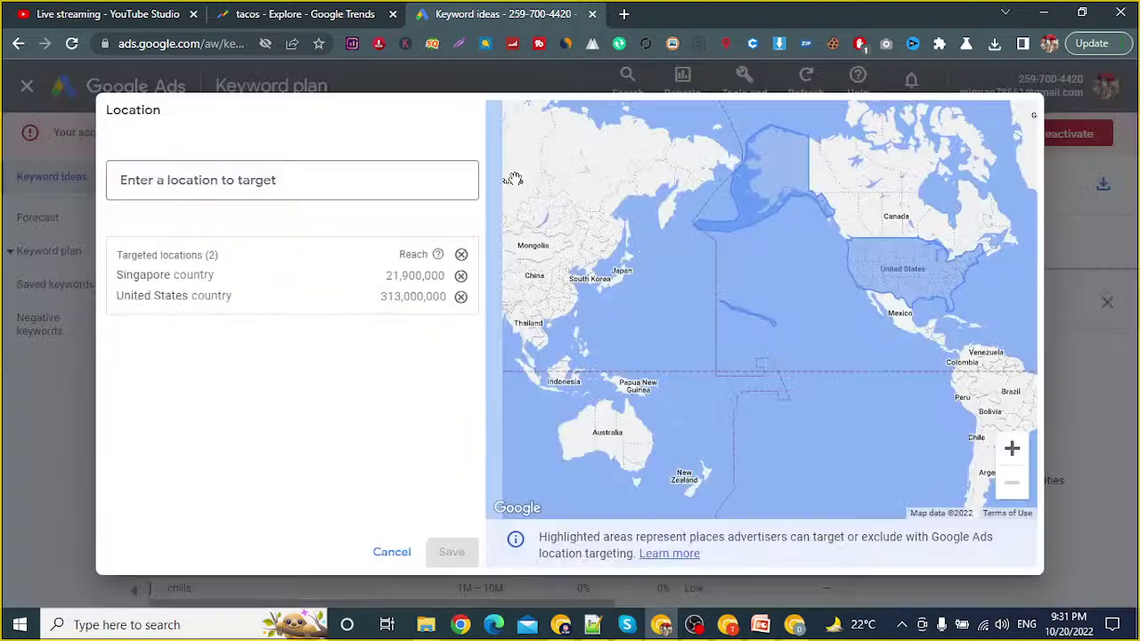
pyautogui.click(461, 277)
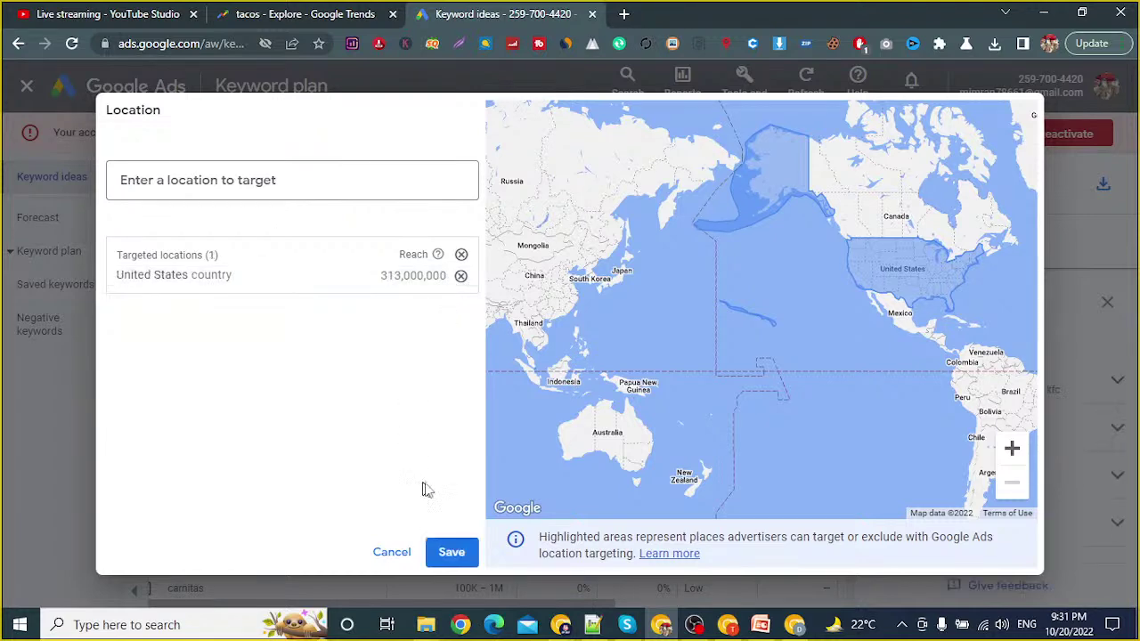
pyautogui.click(452, 553)
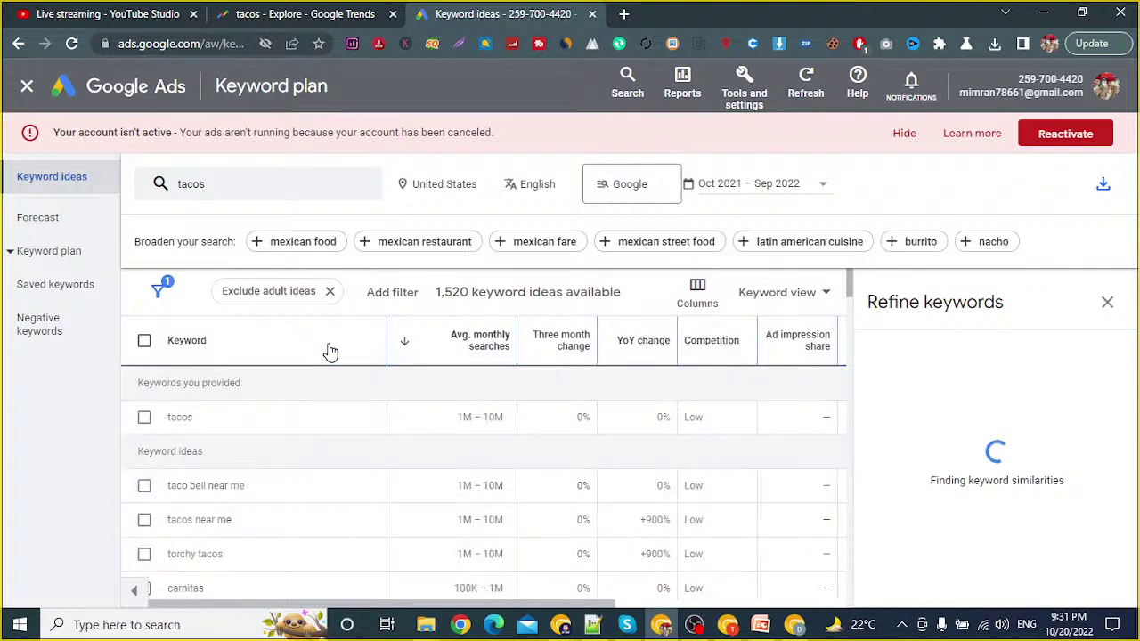
pyautogui.click(719, 626)
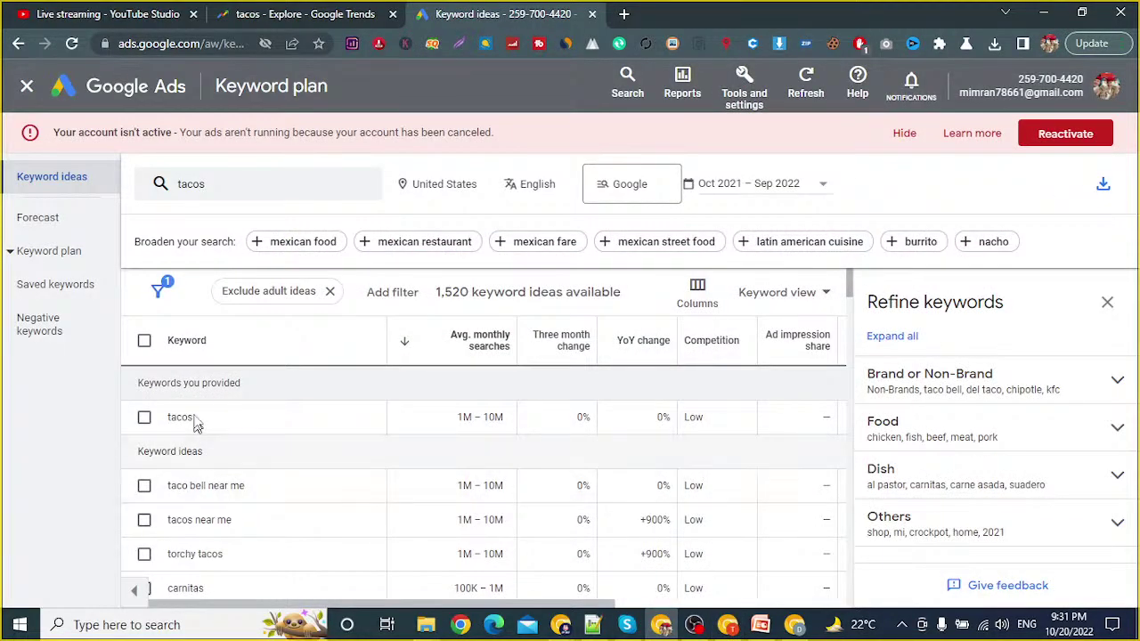
# Step: Highlight "tacos" in the keyword list, switch to Google Trends and review its trend, regional interest and related topics
pyautogui.moveTo(167, 417); pyautogui.dragTo(208, 422)
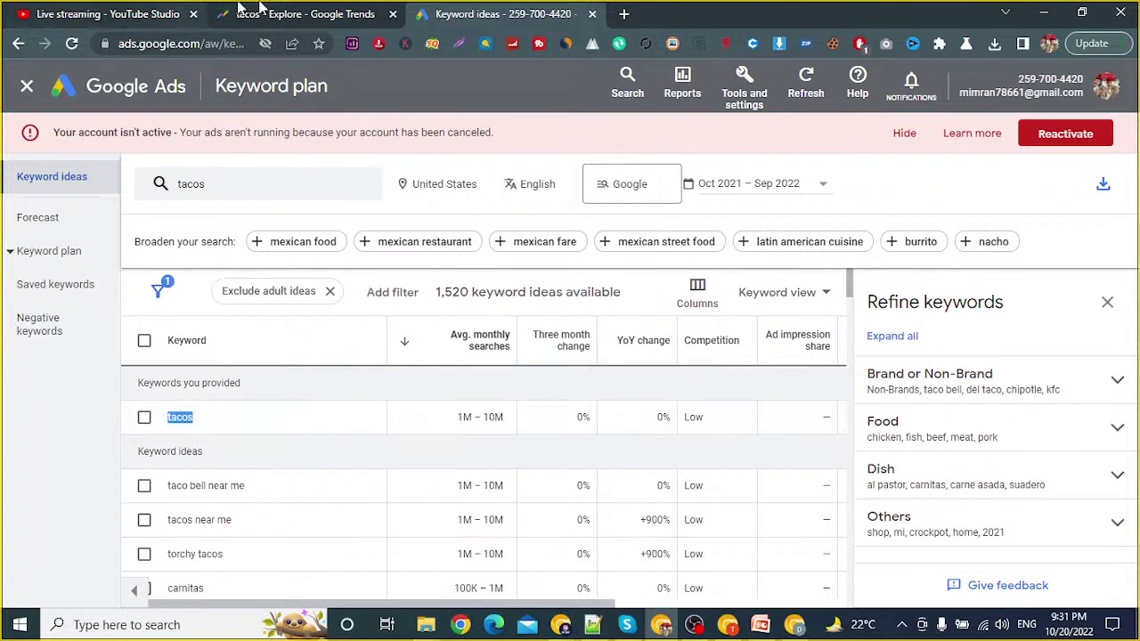
pyautogui.click(301, 11)
pyautogui.click(1081, 412)
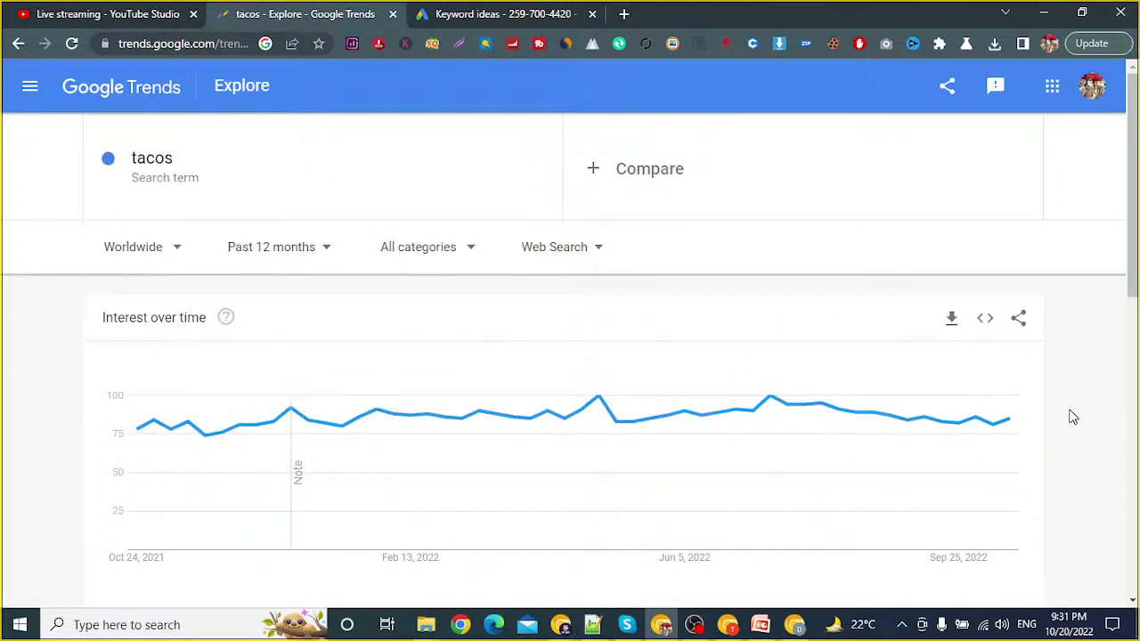
pyautogui.scroll(-6, 1073, 417)
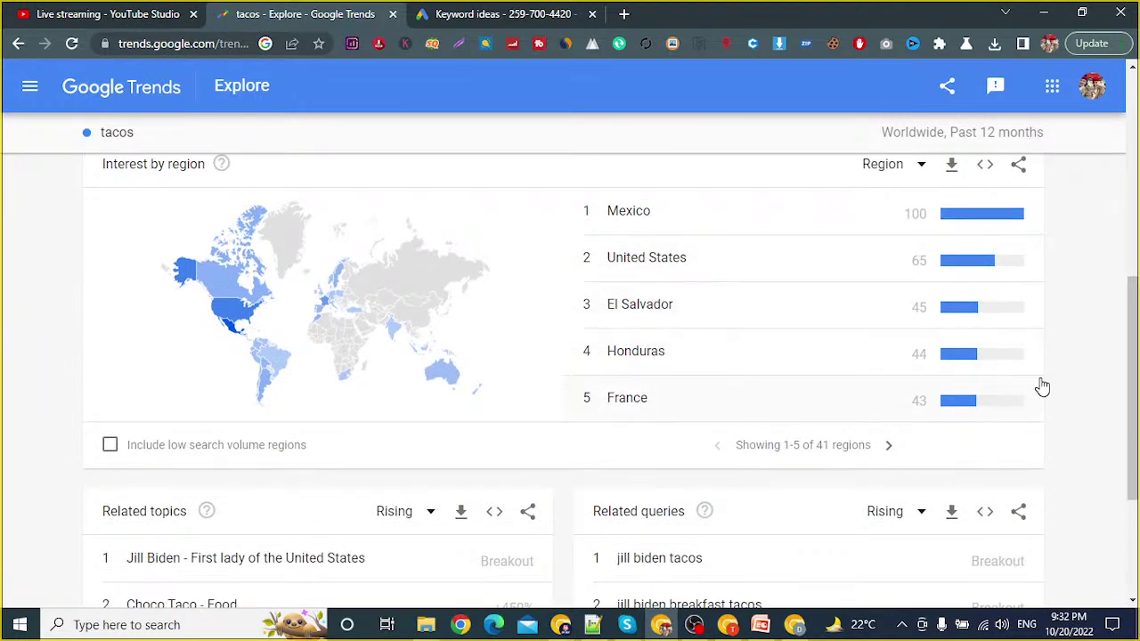
pyautogui.moveTo(237, 310)
# Step: Return to Keyword Planner, browse the "tacos" keyword ideas and highlight "breakfast tacos"
pyautogui.click(498, 14)
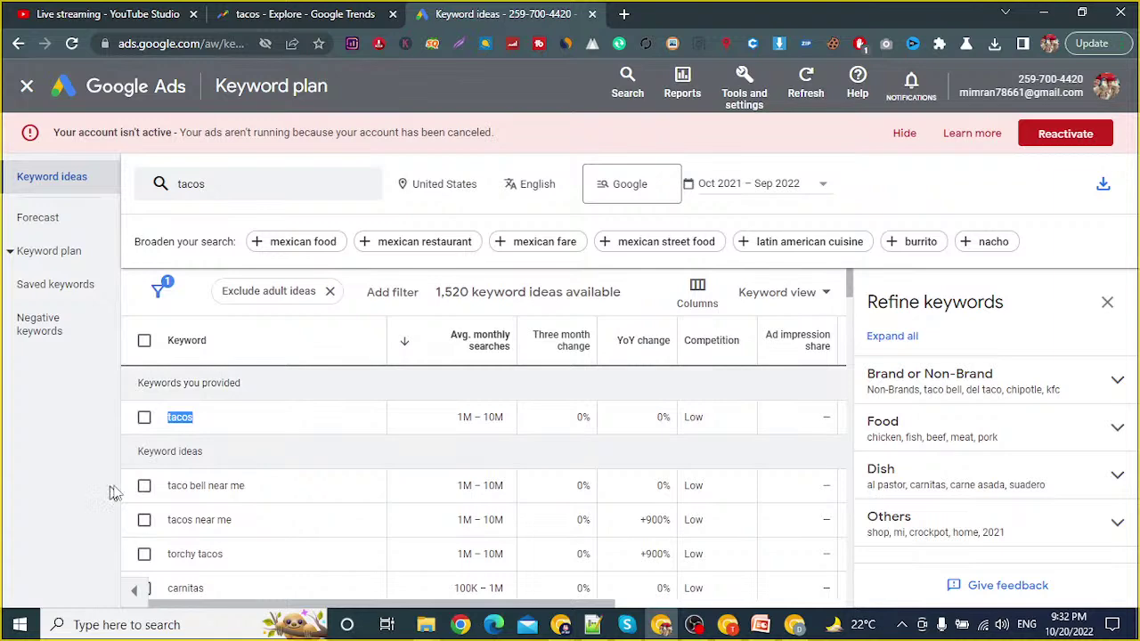
pyautogui.scroll(-1, 189, 481)
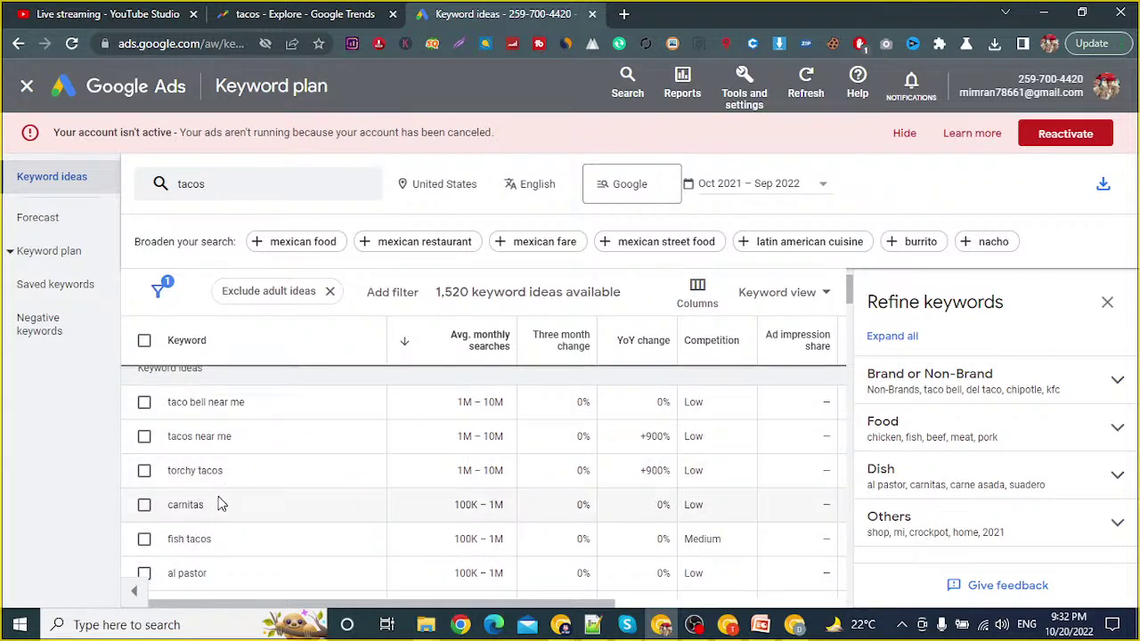
pyautogui.scroll(-1, 218, 504)
pyautogui.scroll(-1, 252, 507)
pyautogui.scroll(-1, 254, 511)
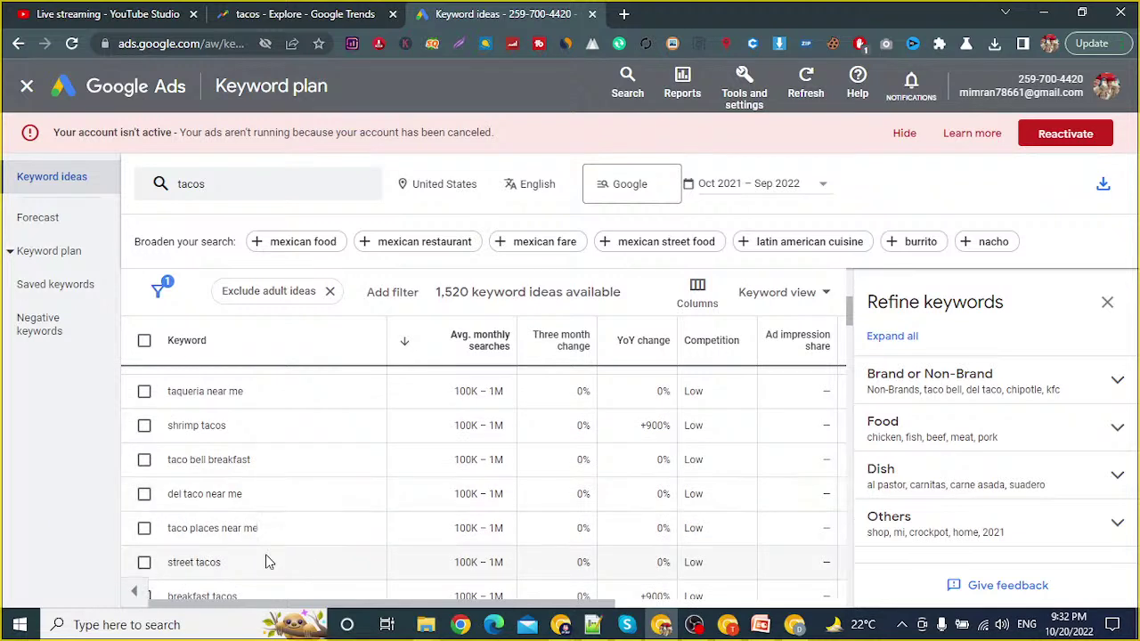
pyautogui.scroll(-1, 241, 552)
pyautogui.moveTo(166, 515); pyautogui.dragTo(263, 521)
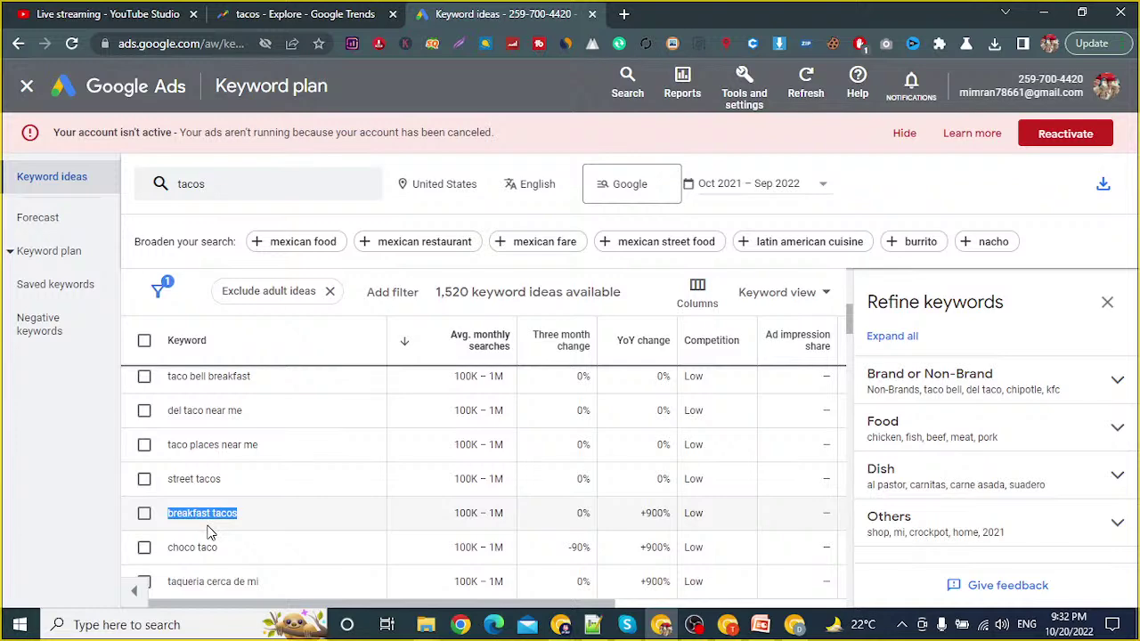
# Step: Glance back at the Google Trends page, check the monthly searches and YoY change of "breakfast tacos" in Keyword Planner, and copy that keyword
pyautogui.hotkey('ctrl', 'shift', 'Tab')
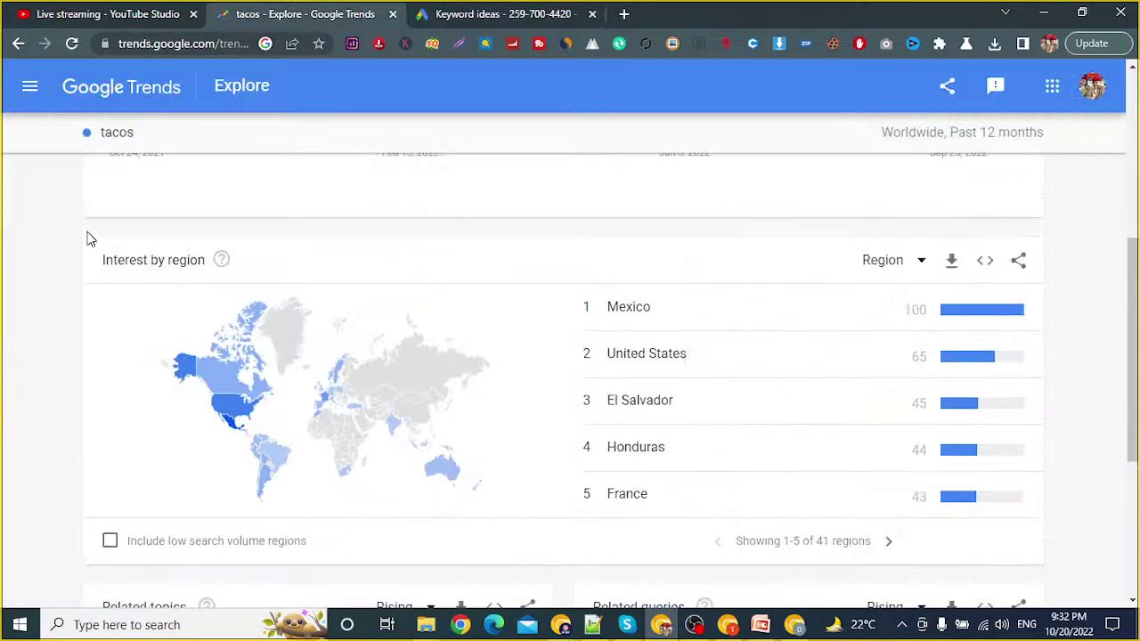
pyautogui.scroll(5, 86, 236)
pyautogui.click(458, 11)
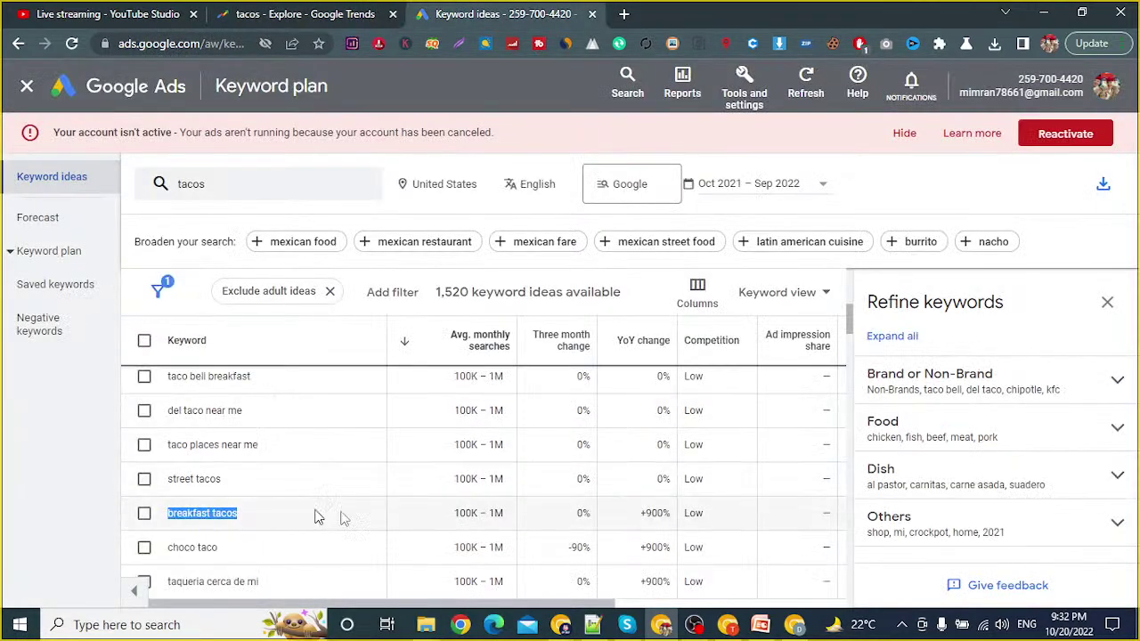
pyautogui.moveTo(452, 513); pyautogui.dragTo(503, 524)
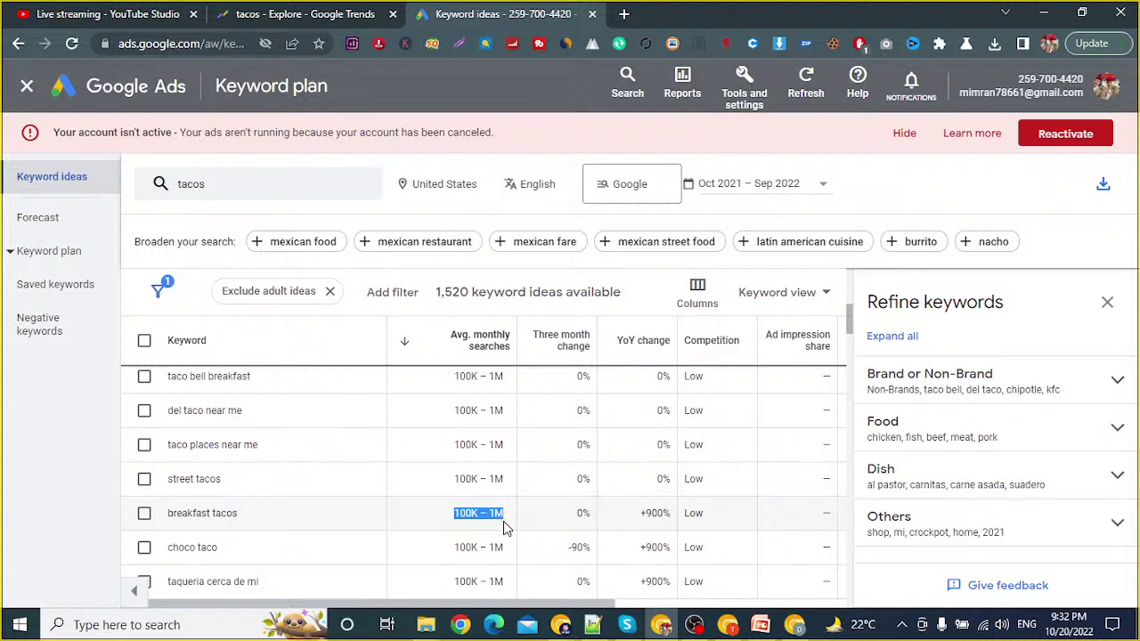
pyautogui.click(657, 528)
pyautogui.tripleClick(657, 527)
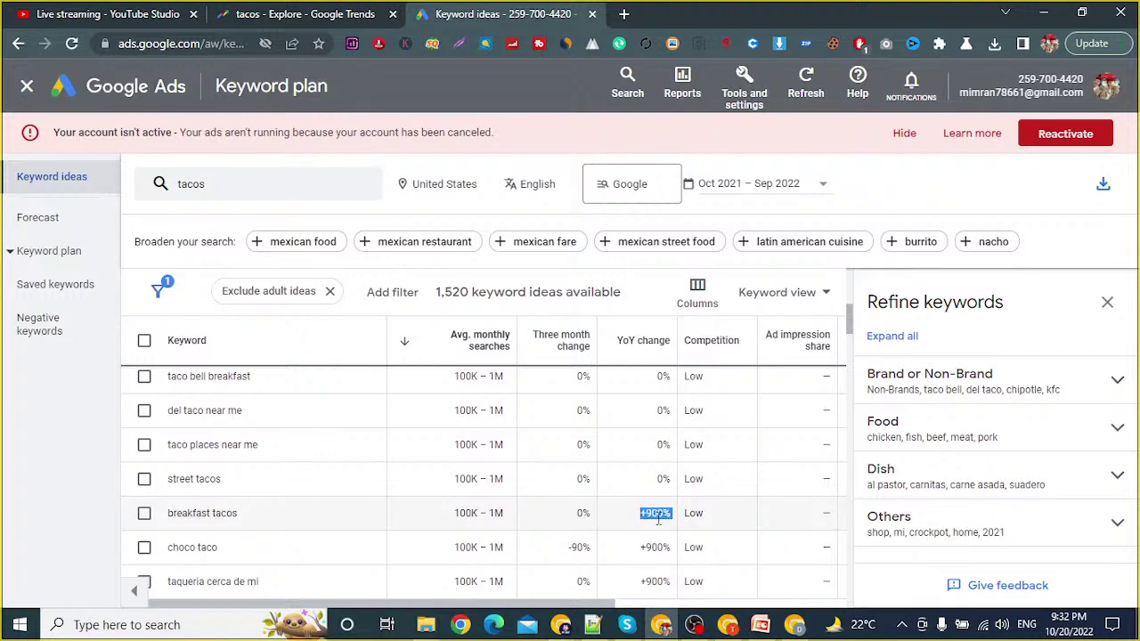
pyautogui.tripleClick(182, 514)
pyautogui.hotkey('ctrl', 'c')
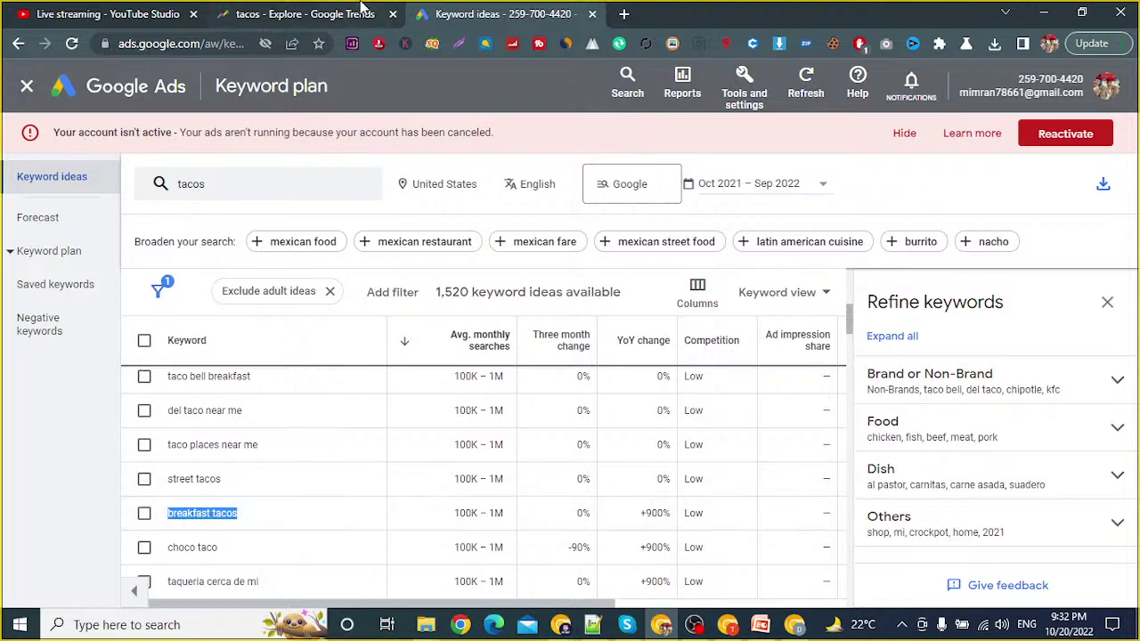
# Step: Replace the Google Trends search term with the copied keyword "breakfast tacos"
pyautogui.click(373, 11)
pyautogui.click(347, 129)
pyautogui.hotkey('ctrl', 'v')
pyautogui.press('Return')
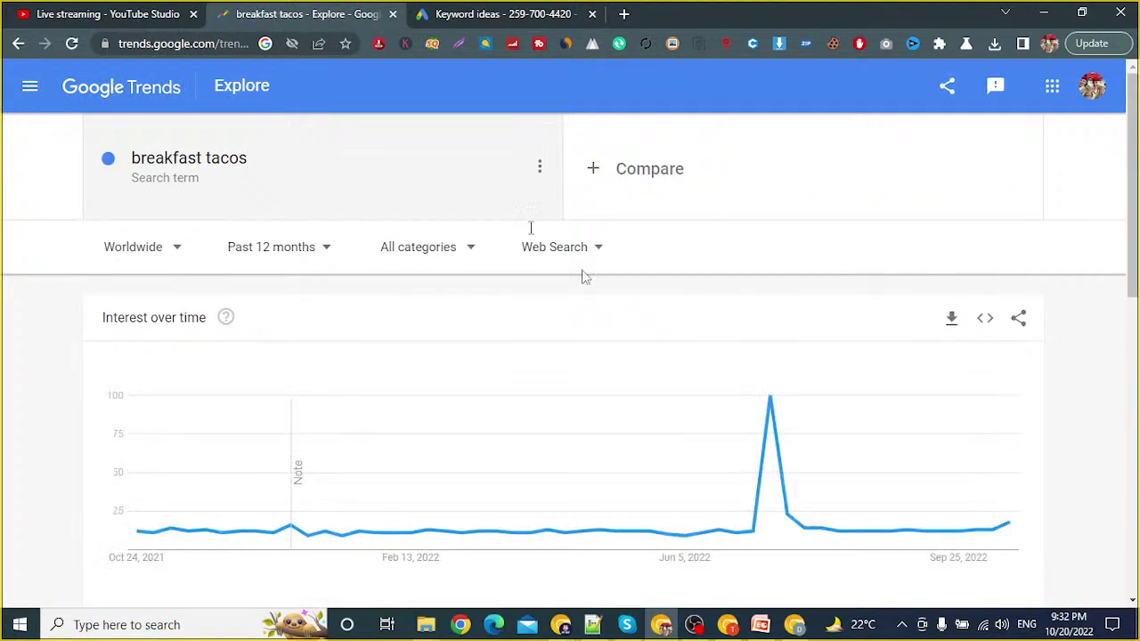
# Step: Examine the "breakfast tacos" interest peak, the interest by region, and the related topics and queries
pyautogui.moveTo(770, 411)
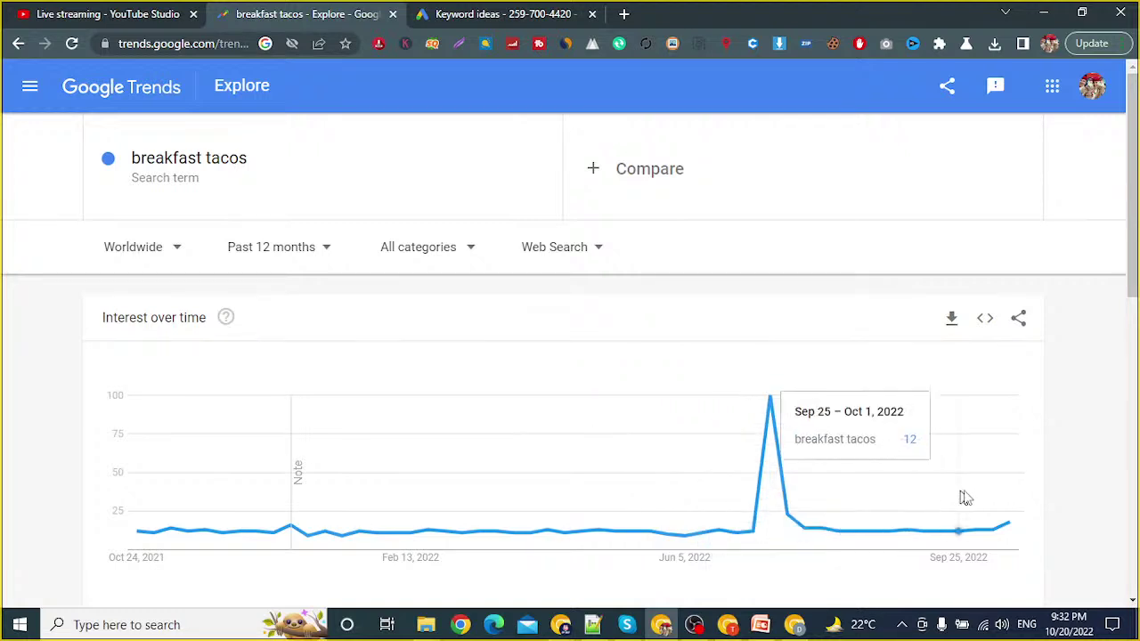
pyautogui.scroll(-3, 1018, 492)
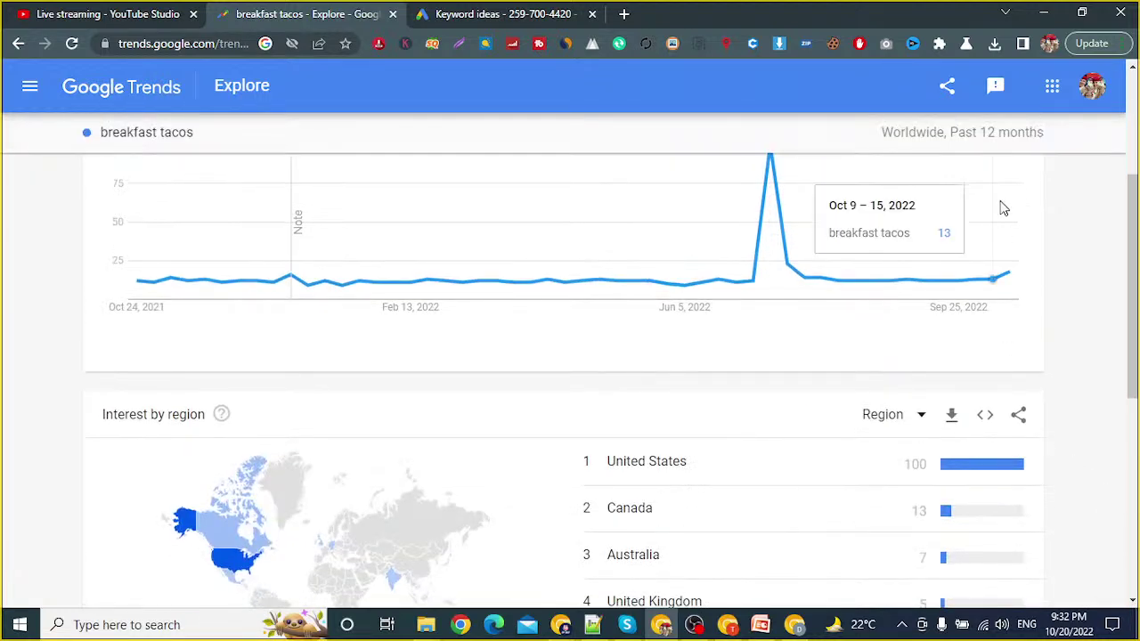
pyautogui.scroll(2, 764, 269)
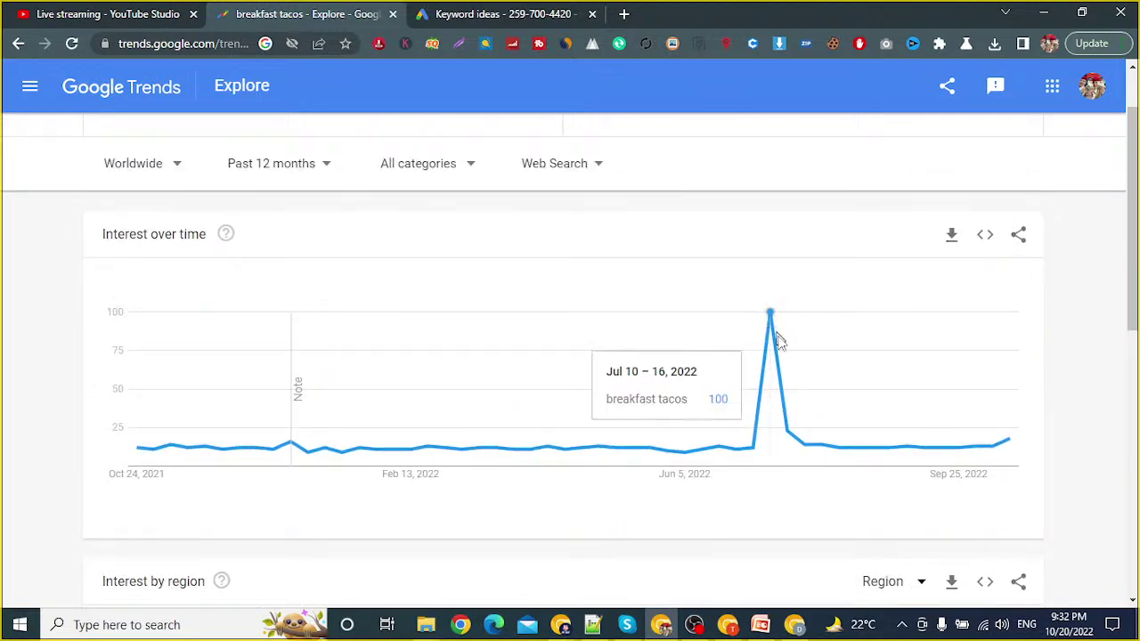
pyautogui.scroll(-3, 1065, 399)
pyautogui.scroll(-5, 1068, 397)
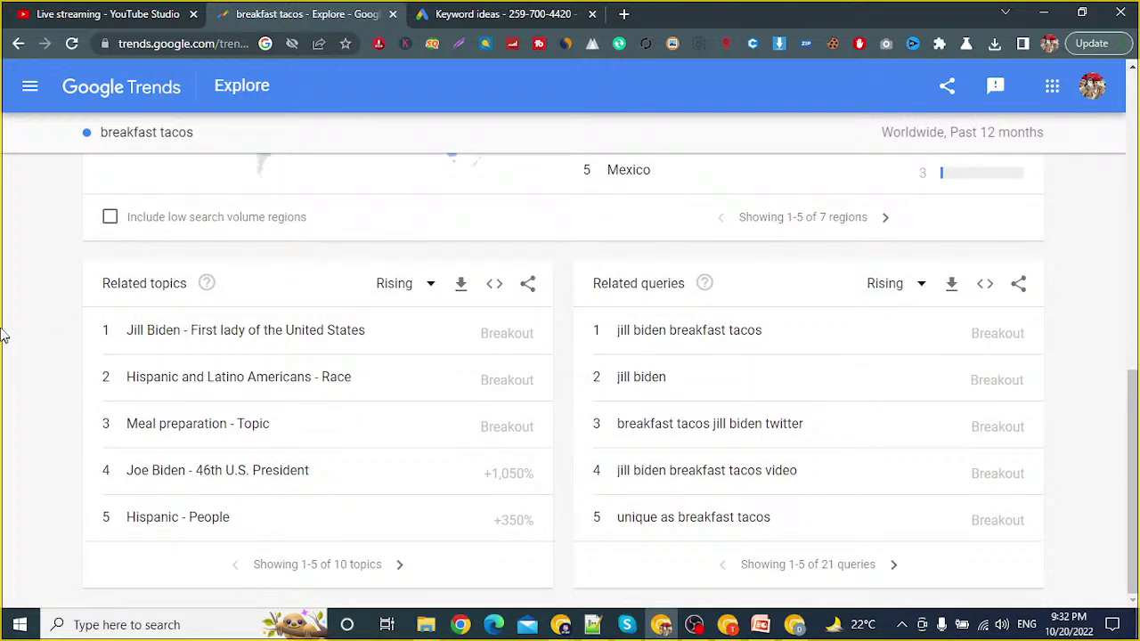
# Step: Return to Keyword Planner and highlight the average monthly searches of "breakfast tacos", glancing back at Google Trends in between
pyautogui.scroll(4, 3, 343)
pyautogui.click(411, 9)
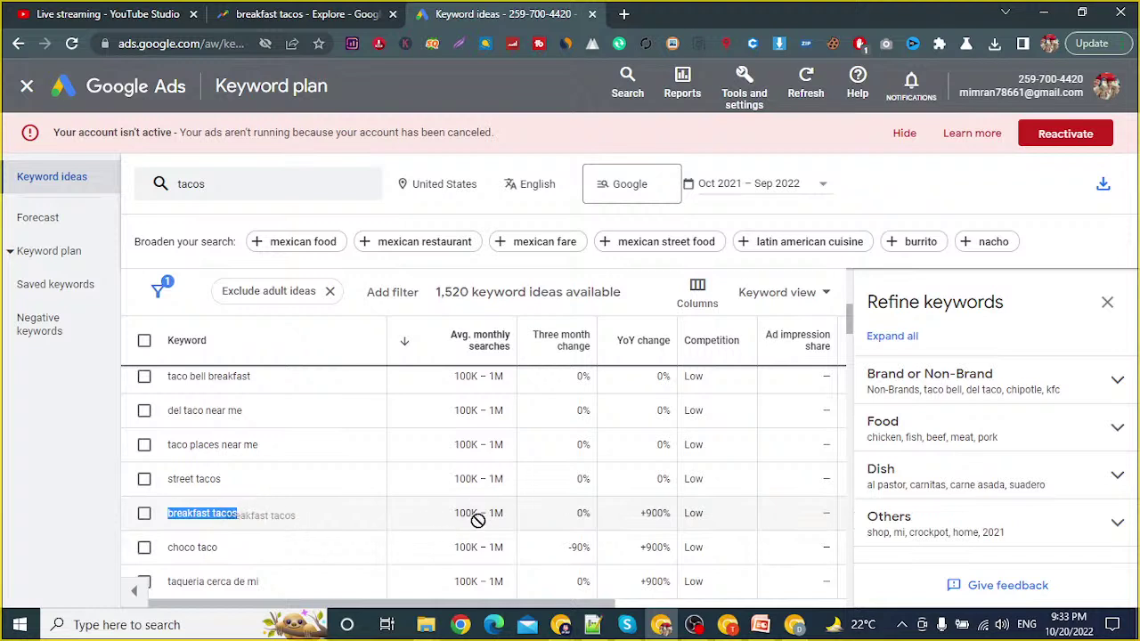
pyautogui.click(440, 518)
pyautogui.moveTo(440, 518); pyautogui.dragTo(504, 518)
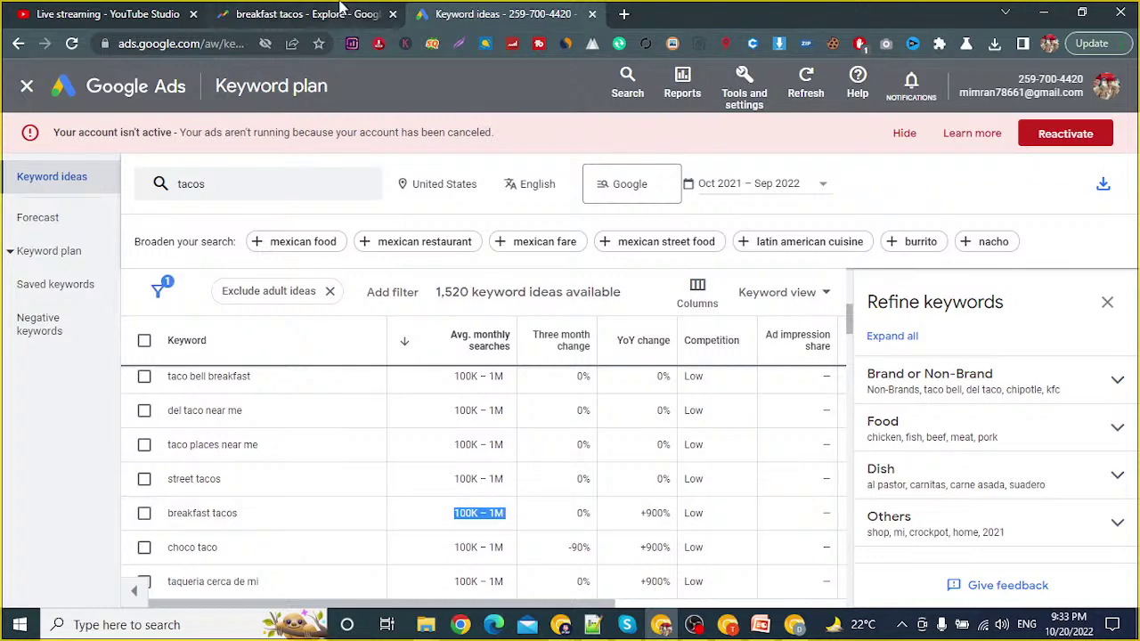
pyautogui.click(339, 11)
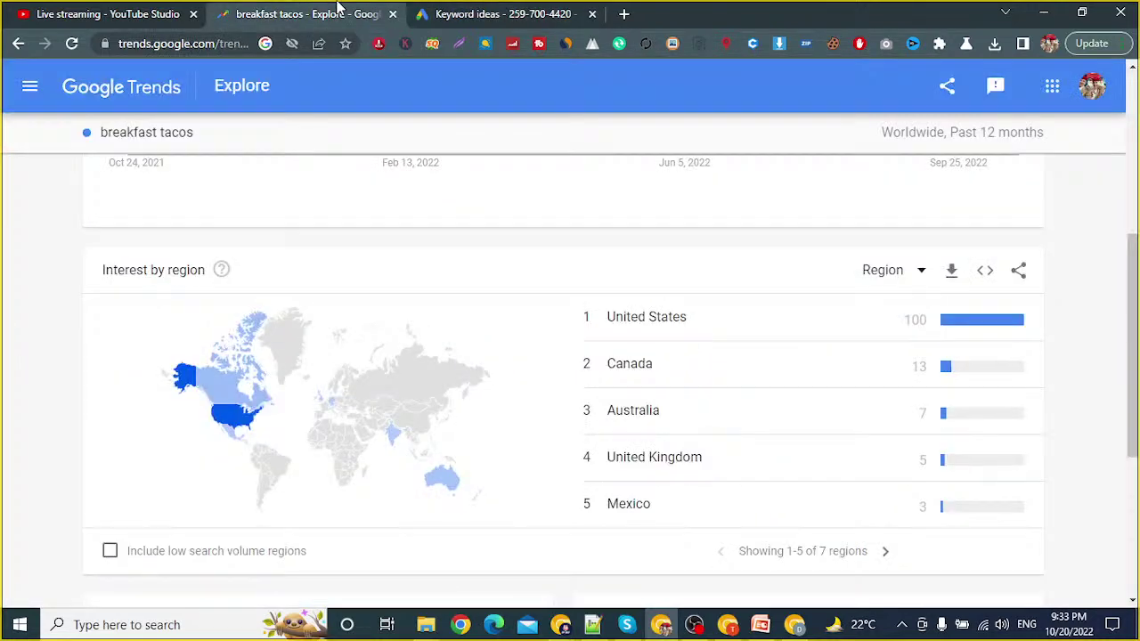
pyautogui.click(448, 12)
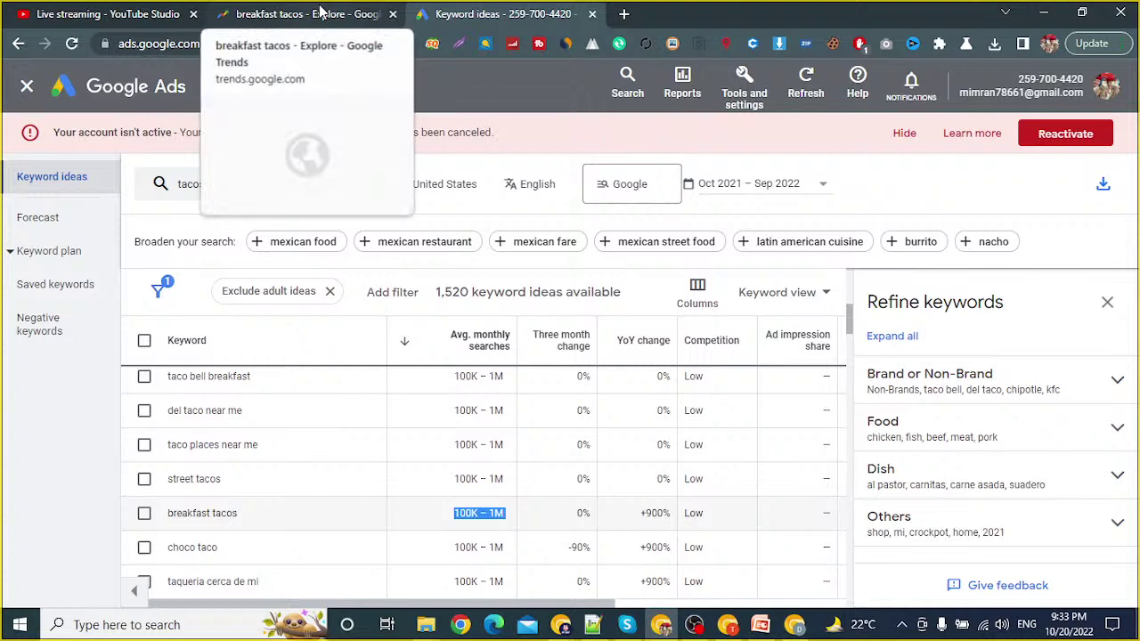
pyautogui.click(710, 521)
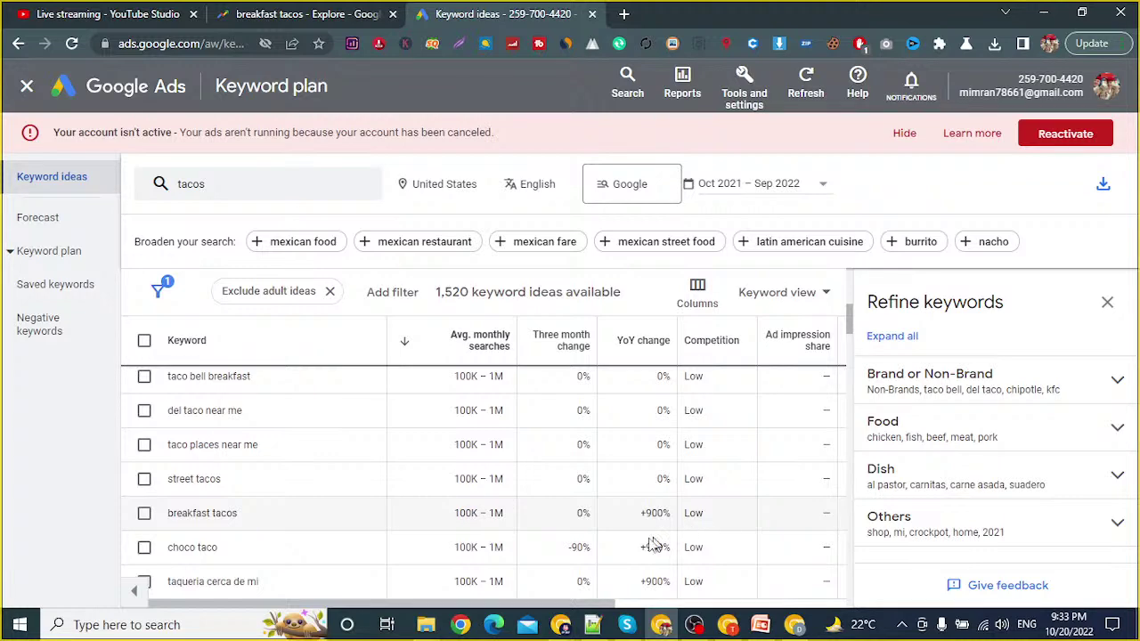
# Step: Reveal the top of page bid columns and highlight the low and high range bids for "breakfast tacos"
pyautogui.moveTo(547, 611); pyautogui.dragTo(704, 611)
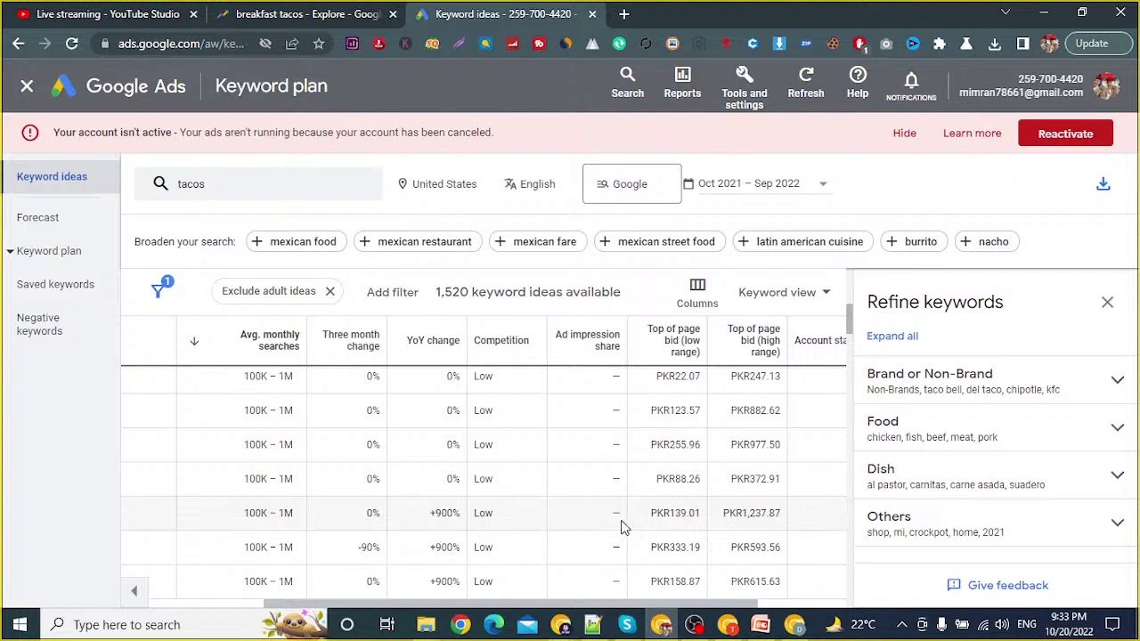
pyautogui.moveTo(636, 526); pyautogui.dragTo(781, 530)
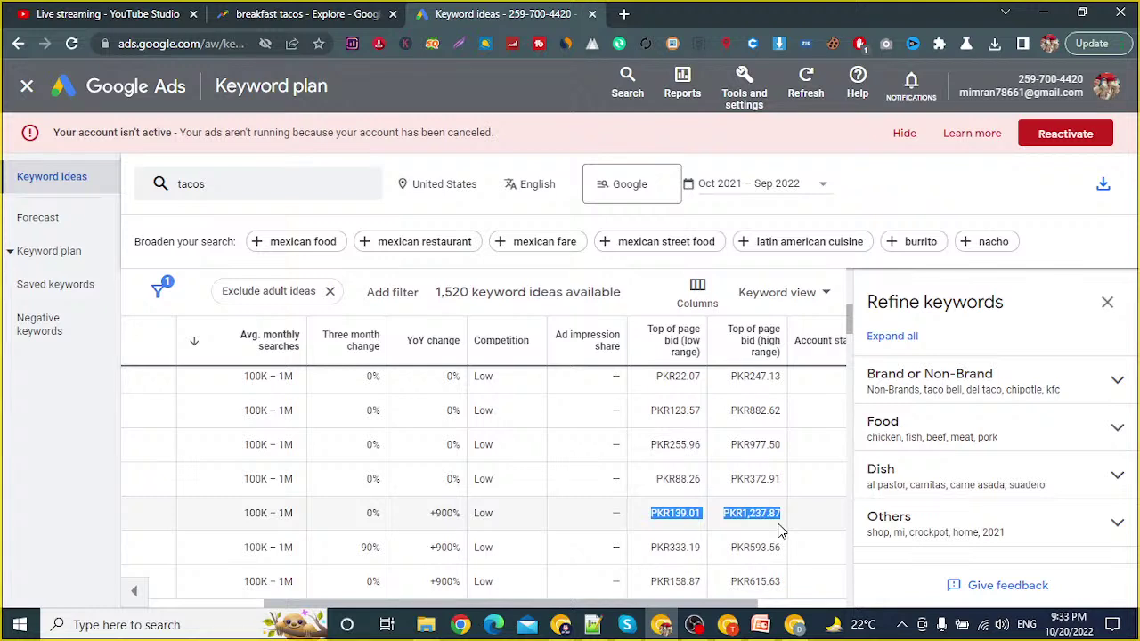
pyautogui.doubleClick(662, 516)
pyautogui.moveTo(669, 514); pyautogui.dragTo(708, 520)
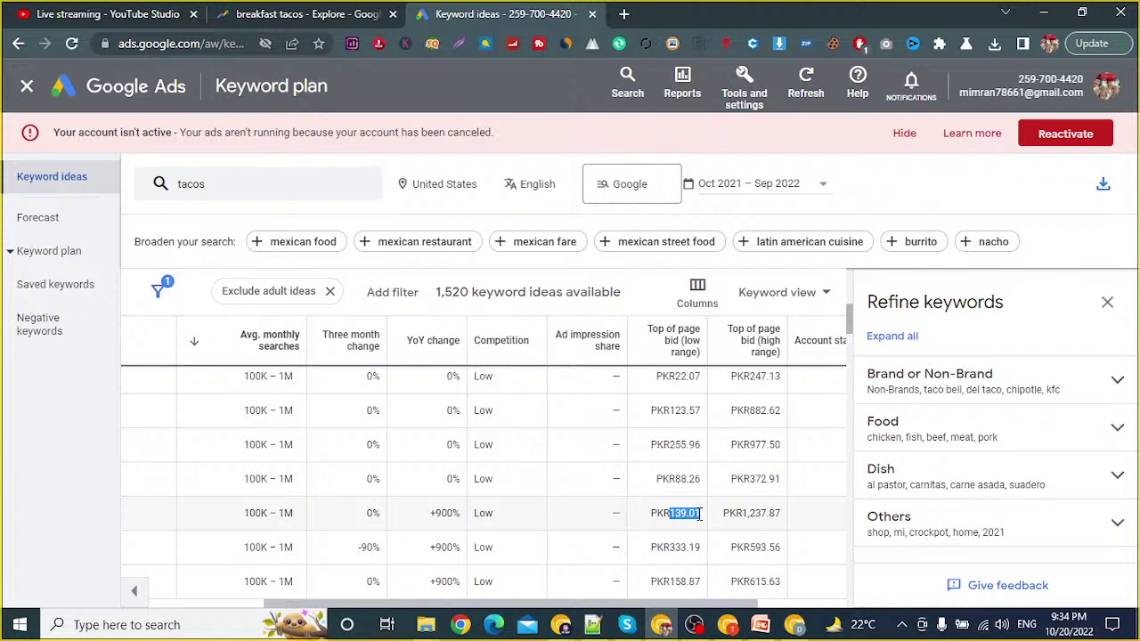
pyautogui.press('Left')
pyautogui.press('Left')
pyautogui.press('Left')
pyautogui.press('Left')
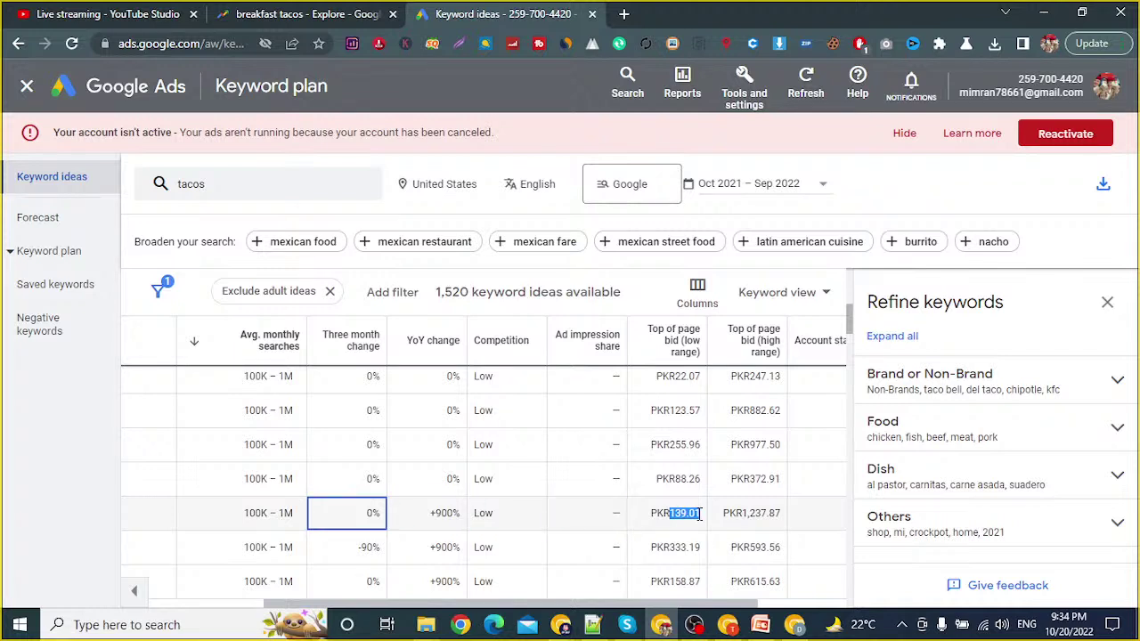
pyautogui.press('Right')
pyautogui.press('Right')
pyautogui.press('Left')
pyautogui.press('Left')
# Step: Highlight both top of page bids of "breakfast tacos" again and bring the keyword names back into view
pyautogui.moveTo(606, 604); pyautogui.dragTo(674, 604)
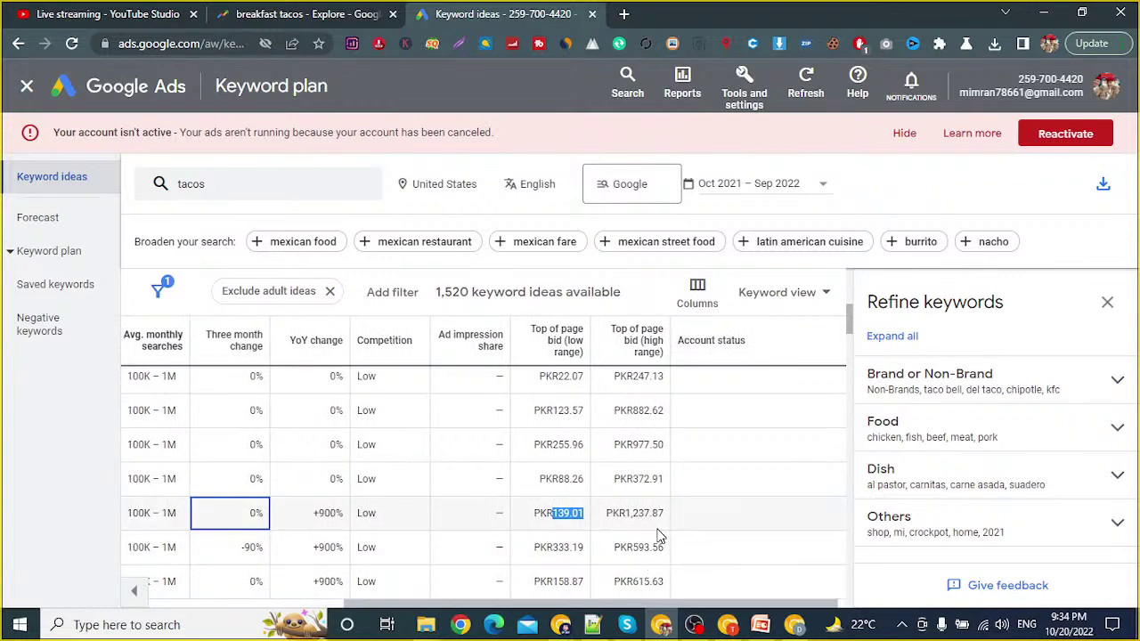
pyautogui.moveTo(666, 524); pyautogui.dragTo(511, 525)
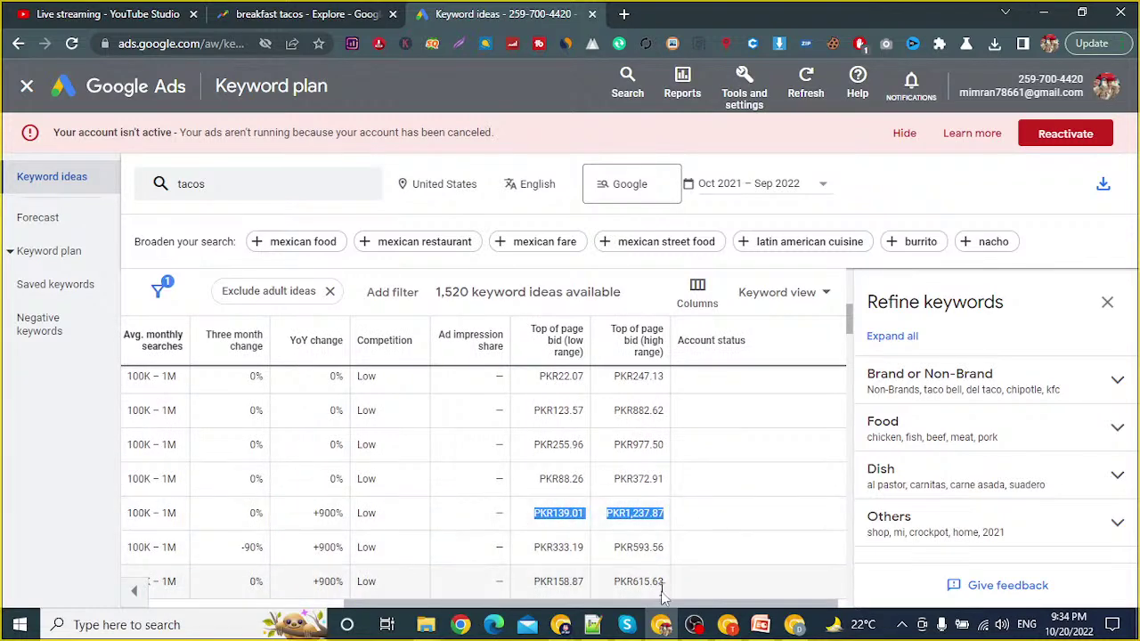
pyautogui.moveTo(664, 607); pyautogui.dragTo(472, 603)
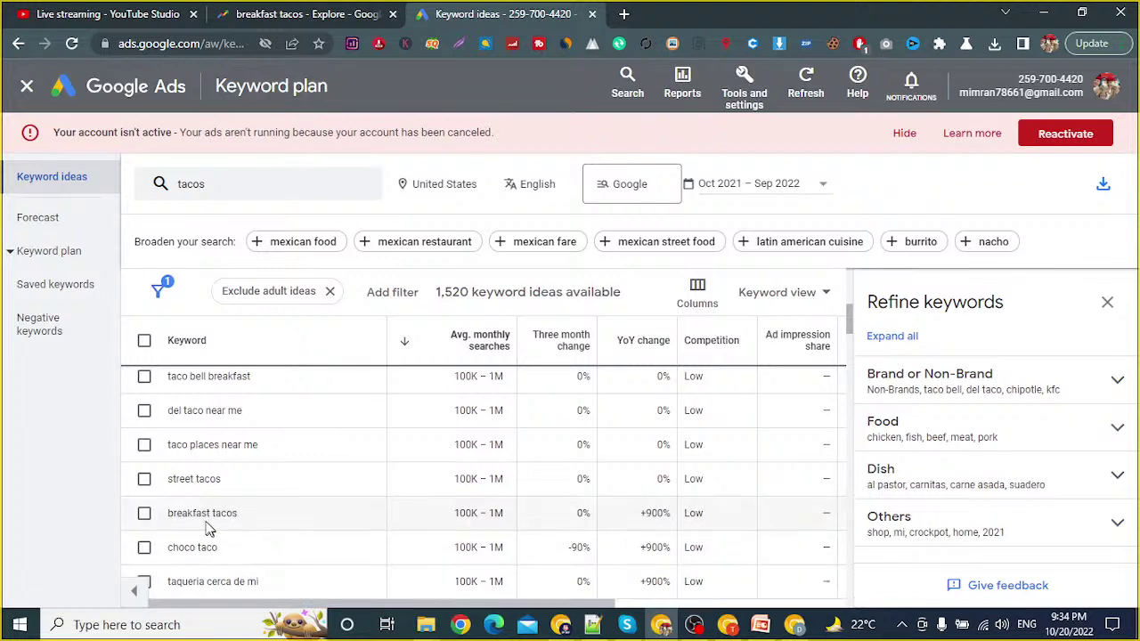
# Step: Highlight "breakfast tacos" and examine its latest interest point and its United States search interest in Google Trends
pyautogui.moveTo(167, 515); pyautogui.dragTo(243, 521)
pyautogui.click(352, 24)
pyautogui.scroll(5, 267, 348)
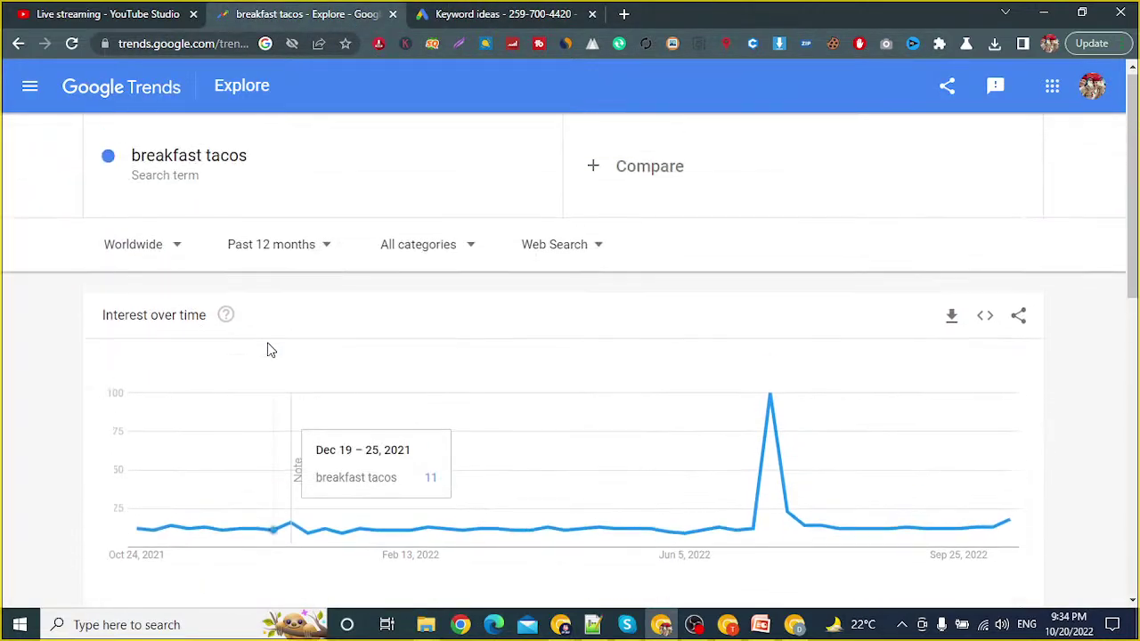
pyautogui.moveTo(1009, 524)
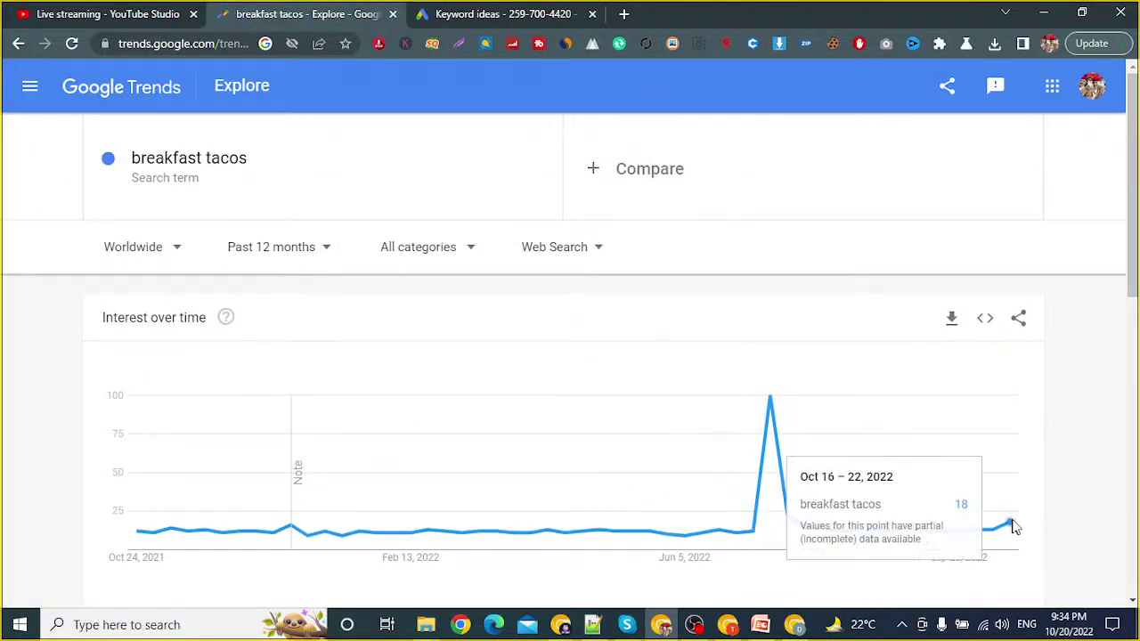
pyautogui.scroll(-3, 1053, 502)
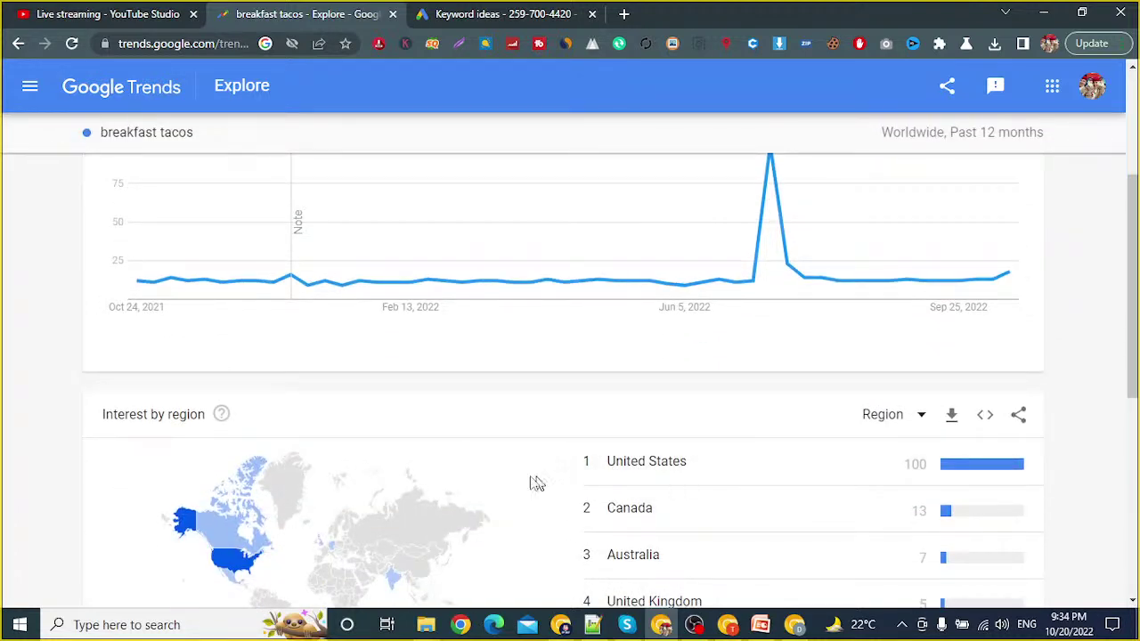
pyautogui.moveTo(229, 547)
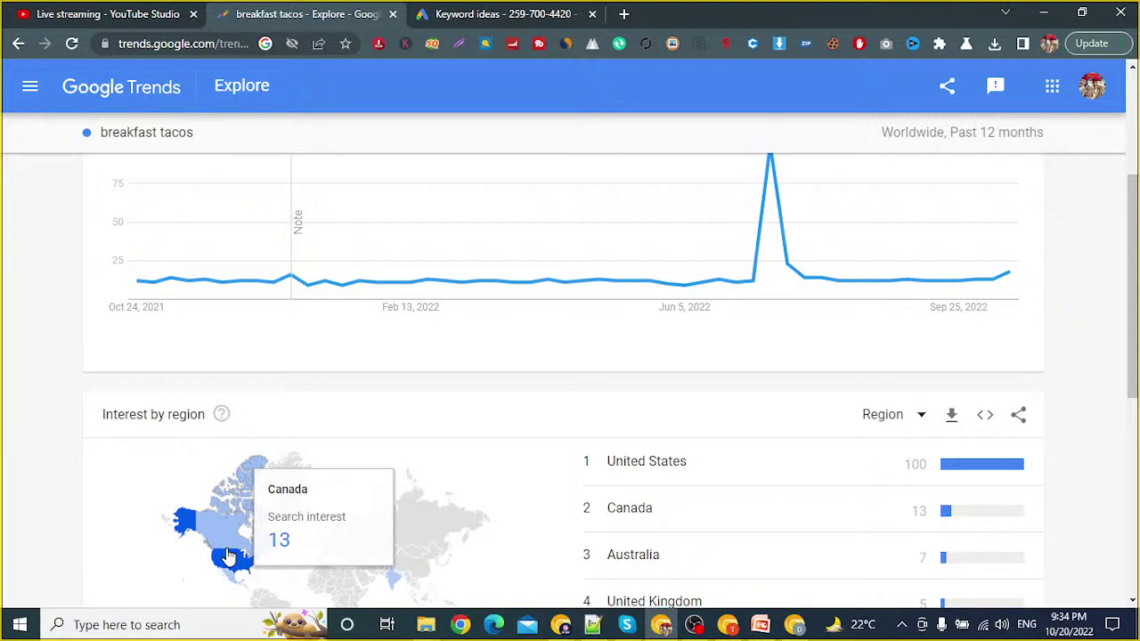
pyautogui.scroll(-2, 236, 548)
pyautogui.scroll(2, 297, 496)
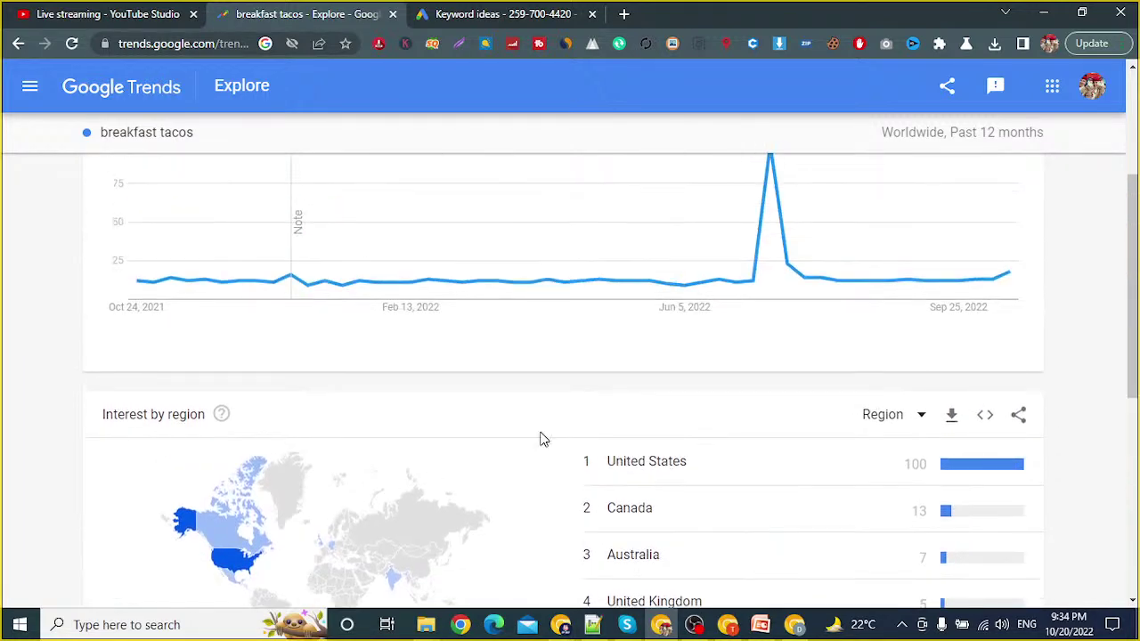
pyautogui.scroll(1, 541, 439)
pyautogui.moveTo(1004, 370)
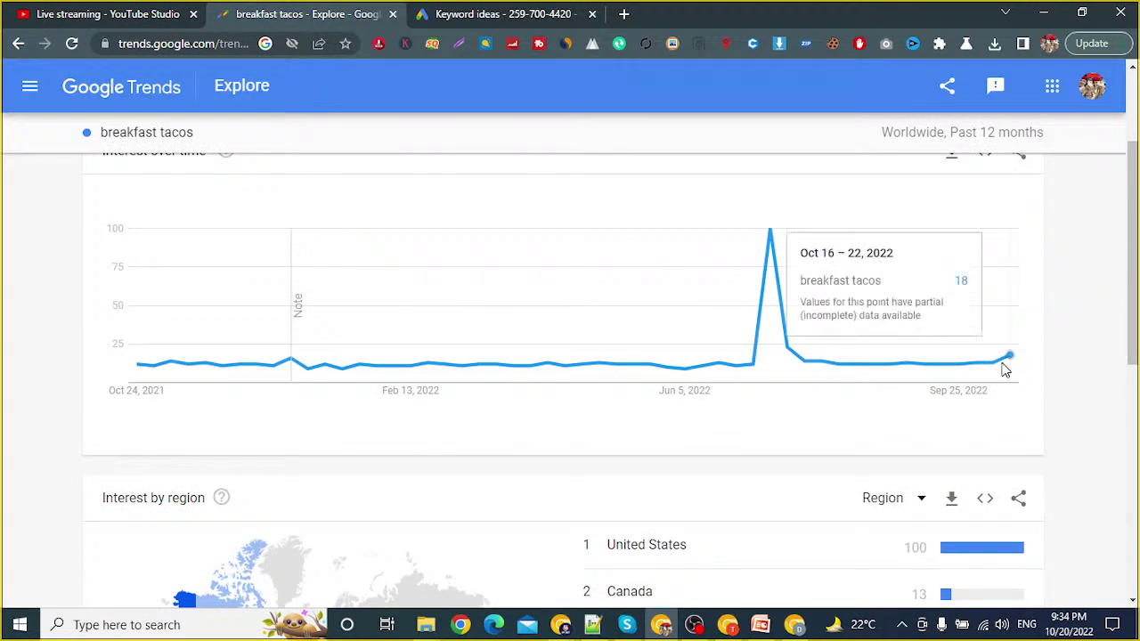
pyautogui.scroll(-2, 352, 401)
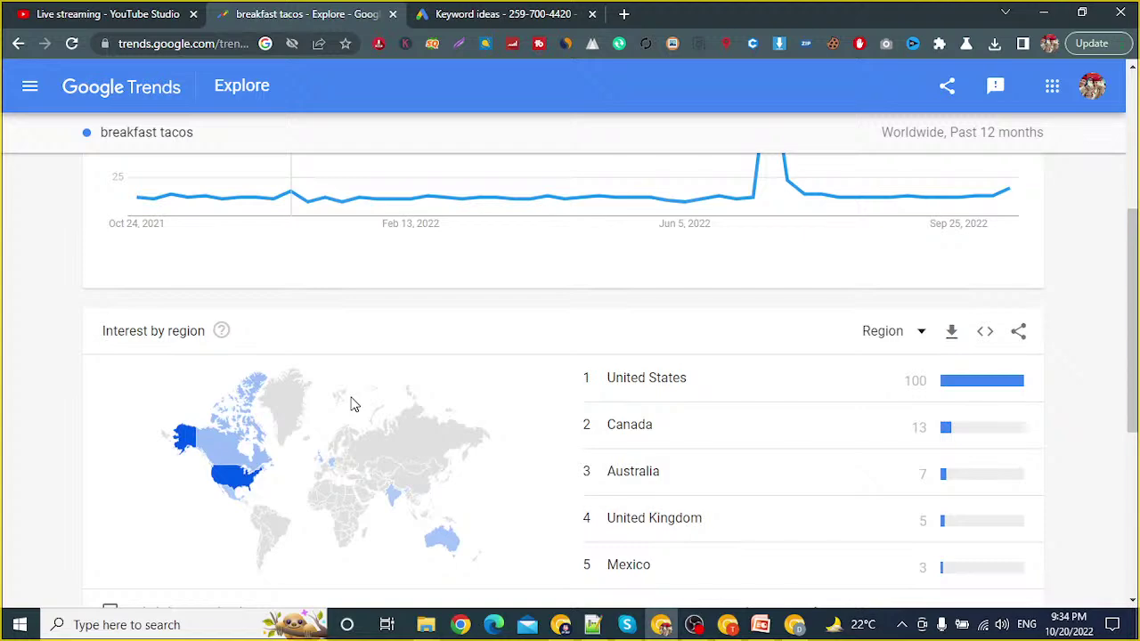
pyautogui.moveTo(224, 473)
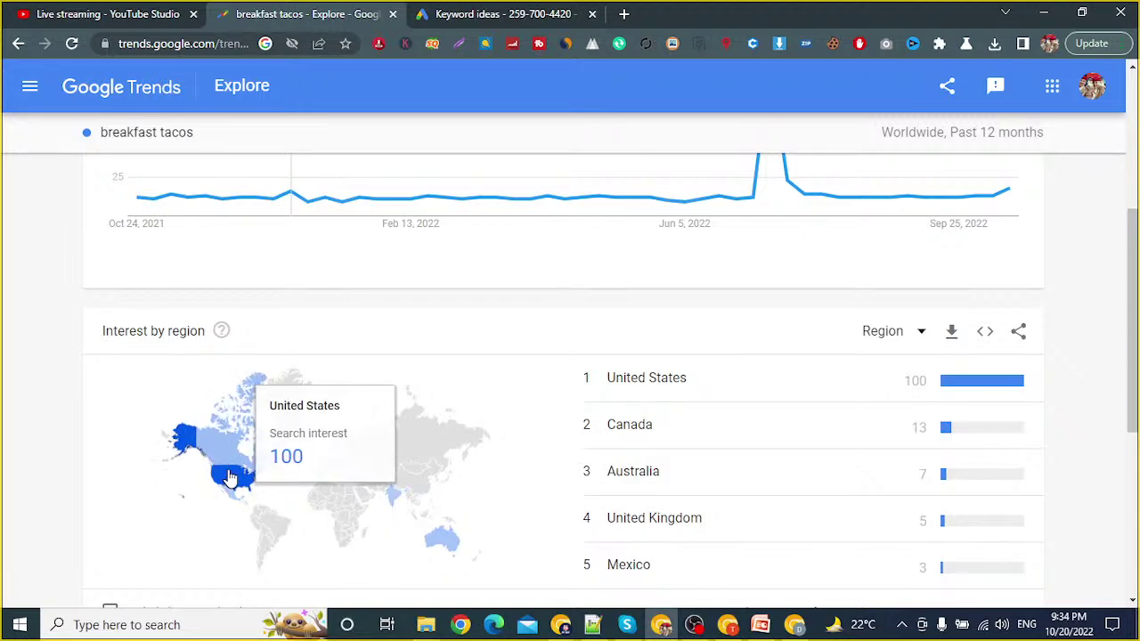
pyautogui.scroll(4, 223, 463)
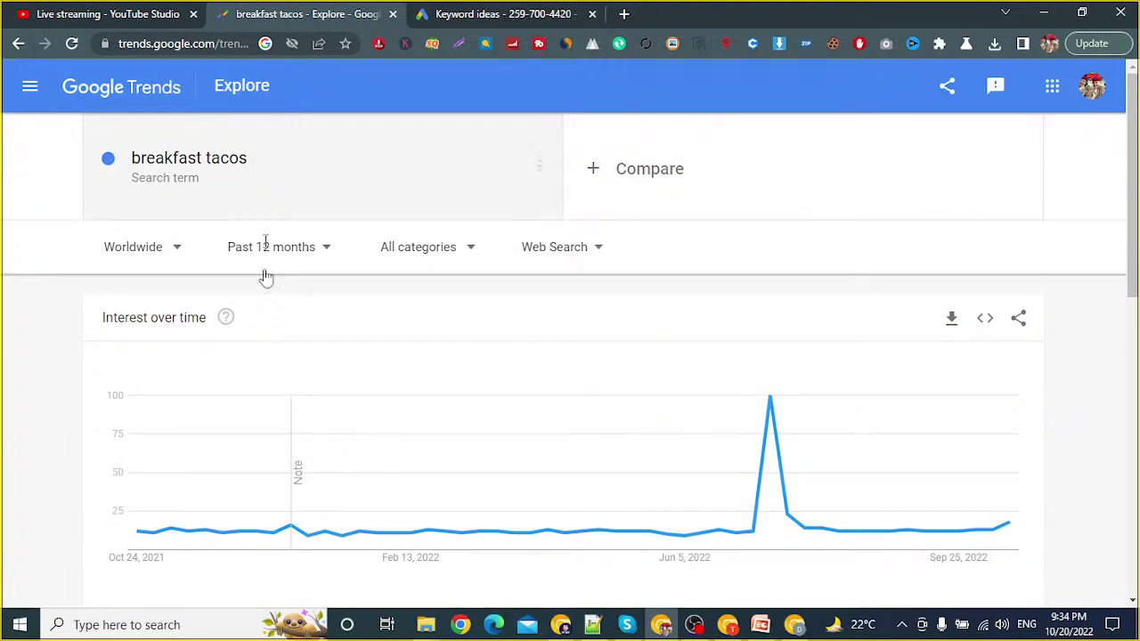
# Step: Return to the "tacos" keyword ideas in Keyword Planner and copy the keyword "tacocabana"
pyautogui.click(433, 12)
pyautogui.scroll(-2, 312, 463)
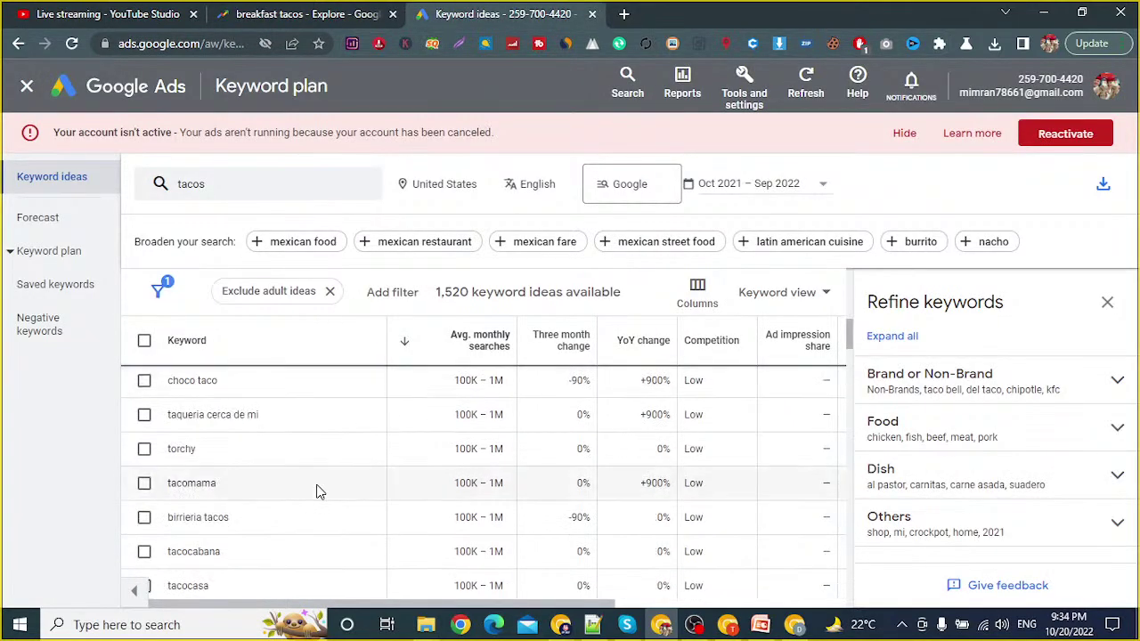
pyautogui.scroll(-1, 272, 490)
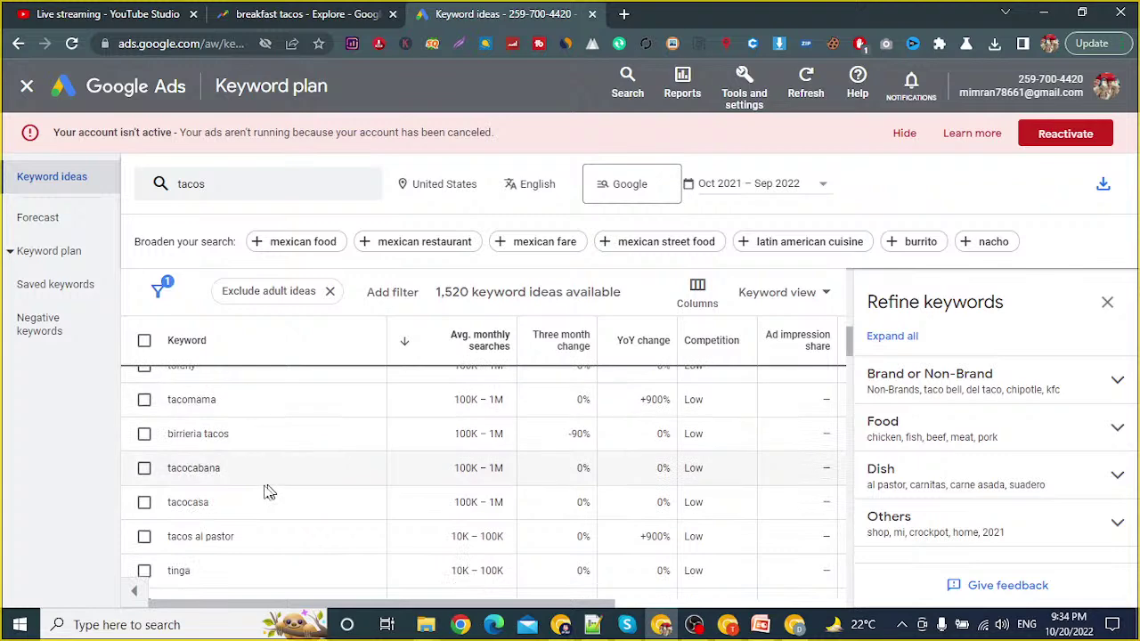
pyautogui.moveTo(167, 469); pyautogui.dragTo(224, 478)
pyautogui.hotkey('ctrl', 'c')
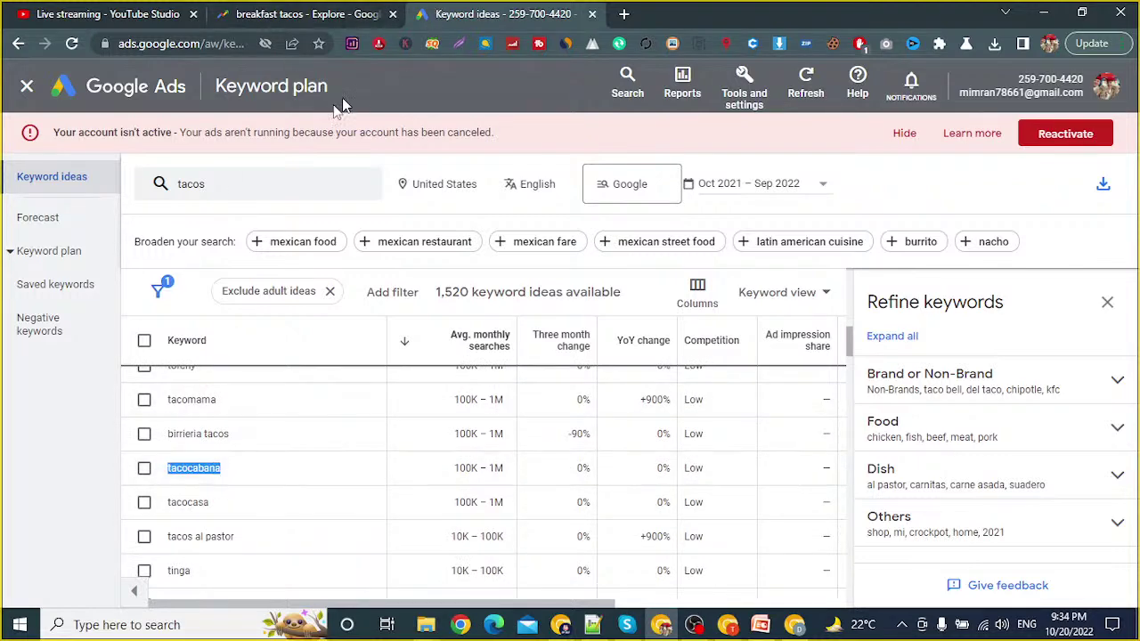
# Step: Replace the Google Trends search term with the copied keyword "tacocabana"
pyautogui.click(319, 13)
pyautogui.click(258, 149)
pyautogui.hotkey('ctrl', 'v')
pyautogui.press('Return')
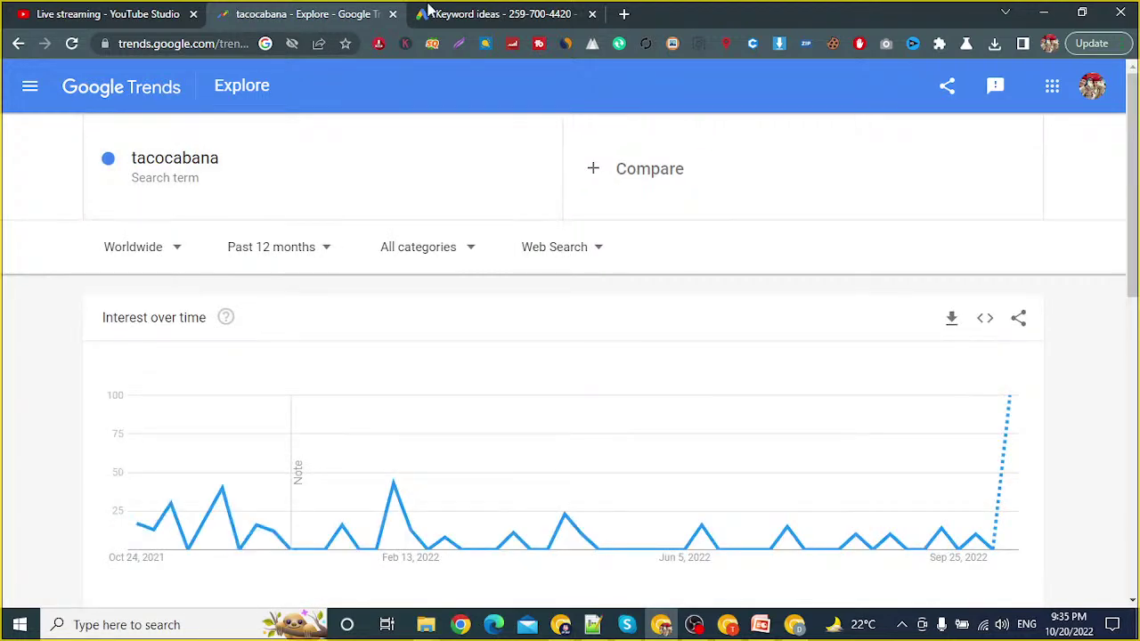
# Step: Browse further down the Keyword Planner ideas, check the monthly searches of "tinga", and copy the keyword "chicken tacos"
pyautogui.click(498, 13)
pyautogui.scroll(-1, 294, 533)
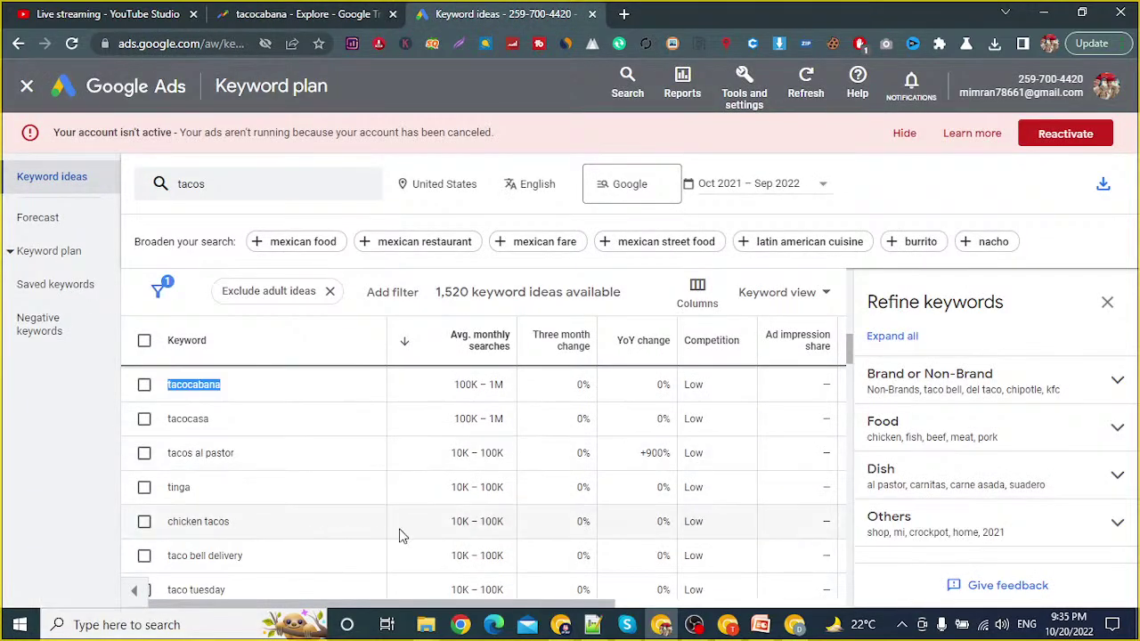
pyautogui.moveTo(449, 491); pyautogui.dragTo(489, 505)
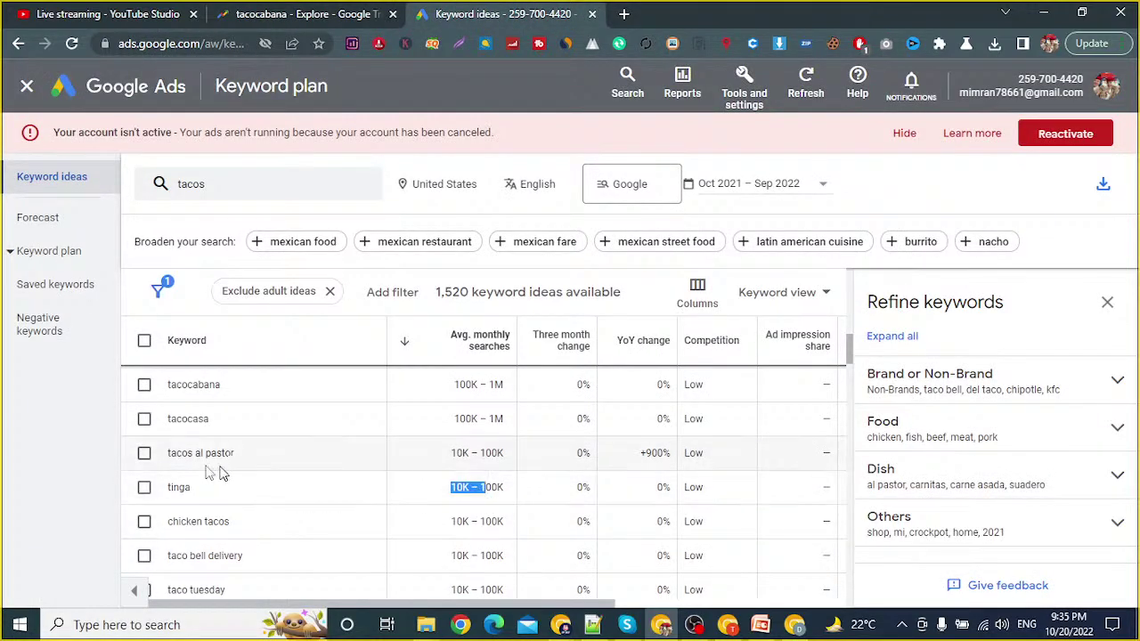
pyautogui.scroll(-1, 190, 521)
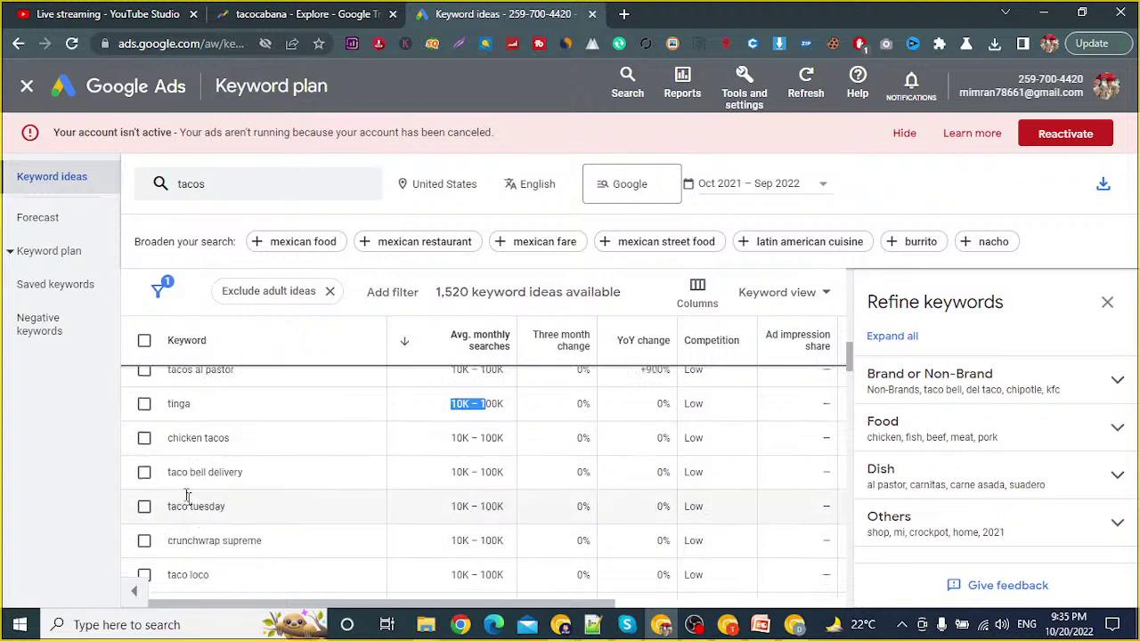
pyautogui.doubleClick(175, 438)
pyautogui.moveTo(266, 451); pyautogui.dragTo(288, 449)
pyautogui.hotkey('ctrl', 'c')
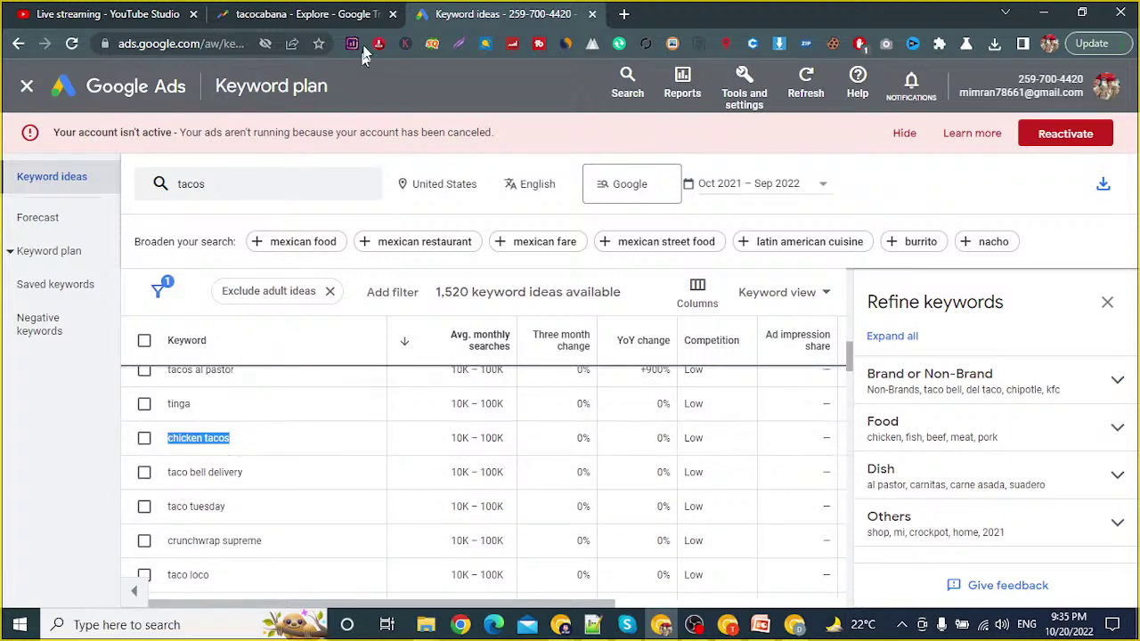
# Step: Replace the Google Trends search term with the copied keyword "chicken tacos"
pyautogui.click(302, 14)
pyautogui.click(206, 140)
pyautogui.hotkey('ctrl', 'v')
pyautogui.press('Return')
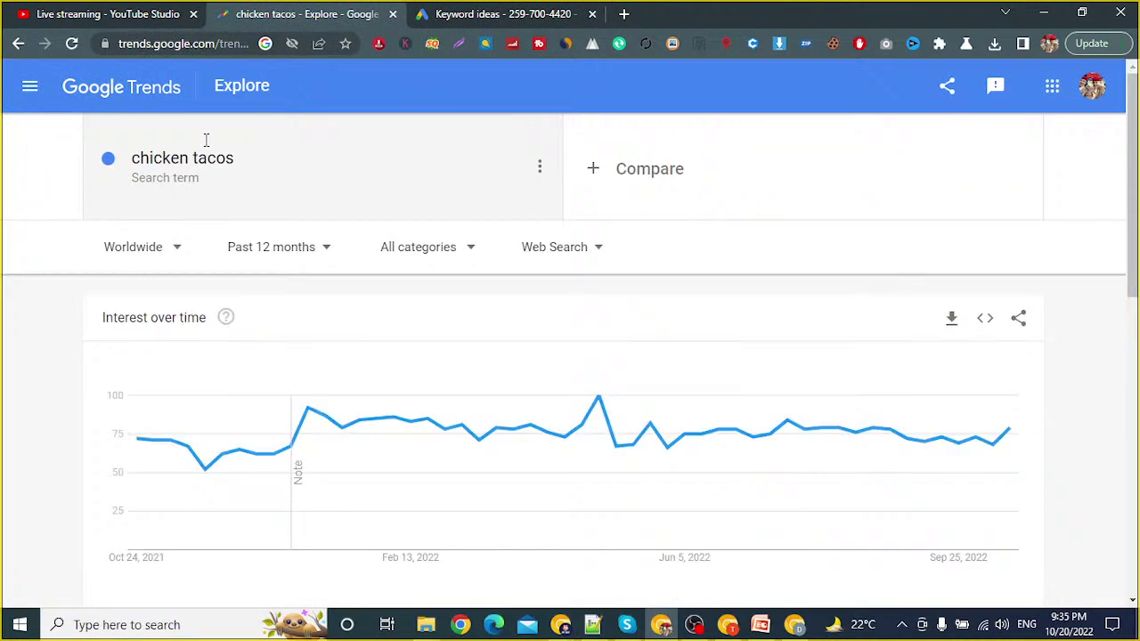
# Step: Look over the "chicken tacos" search term suggestions and inspect its interest over time up to the most recent weeks
pyautogui.click(201, 157)
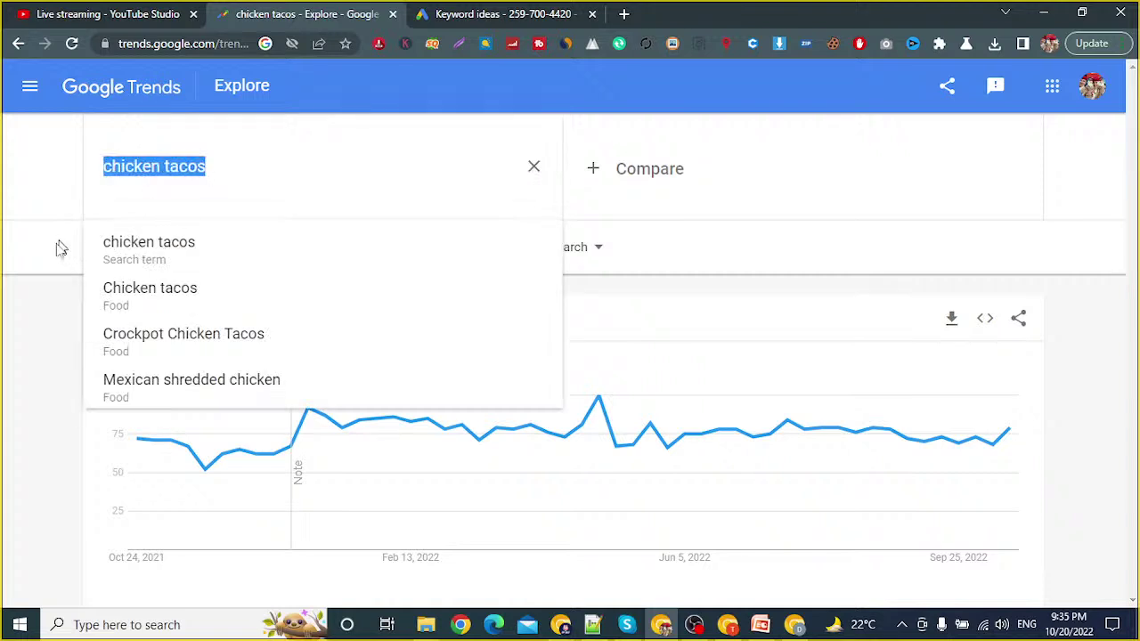
pyautogui.click(171, 187)
pyautogui.click(4, 374)
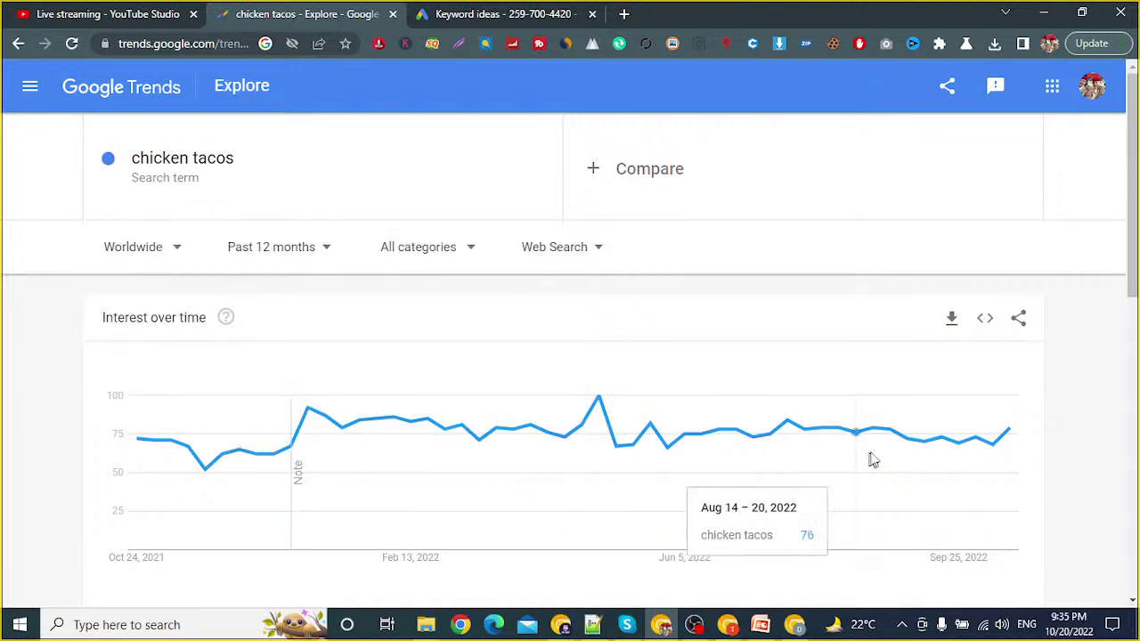
pyautogui.moveTo(1020, 454)
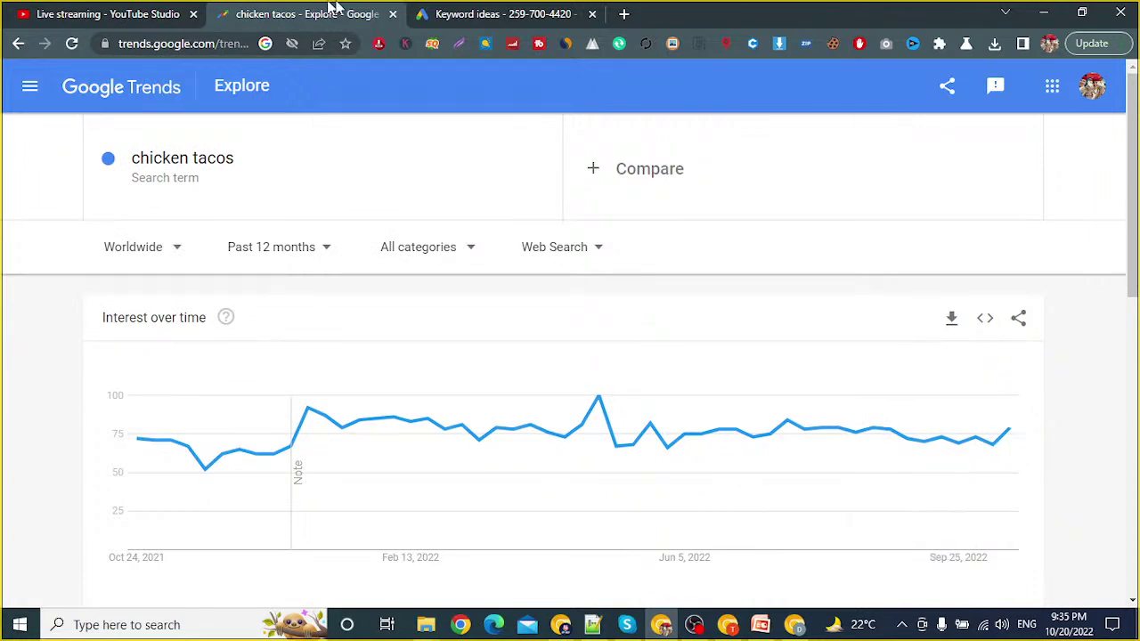
# Step: Return to Keyword Planner and highlight the average monthly searches of "chicken tacos"
pyautogui.click(588, 10)
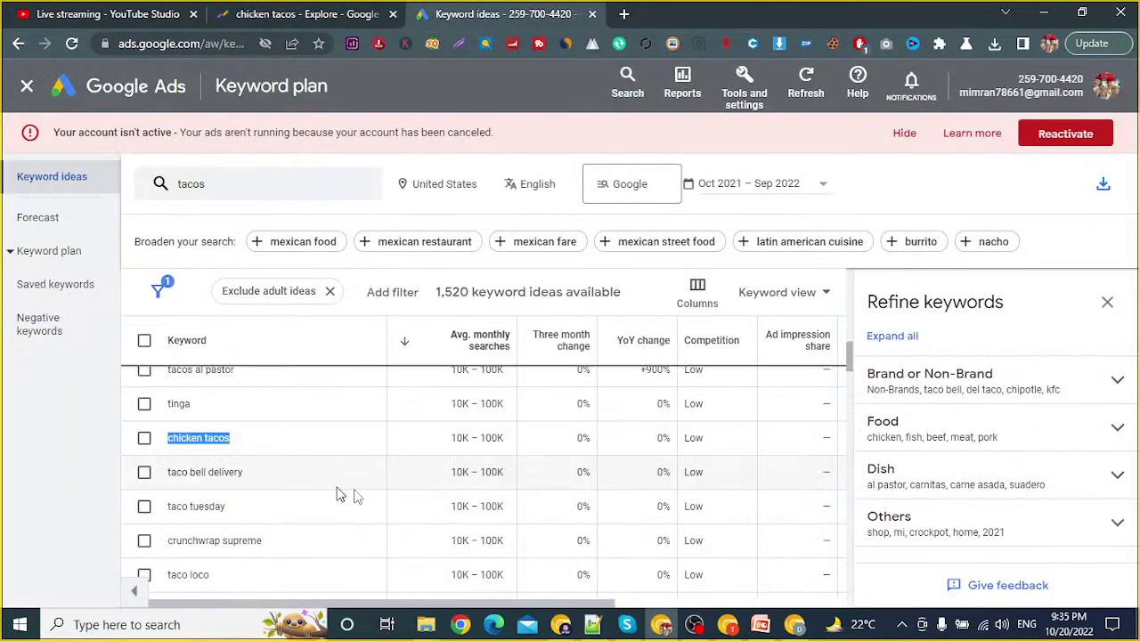
pyautogui.doubleClick(451, 445)
pyautogui.click(451, 452)
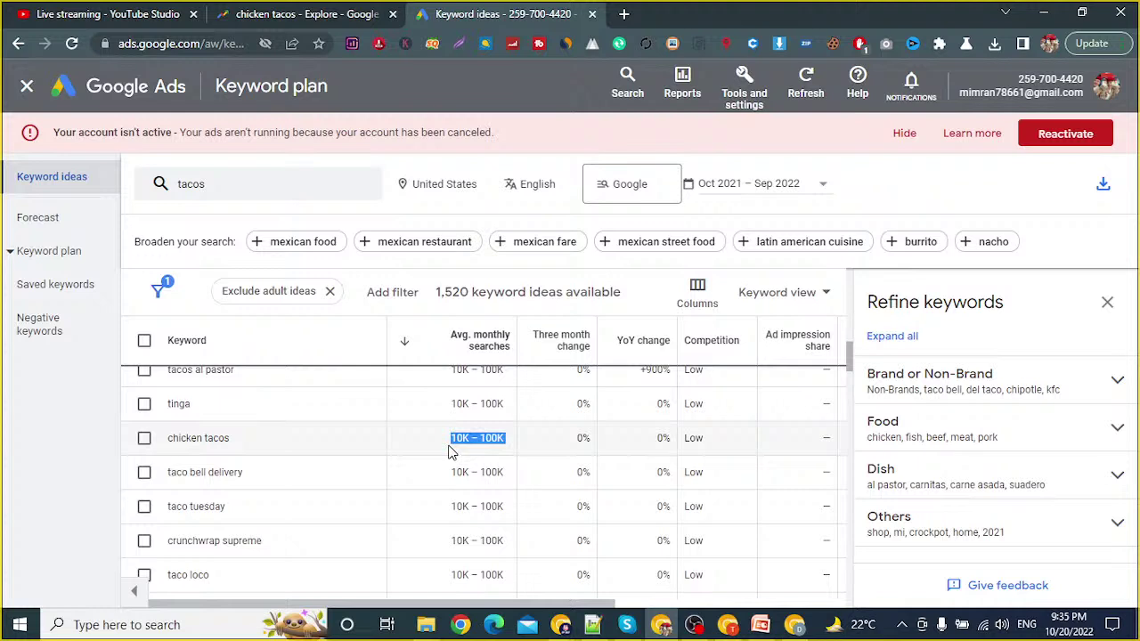
# Step: Pick the keyword "chicken tacos" from the Keyword Planner ideas and search Google for it in the other Chrome window
pyautogui.click(484, 438)
pyautogui.tripleClick(179, 443)
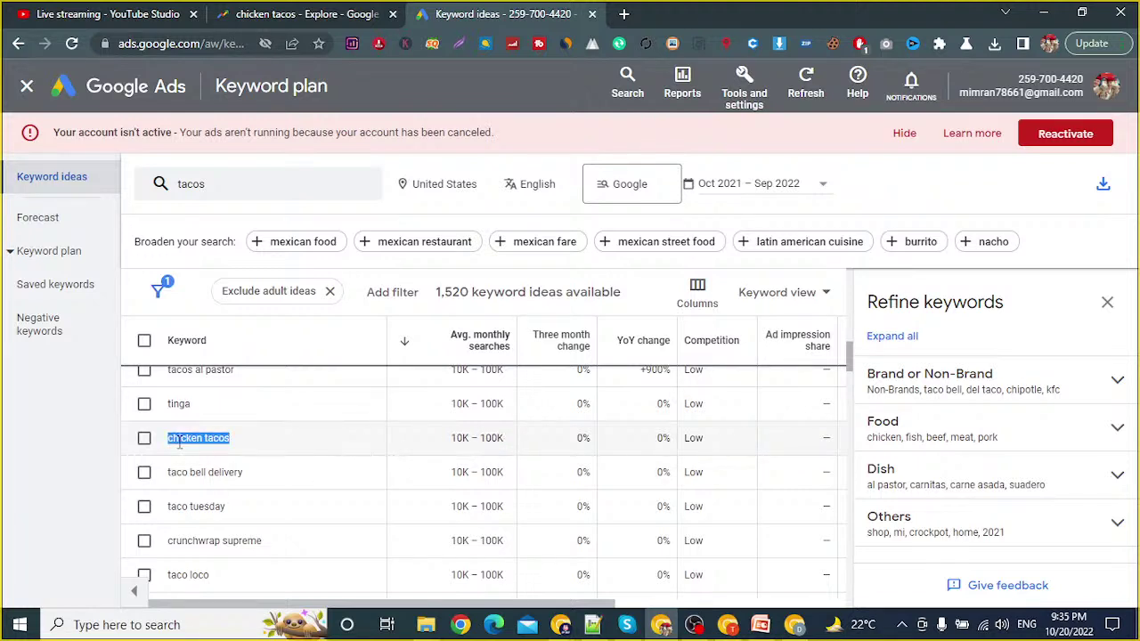
pyautogui.scroll(-4, 308, 514)
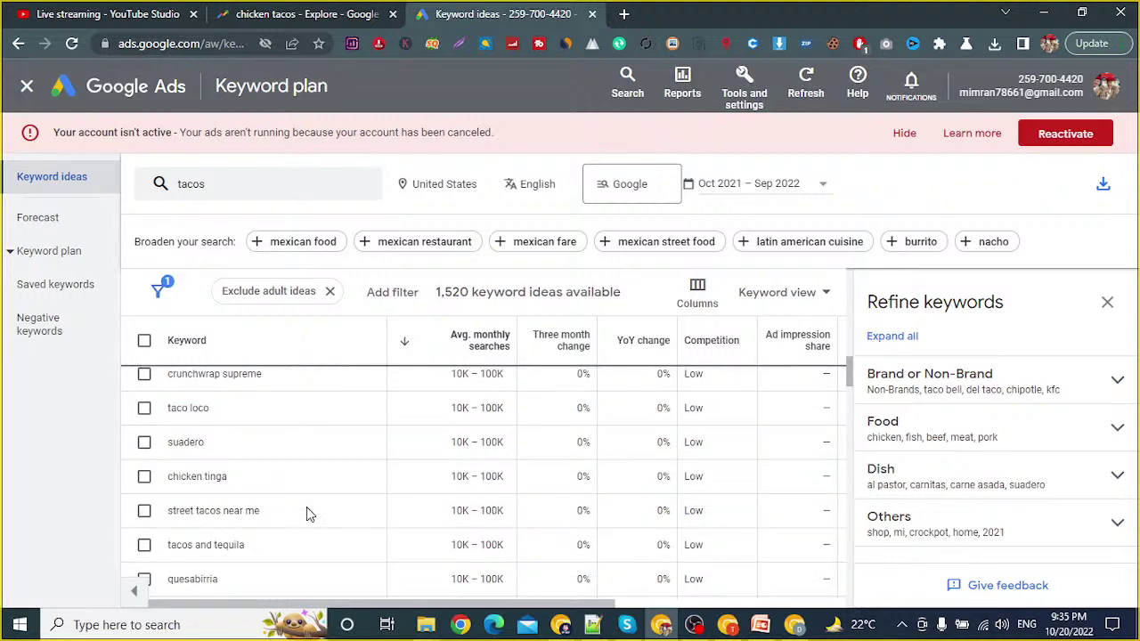
pyautogui.click(730, 629)
pyautogui.write('chicken tacos')
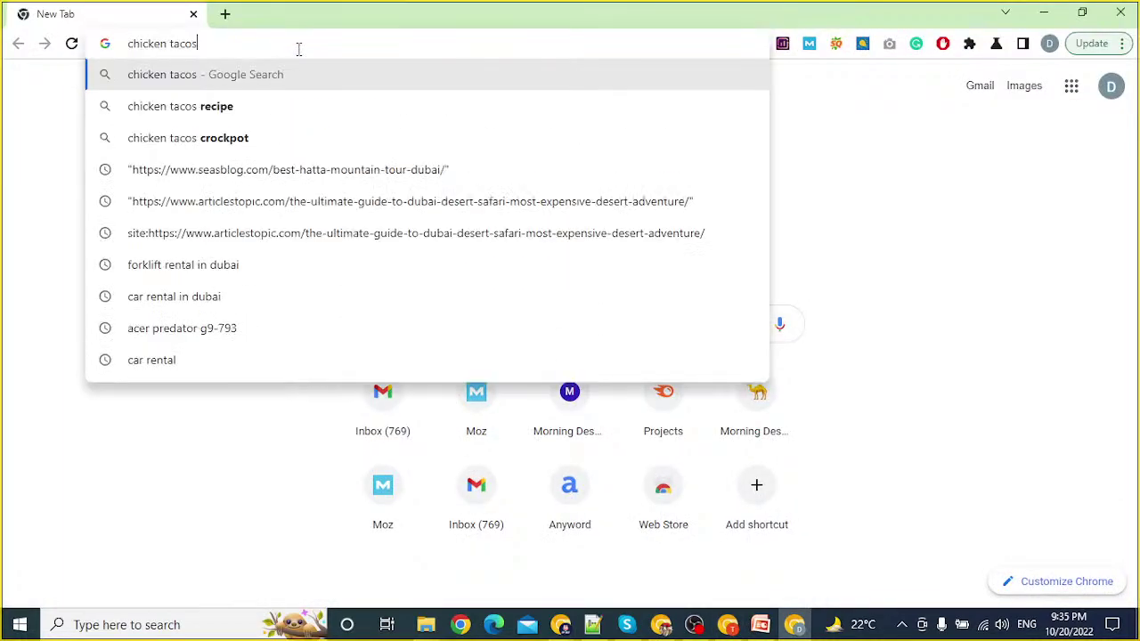
pyautogui.press('Return')
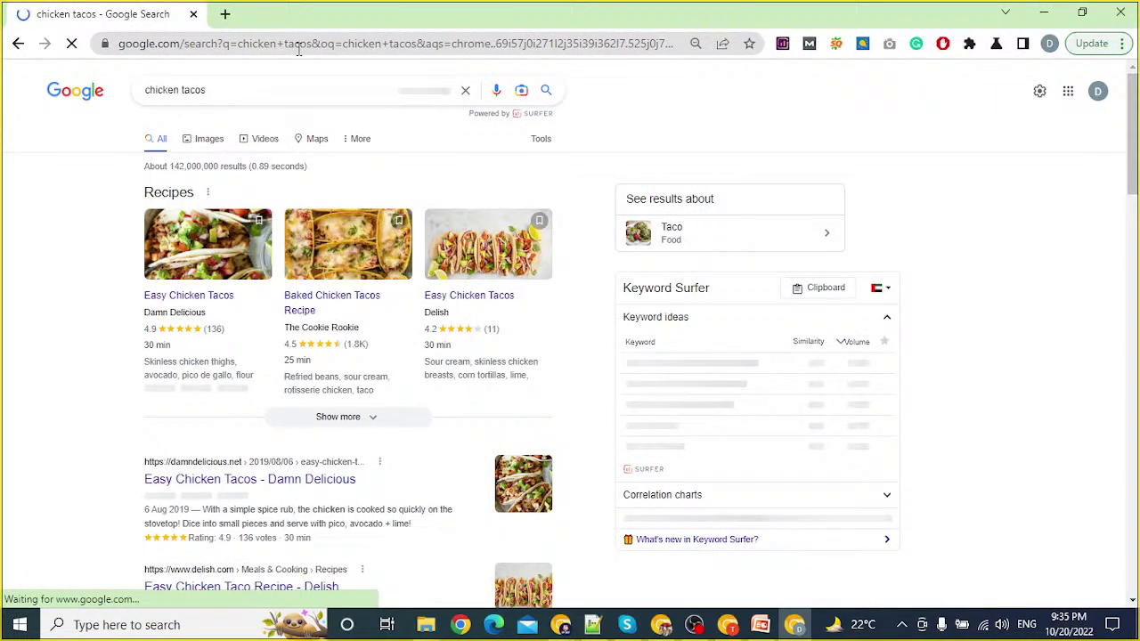
# Step: Check the search volume, cost and suggestions shown for "chicken tacos" and skim down through the ranking results
pyautogui.click(277, 92)
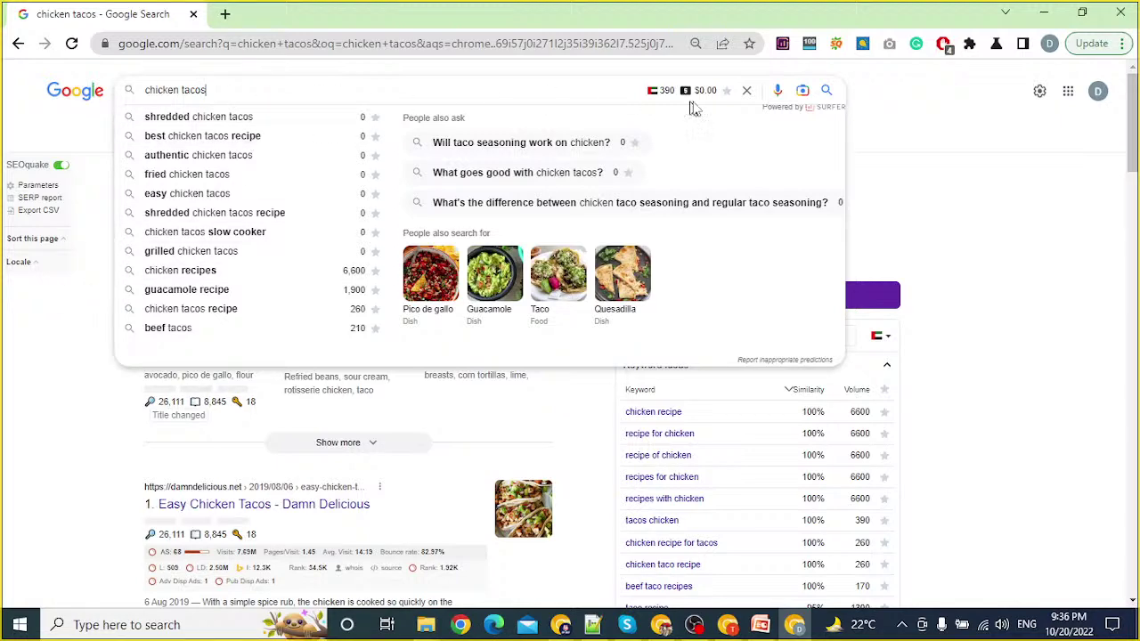
pyautogui.click(927, 164)
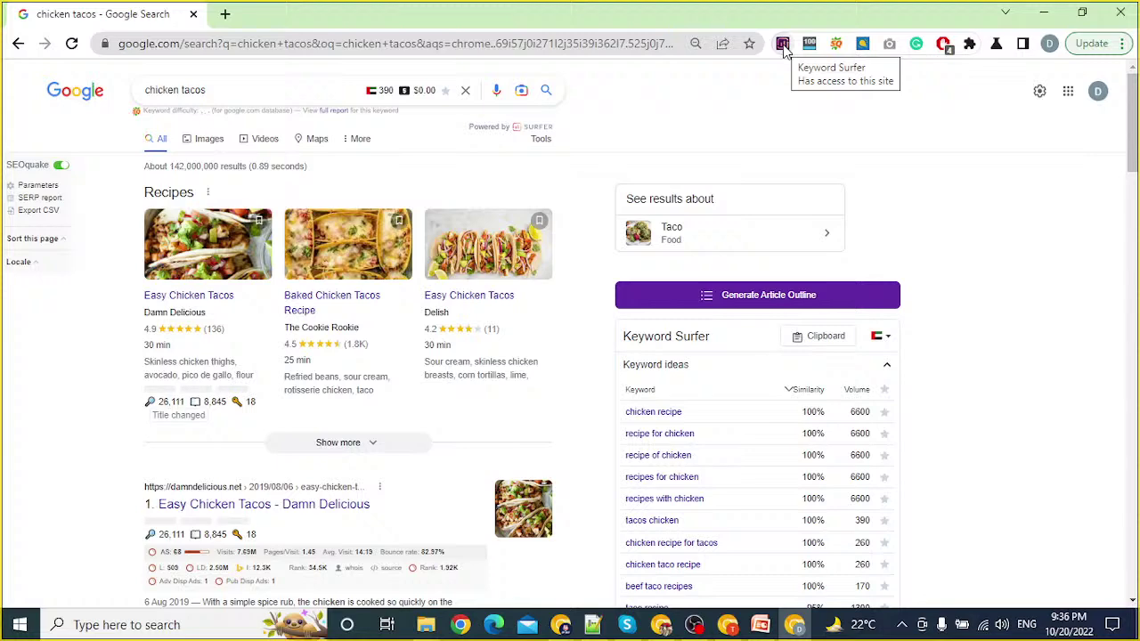
pyautogui.click(203, 92)
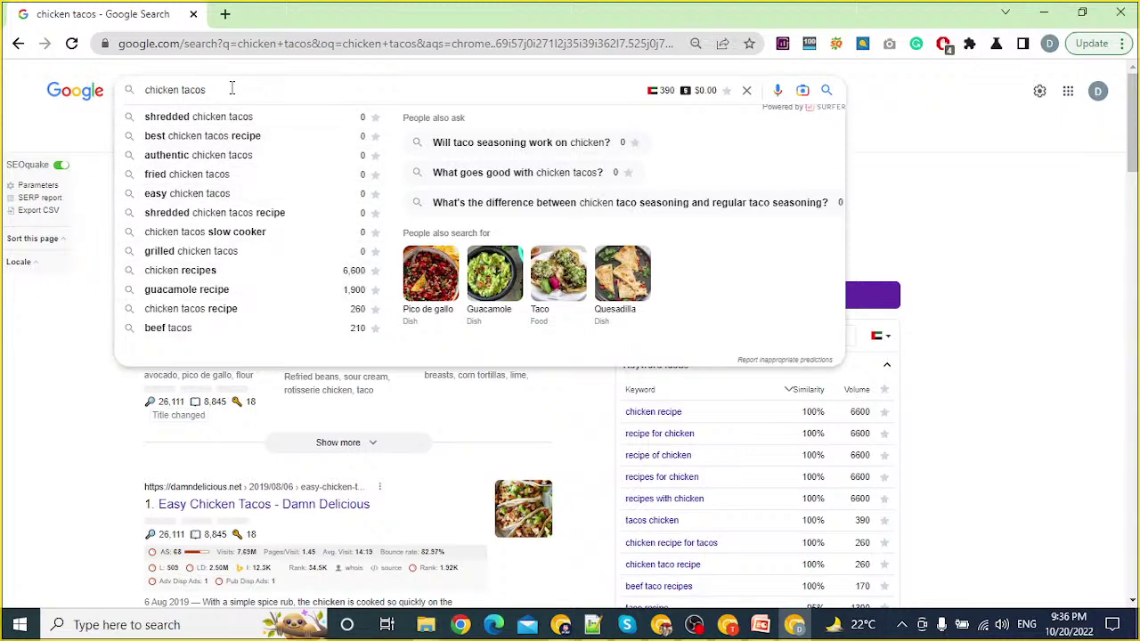
pyautogui.click(99, 389)
pyautogui.scroll(-10, 100, 389)
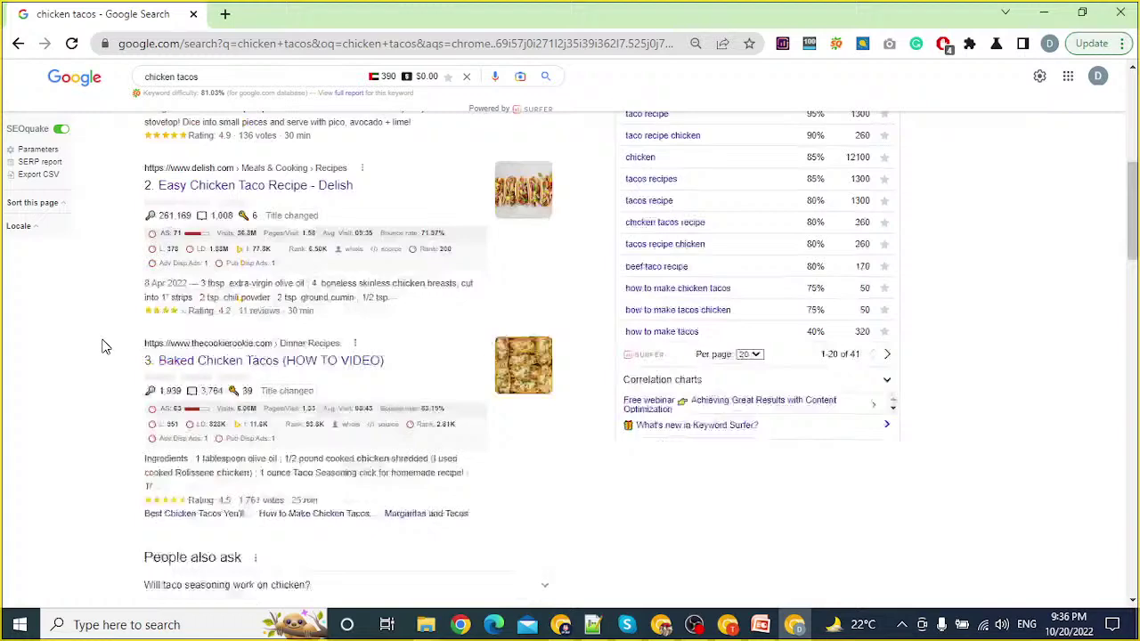
pyautogui.scroll(-8, 102, 345)
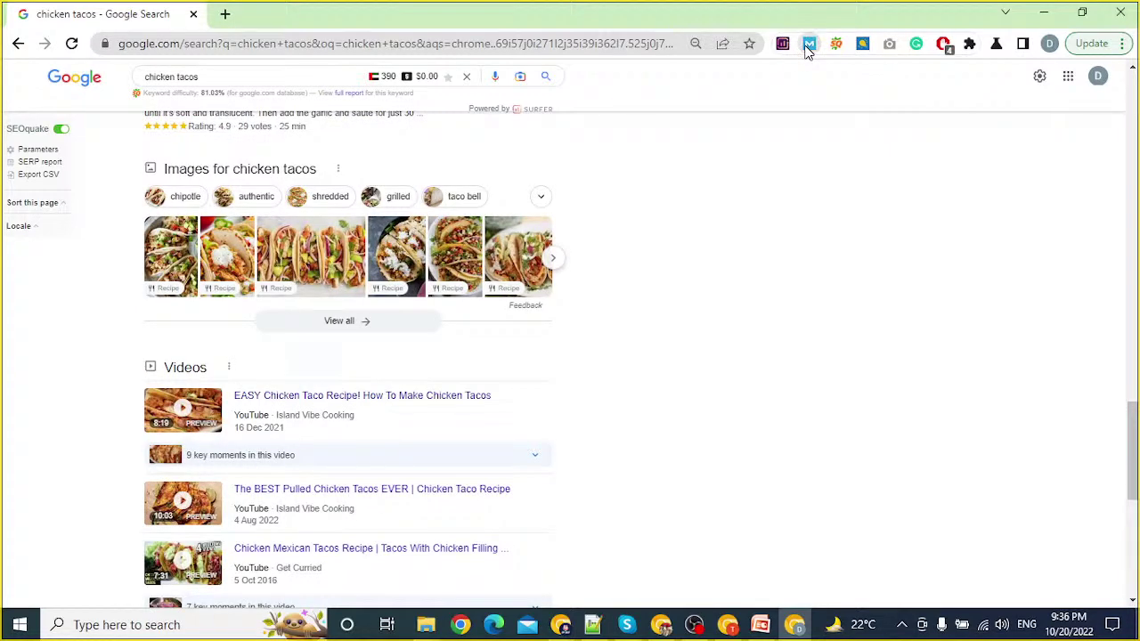
# Step: Turn on the MozBar extension and review the page authority and domain authority of the ranking "chicken tacos" results
pyautogui.click(808, 47)
pyautogui.scroll(15, 70, 365)
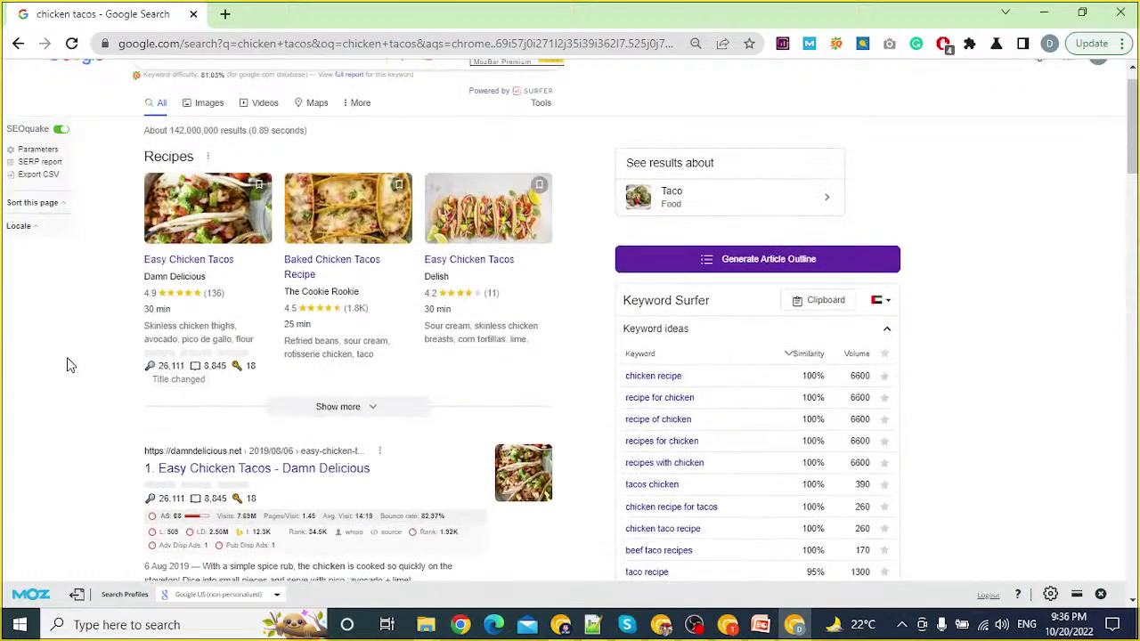
pyautogui.scroll(-5, 70, 365)
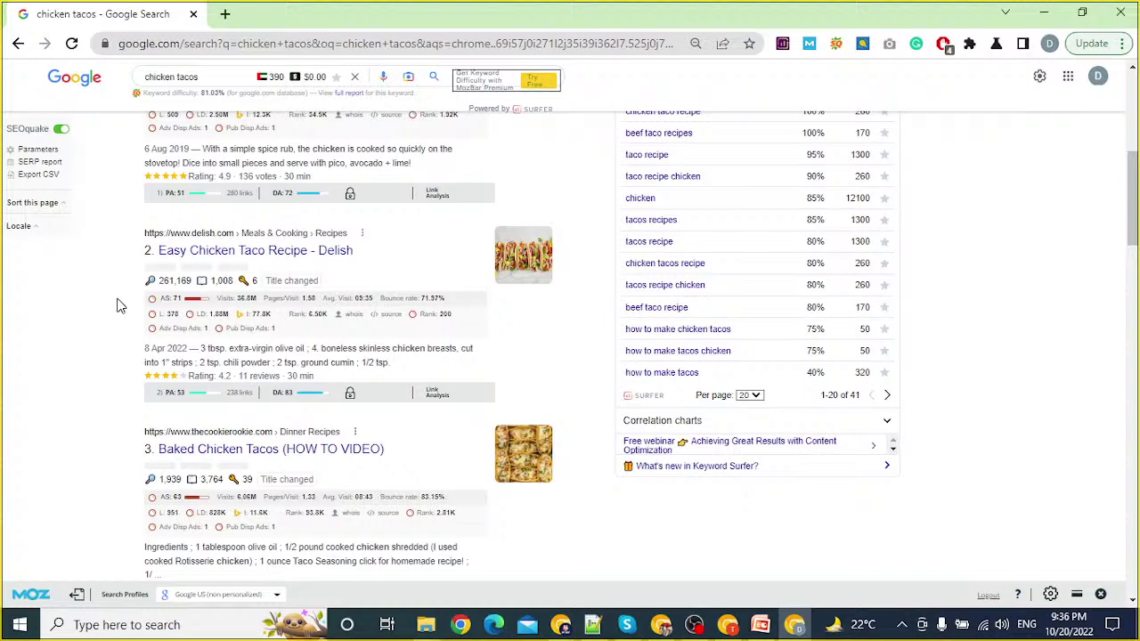
pyautogui.scroll(3, 121, 306)
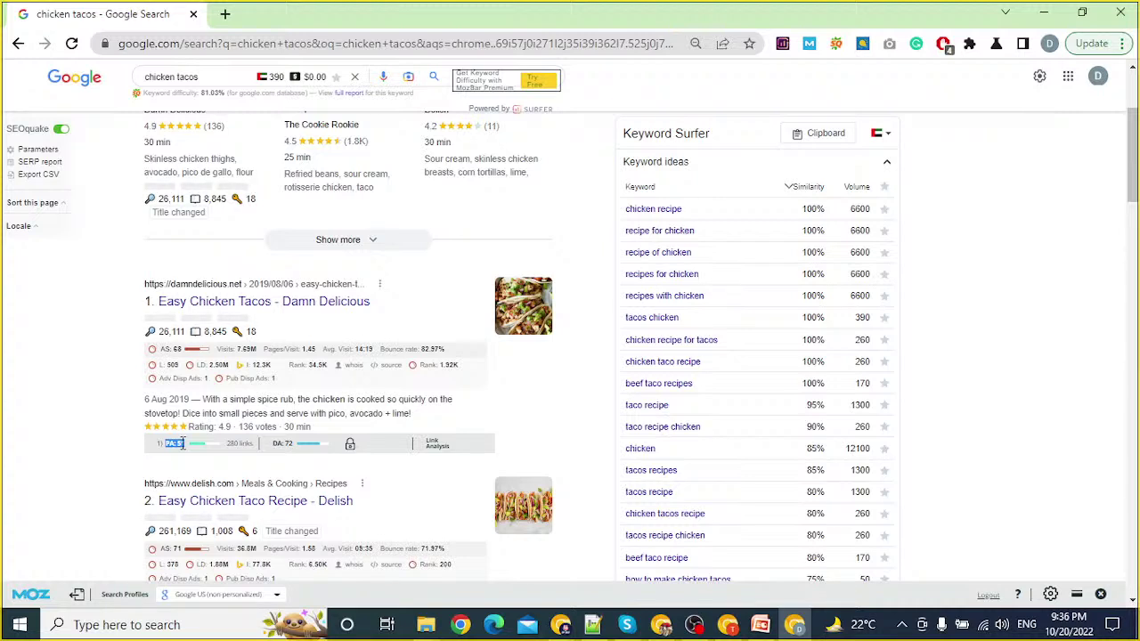
pyautogui.moveTo(182, 443); pyautogui.dragTo(186, 444)
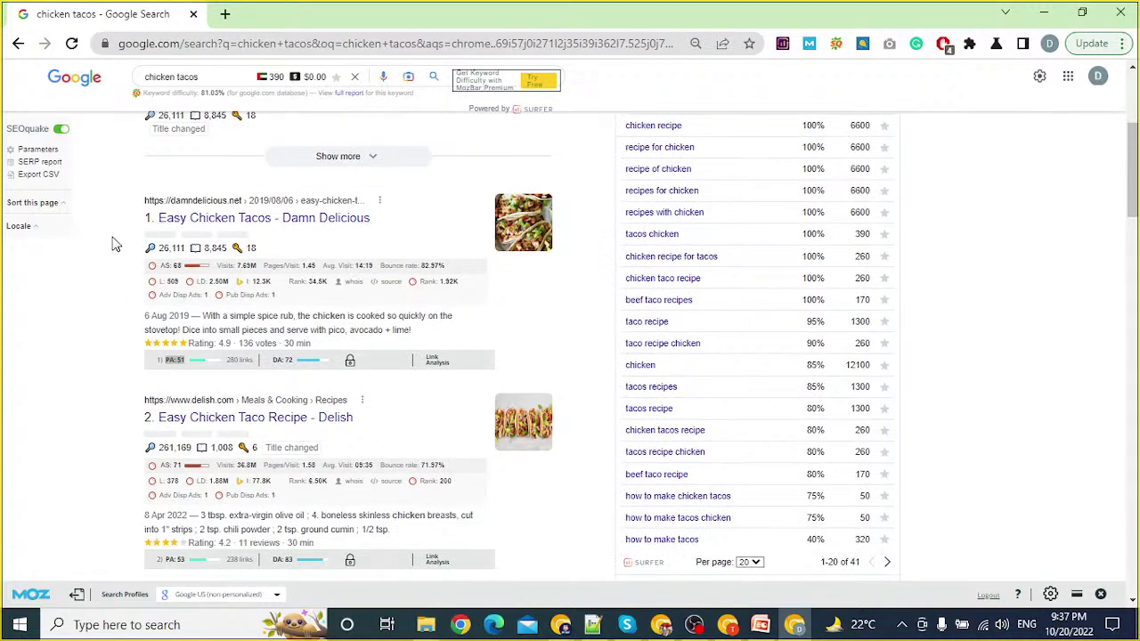
pyautogui.scroll(2, 112, 272)
pyautogui.scroll(-15, 108, 275)
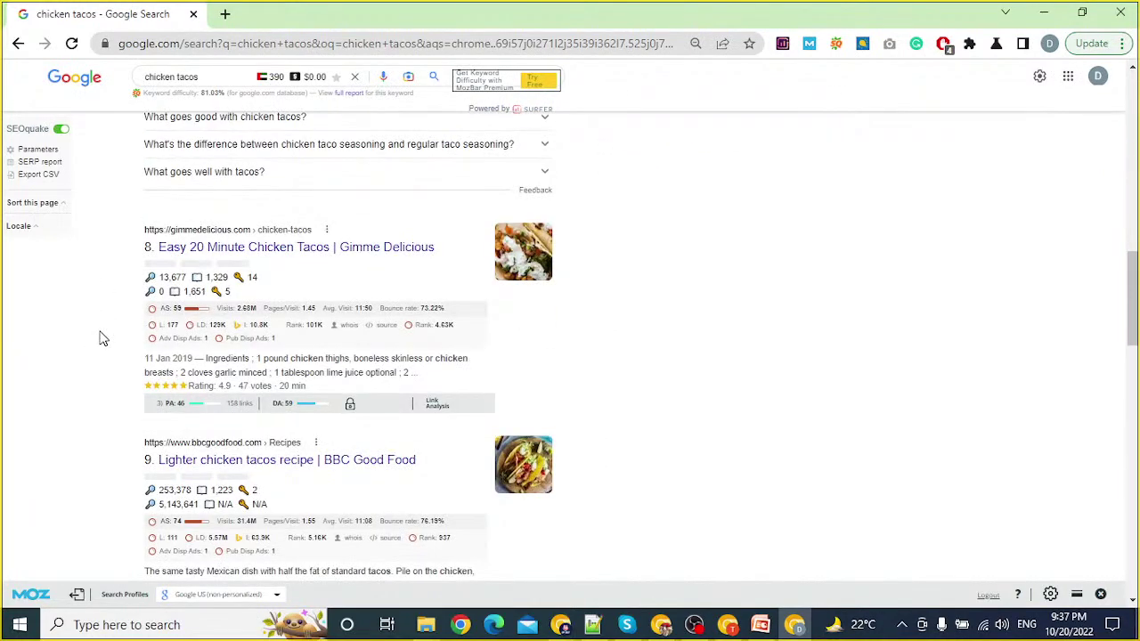
pyautogui.scroll(15, 100, 338)
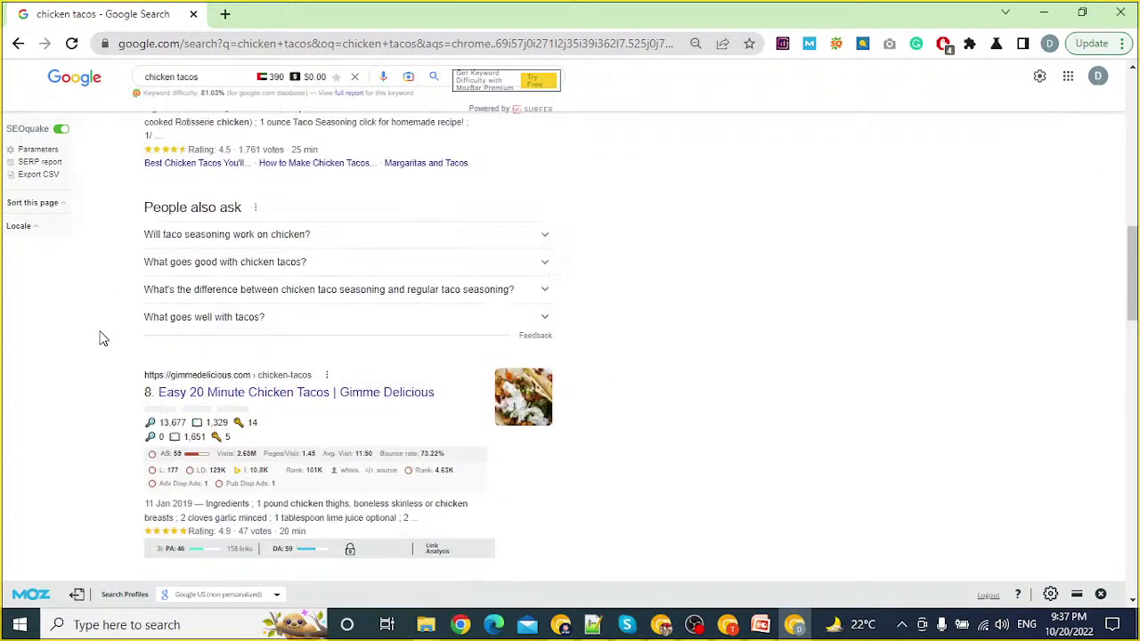
# Step: Set the Keyword Surfer country to the United States
pyautogui.click(219, 99)
pyautogui.click(964, 374)
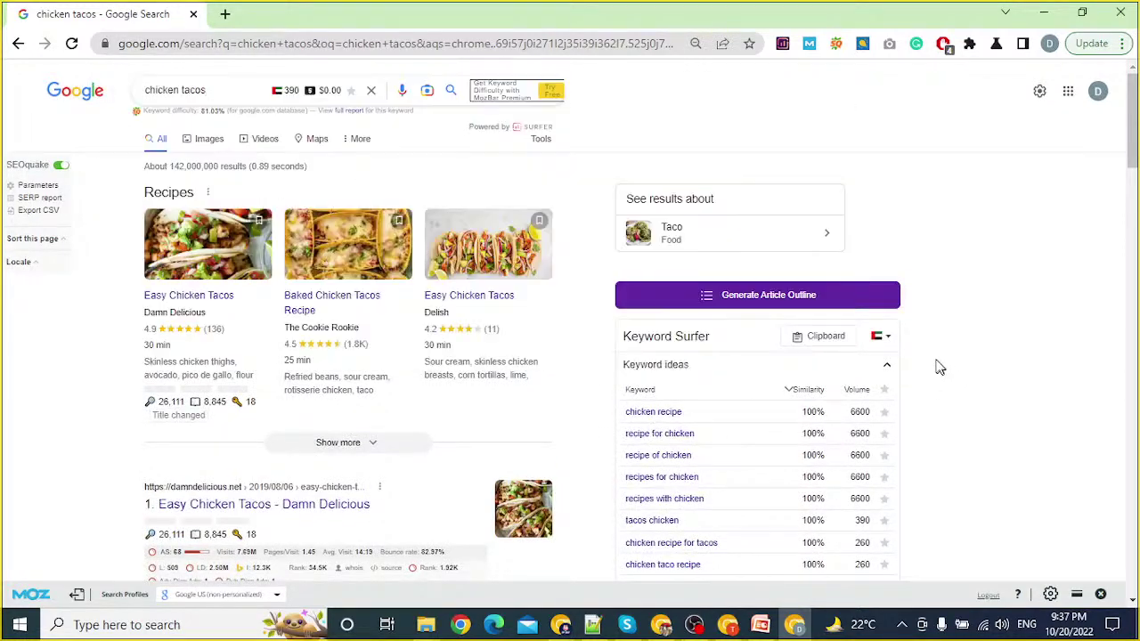
pyautogui.click(880, 340)
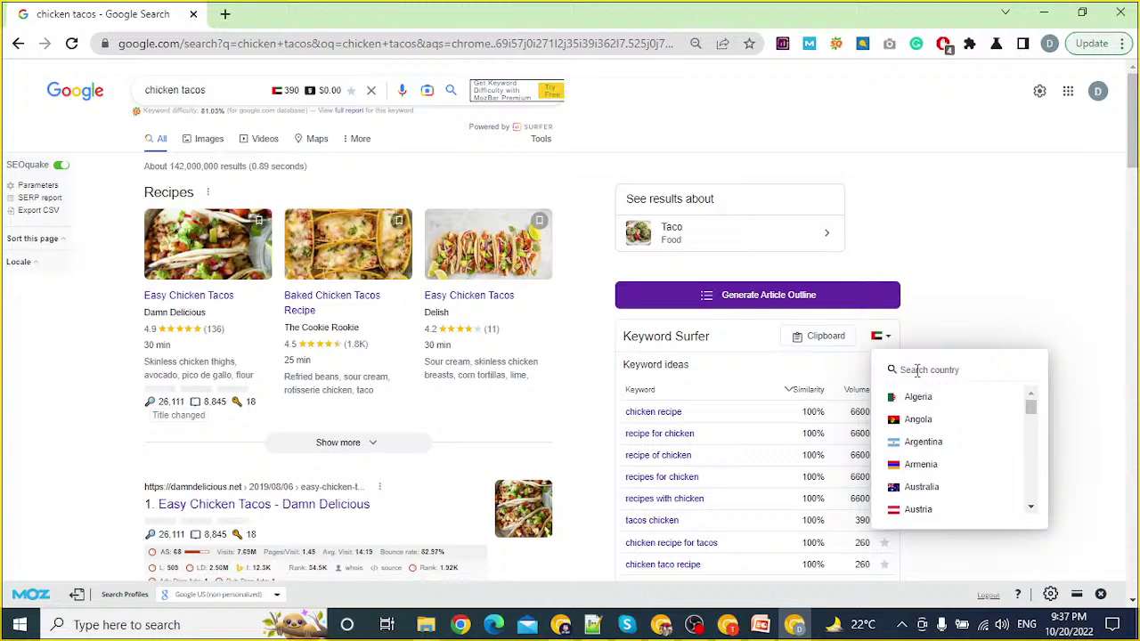
pyautogui.write('Uni')
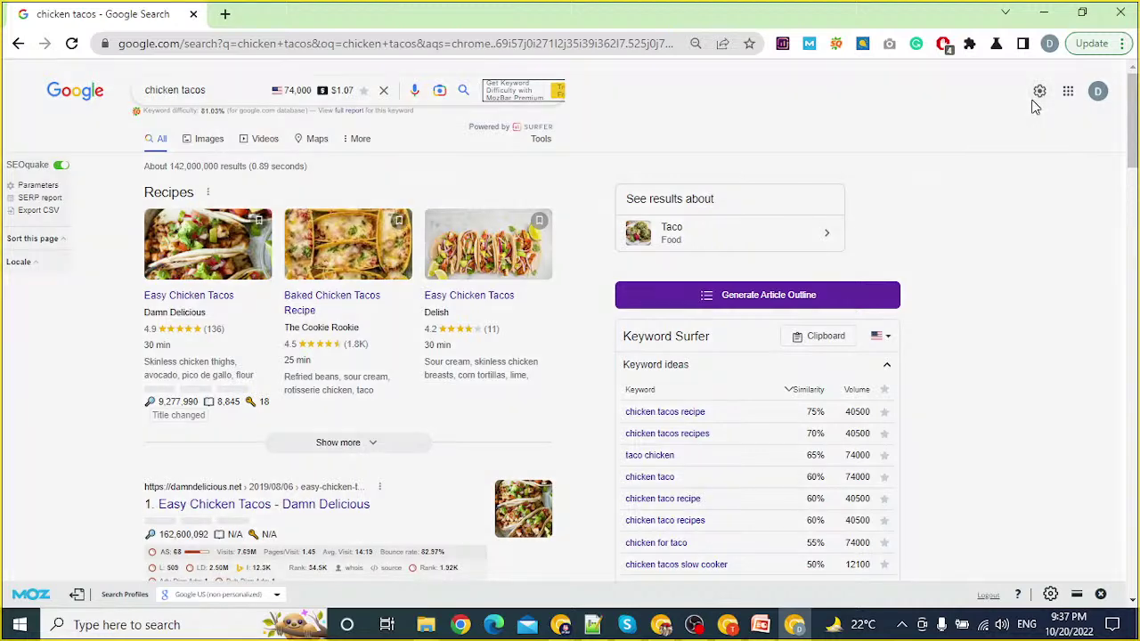
# Step: Change the region in the Google Search settings to United States and save the preferences
pyautogui.click(1038, 92)
pyautogui.click(1011, 116)
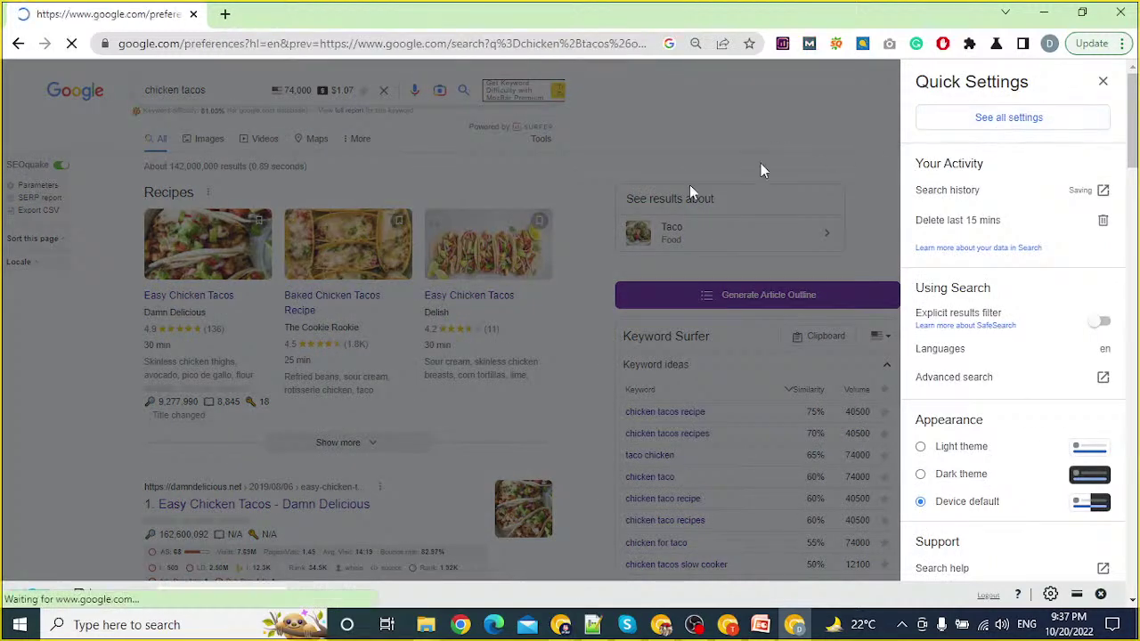
pyautogui.scroll(-3, 279, 483)
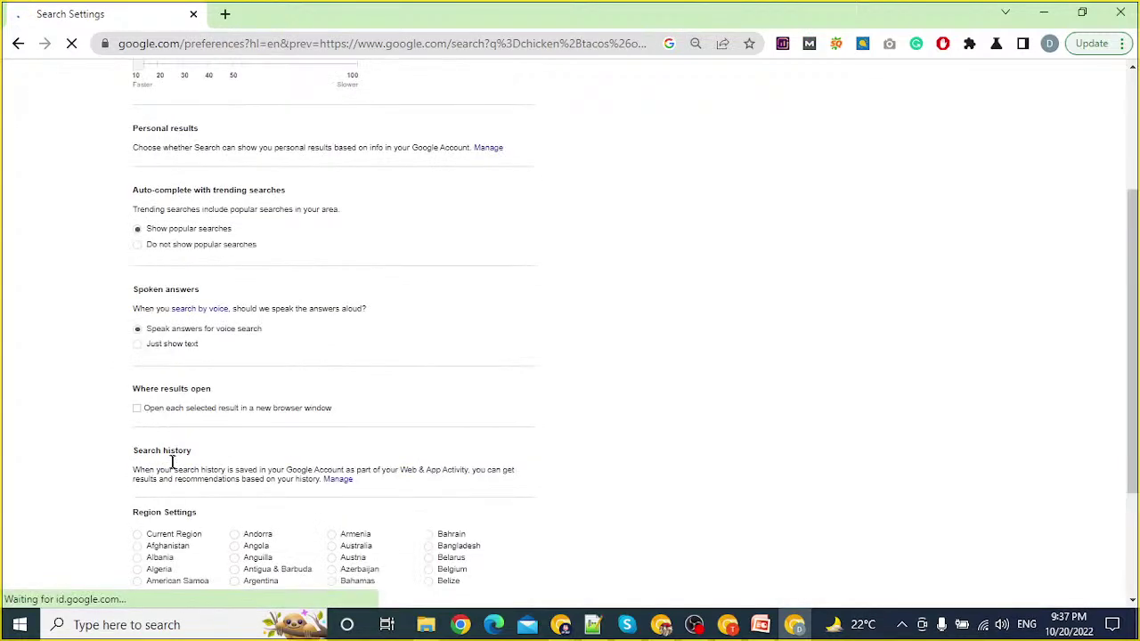
pyautogui.scroll(-2, 174, 463)
pyautogui.click(177, 424)
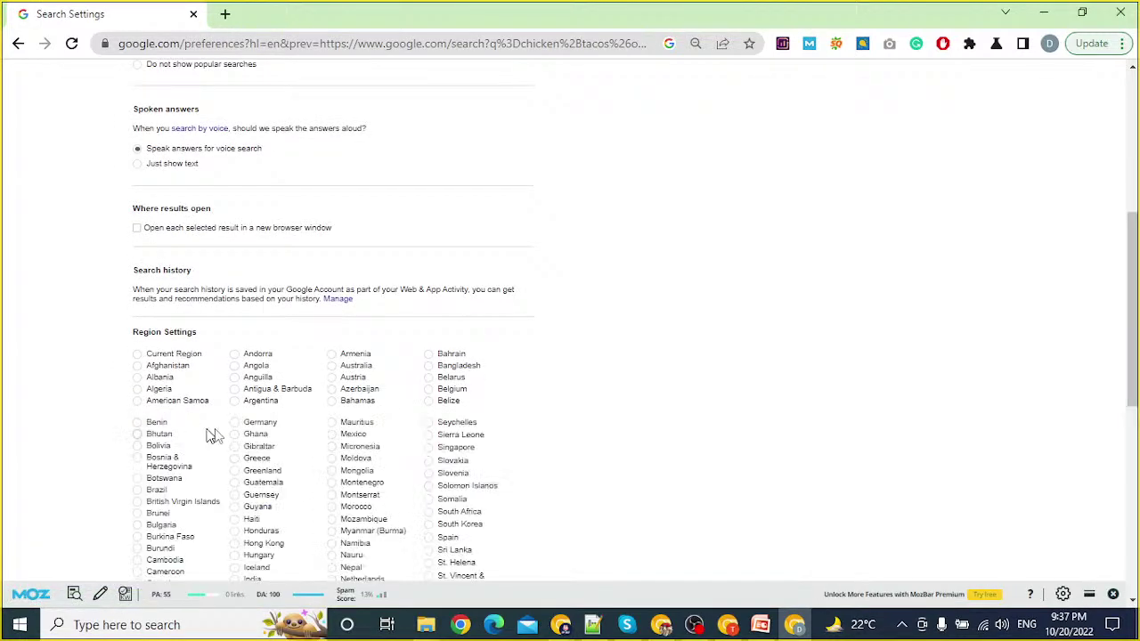
pyautogui.scroll(-4, 462, 358)
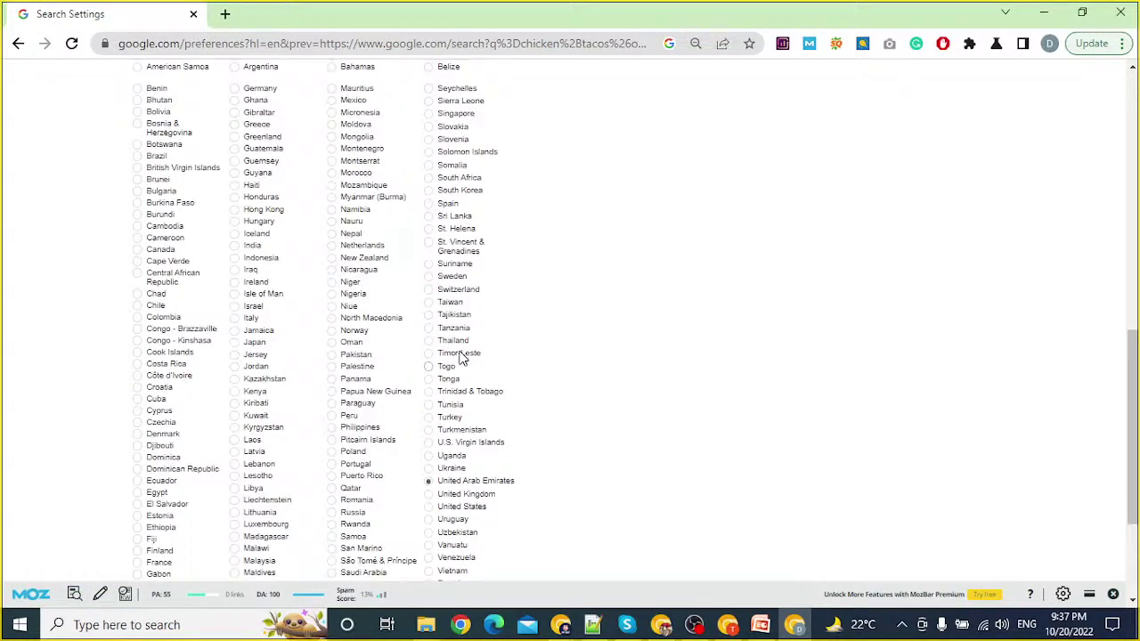
pyautogui.scroll(-1, 463, 357)
pyautogui.click(429, 424)
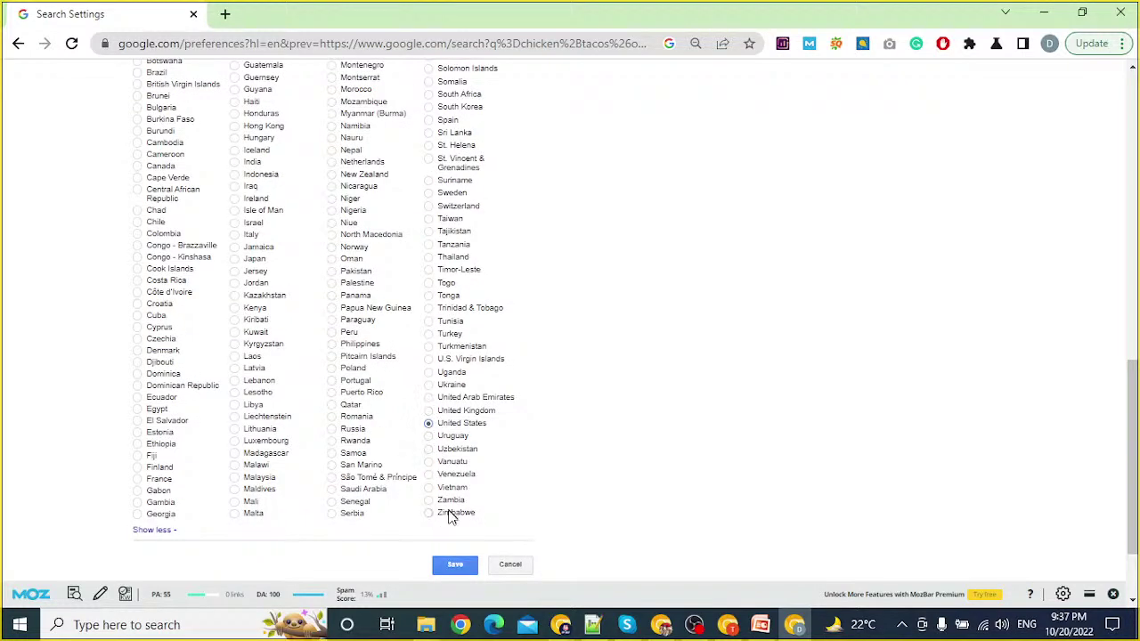
pyautogui.click(458, 562)
pyautogui.click(709, 139)
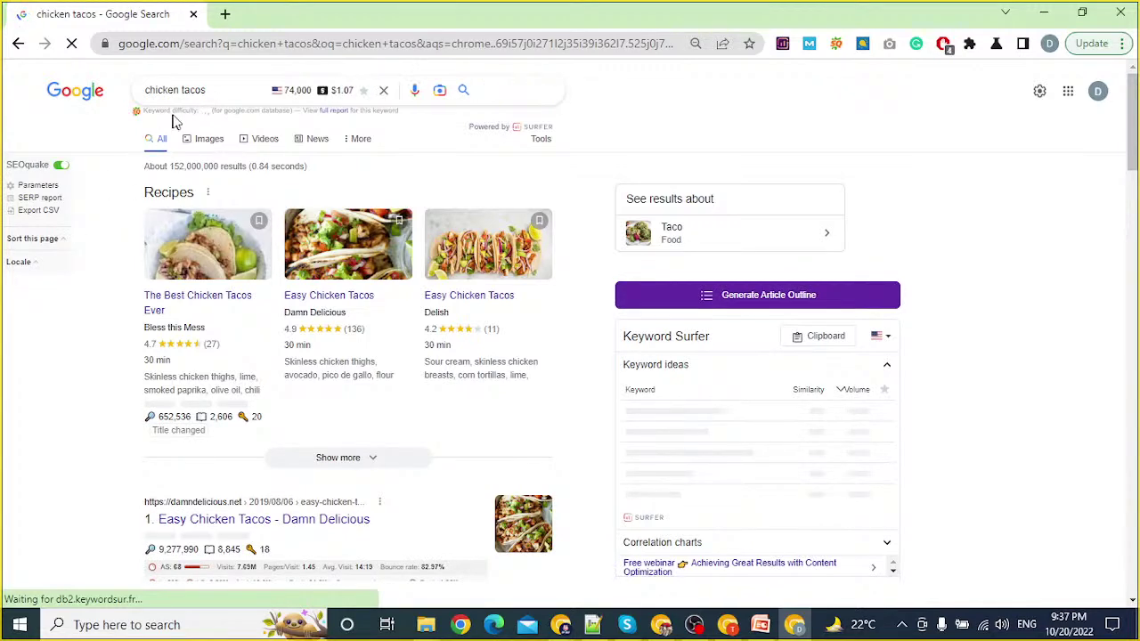
# Step: Check the query's cost per click and monthly search volume for the United States, highlighting both figures
pyautogui.tripleClick(189, 98)
pyautogui.click(91, 234)
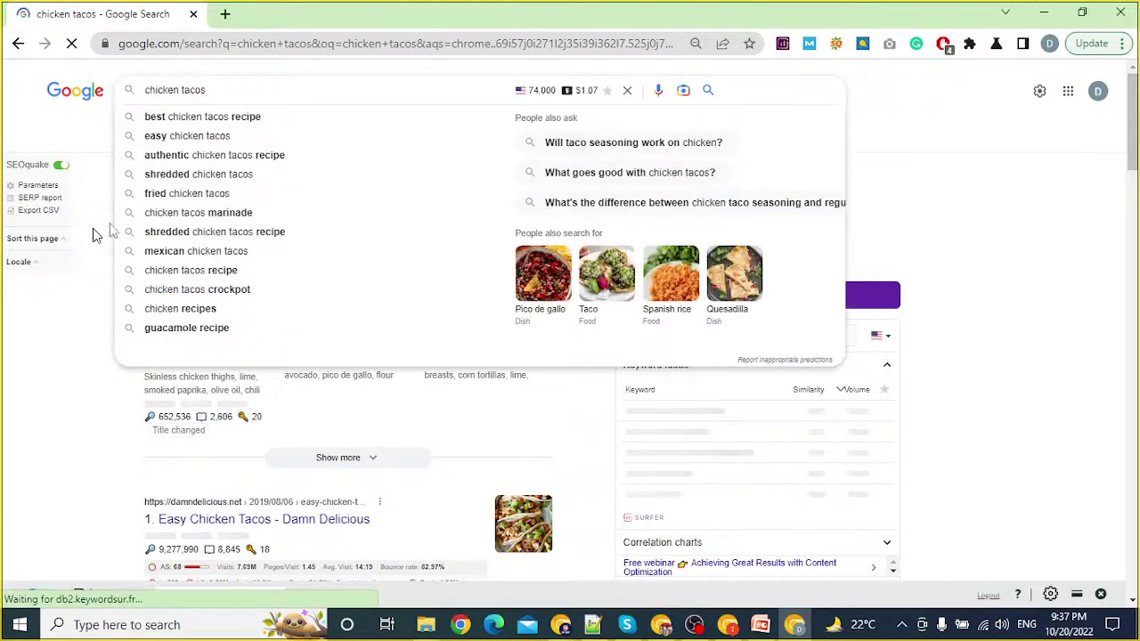
pyautogui.doubleClick(339, 91)
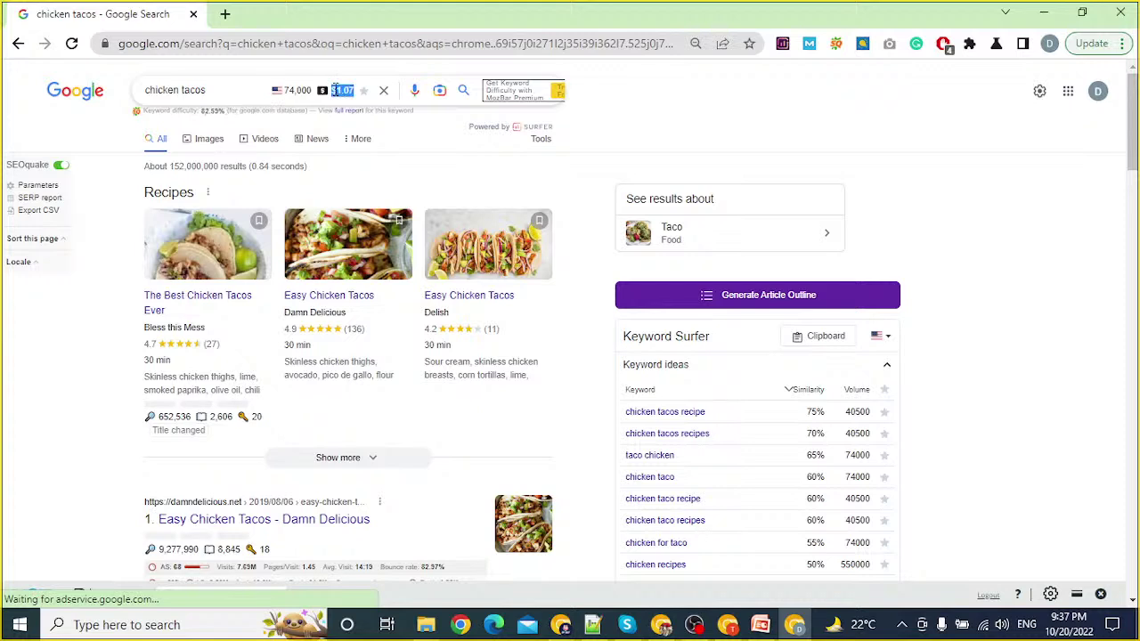
pyautogui.doubleClick(297, 90)
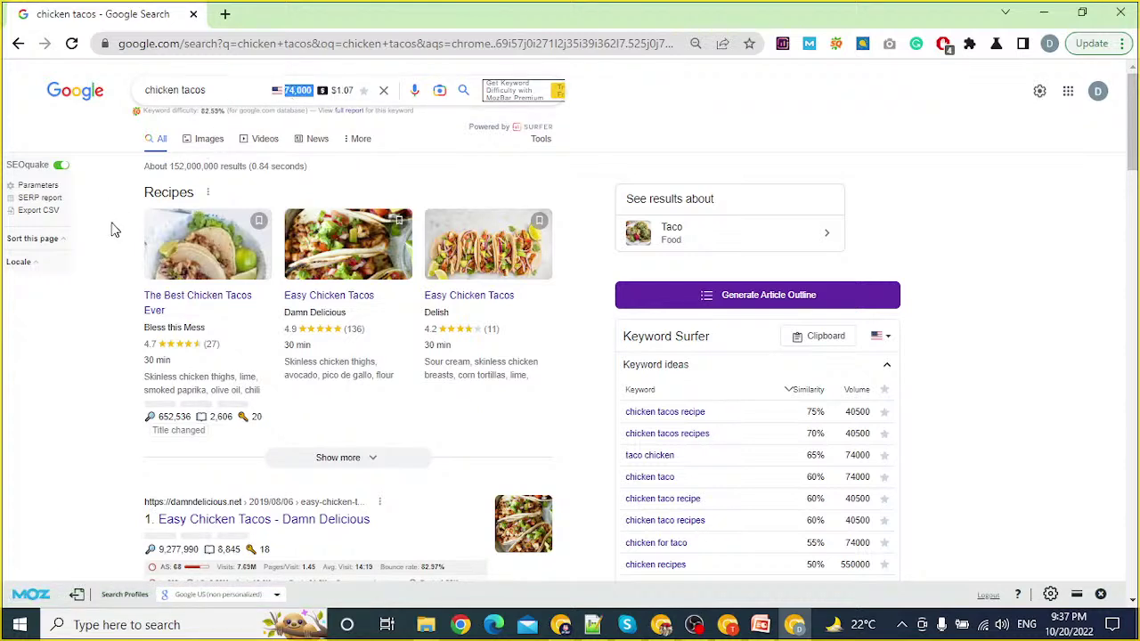
pyautogui.scroll(-3, 114, 229)
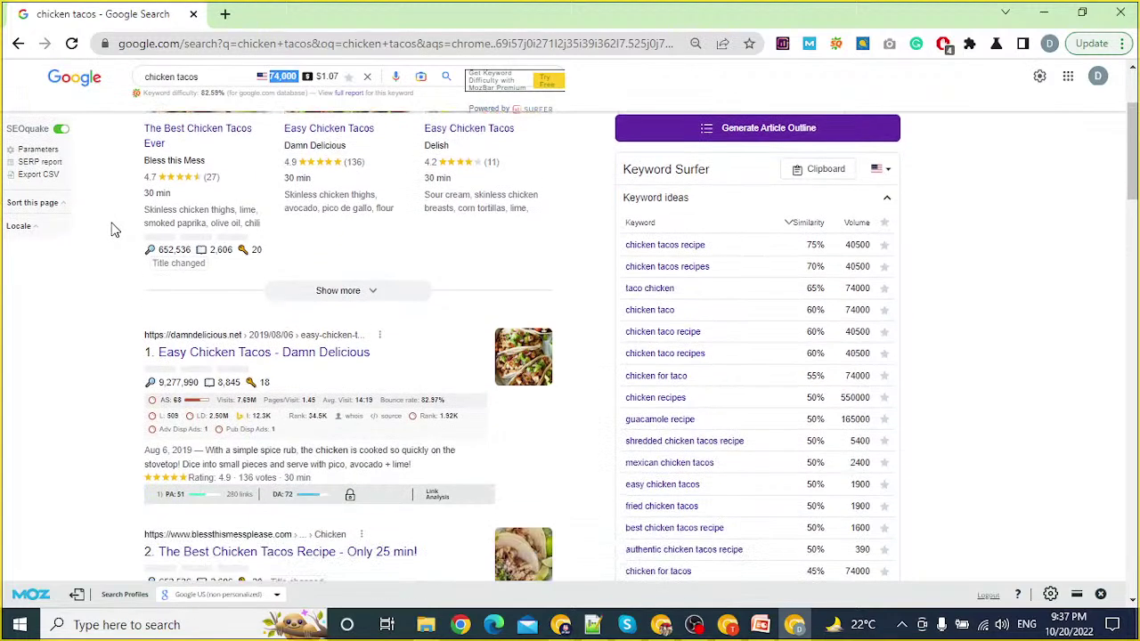
pyautogui.scroll(3, 109, 229)
# Step: Find "chicken tacos" on the results page and examine its matches in the result titles alongside each site's metrics
pyautogui.hotkey('ctrl', 'f')
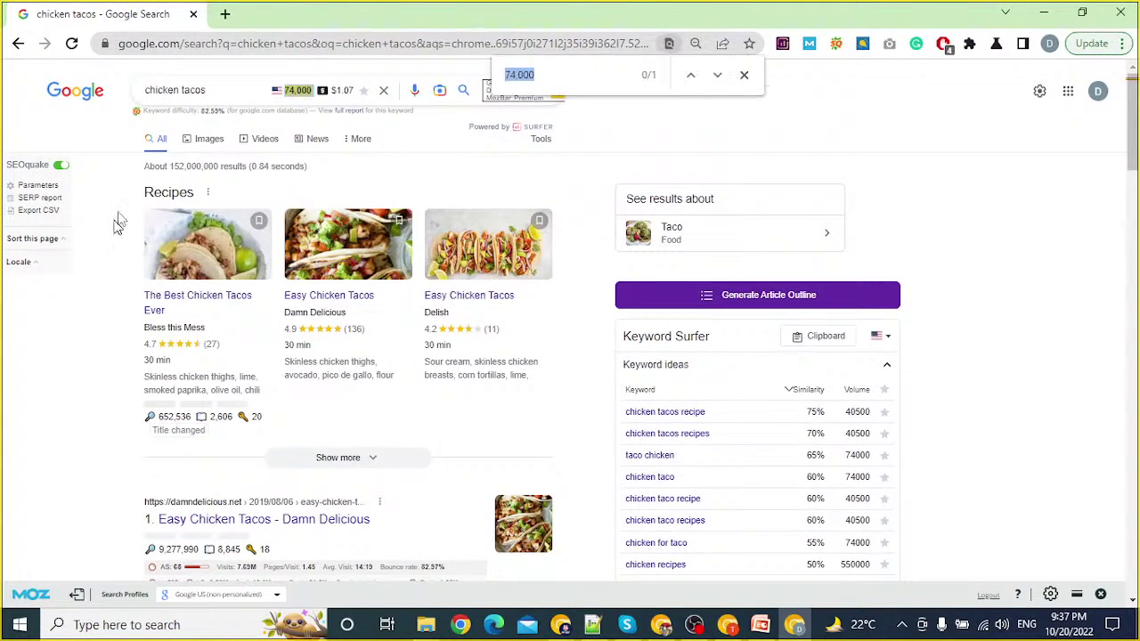
pyautogui.tripleClick(226, 93)
pyautogui.hotkey('ctrl', 'c')
pyautogui.click(114, 217)
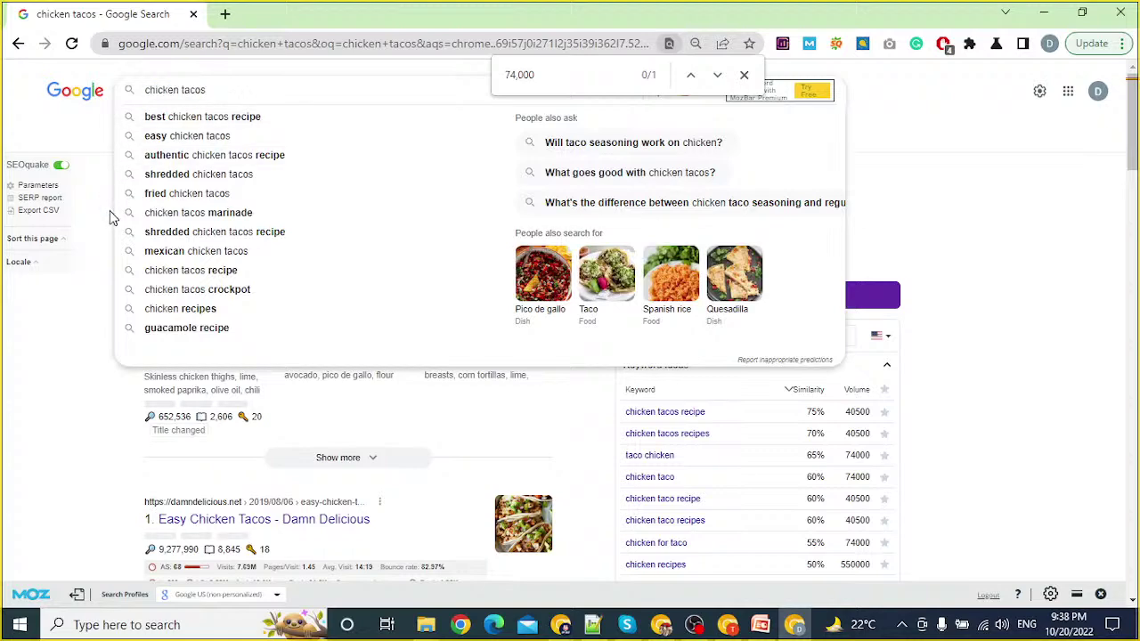
pyautogui.hotkey('ctrl', 'f')
pyautogui.hotkey('ctrl', 'v')
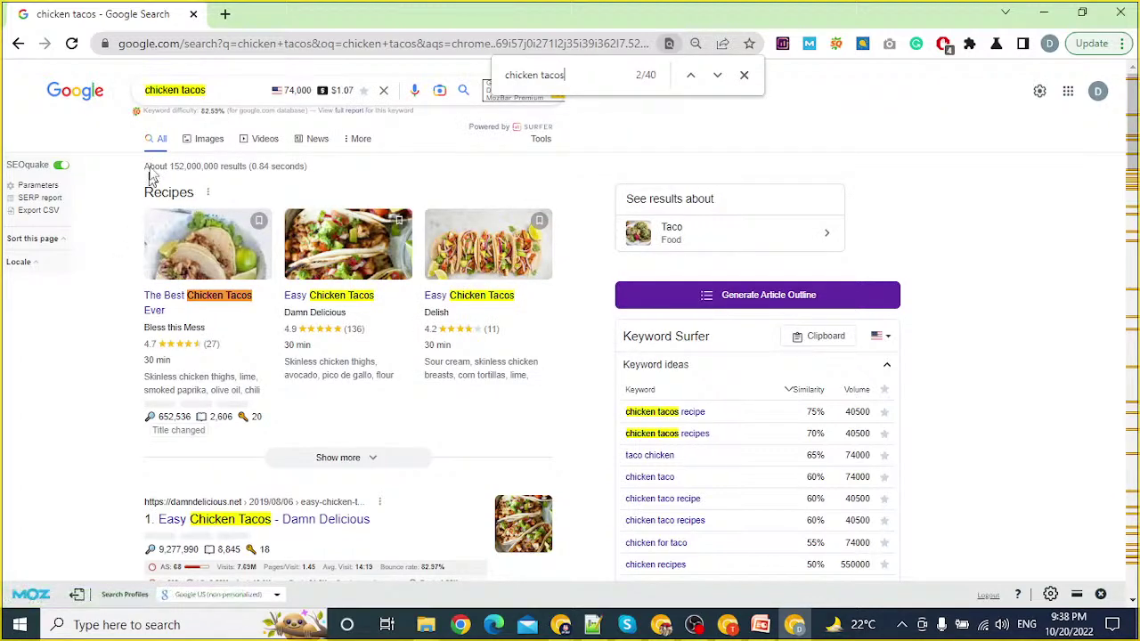
pyautogui.scroll(-2, 113, 395)
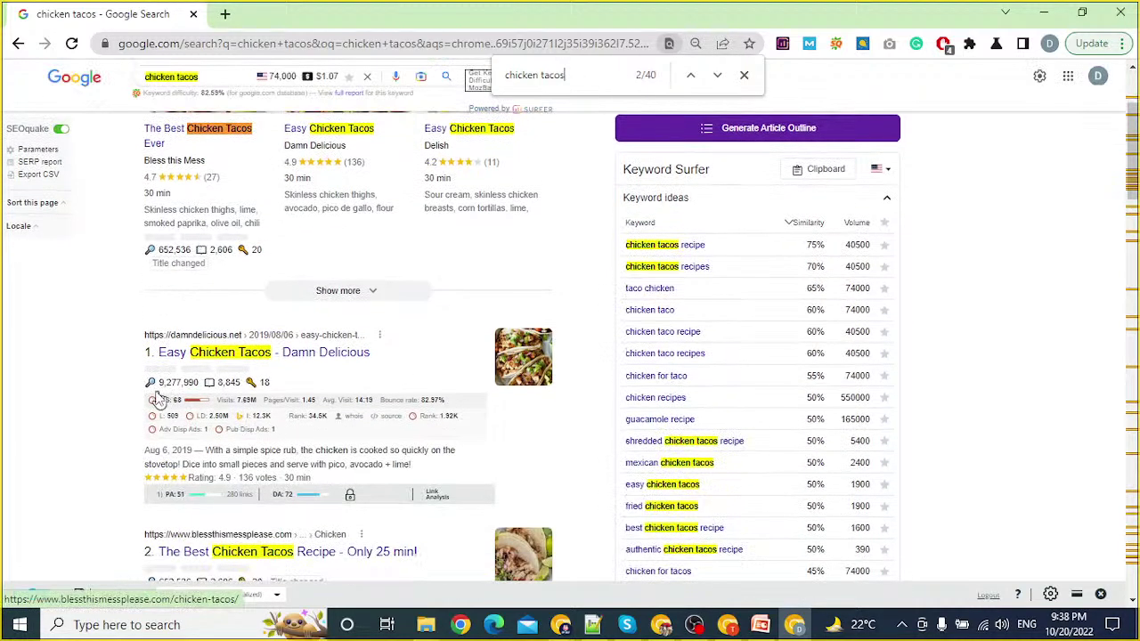
pyautogui.scroll(-2, 113, 395)
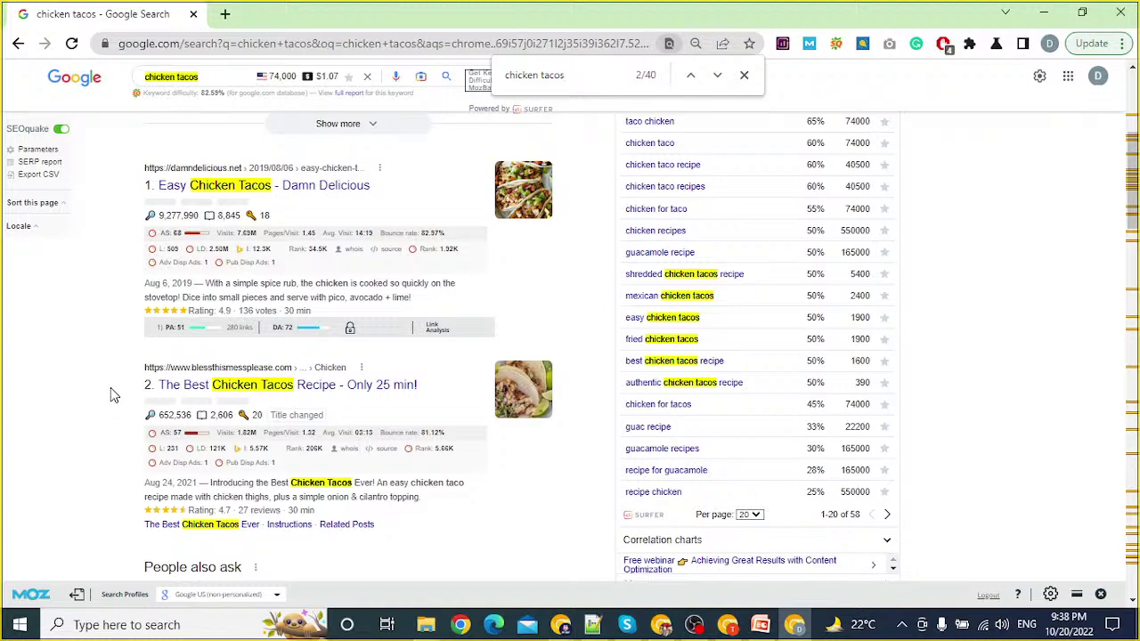
pyautogui.scroll(4, 113, 395)
pyautogui.scroll(-3, 110, 391)
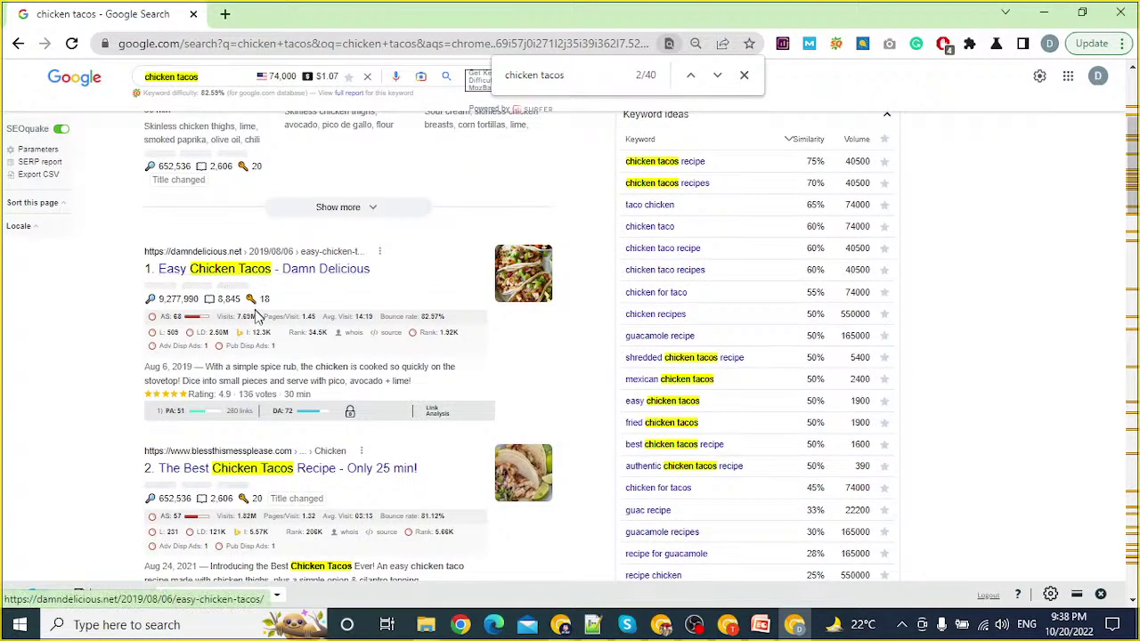
pyautogui.scroll(-1, 255, 316)
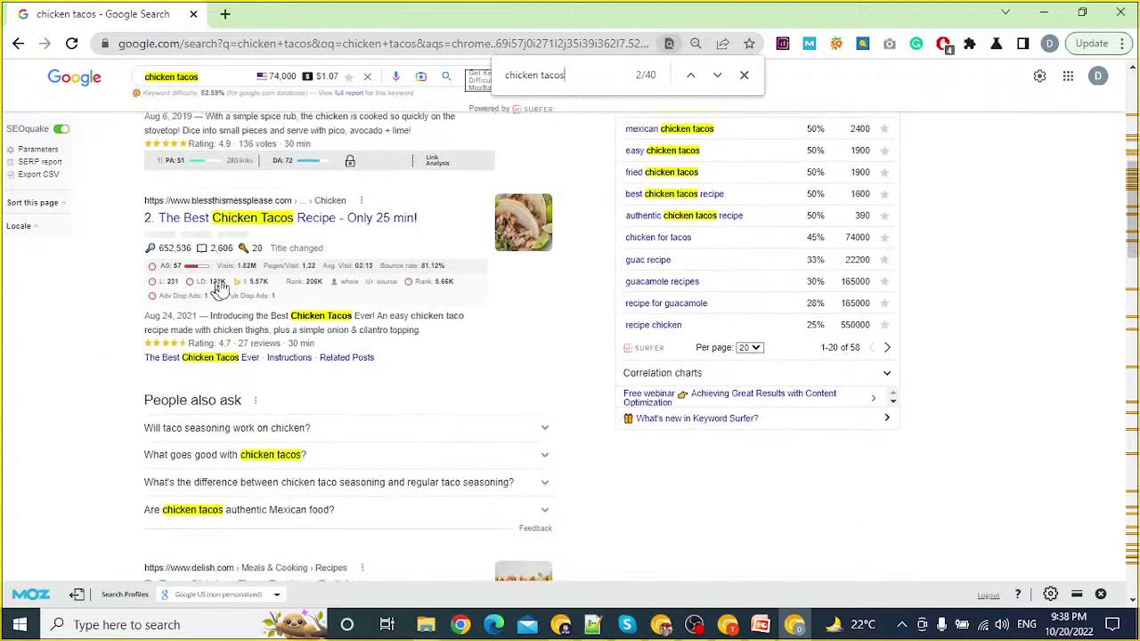
# Step: Review the lower-ranked results for "chicken tacos" title matches and site metrics, and close the page search
pyautogui.scroll(-3, 267, 224)
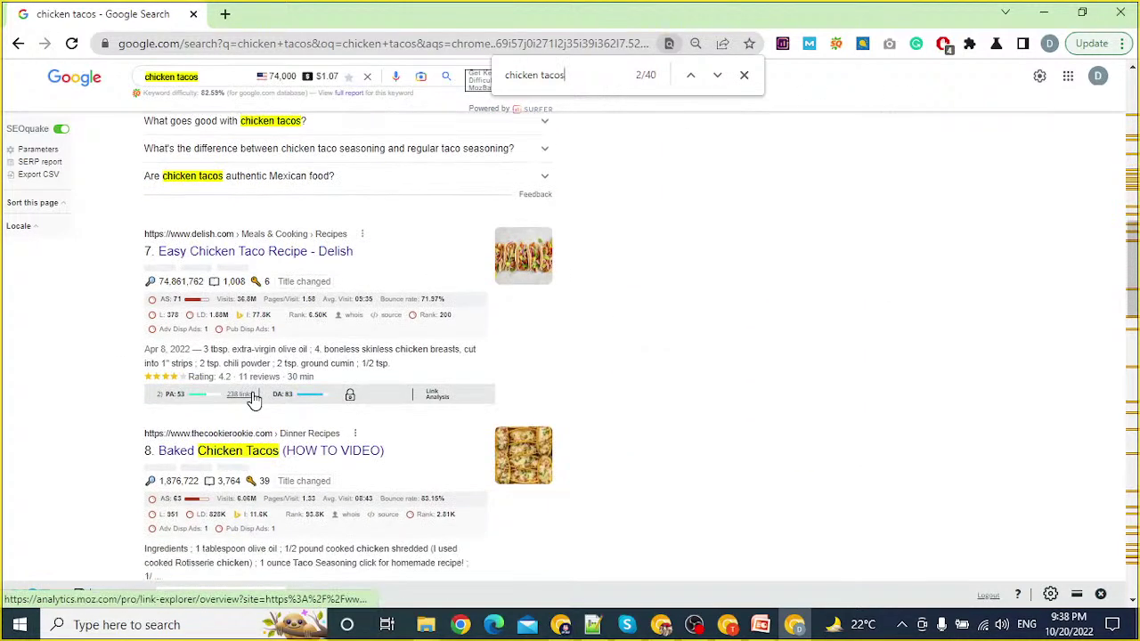
pyautogui.scroll(-3, 259, 356)
pyautogui.scroll(-1, 251, 411)
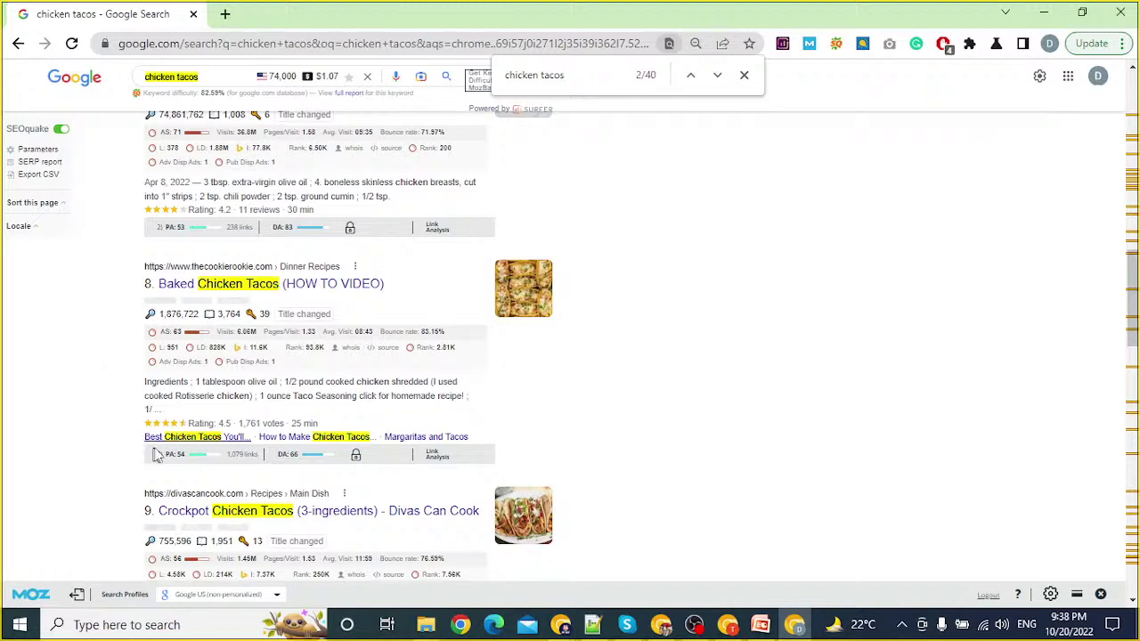
pyautogui.scroll(-2, 183, 463)
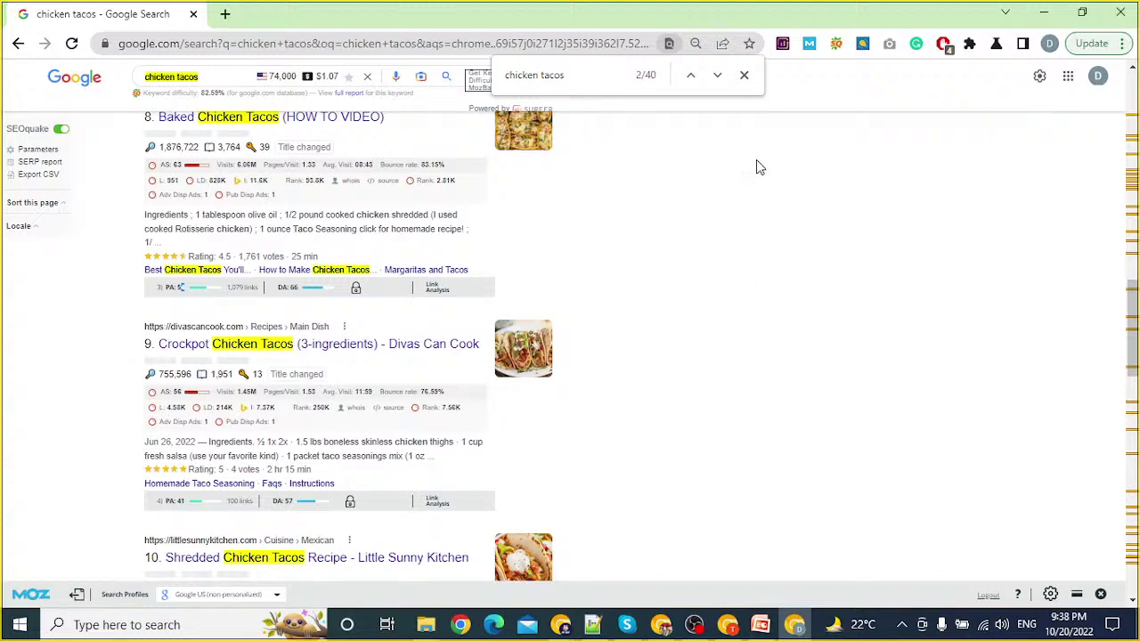
pyautogui.click(743, 74)
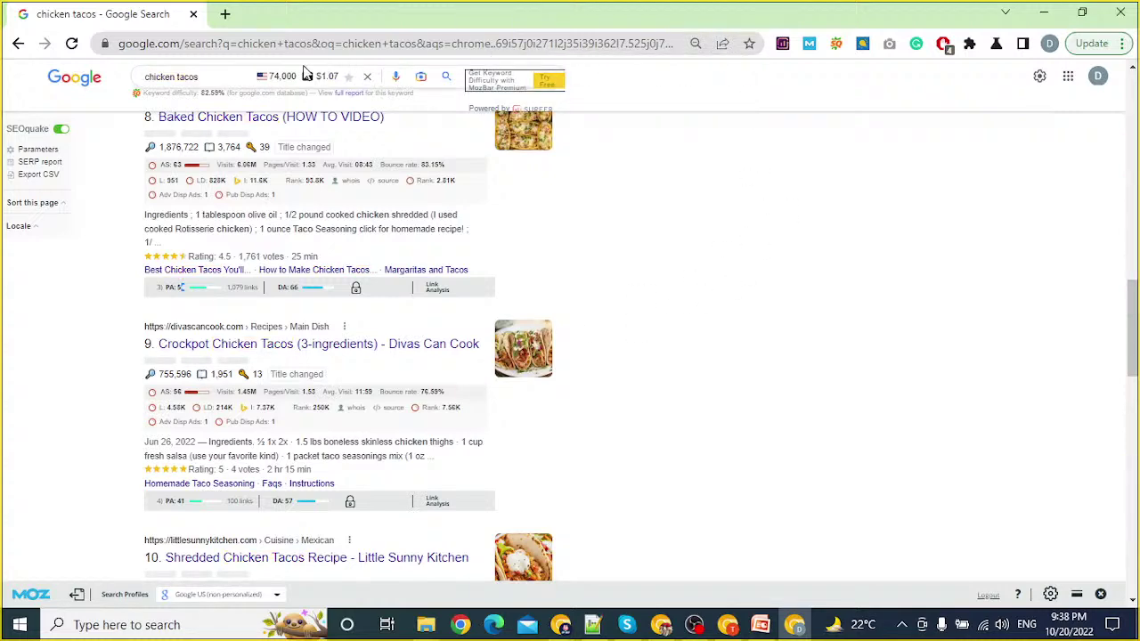
# Step: Look through the query suggestions and remaining results for longer keywords, and open the related search "authentic spicy chicken tacos recipe"
pyautogui.click(243, 76)
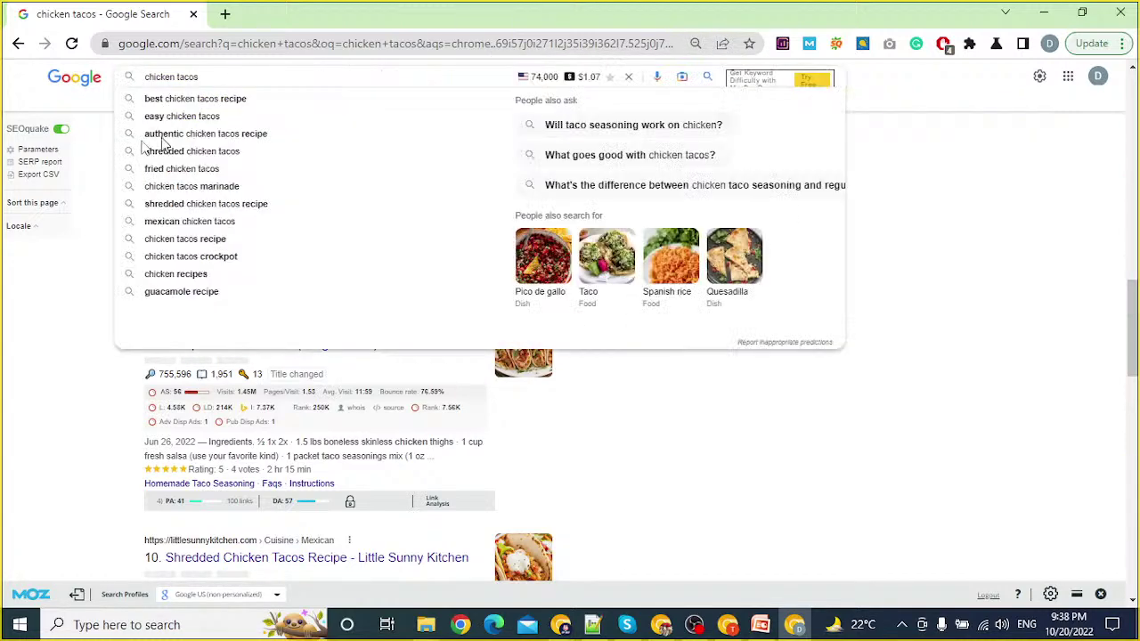
pyautogui.click(82, 432)
pyautogui.scroll(-2, 82, 432)
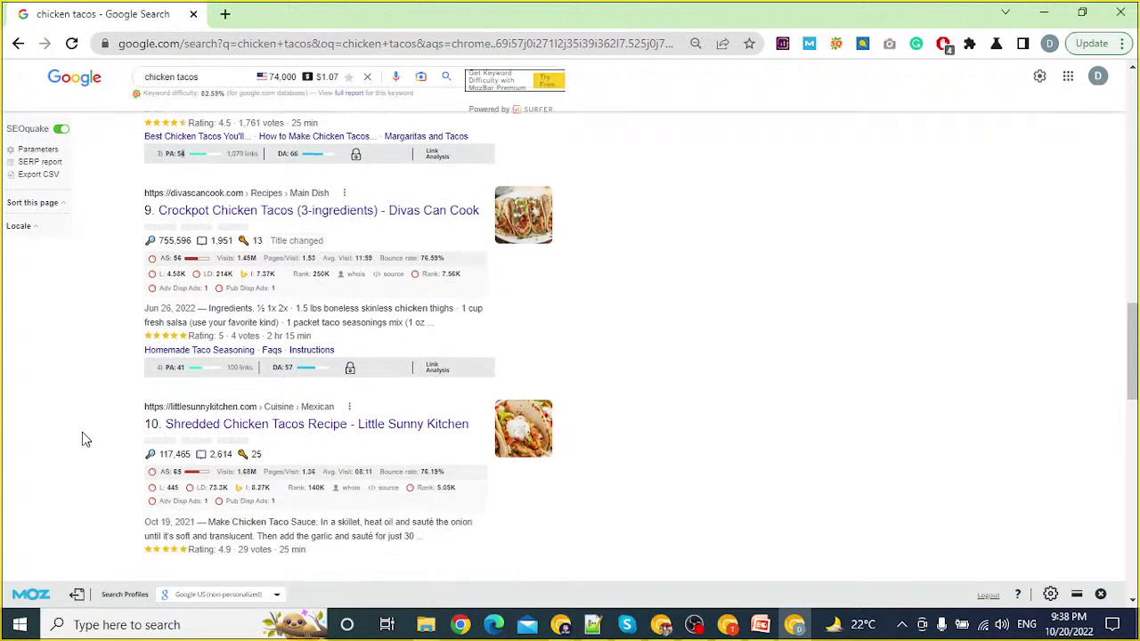
pyautogui.scroll(-4, 82, 432)
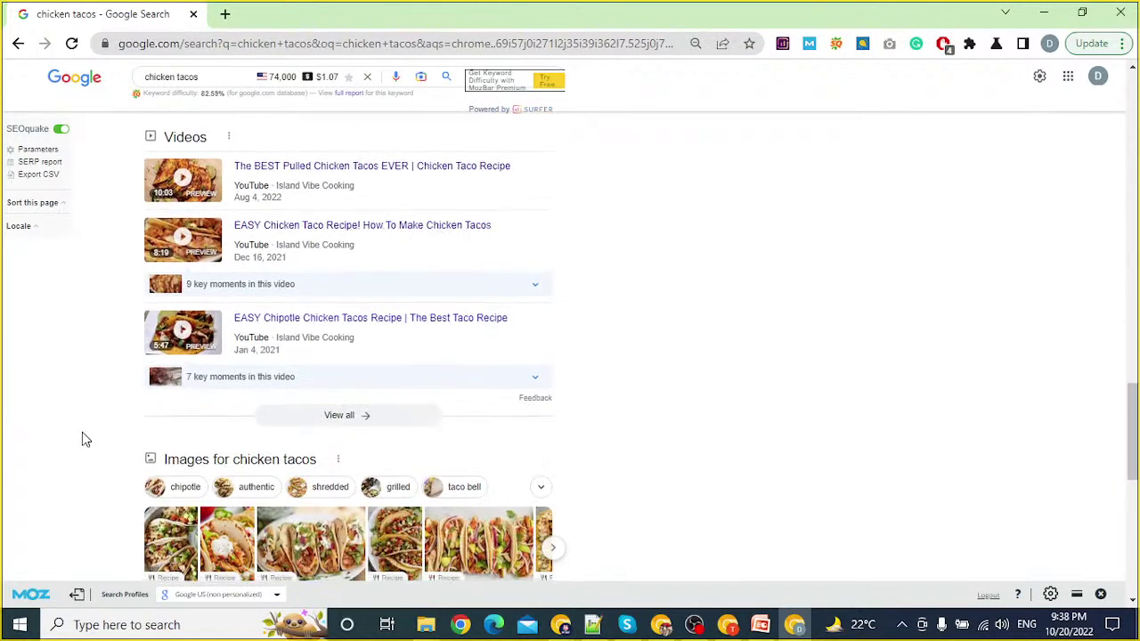
pyautogui.scroll(-8, 82, 432)
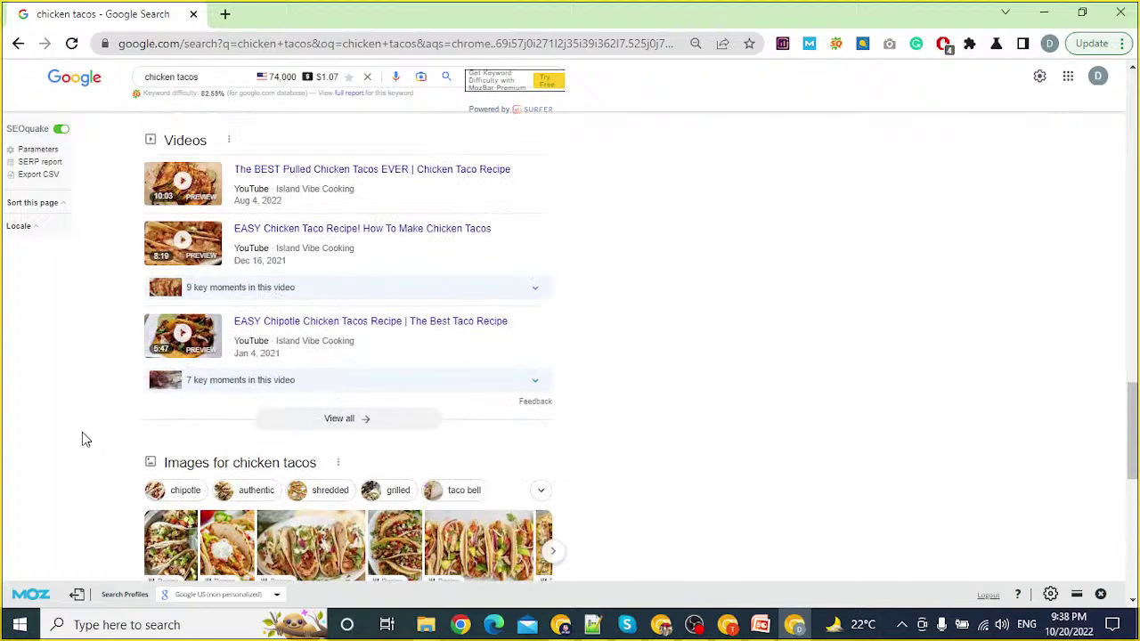
pyautogui.scroll(15, 82, 432)
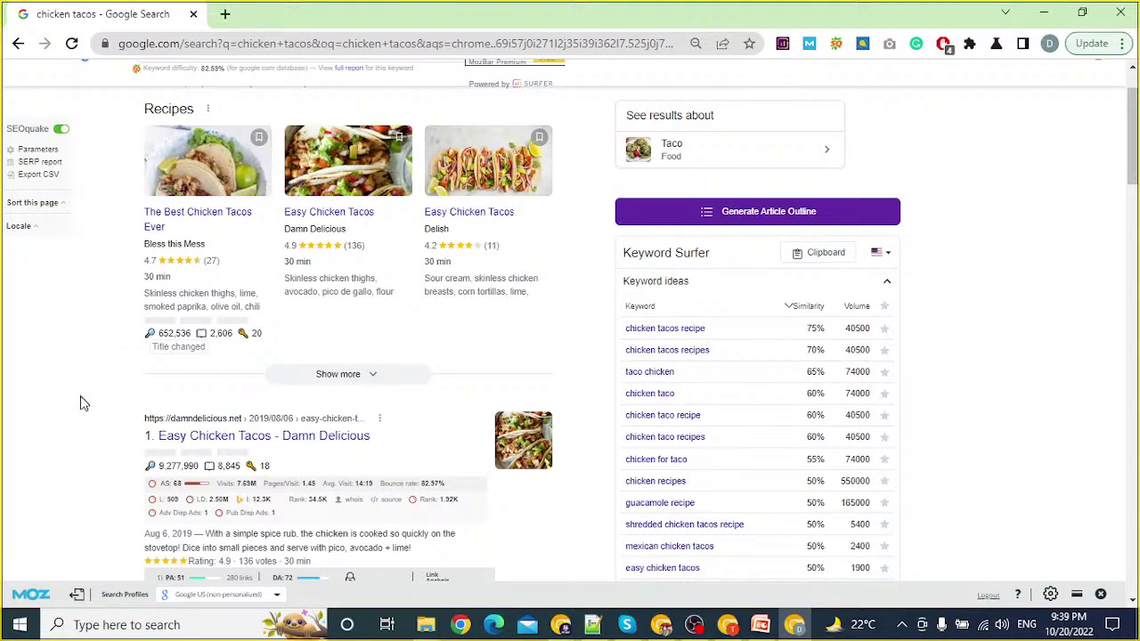
pyautogui.scroll(-20, 80, 403)
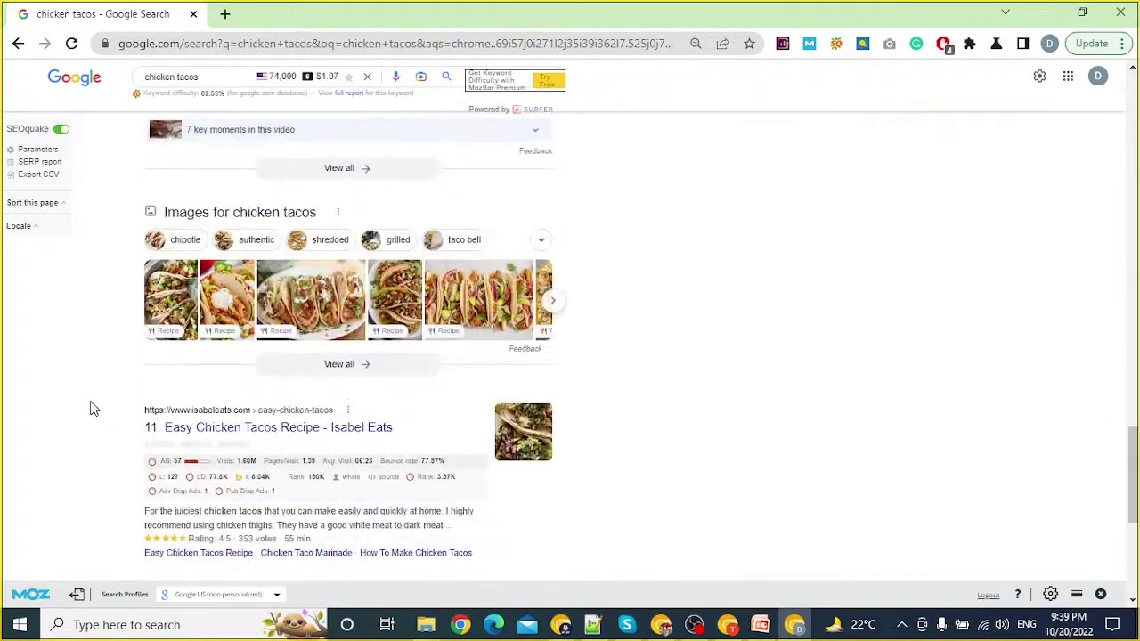
pyautogui.scroll(-2, 94, 409)
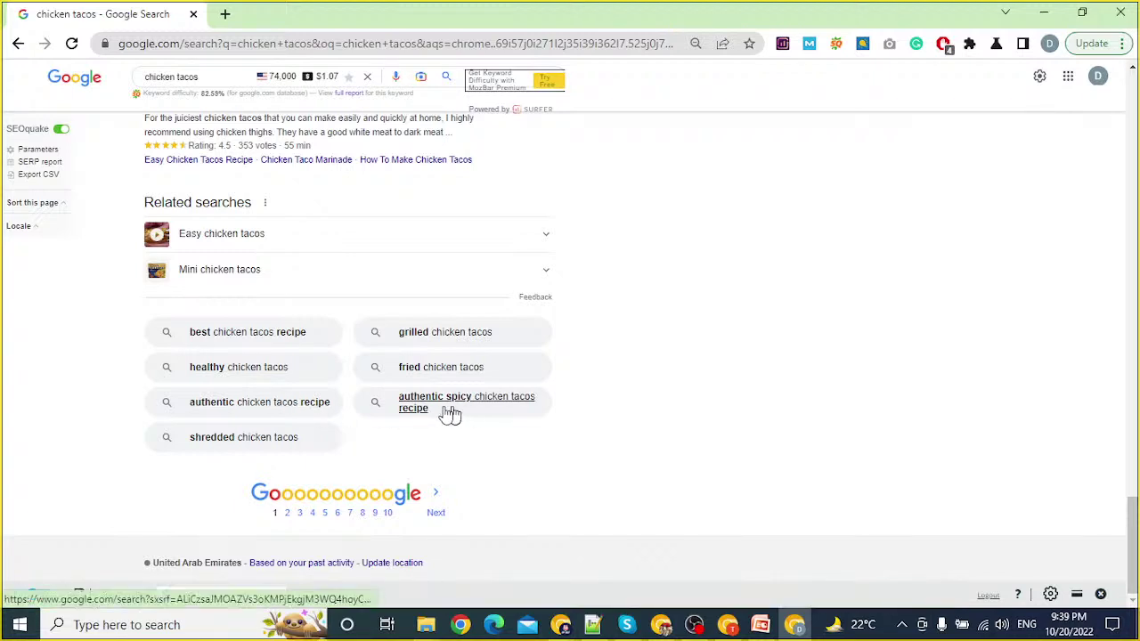
pyautogui.click(483, 408)
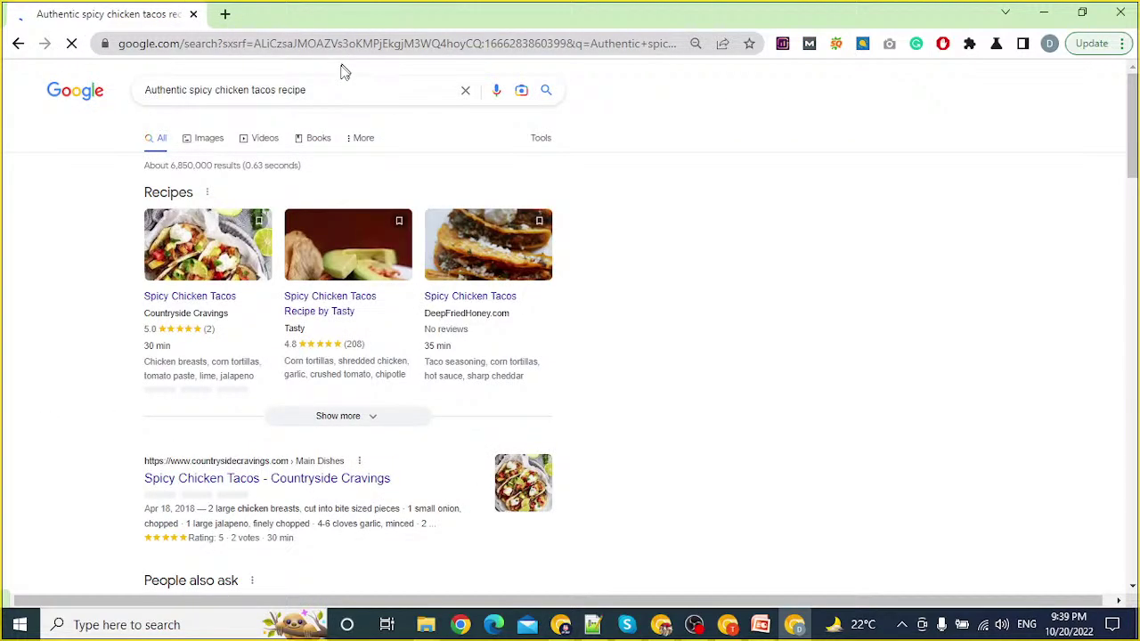
# Step: Copy the new query and highlight its cost per click and estimated search volume for the United States
pyautogui.click(178, 89)
pyautogui.hotkey('ctrl', 'c')
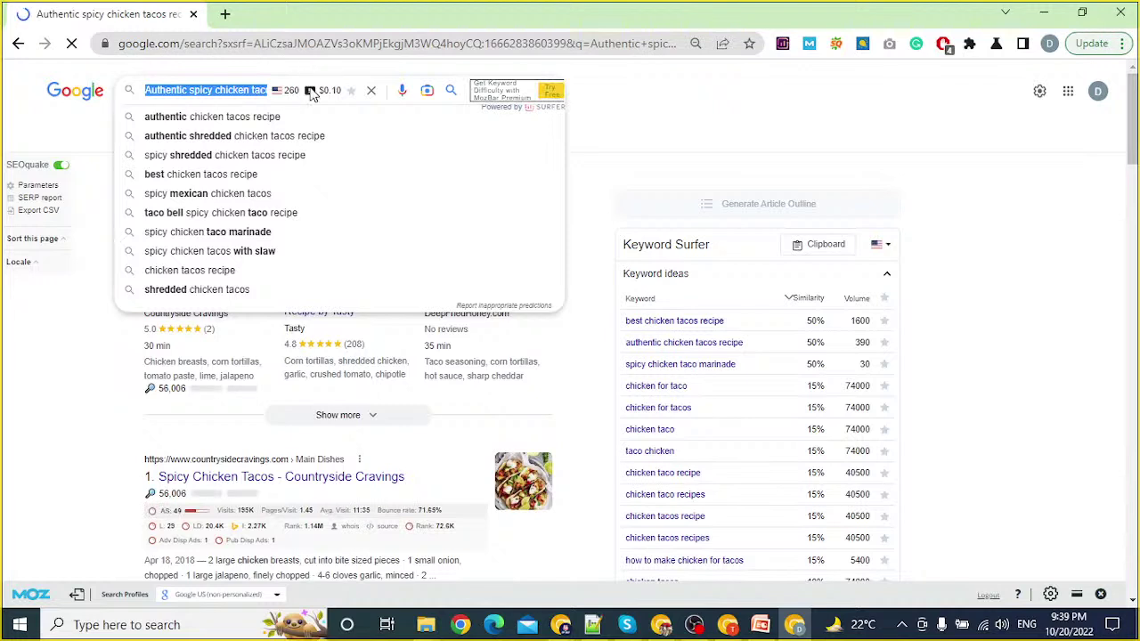
pyautogui.moveTo(342, 90); pyautogui.dragTo(318, 90)
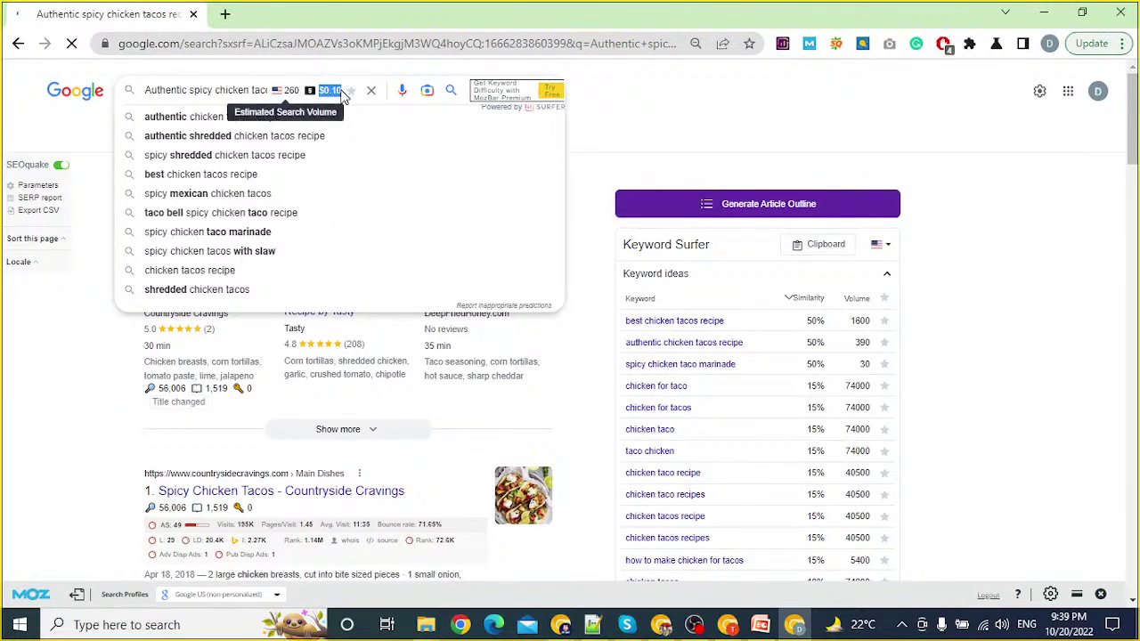
pyautogui.doubleClick(289, 92)
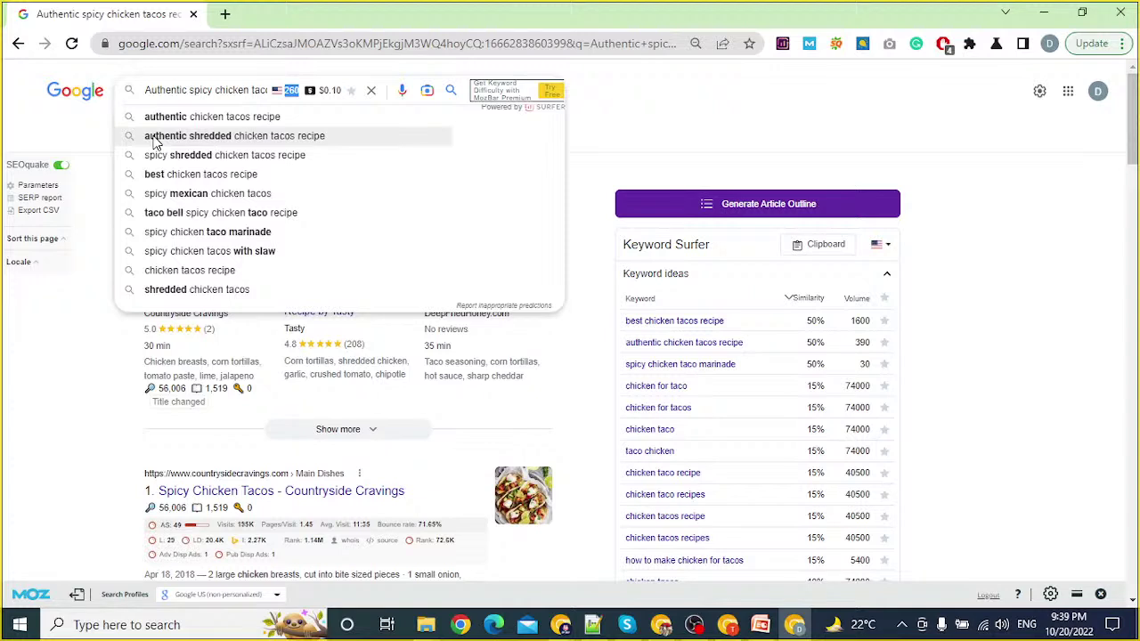
pyautogui.click(112, 390)
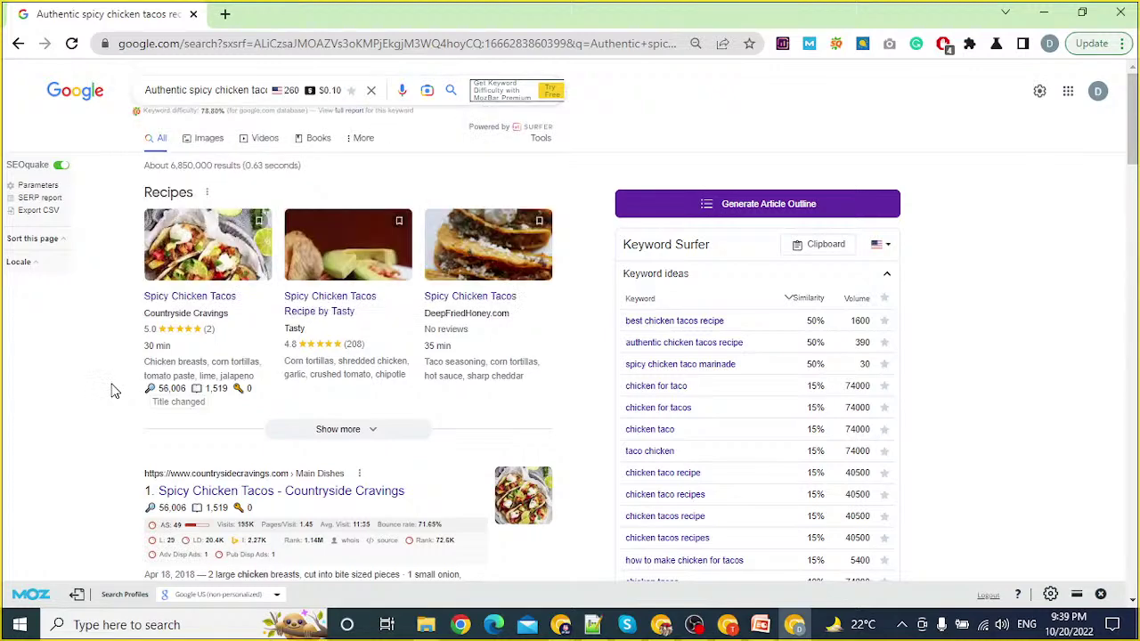
# Step: Find the exact phrase "Authentic spicy chicken tacos recipe" on the results page and check which result titles contain it
pyautogui.scroll(-2, 112, 390)
pyautogui.hotkey('ctrl', 'f')
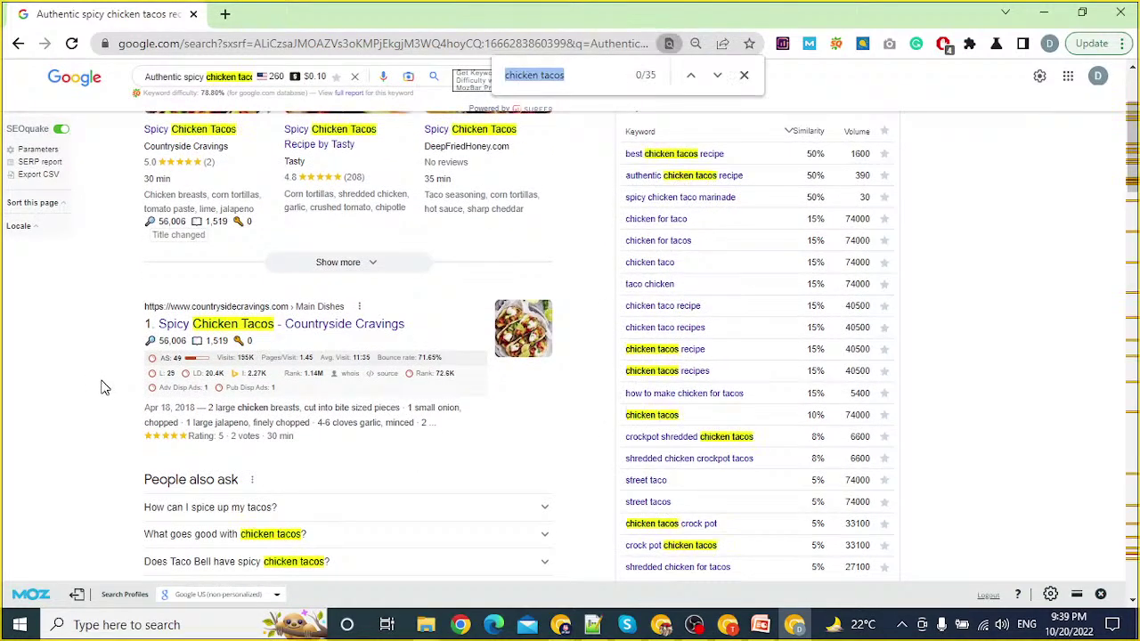
pyautogui.hotkey('ctrl', 'v')
pyautogui.scroll(10, 98, 392)
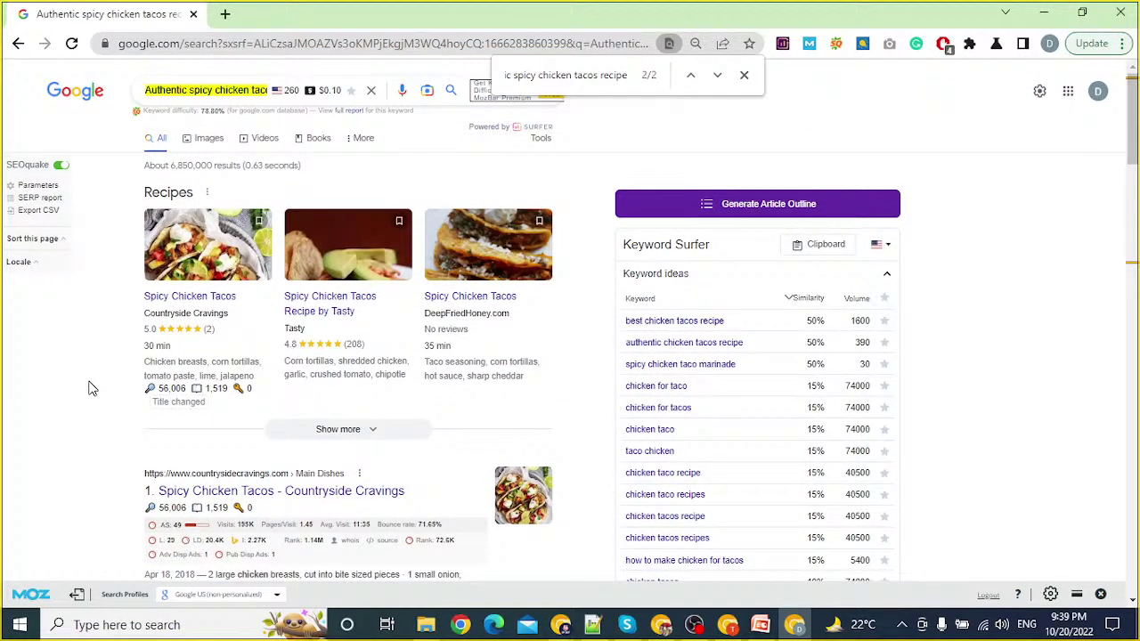
pyautogui.scroll(-5, 89, 388)
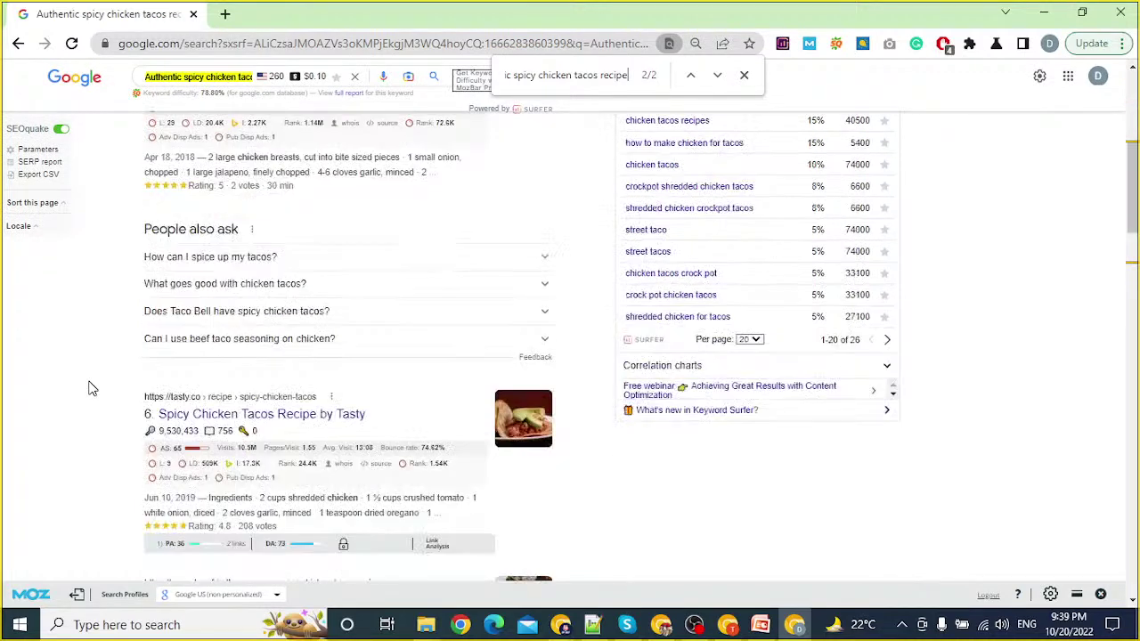
pyautogui.scroll(-3, 89, 388)
pyautogui.tripleClick(545, 75)
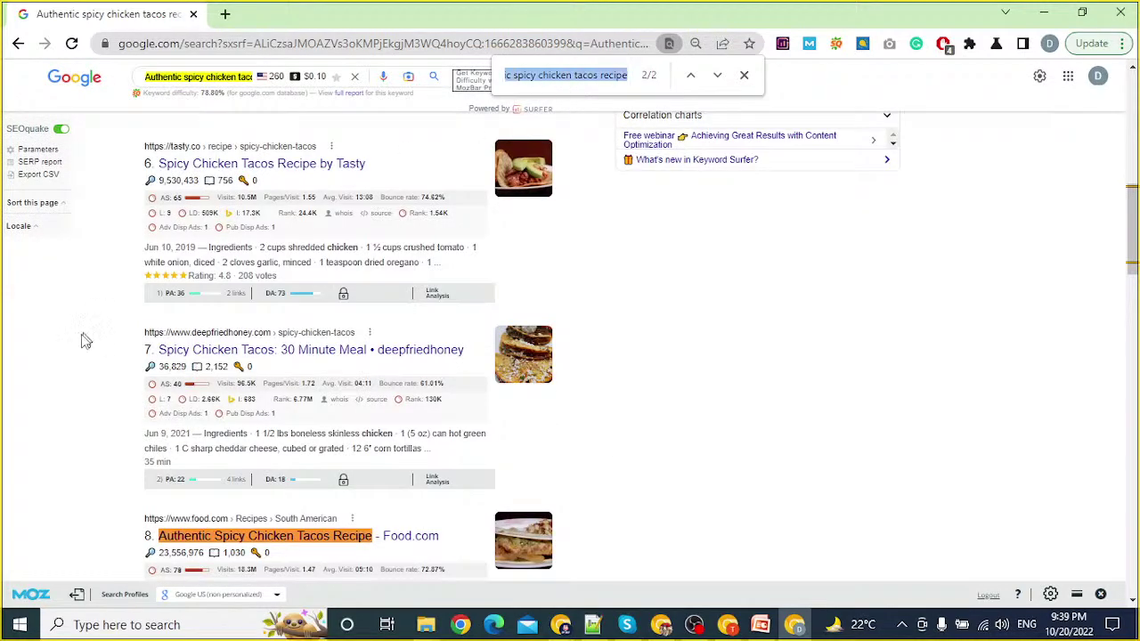
# Step: Restrict the search to page titles by running "allintitle:Authentic spicy chicken tacos recipe"
pyautogui.click(145, 76)
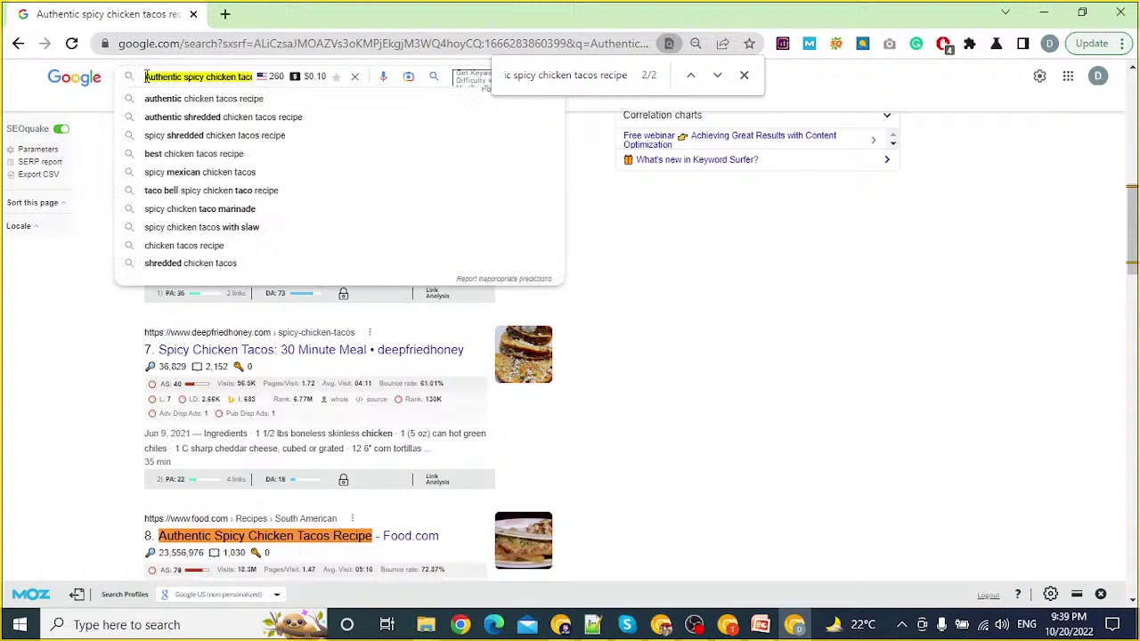
pyautogui.write('allint')
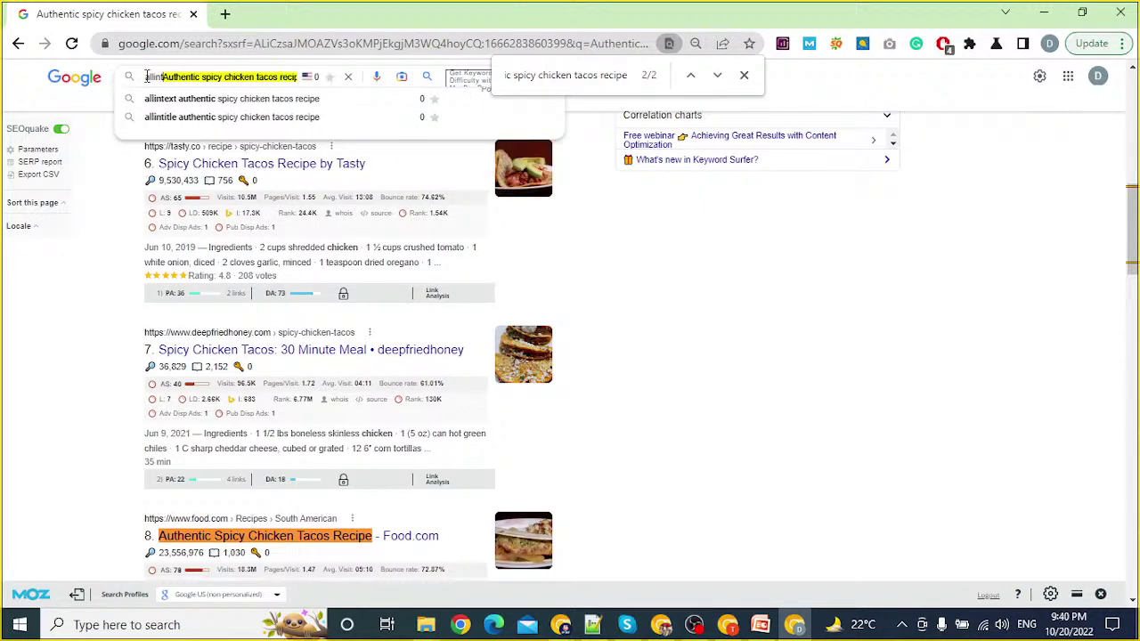
pyautogui.write('itle:')
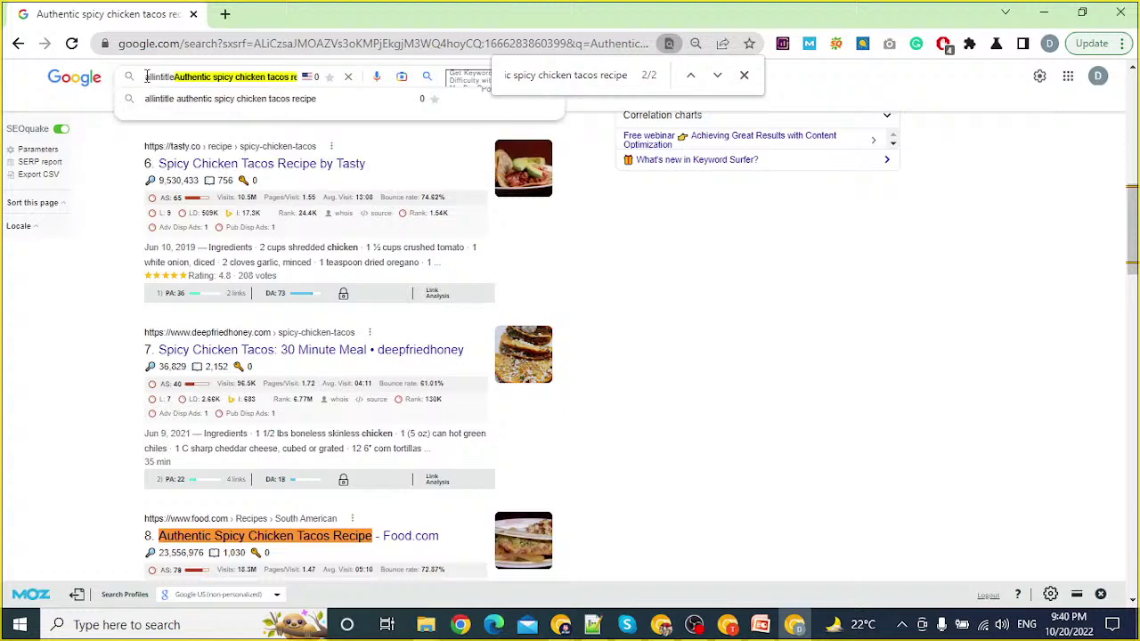
pyautogui.press('Return')
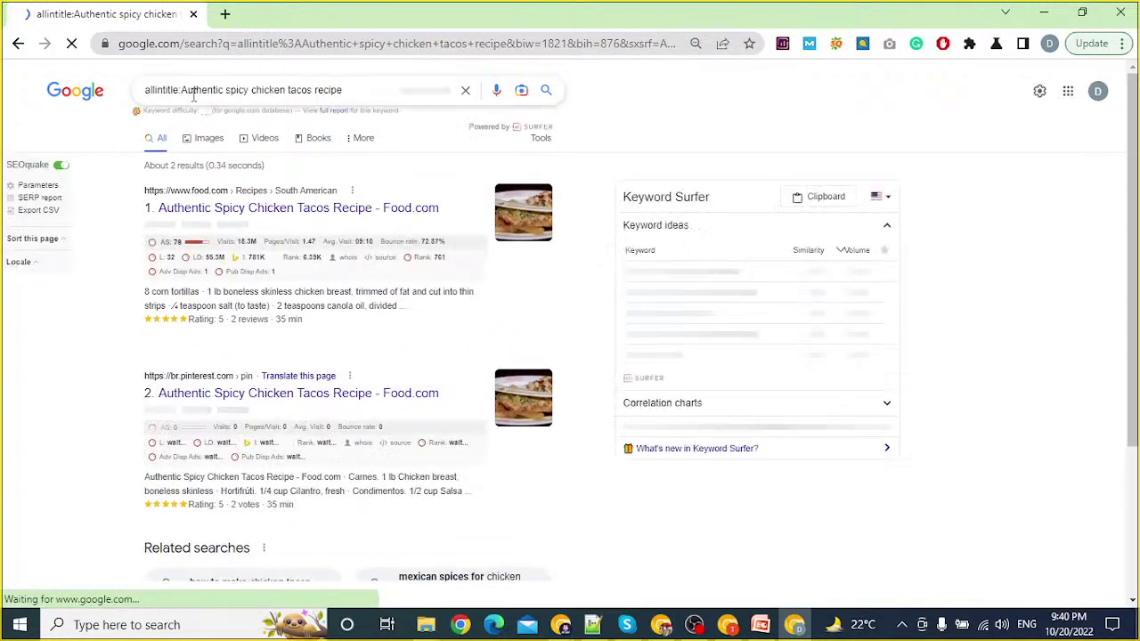
# Step: Examine the allintitle results, highlighting the result count and the exact keyword phrase in the query
pyautogui.moveTo(183, 89); pyautogui.dragTo(274, 111)
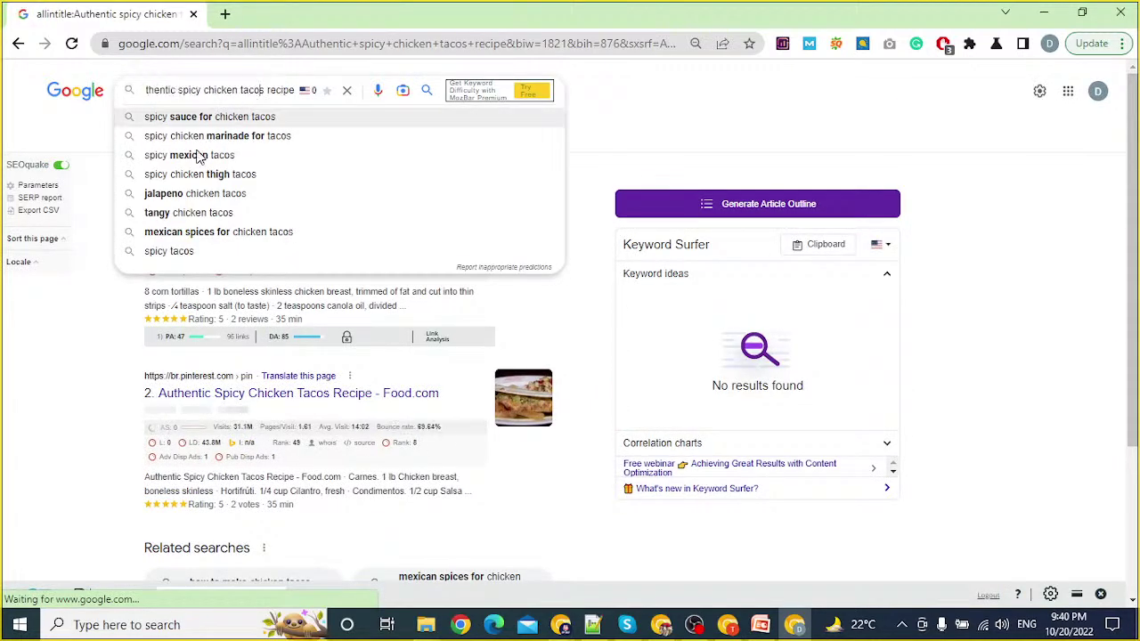
pyautogui.click(111, 308)
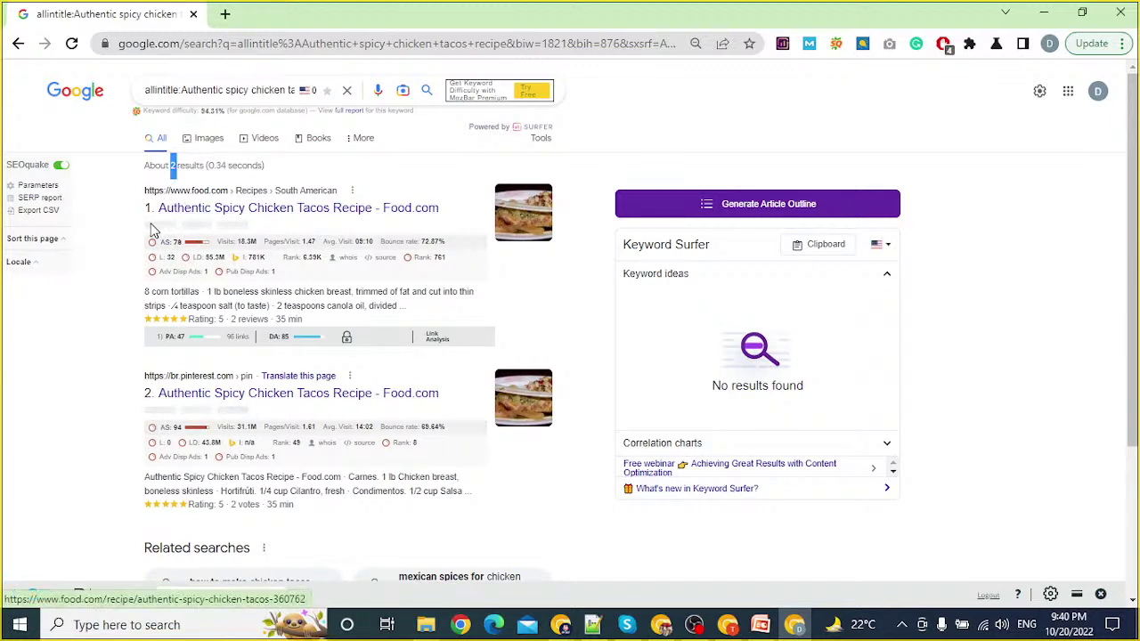
pyautogui.moveTo(170, 166); pyautogui.dragTo(184, 166)
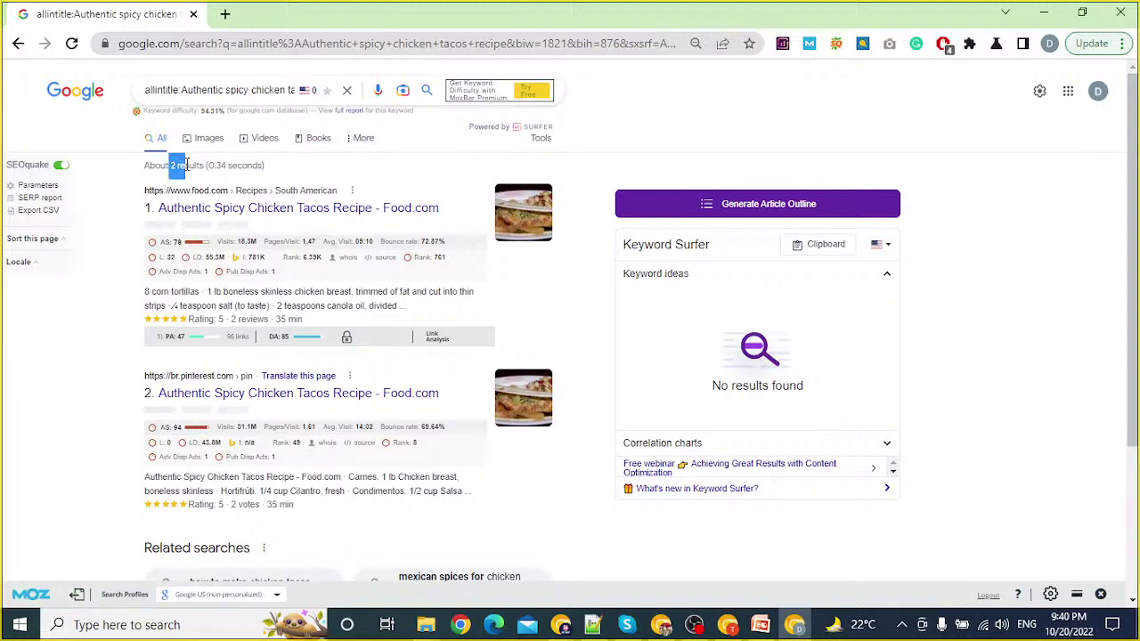
pyautogui.click(187, 89)
pyautogui.moveTo(183, 89); pyautogui.dragTo(307, 89)
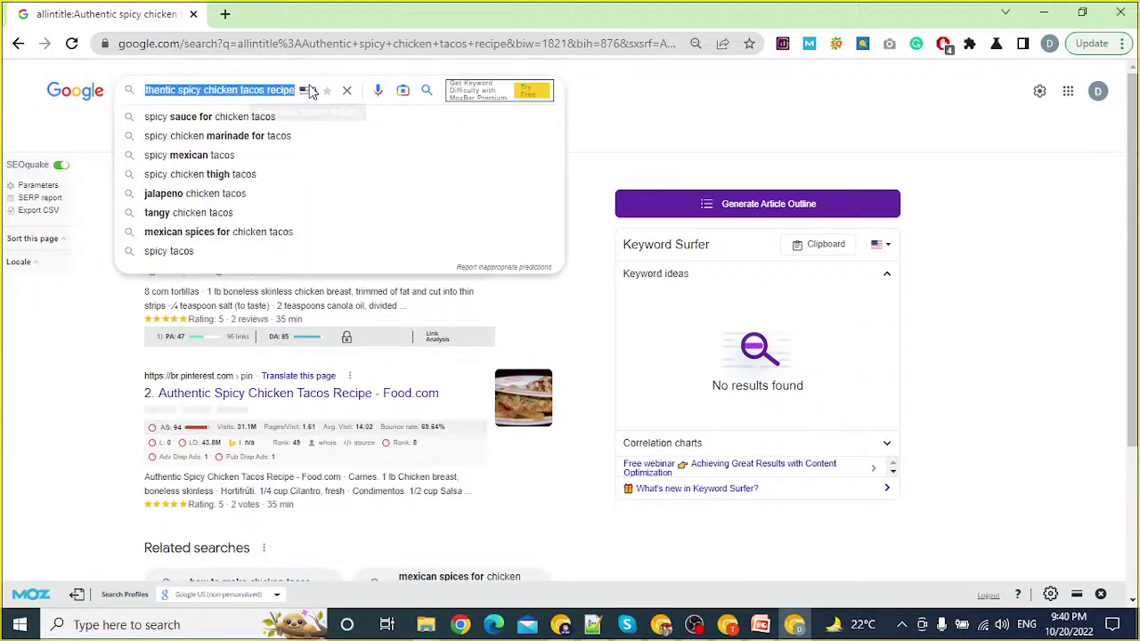
pyautogui.click(204, 89)
pyautogui.moveTo(204, 89); pyautogui.dragTo(303, 92)
pyautogui.click(182, 90)
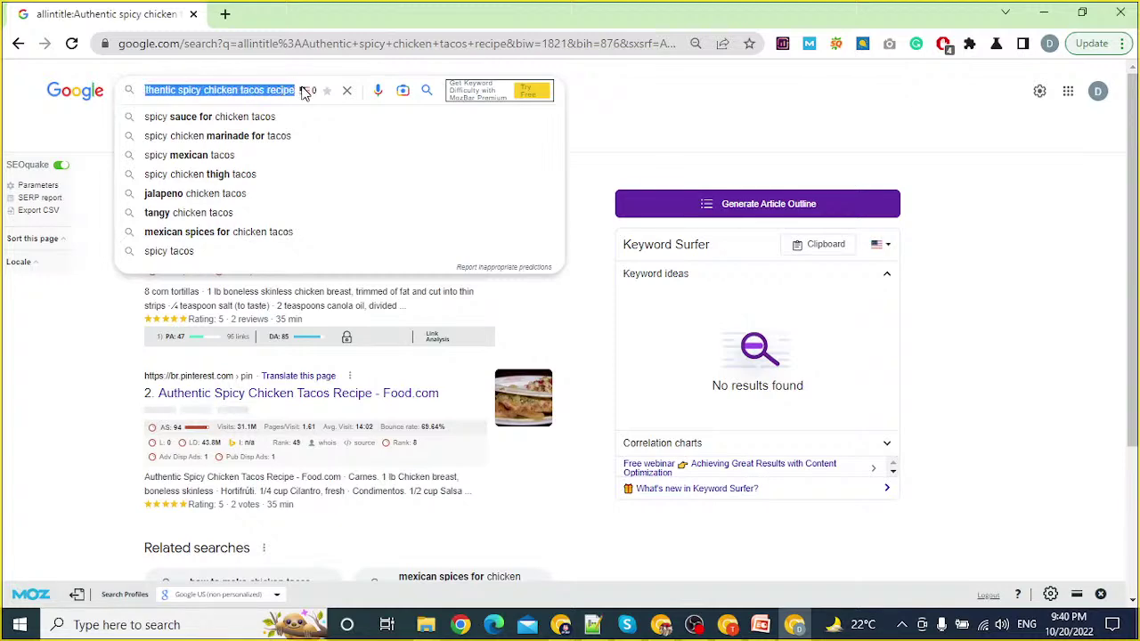
pyautogui.click(66, 407)
pyautogui.scroll(-3, 72, 407)
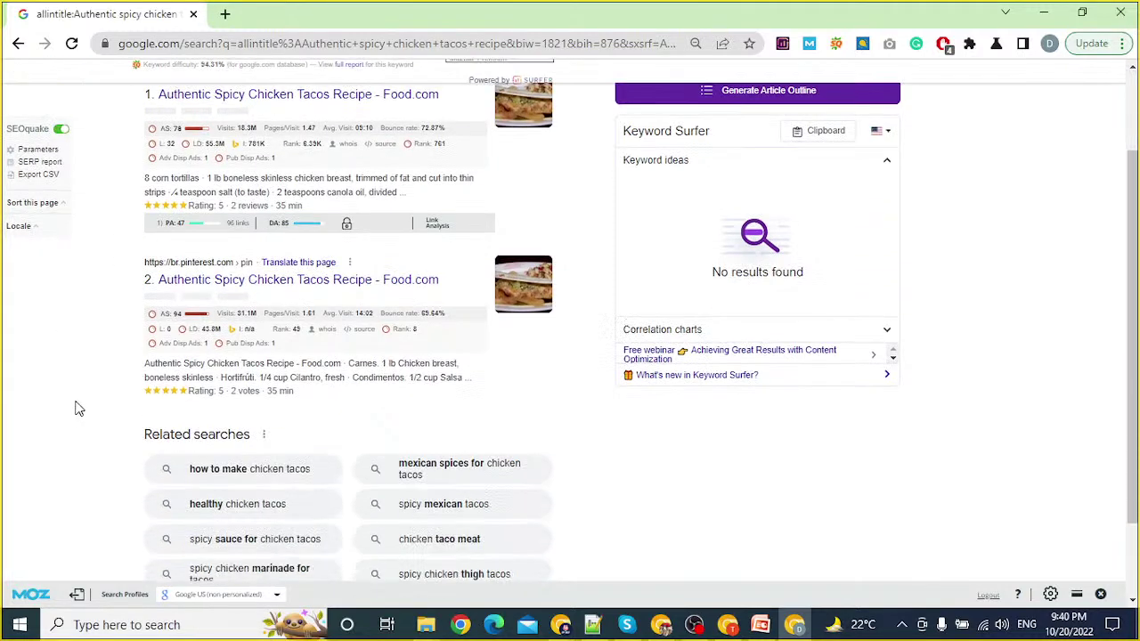
pyautogui.scroll(3, 76, 408)
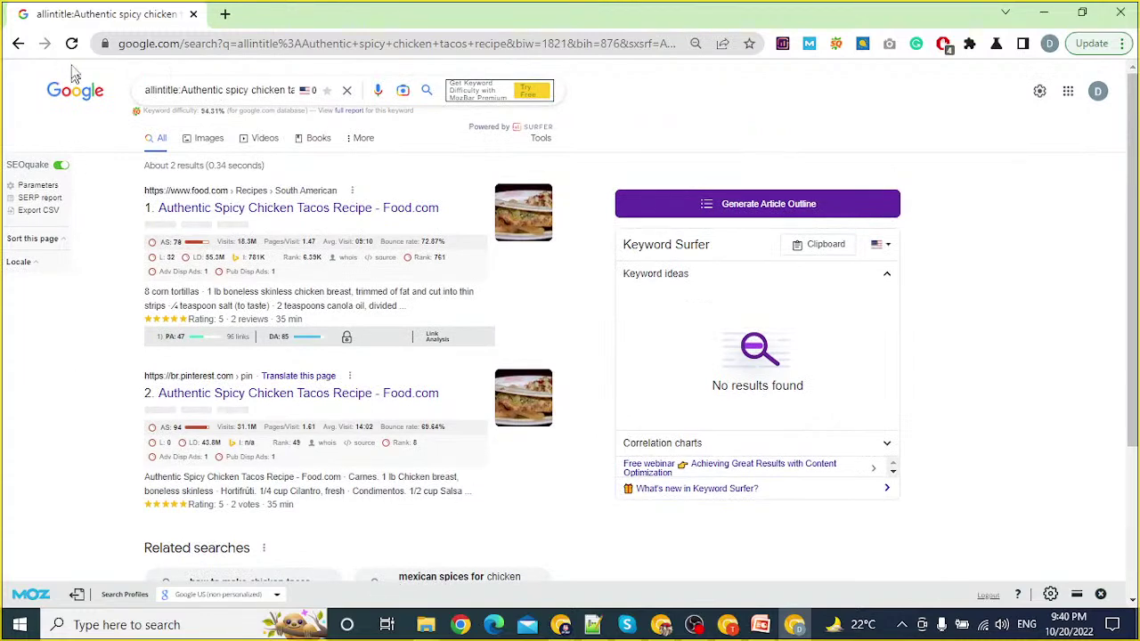
# Step: Return to the results without the allintitle operator and search the page again for "Authentic spicy chicken tacos recipe"
pyautogui.click(22, 46)
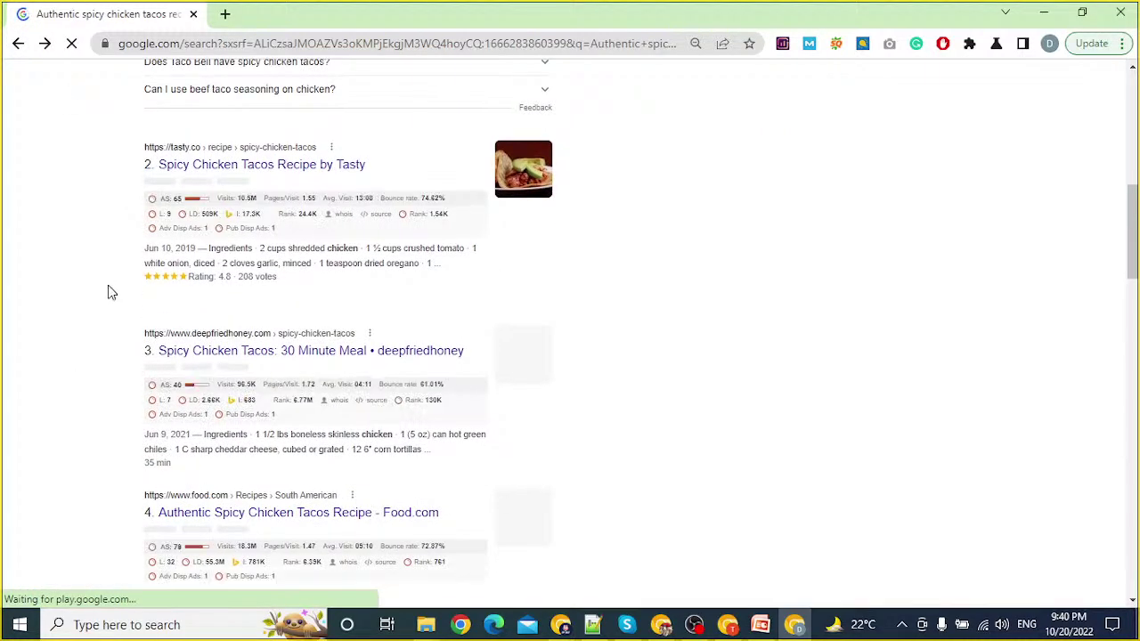
pyautogui.hotkey('ctrl', 'f')
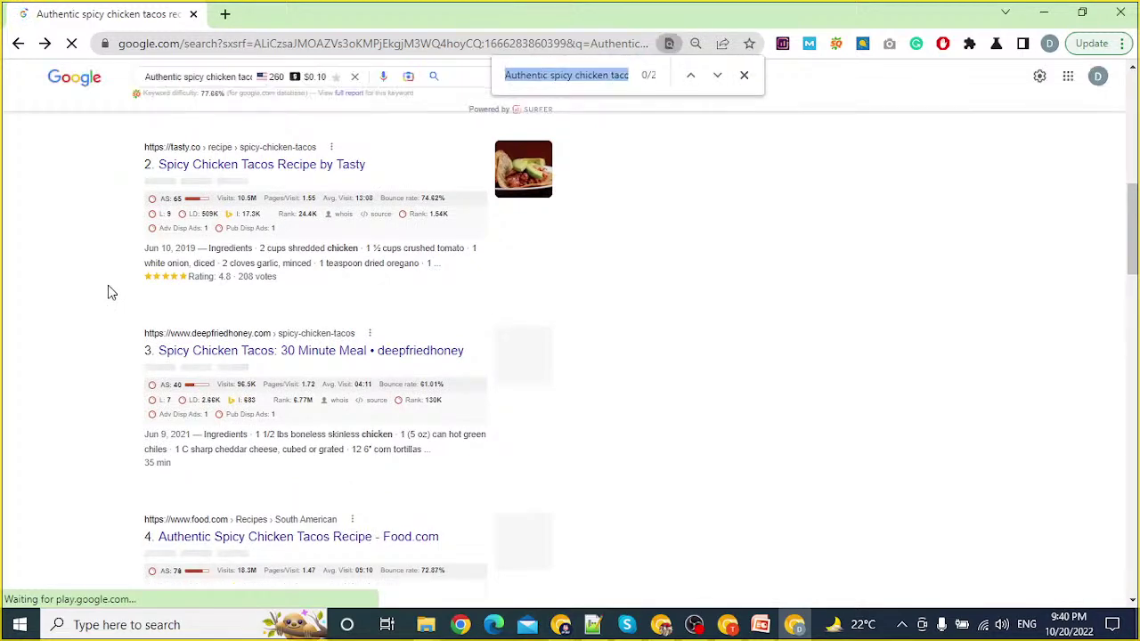
# Step: Switch to the Google Ads window showing the keyword ideas for "tacos"
pyautogui.hotkey('alt', 'Tab')
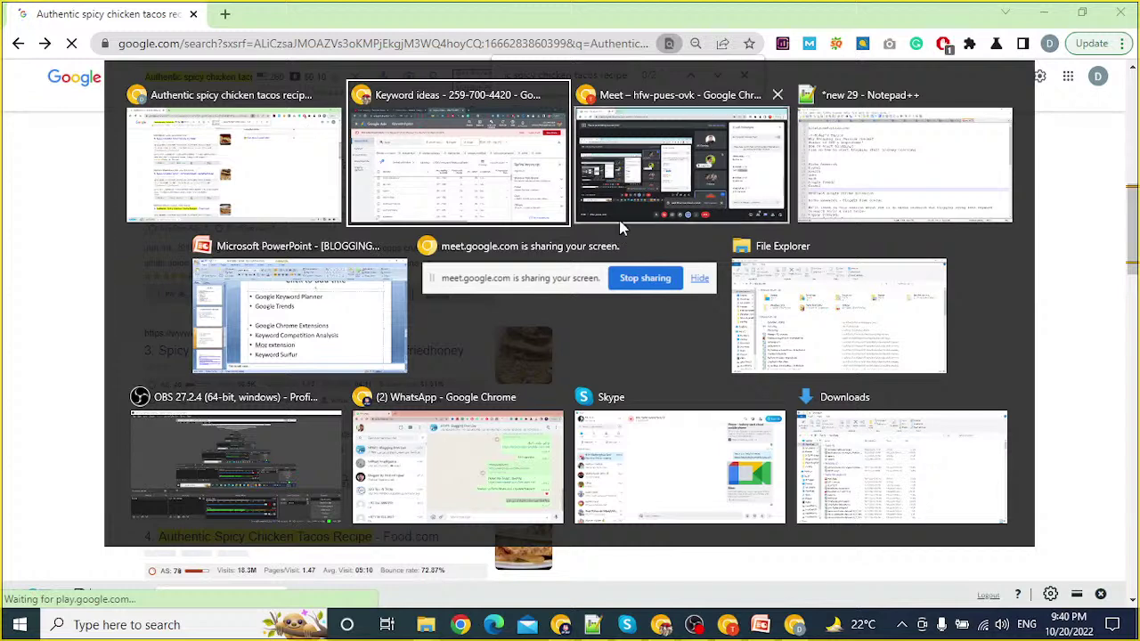
pyautogui.click(527, 185)
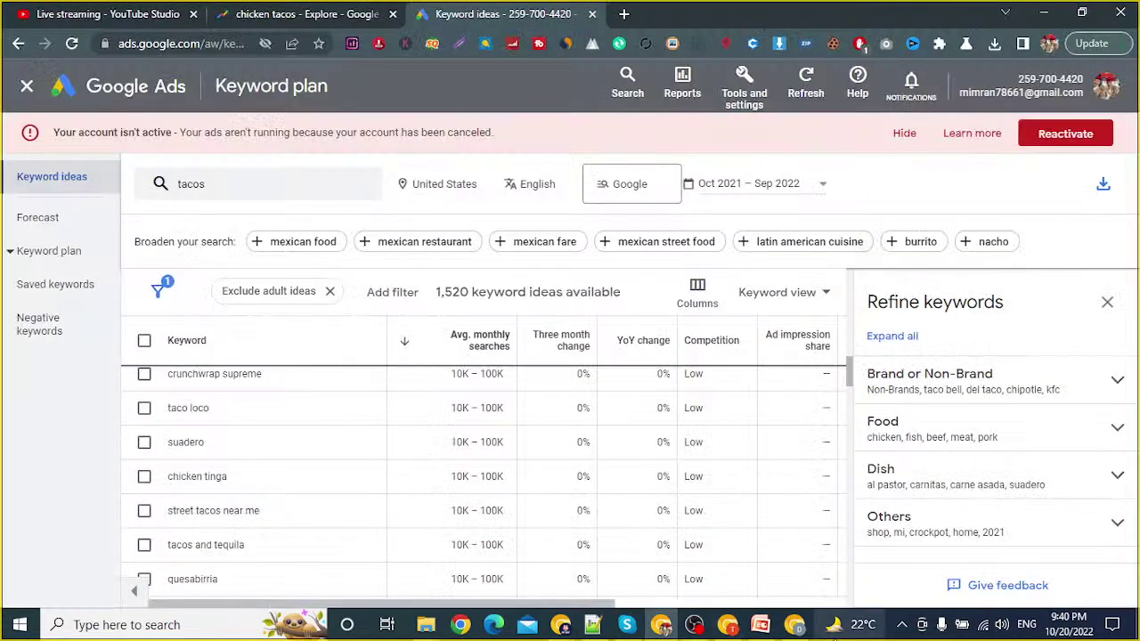
# Step: Admit the waiting participant to the Google Meet call and return to the Google search results window
pyautogui.click(797, 627)
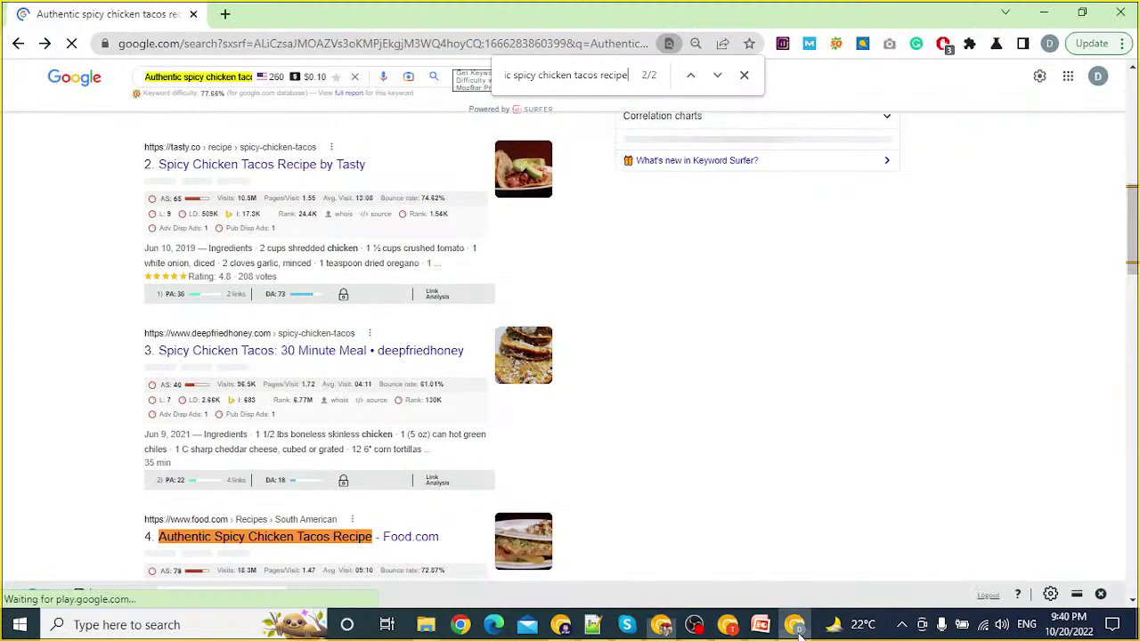
pyautogui.click(797, 627)
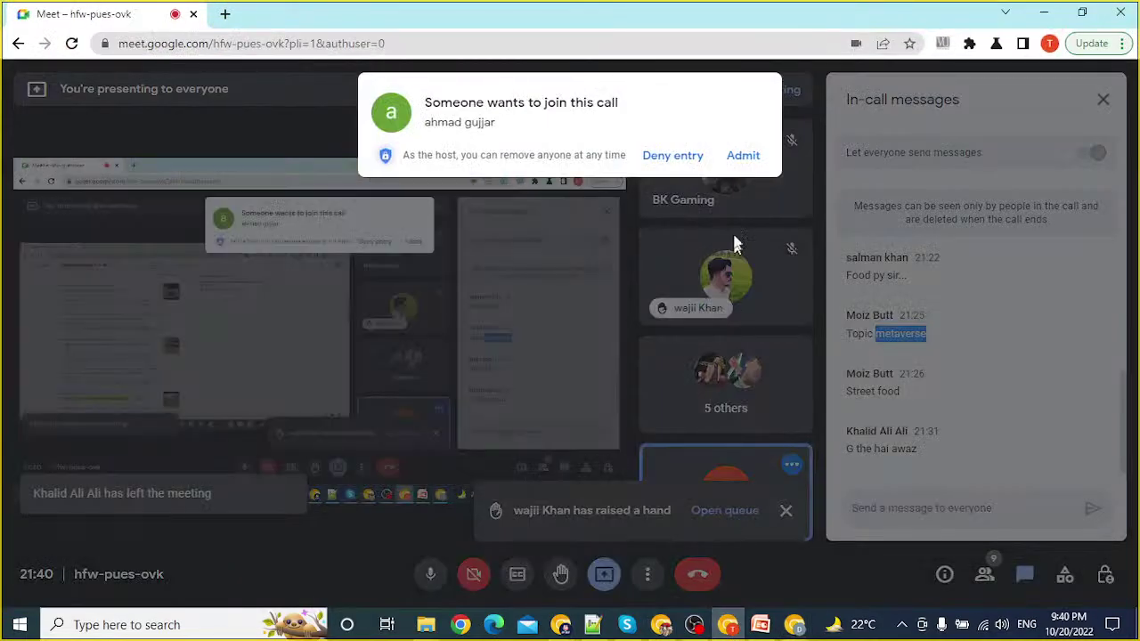
pyautogui.click(743, 156)
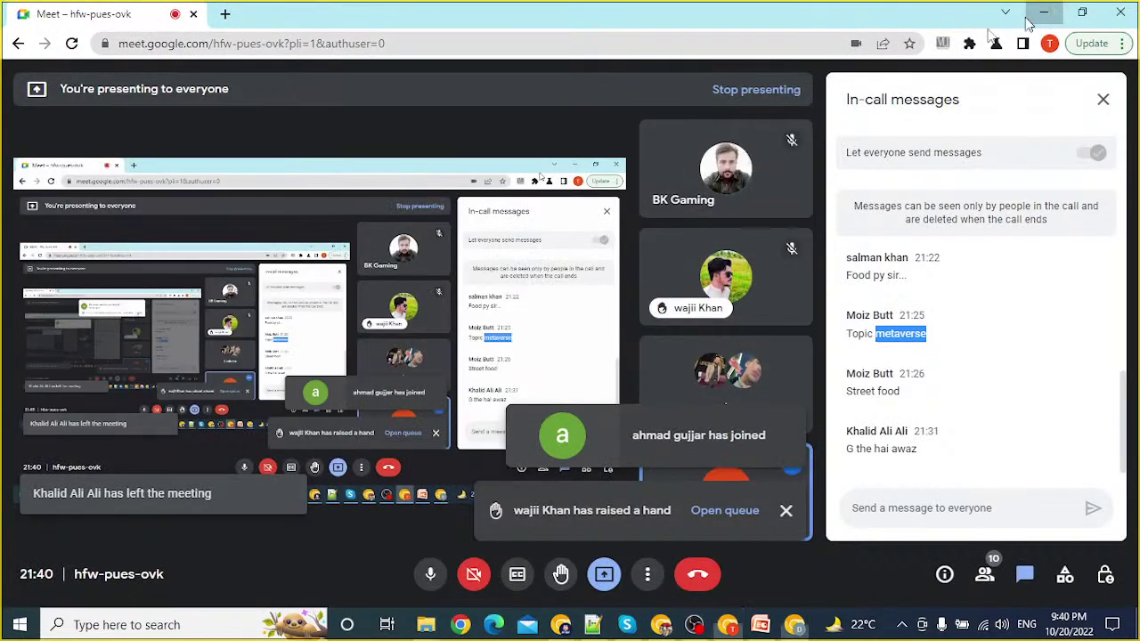
pyautogui.hotkey('alt', 'Tab')
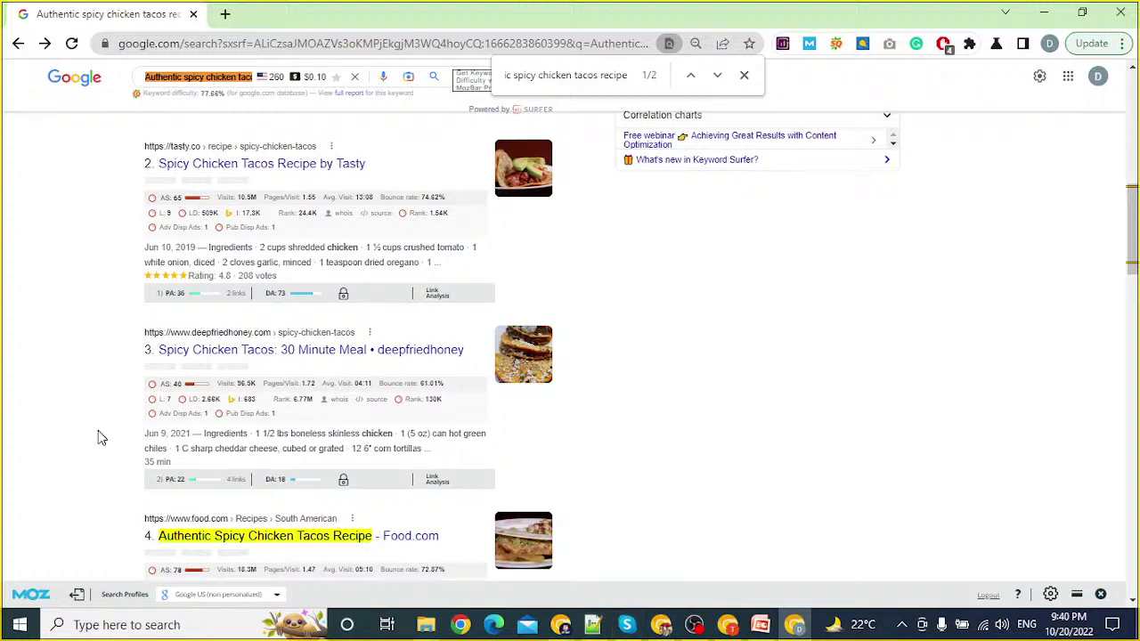
# Step: Review the ranking pages for "Authentic spicy chicken tacos recipe", comparing their titles and highlighting the PA and DA metrics of the deepfriedhoney.com result
pyautogui.scroll(-3, 80, 432)
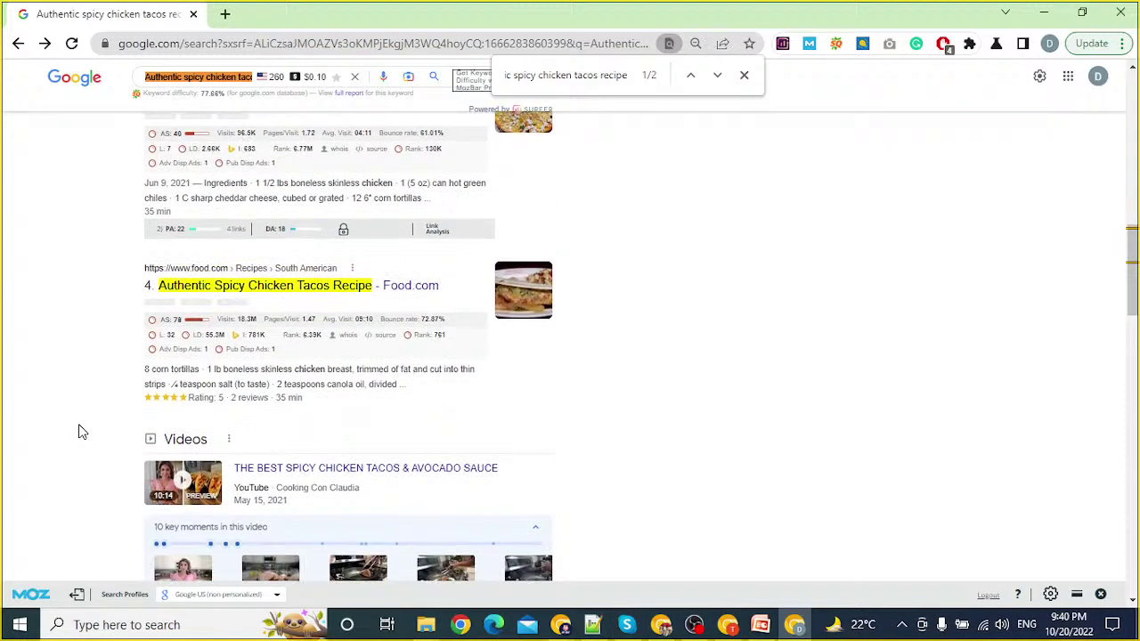
pyautogui.scroll(1, 78, 432)
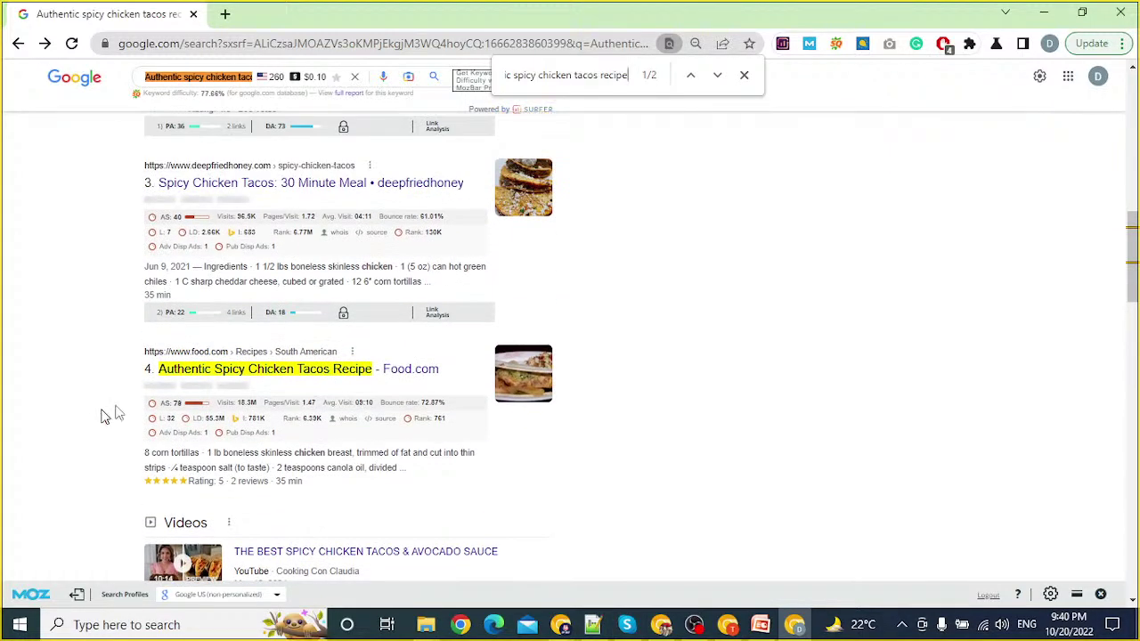
pyautogui.tripleClick(276, 311)
pyautogui.scroll(8, 94, 325)
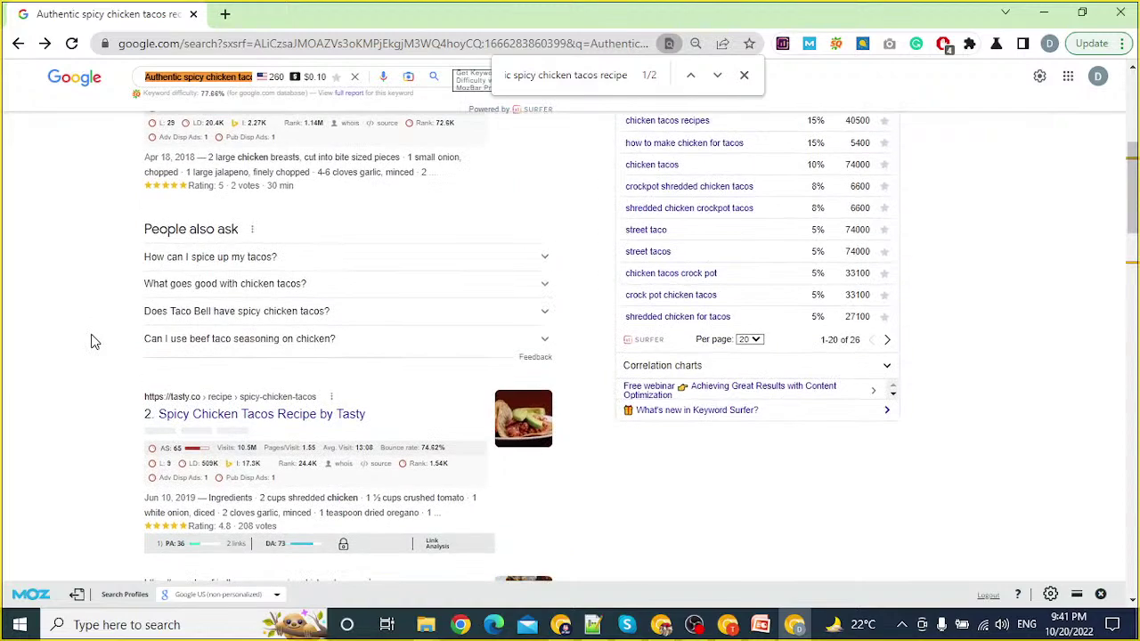
pyautogui.scroll(-8, 95, 341)
pyautogui.scroll(3, 103, 337)
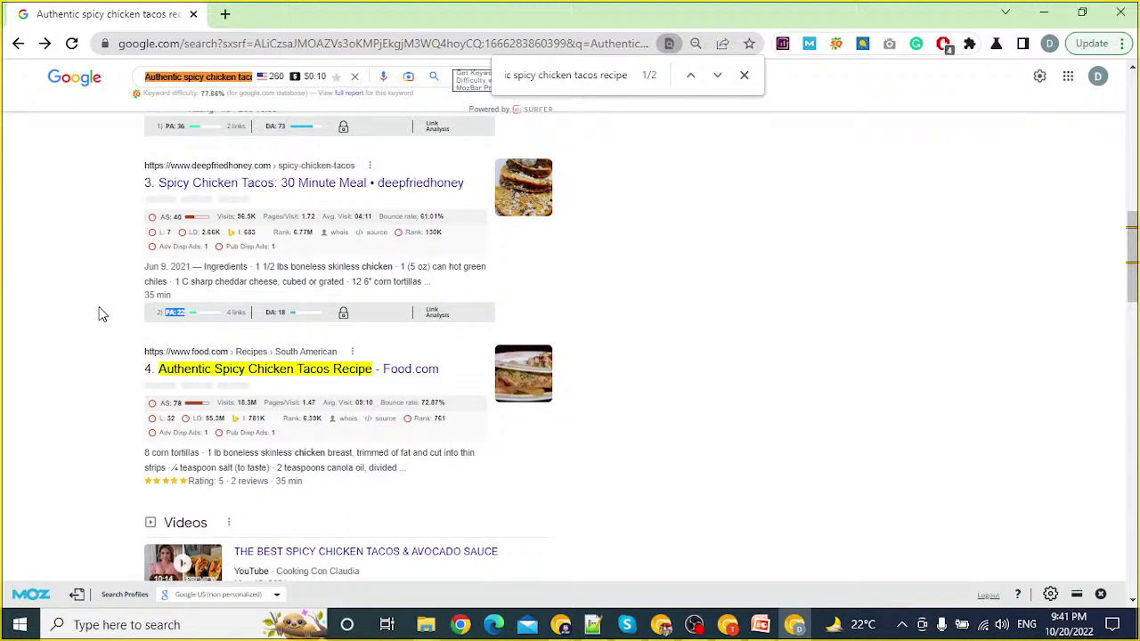
pyautogui.hotkey('alt', 'Tab')
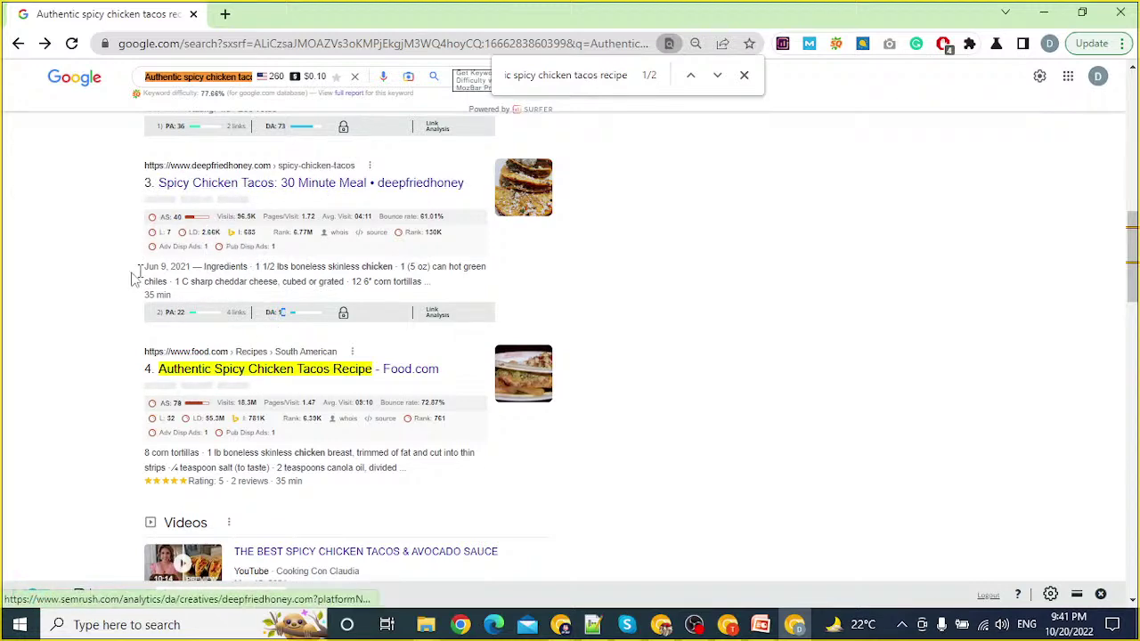
pyautogui.scroll(10, 124, 295)
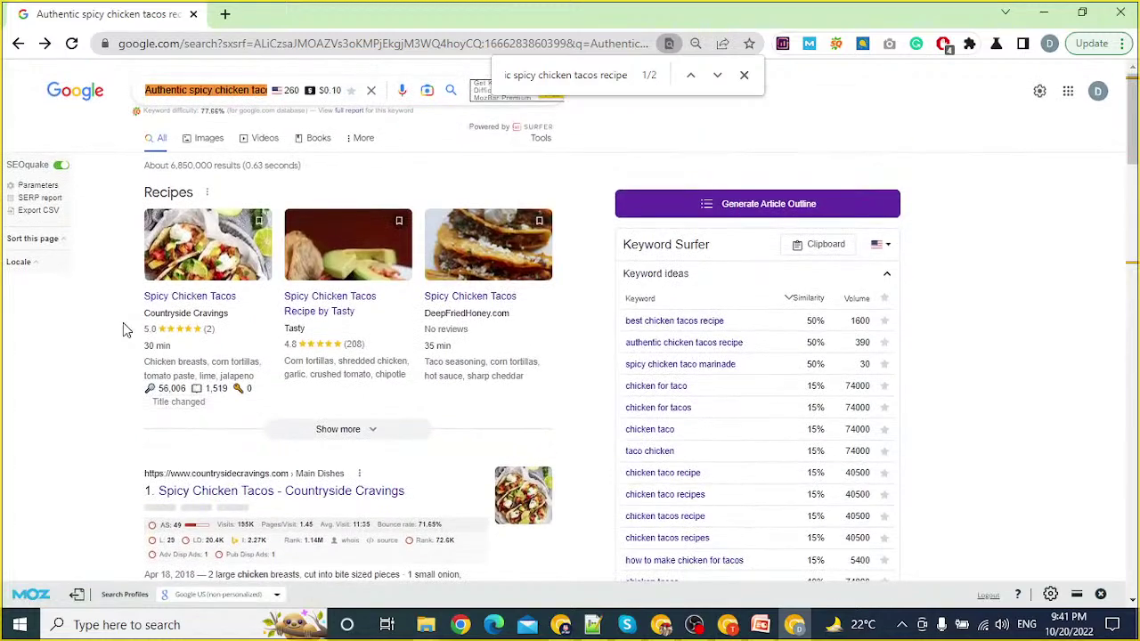
pyautogui.scroll(-3, 125, 334)
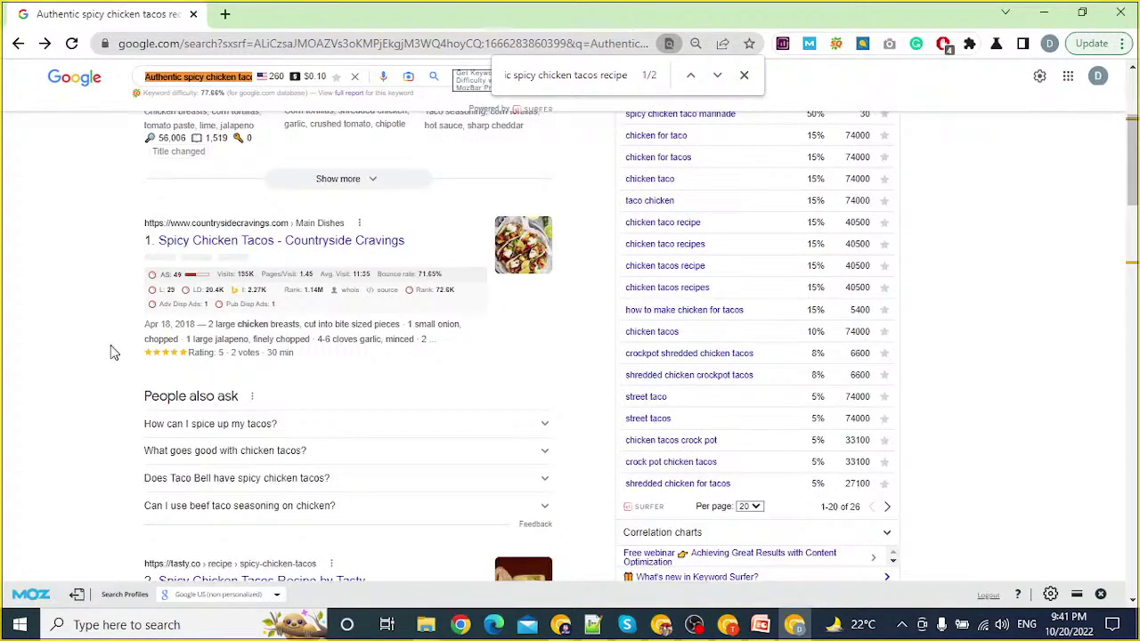
# Step: Switch from the search results to Google Ads Keyword Planner and examine the average monthly searches of the "tacos" keyword ideas
pyautogui.scroll(3, 124, 341)
pyautogui.scroll(-2, 124, 415)
pyautogui.scroll(-3, 125, 416)
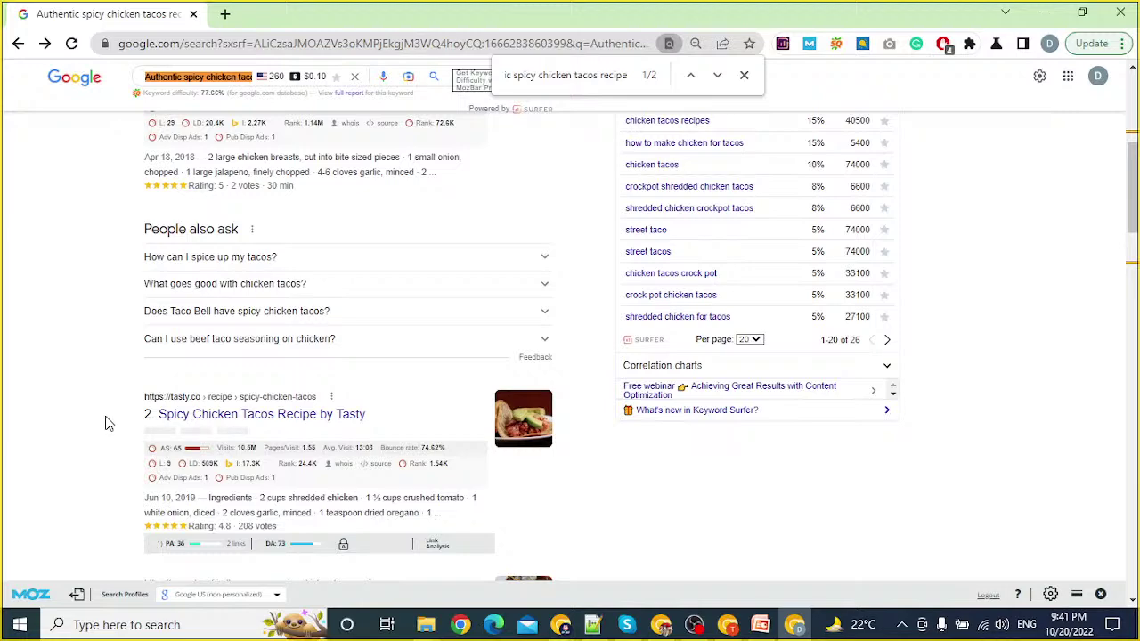
pyautogui.hotkey('alt', 'Tab')
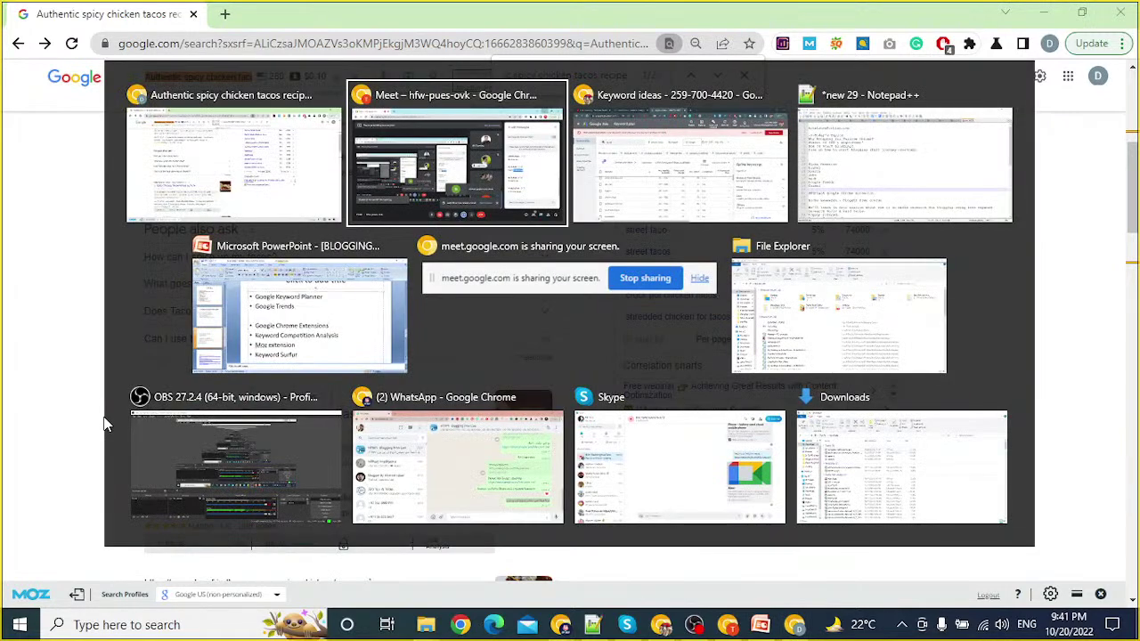
pyautogui.hotkey('alt', 'Tab')
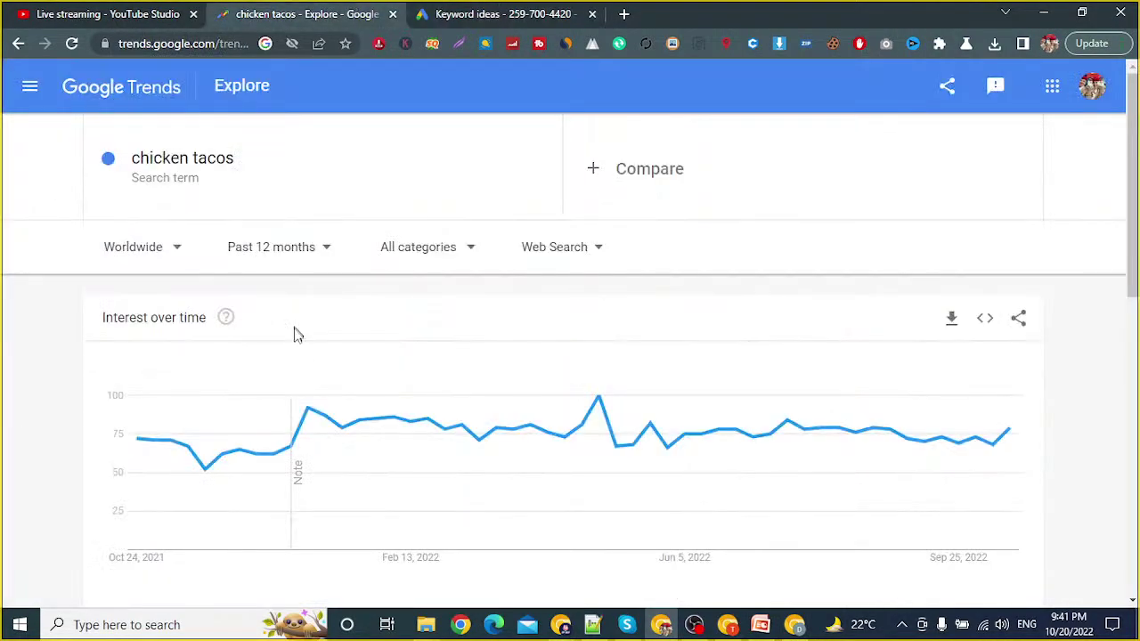
pyautogui.click(412, 12)
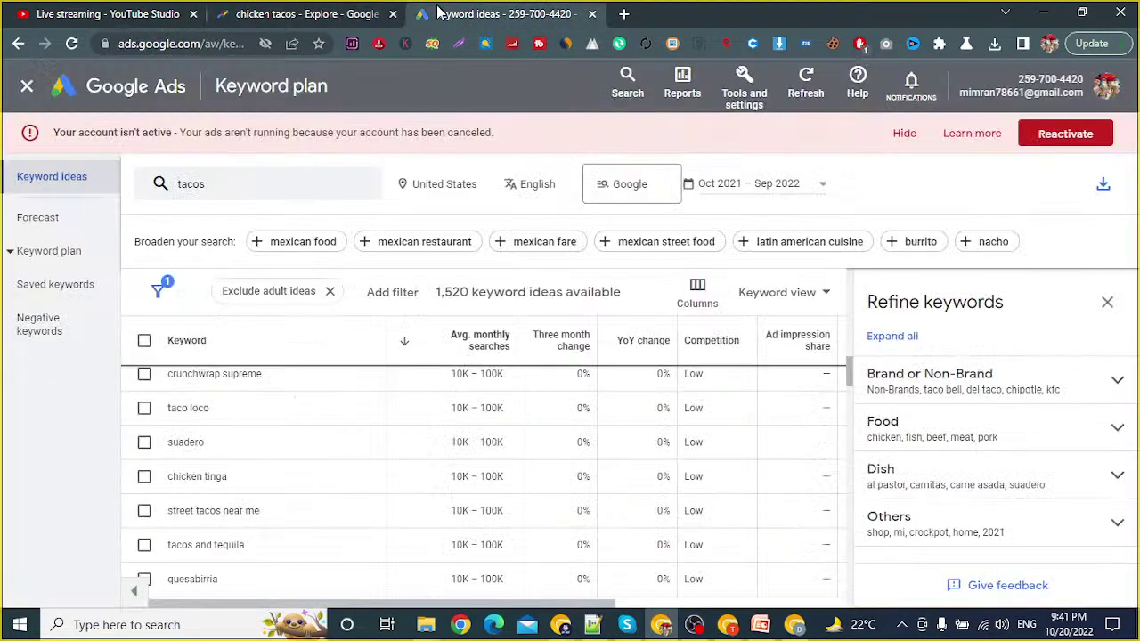
pyautogui.scroll(-5, 261, 436)
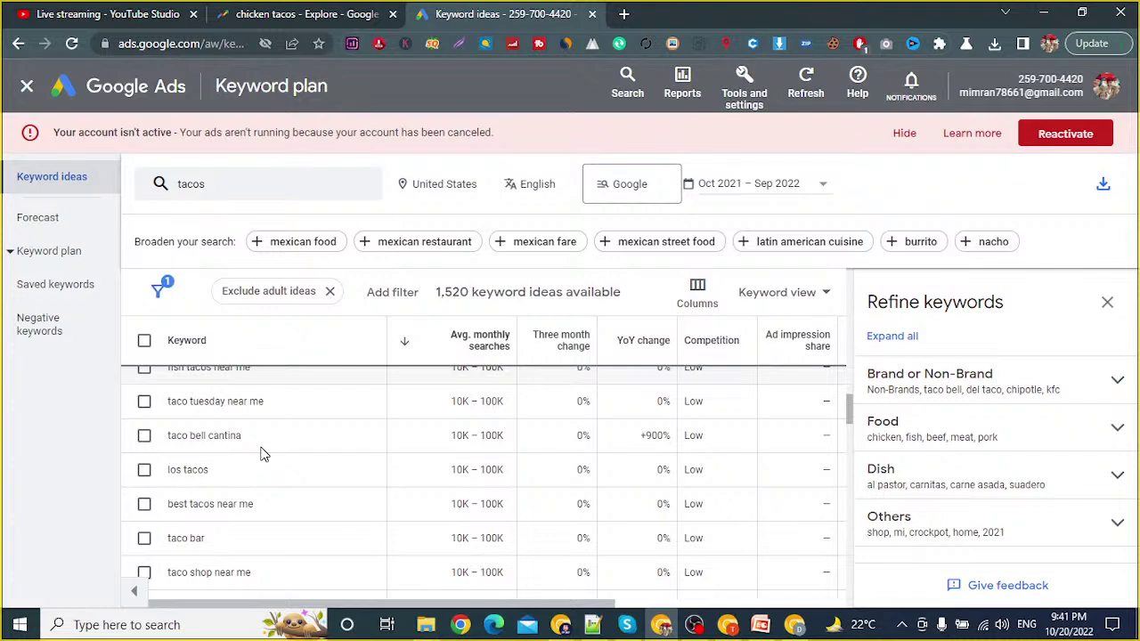
pyautogui.moveTo(449, 475); pyautogui.dragTo(514, 489)
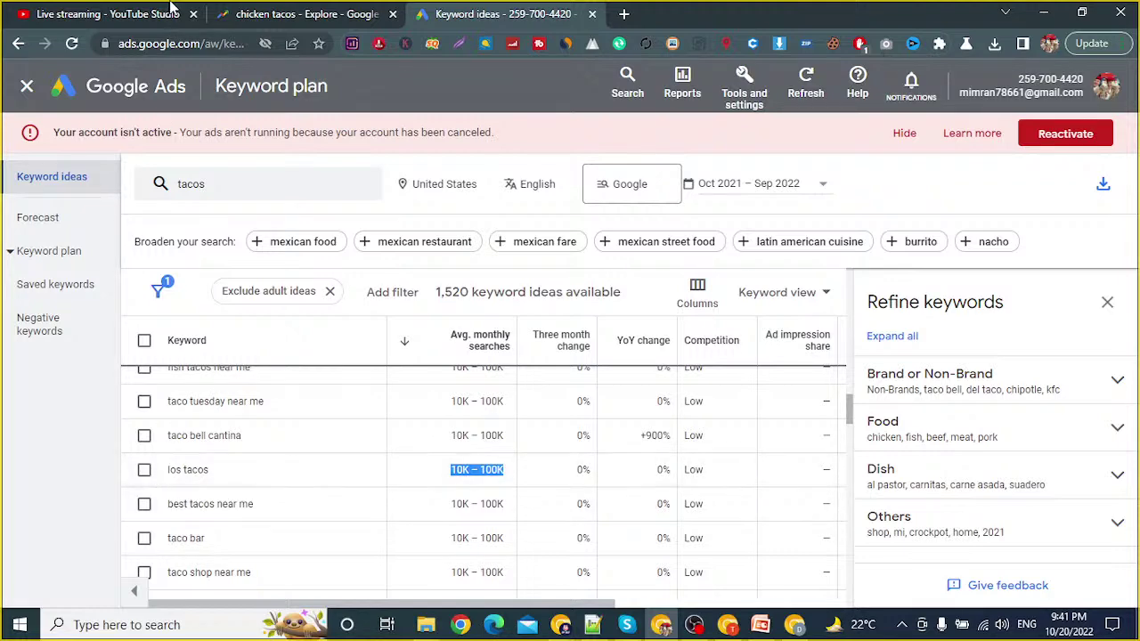
# Step: Switch to Google Trends and examine the interest over time and by region for "chicken tacos"
pyautogui.click(290, 14)
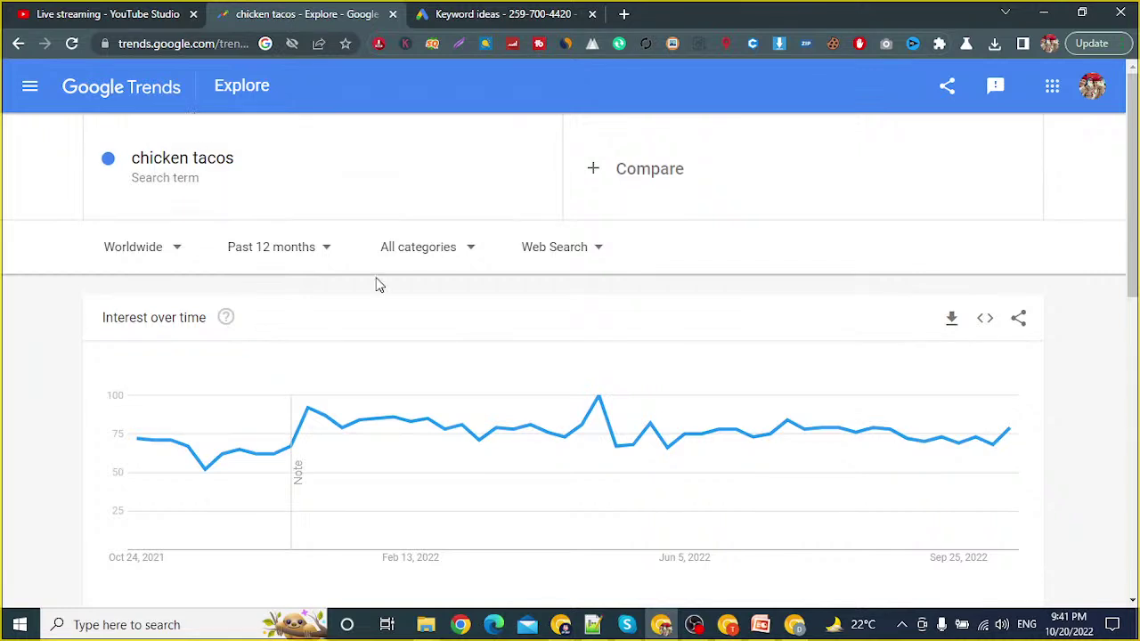
pyautogui.scroll(-1, 979, 378)
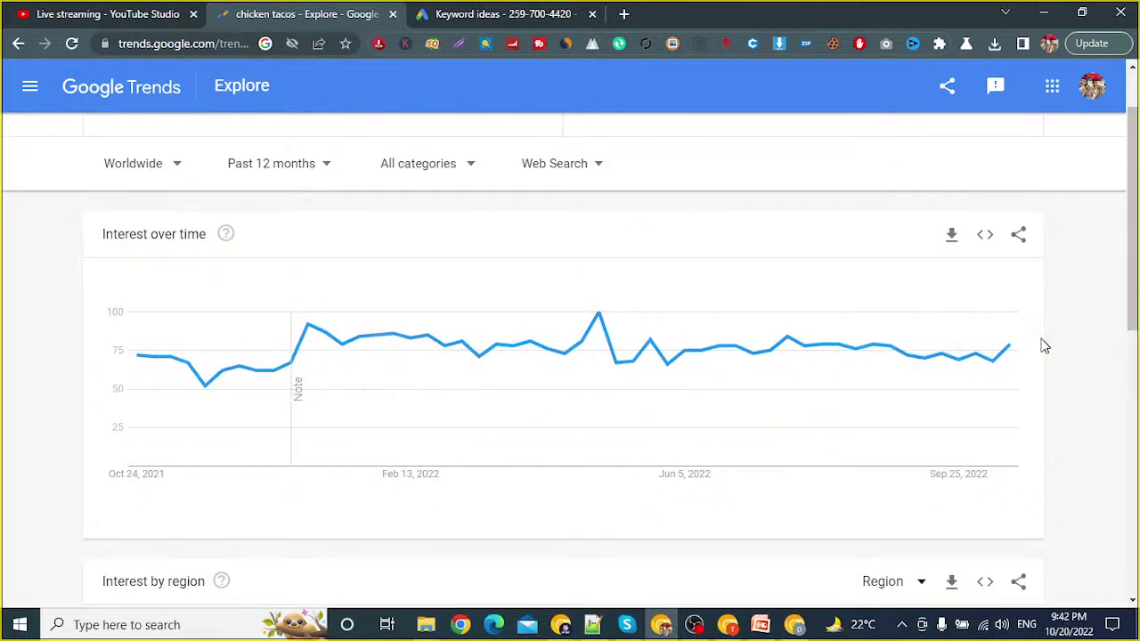
pyautogui.scroll(-3, 1046, 346)
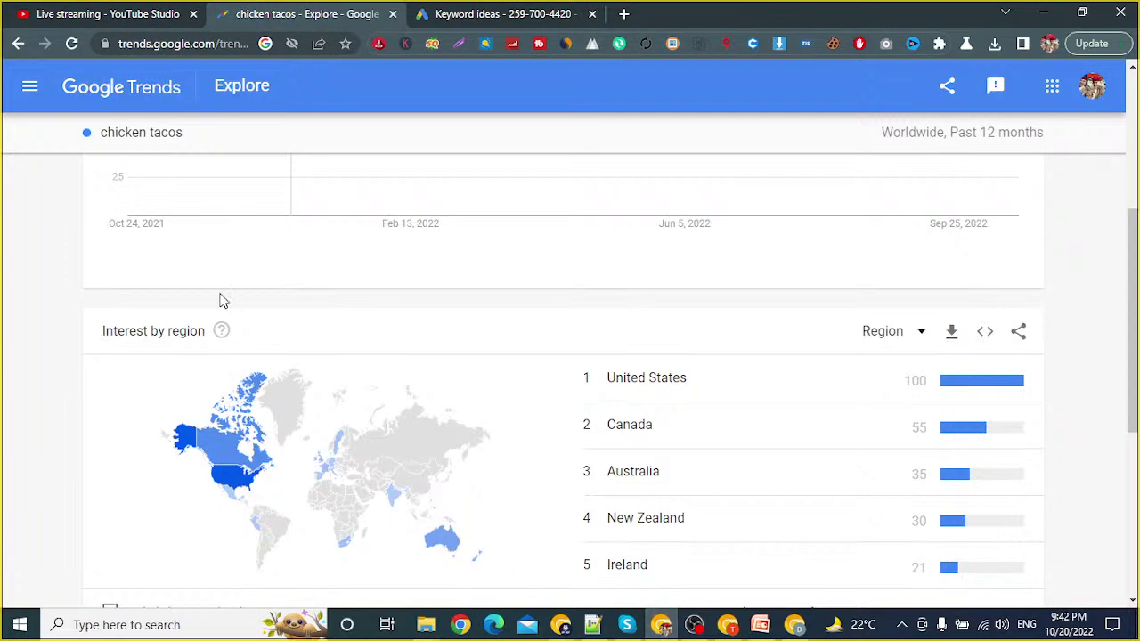
# Step: Return to the Google results for the authentic spicy chicken tacos recipe and highlight the words "chicken tacos" within the query
pyautogui.click(728, 626)
pyautogui.click(727, 625)
pyautogui.click(727, 625)
pyautogui.click(728, 625)
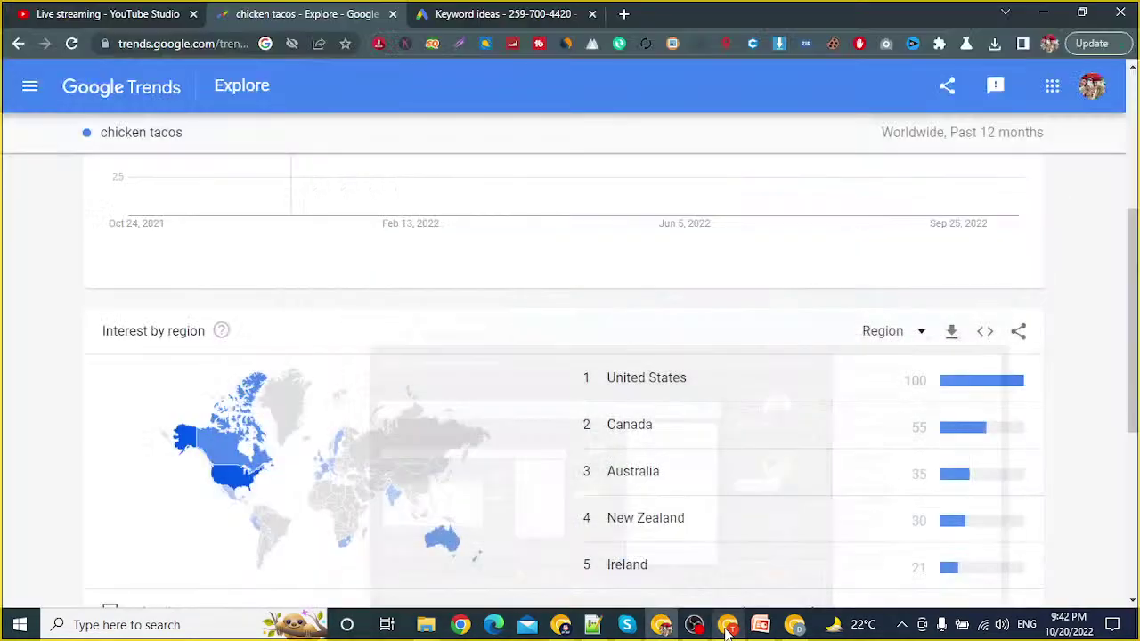
pyautogui.click(759, 625)
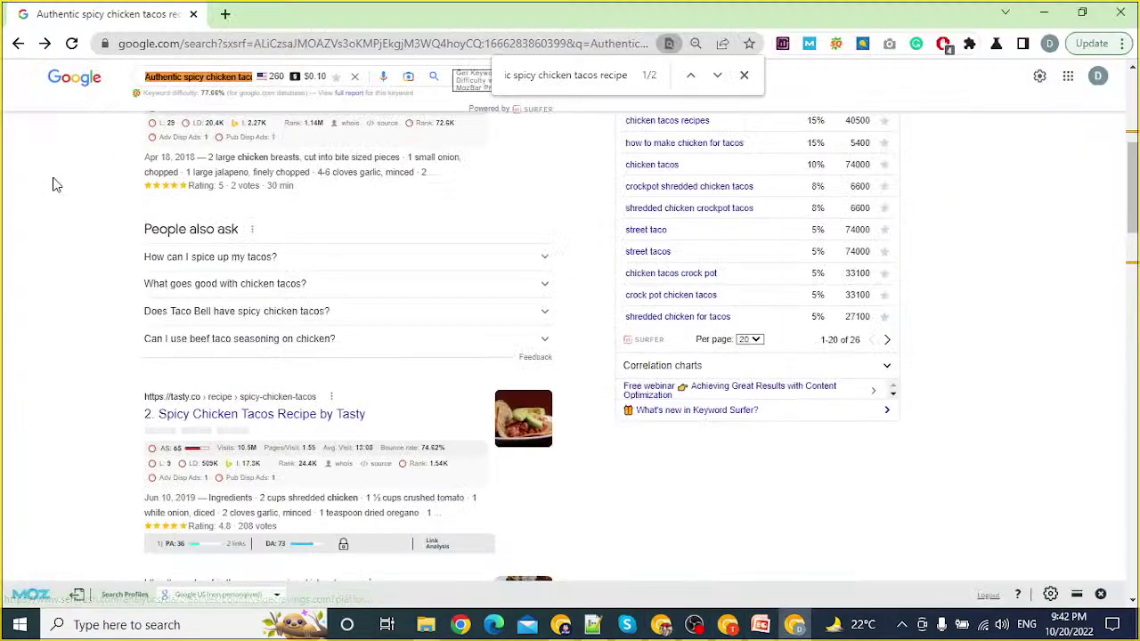
pyautogui.scroll(5, 72, 189)
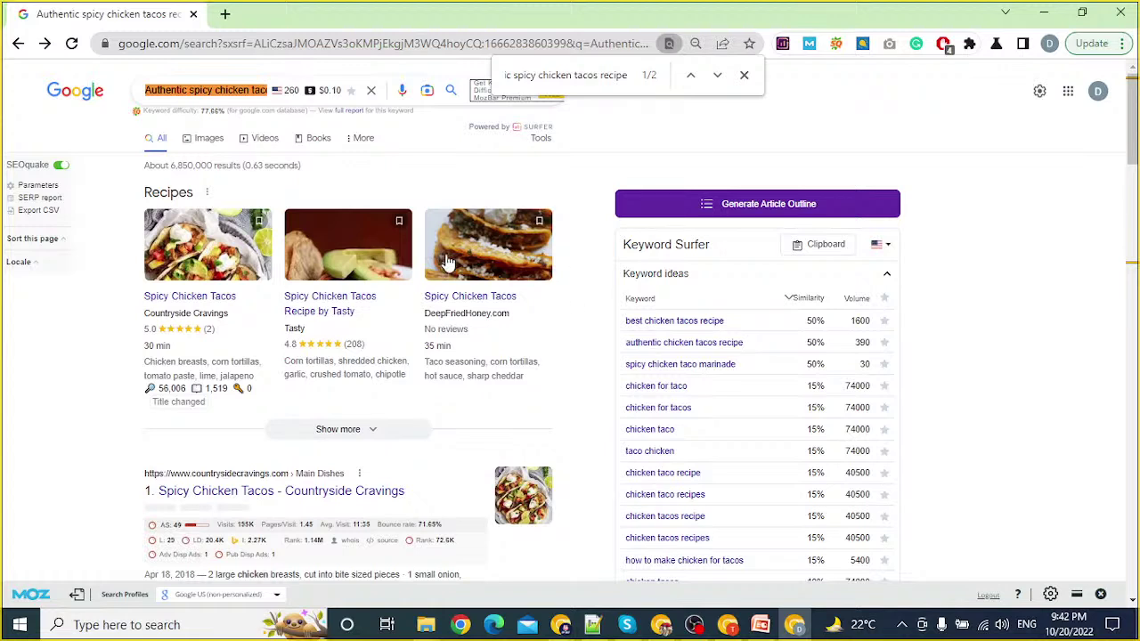
pyautogui.click(221, 94)
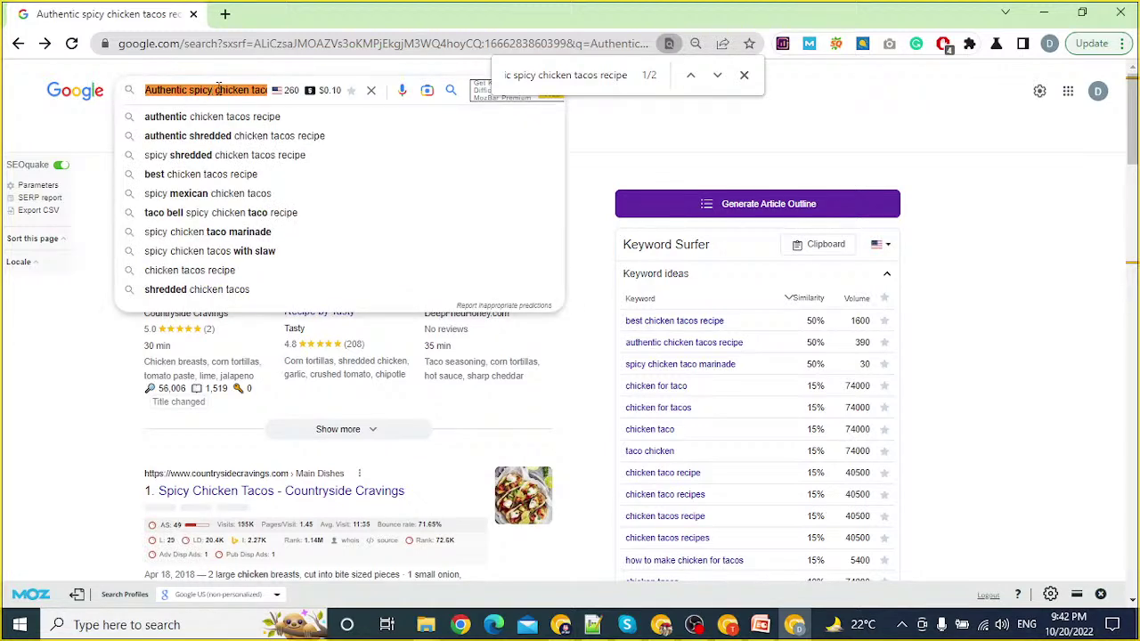
pyautogui.moveTo(214, 89)
pyautogui.mouseDown()
pyautogui.moveTo(262, 89)
pyautogui.moveTo(236, 84)
pyautogui.mouseUp()
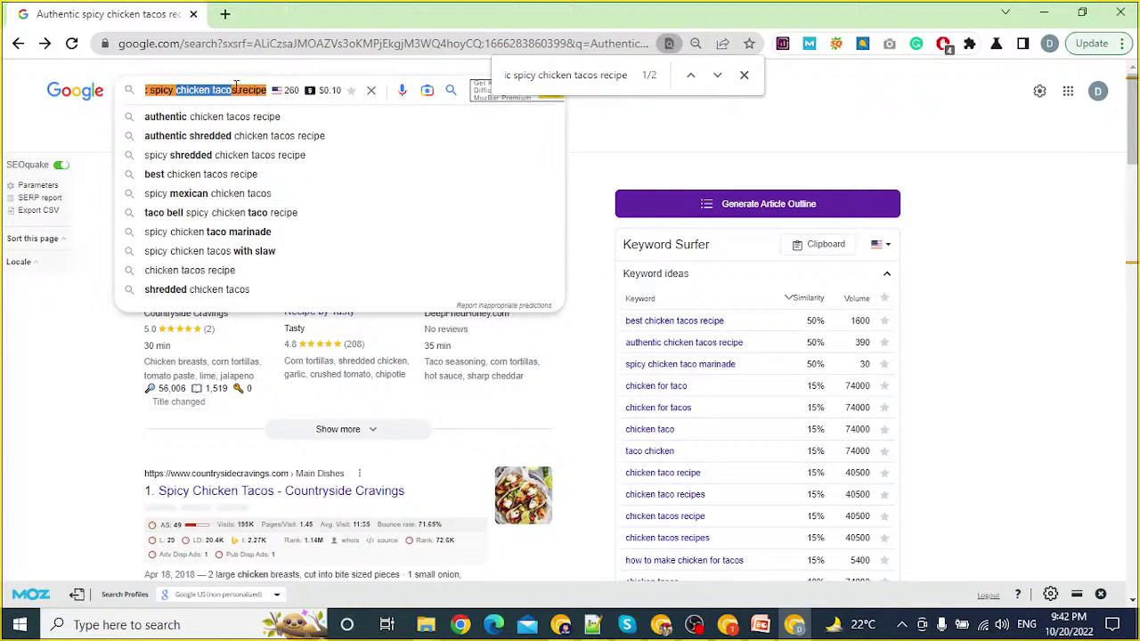
pyautogui.click(96, 290)
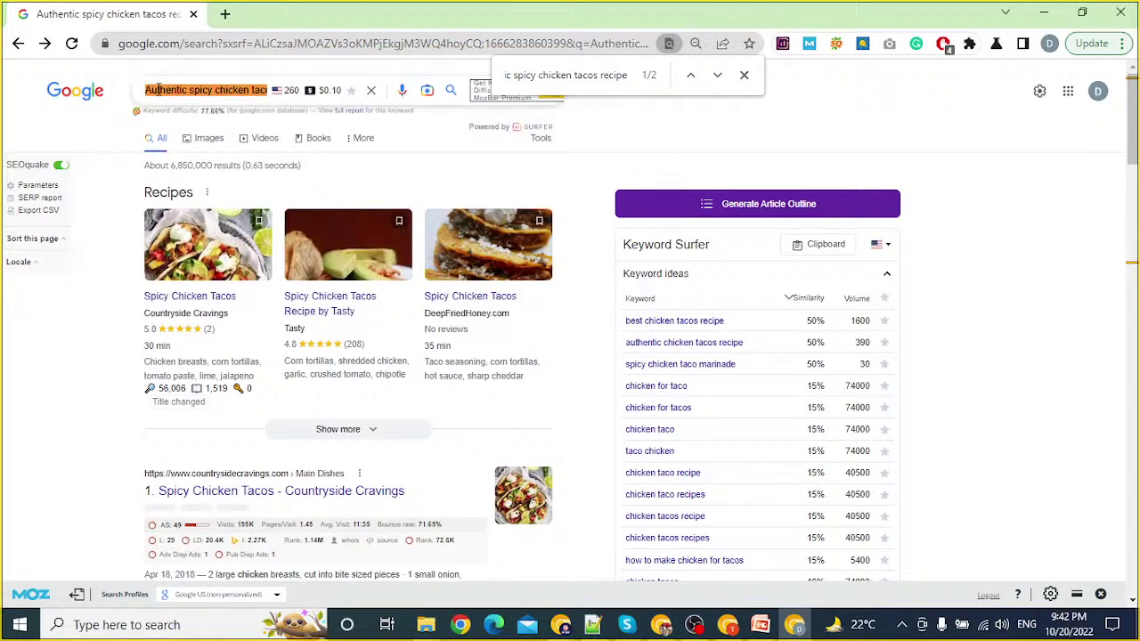
# Step: Clear the recipe query, close the in-page find bar and search Google for "chicken tacos"
pyautogui.tripleClick(166, 90)
pyautogui.press('BackSpace')
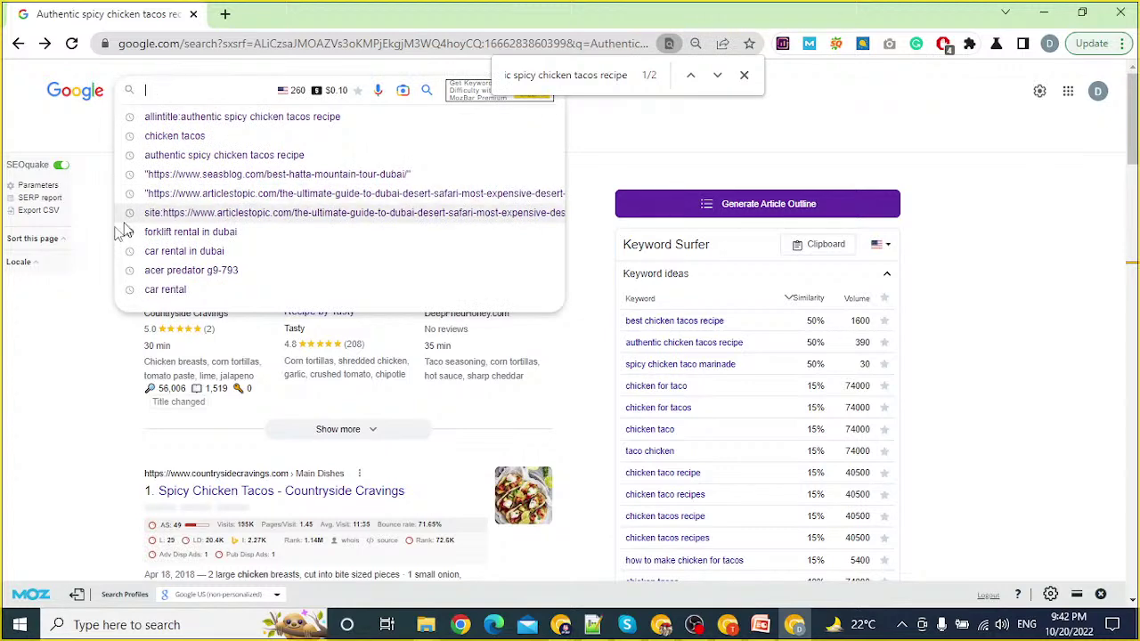
pyautogui.click(101, 323)
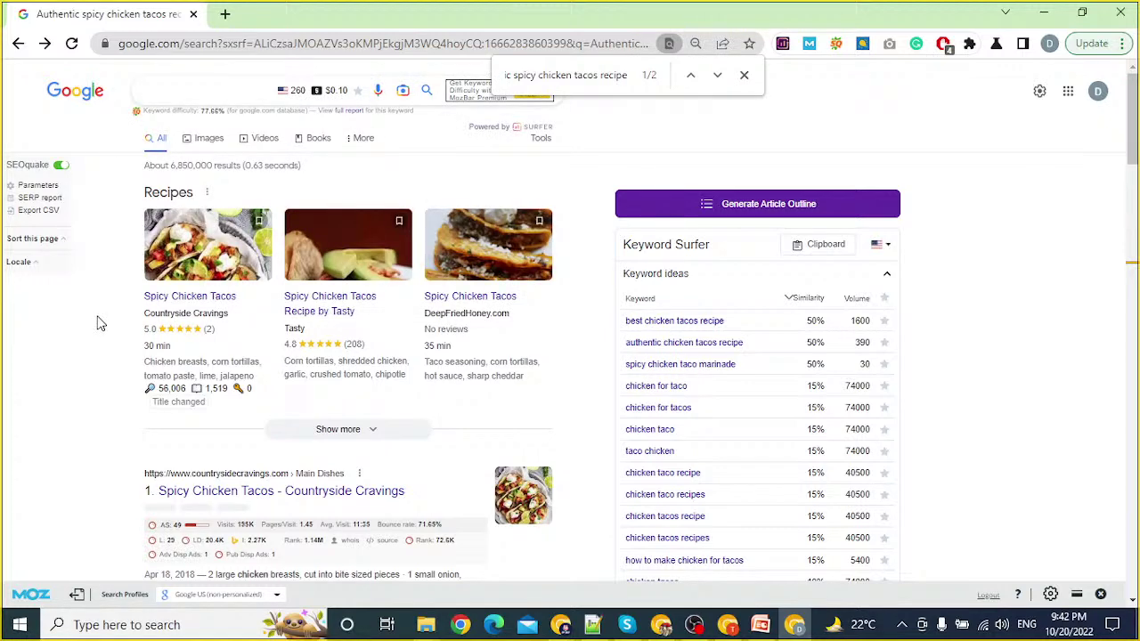
pyautogui.scroll(-10, 101, 324)
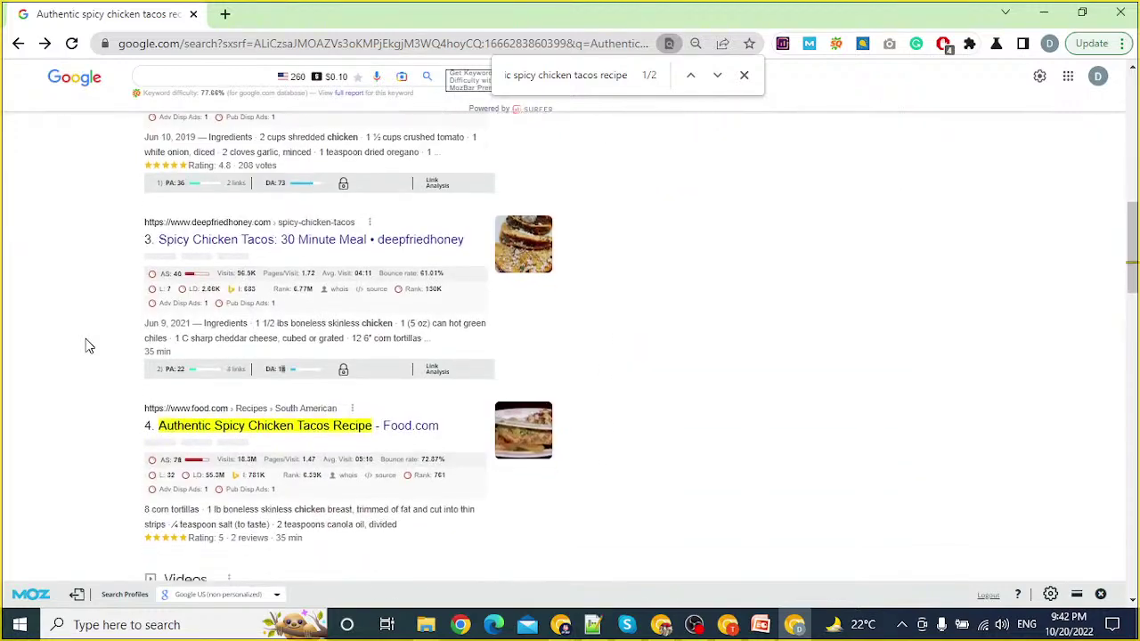
pyautogui.scroll(10, 87, 345)
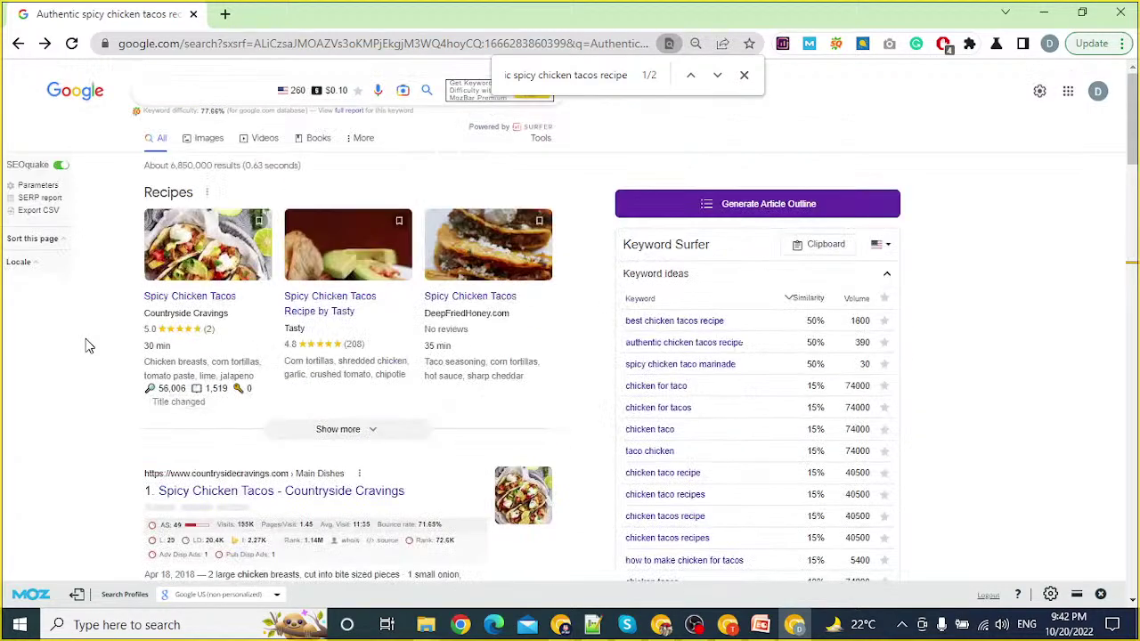
pyautogui.click(744, 75)
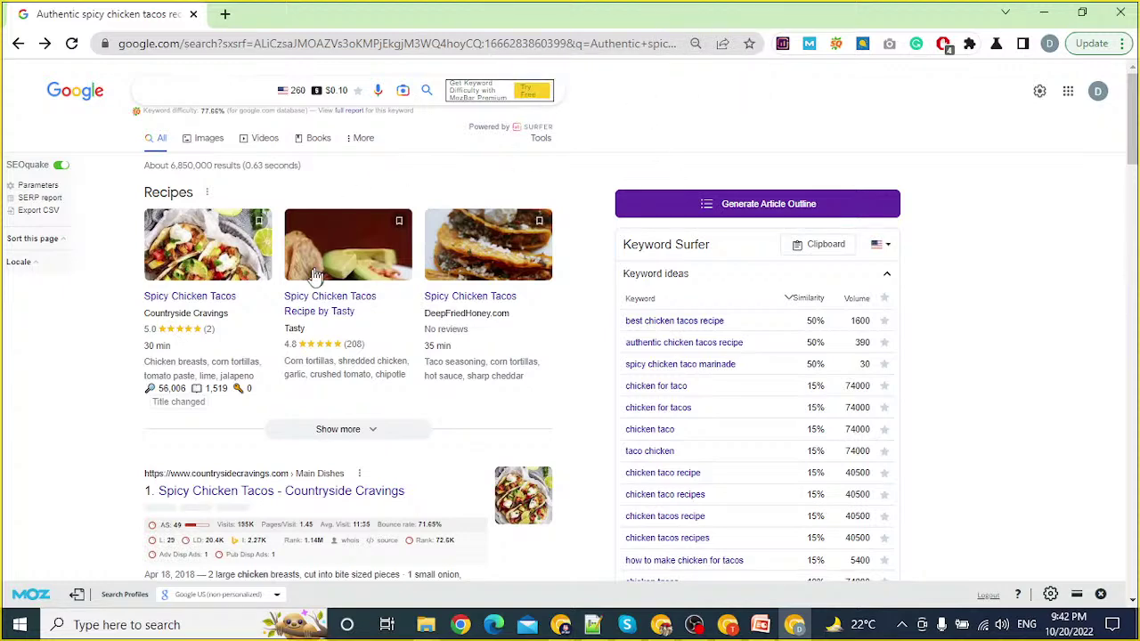
pyautogui.click(229, 81)
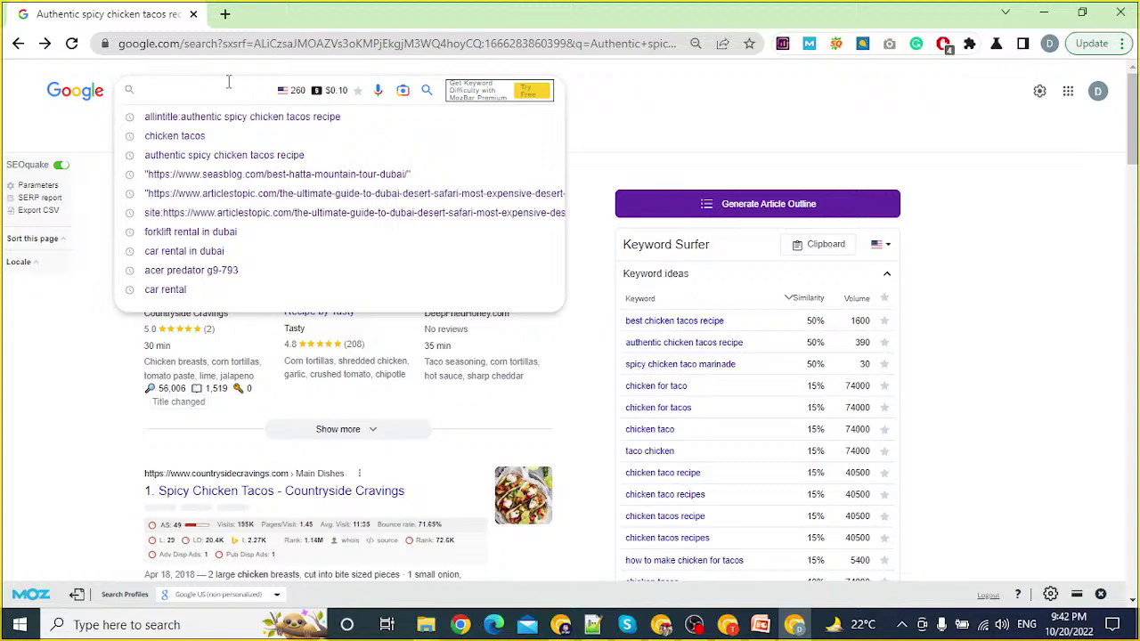
pyautogui.write('chicken tacos')
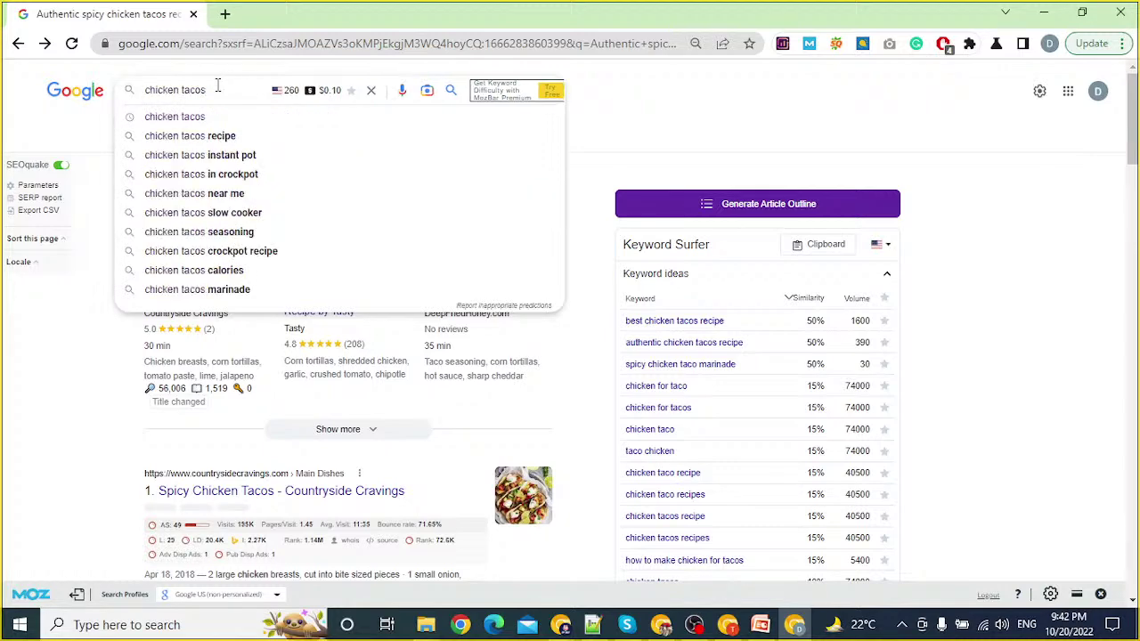
pyautogui.press('Return')
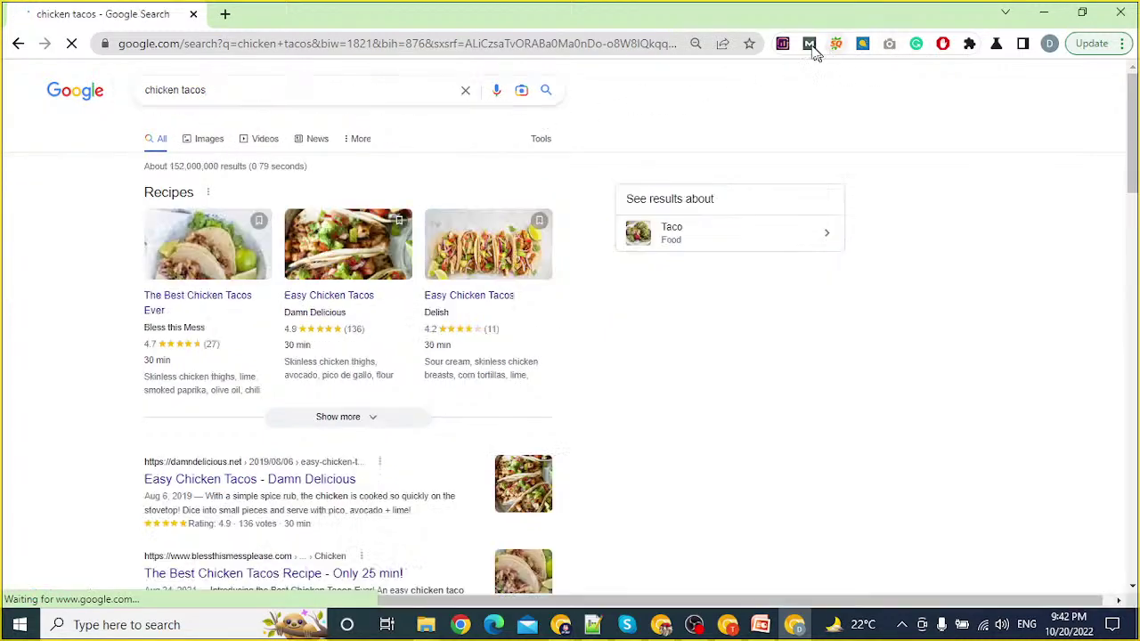
# Step: Sort the Keyword Surfer keyword ideas for "chicken tacos" by volume from lowest to highest
pyautogui.scroll(-4, 667, 329)
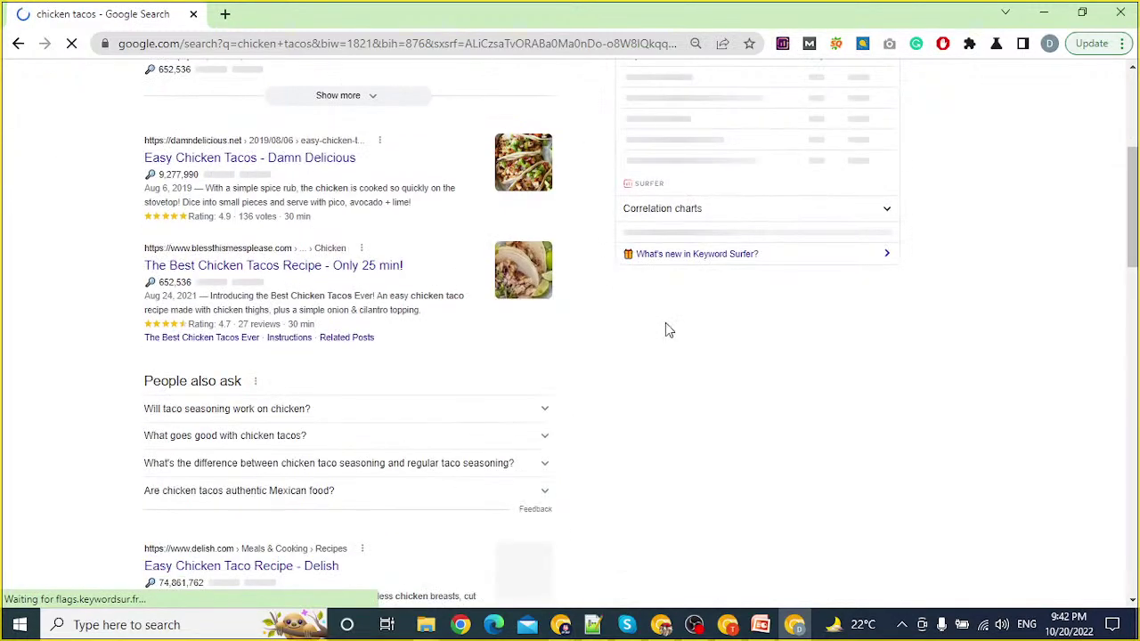
pyautogui.scroll(3, 820, 343)
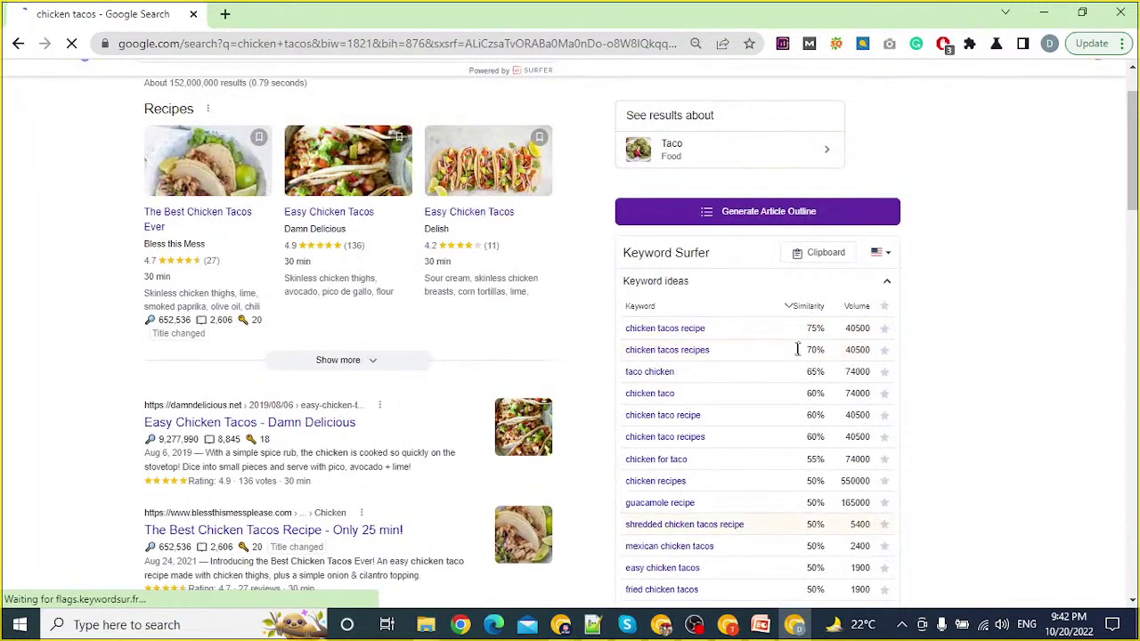
pyautogui.scroll(-2, 796, 383)
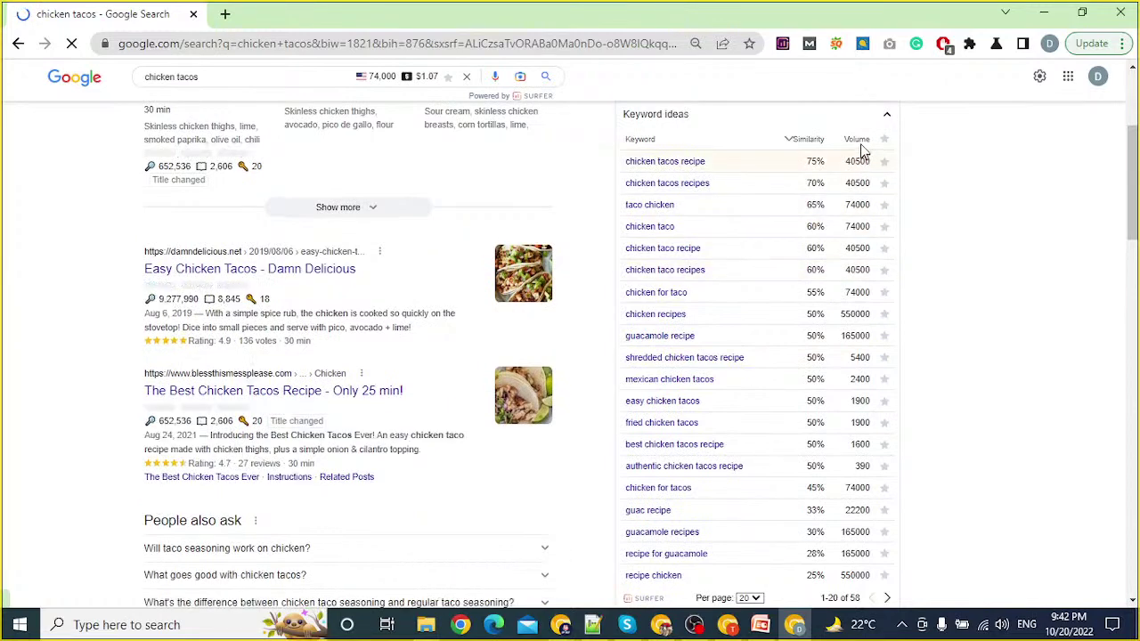
pyautogui.click(857, 140)
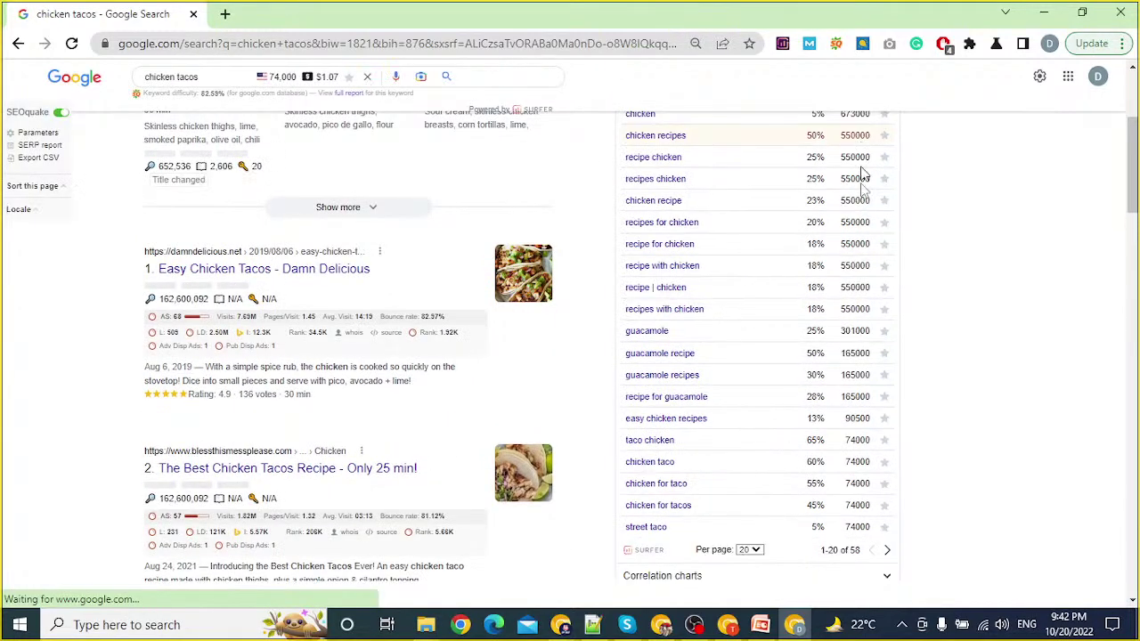
pyautogui.click(854, 313)
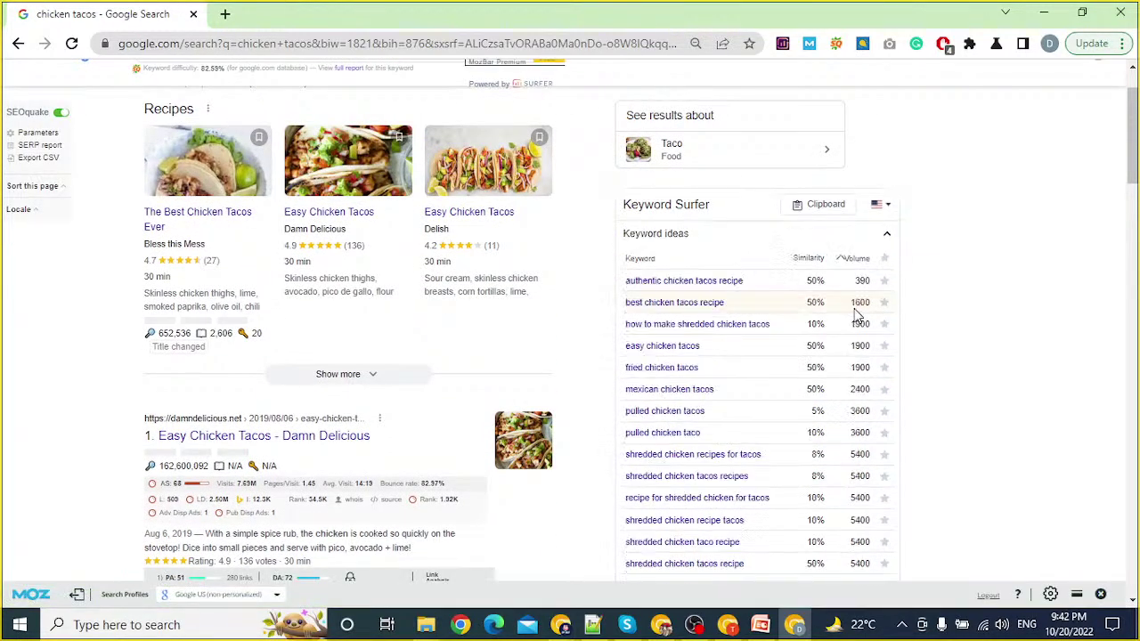
pyautogui.scroll(-2, 986, 308)
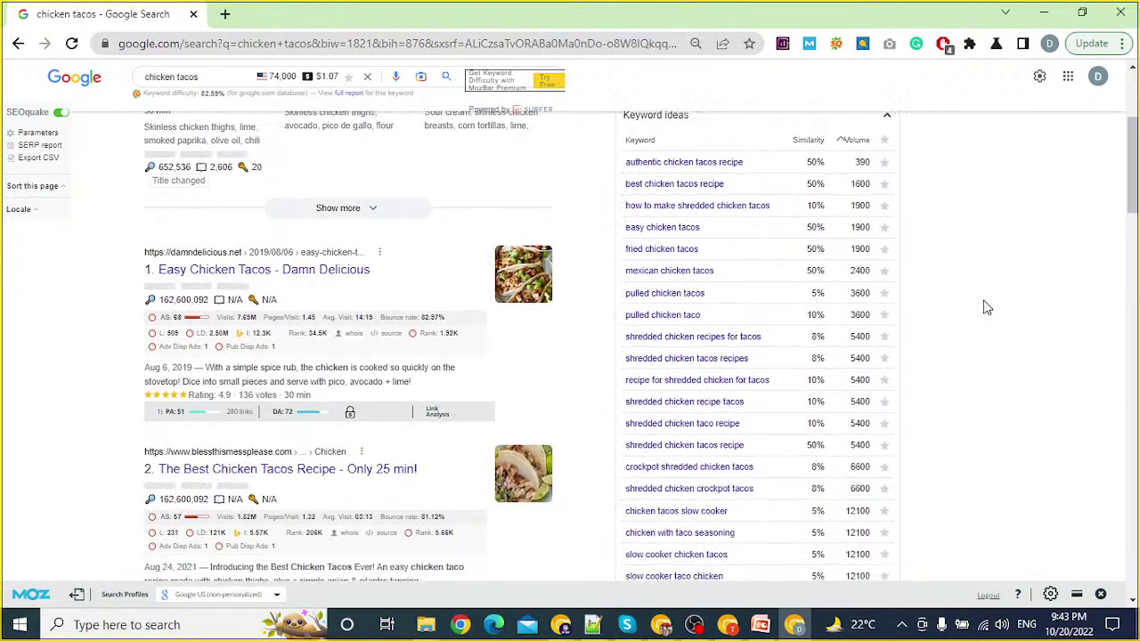
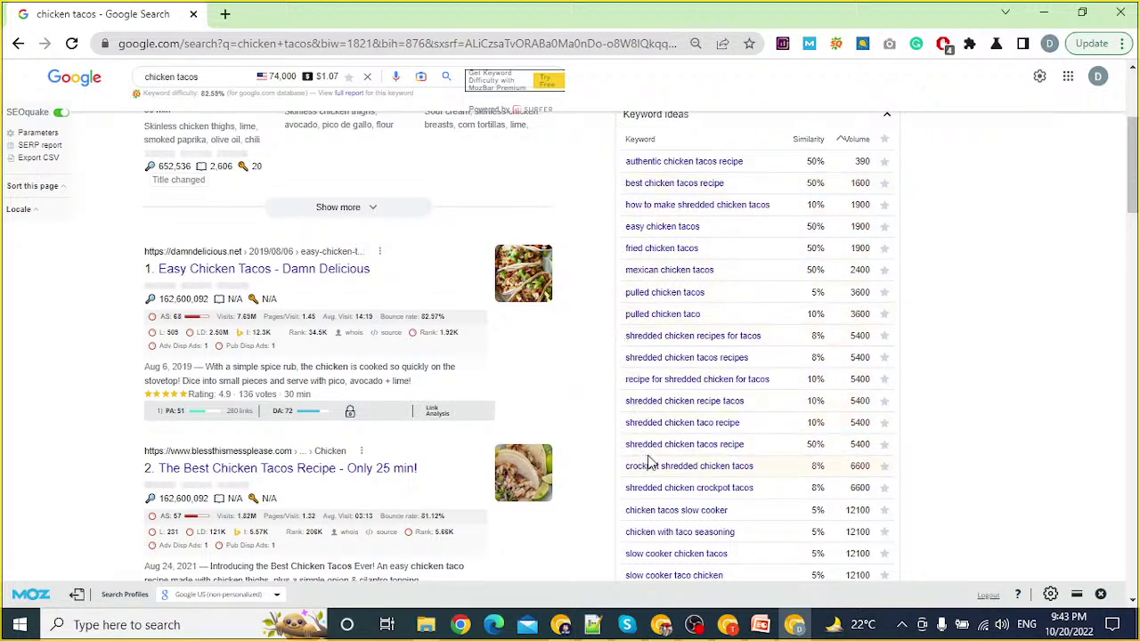
# Step: Open the SeoStack Keyword Tool, enter the seed keyword "chicken tacos" and leave only the Prepositions wildcard modifier enabled
pyautogui.click(861, 45)
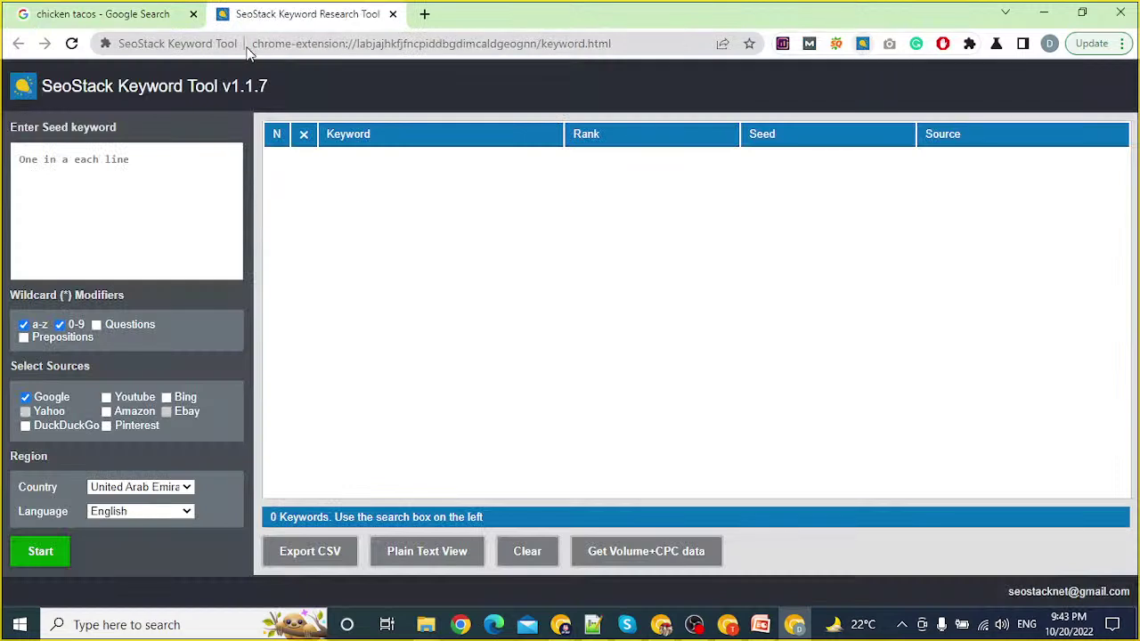
pyautogui.click(137, 159)
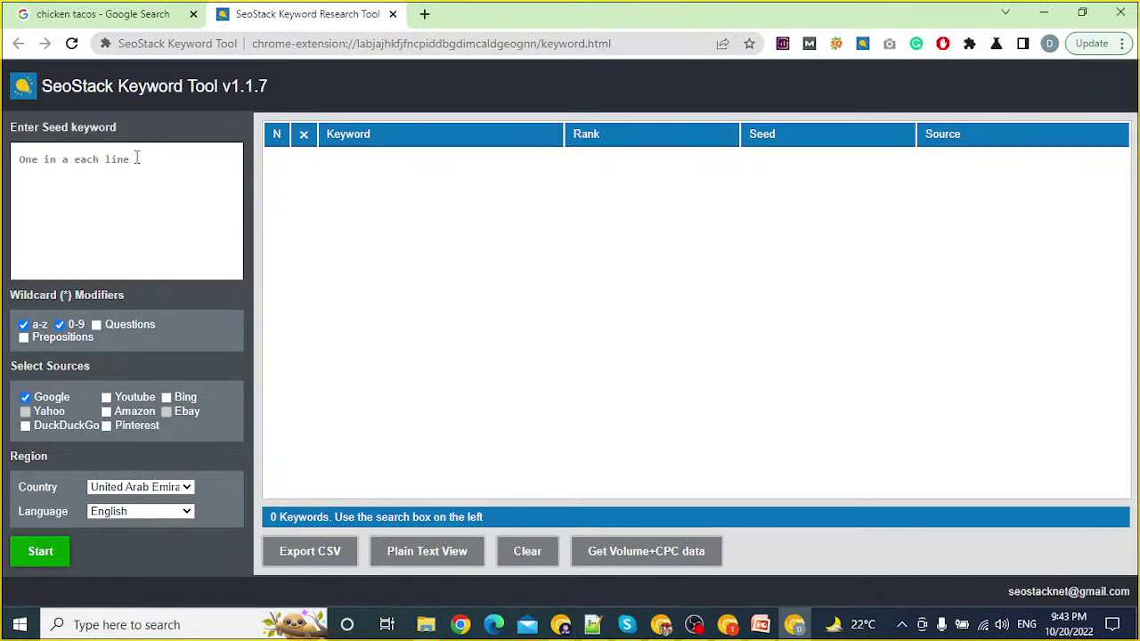
pyautogui.write('chicken tacos')
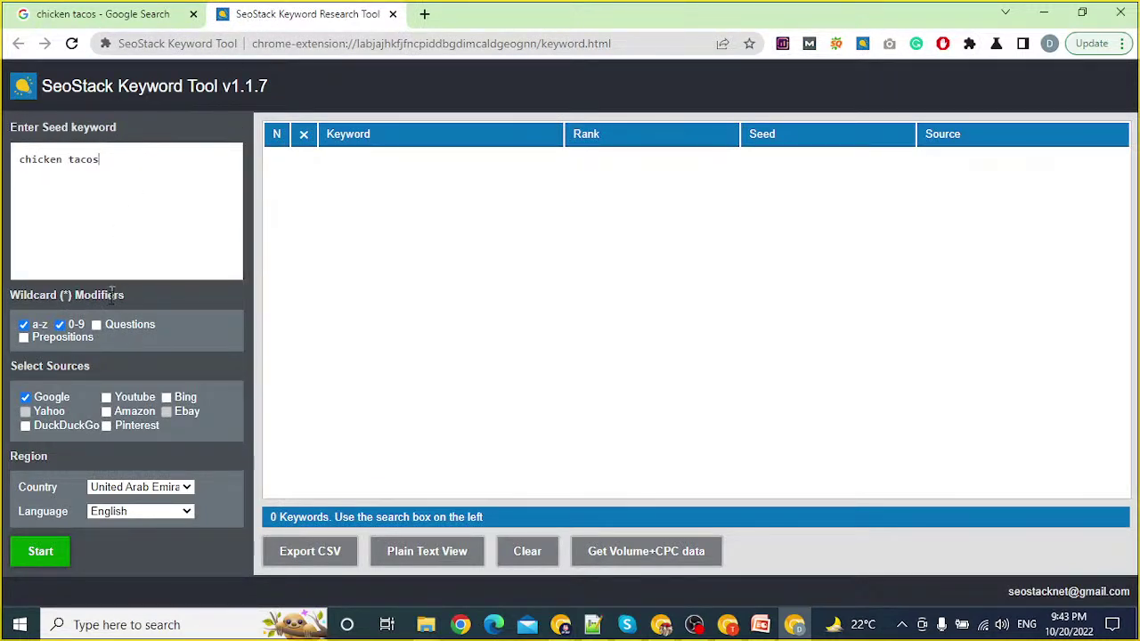
pyautogui.click(59, 324)
pyautogui.click(50, 339)
# Step: Set the country to United States, enable the Questions modifier and start generating keywords for "chicken tacos"
pyautogui.click(151, 487)
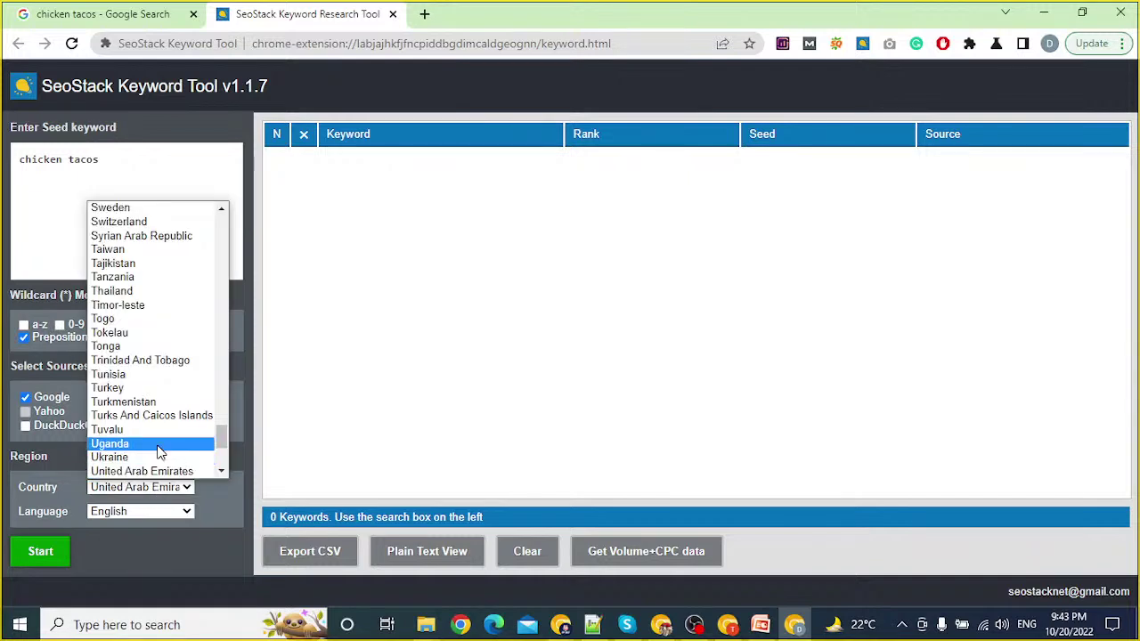
pyautogui.scroll(-4, 160, 459)
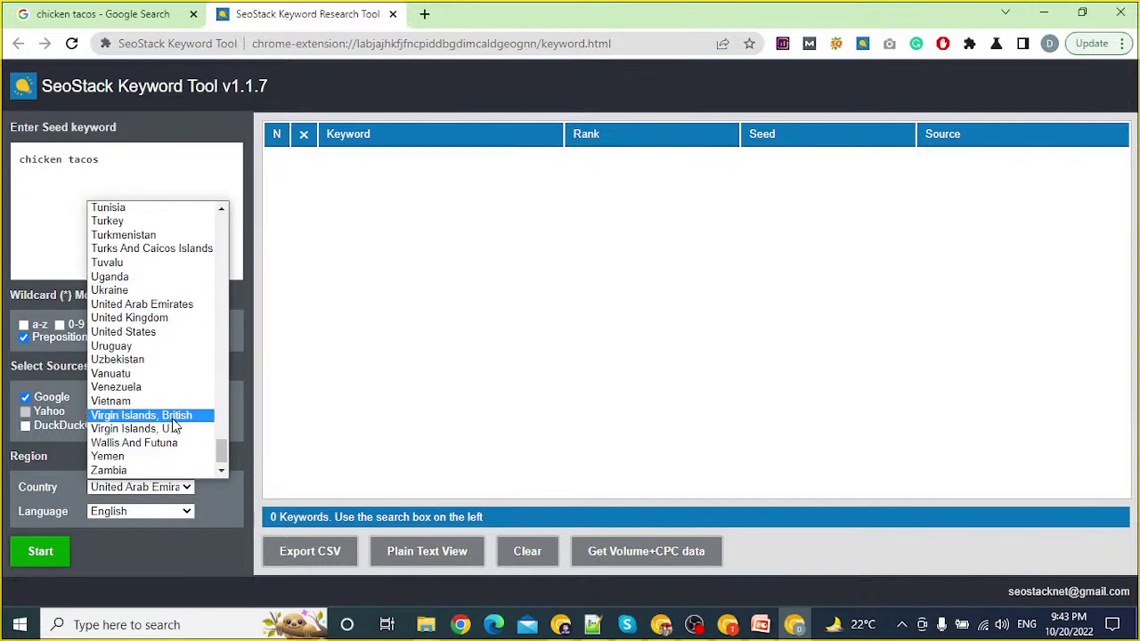
pyautogui.scroll(-1, 169, 414)
pyautogui.click(176, 319)
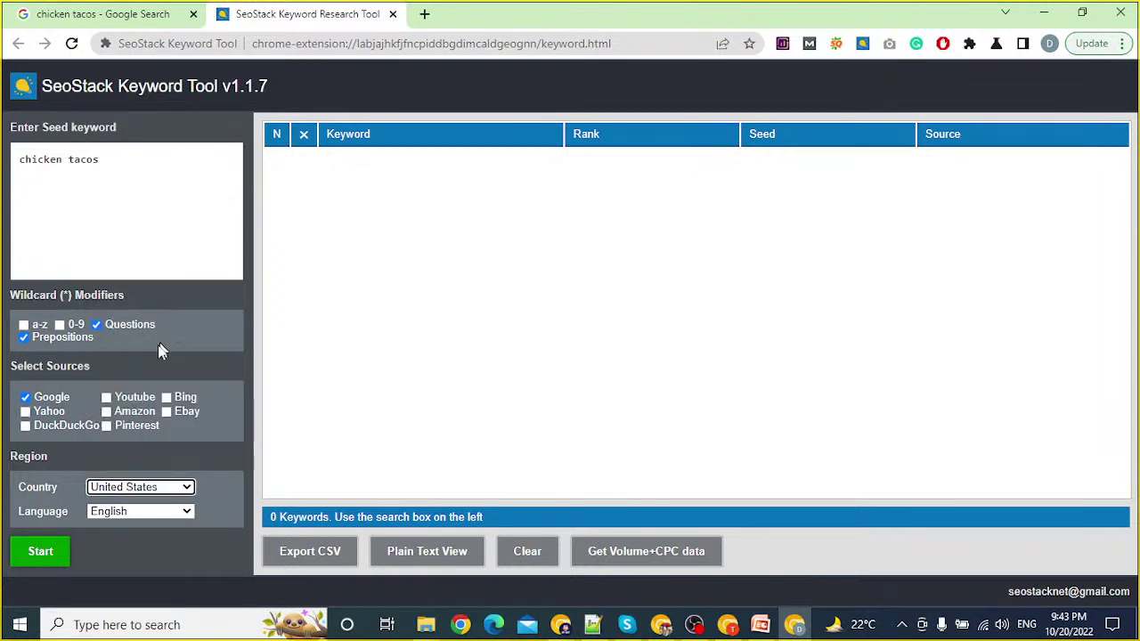
pyautogui.click(49, 549)
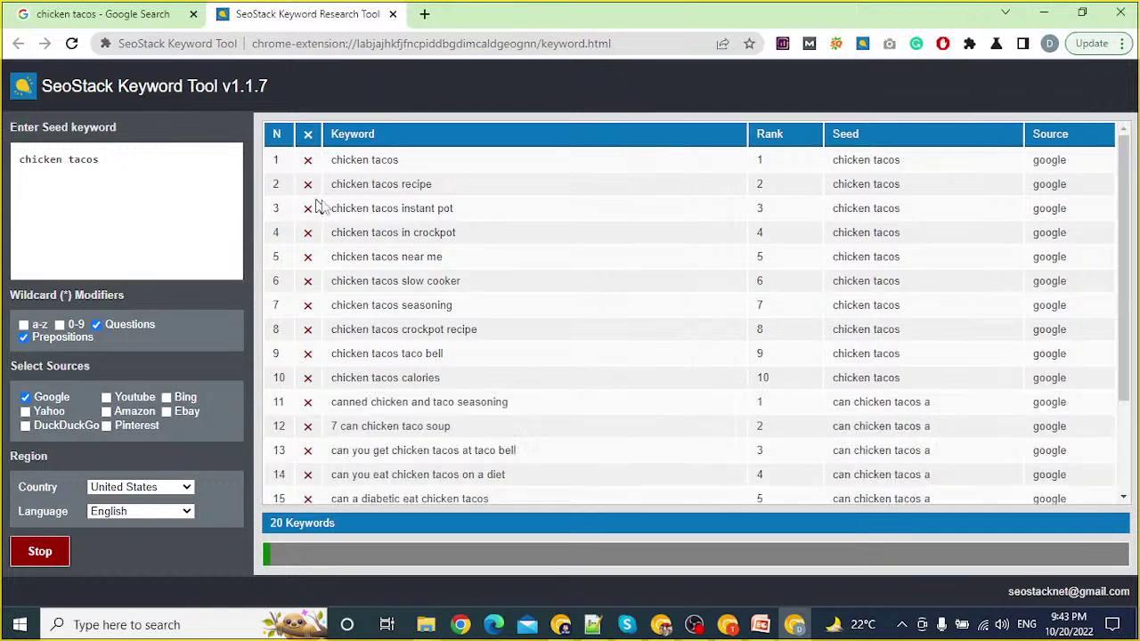
# Step: Look through the generated keywords and copy "how to serve chicken tacos" from the list
pyautogui.scroll(-6, 436, 303)
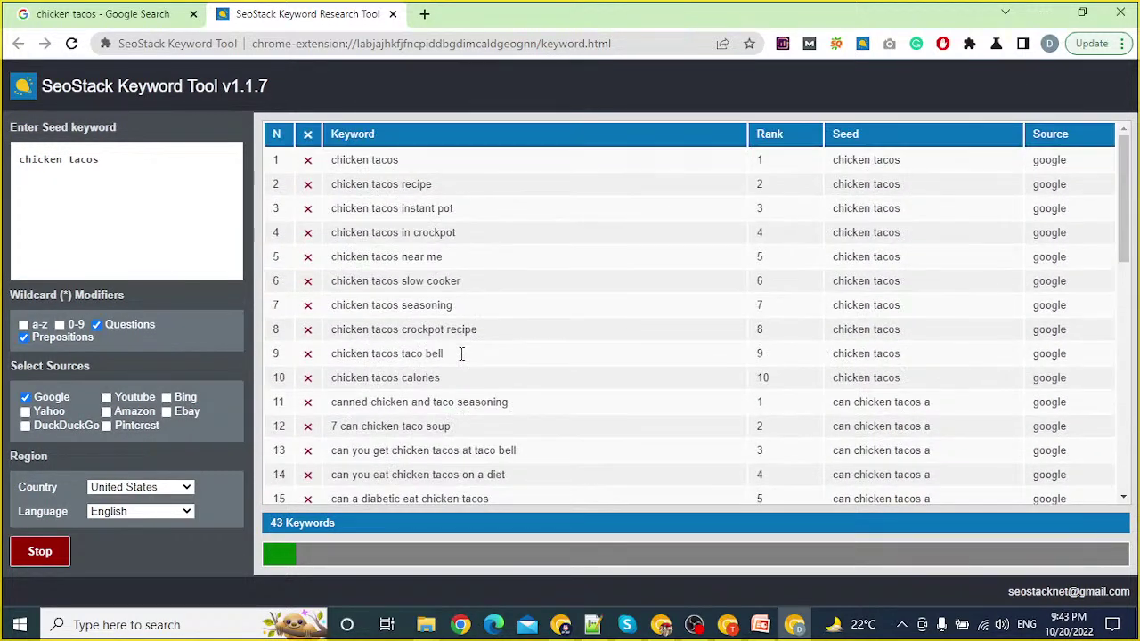
pyautogui.scroll(-3, 465, 222)
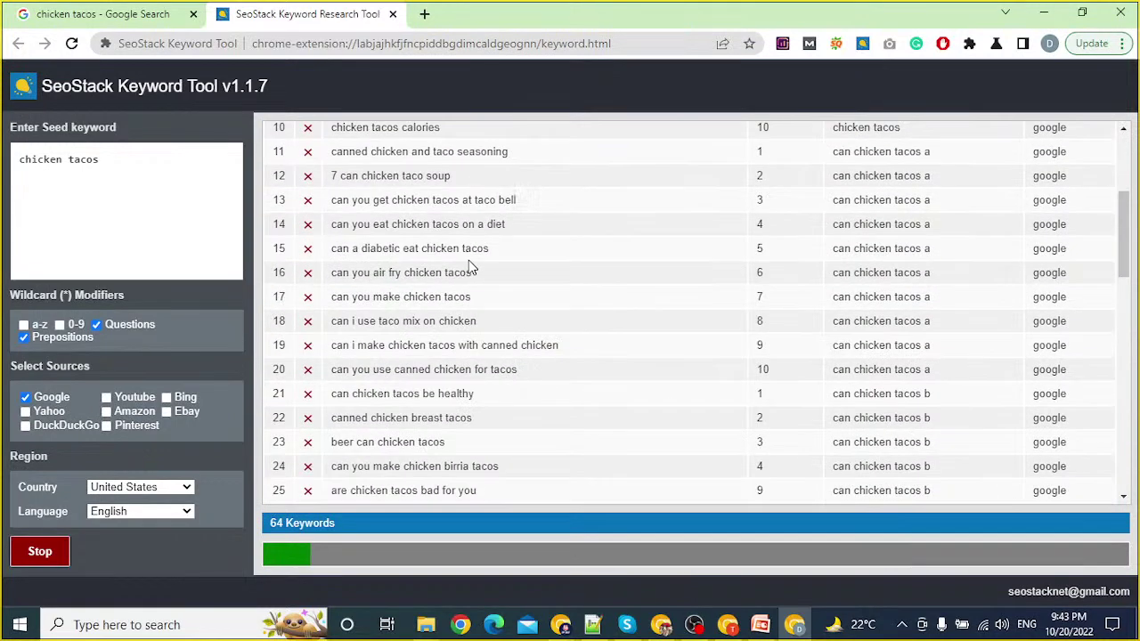
pyautogui.scroll(-12, 471, 267)
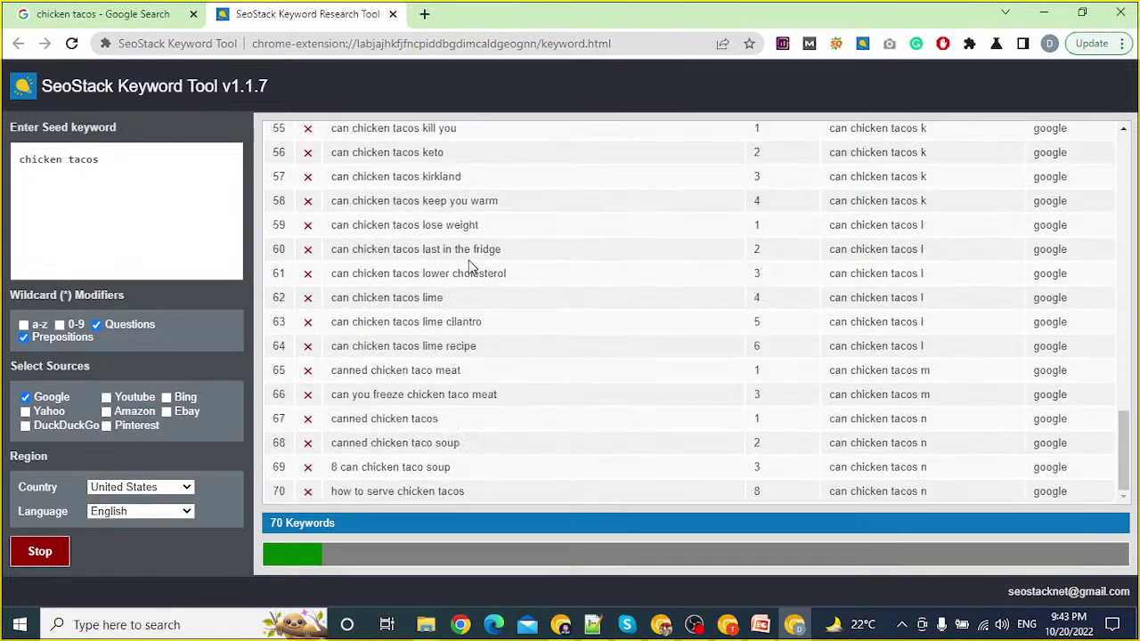
pyautogui.scroll(-2, 470, 264)
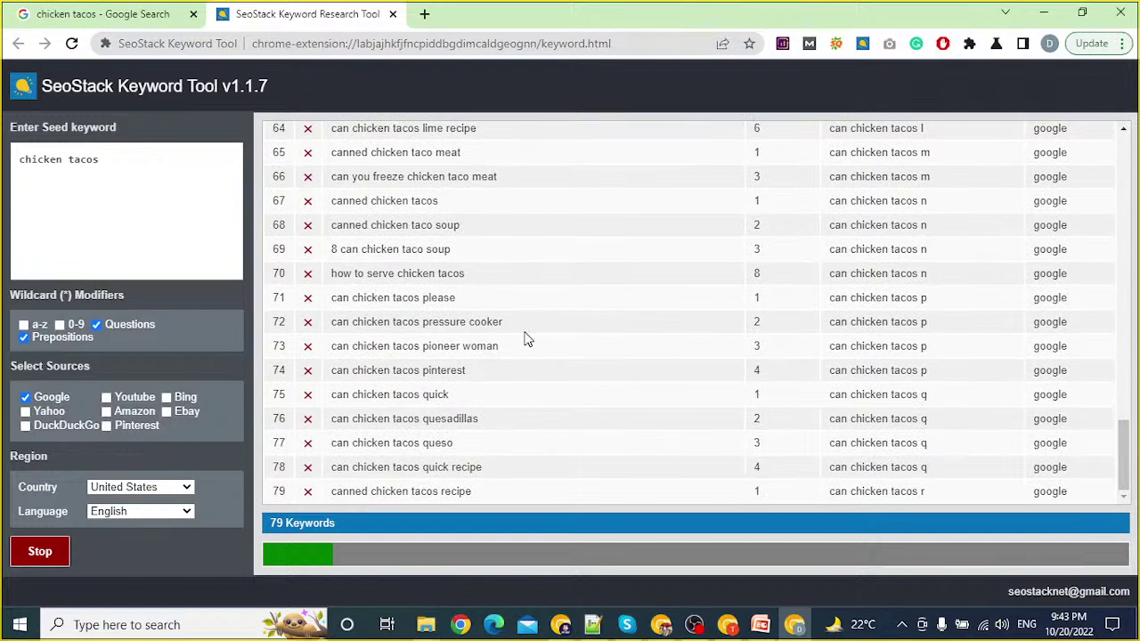
pyautogui.tripleClick(409, 276)
pyautogui.hotkey('ctrl', 'c')
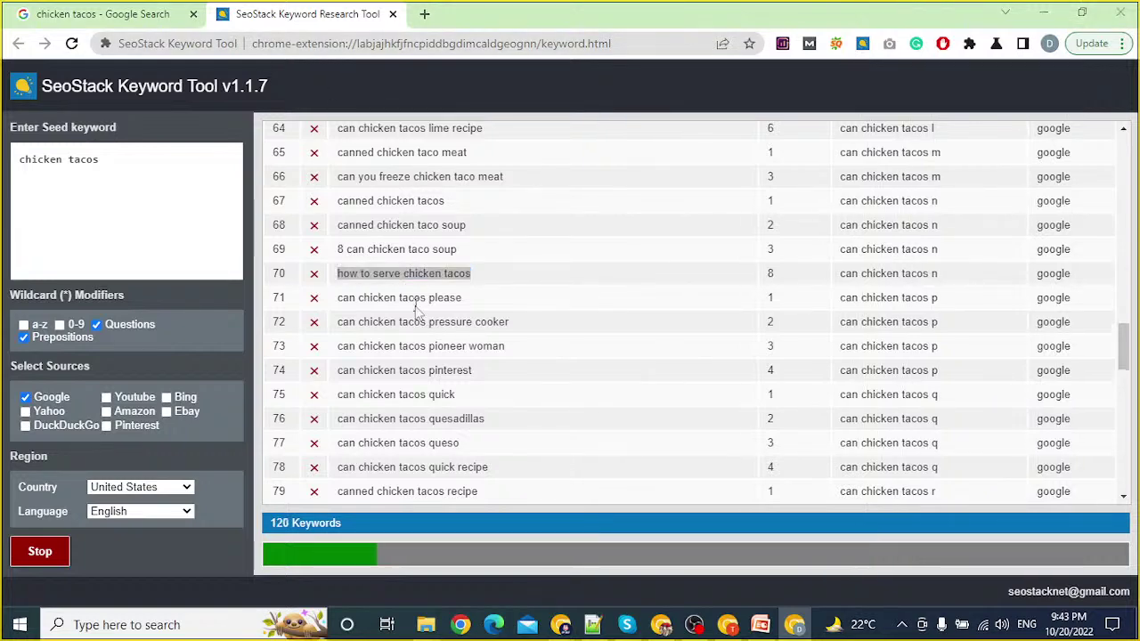
# Step: Switch to Keyword Planner, replace the keyword "tacos" with "how to serve chicken tacos" and get the keyword ideas
pyautogui.hotkey('alt', 'Tab')
pyautogui.click(490, 13)
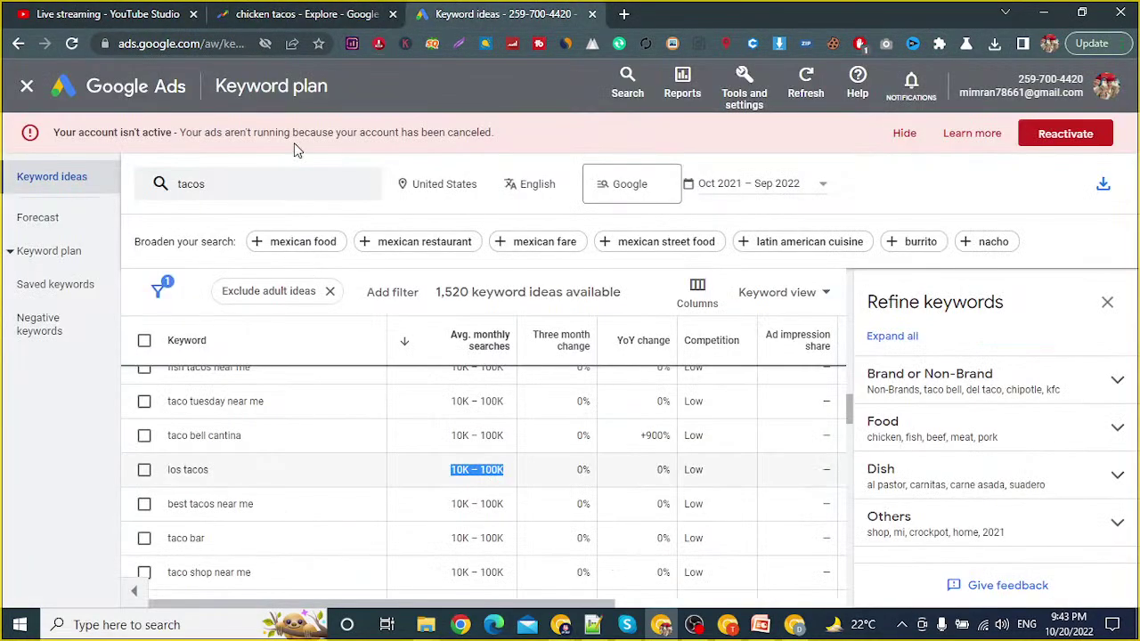
pyautogui.click(295, 188)
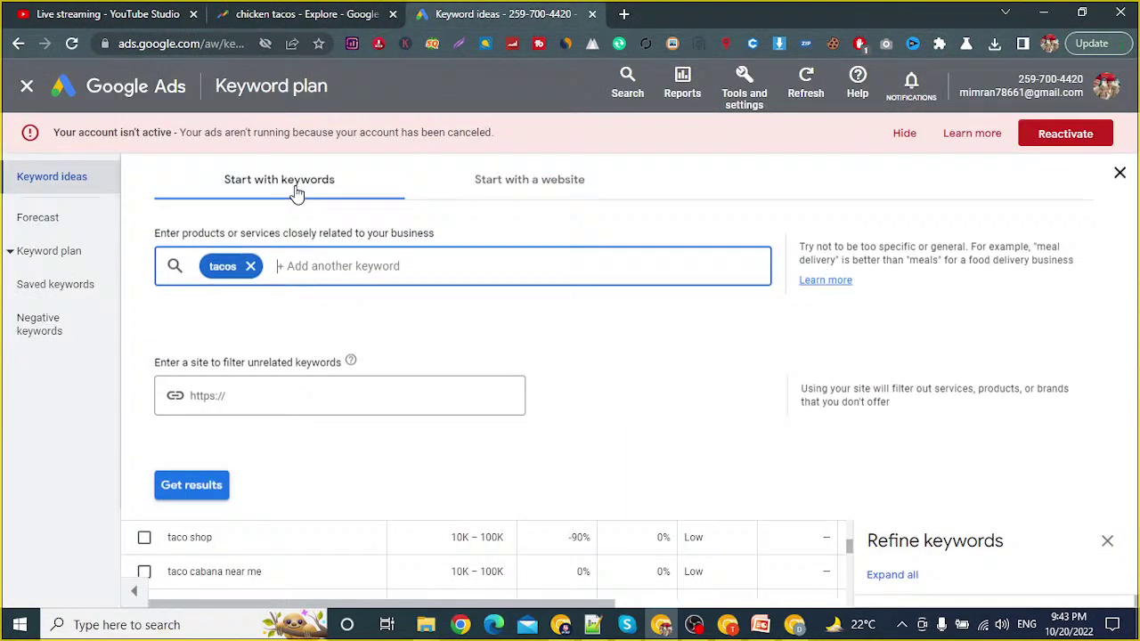
pyautogui.click(250, 268)
pyautogui.hotkey('ctrl', 'v')
pyautogui.press('Return')
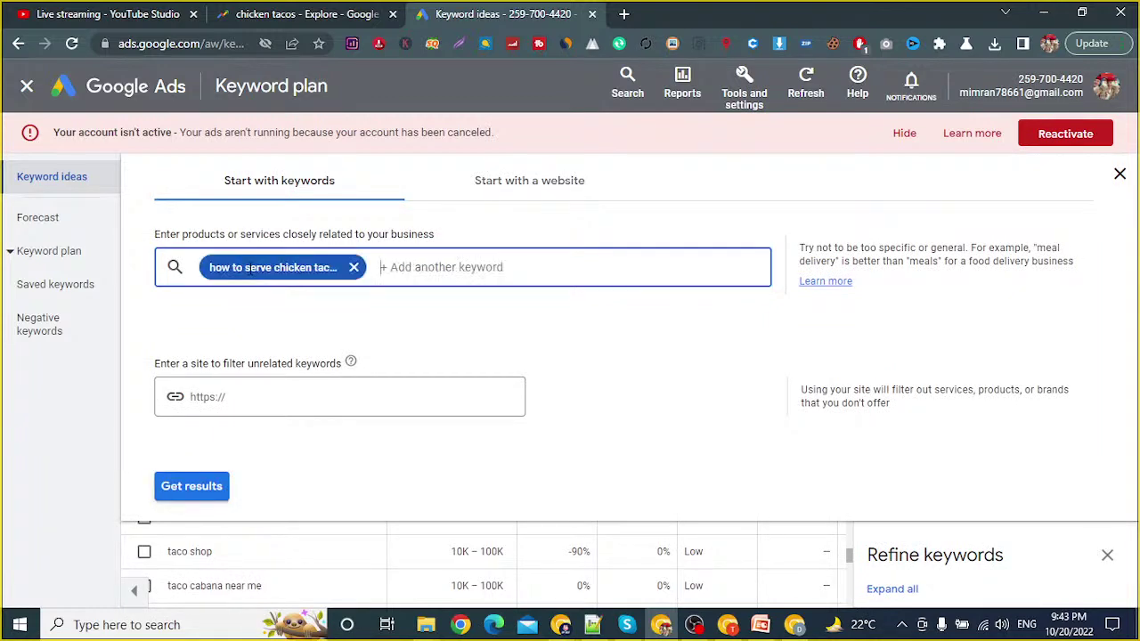
pyautogui.press('Return')
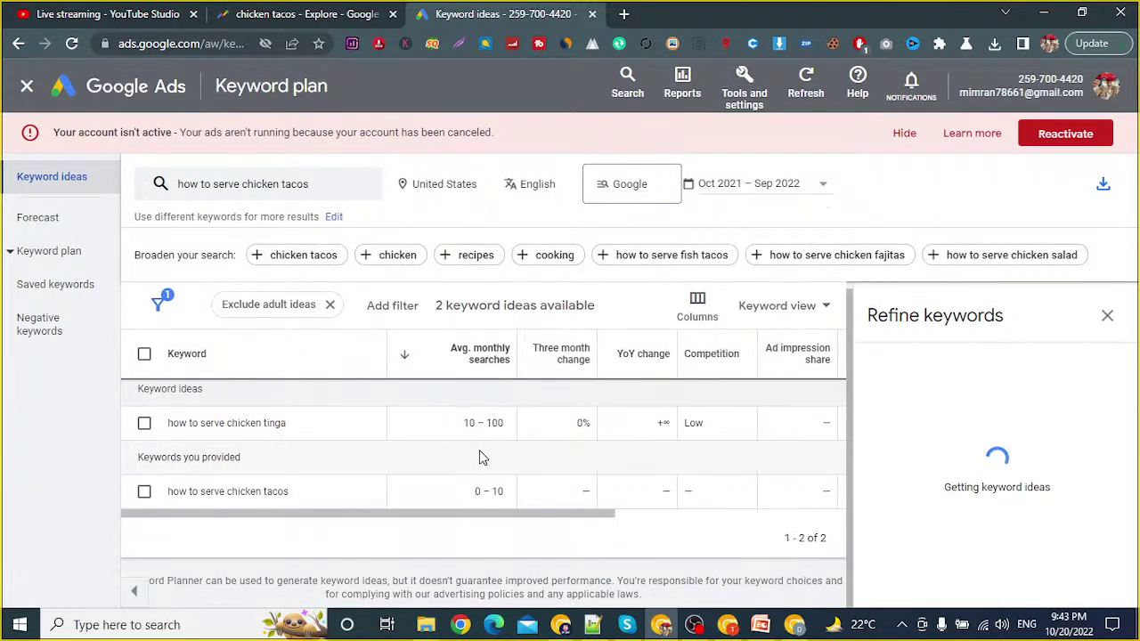
# Step: Highlight the average monthly searches for "how to serve chicken tinga" in the keyword ideas
pyautogui.tripleClick(494, 438)
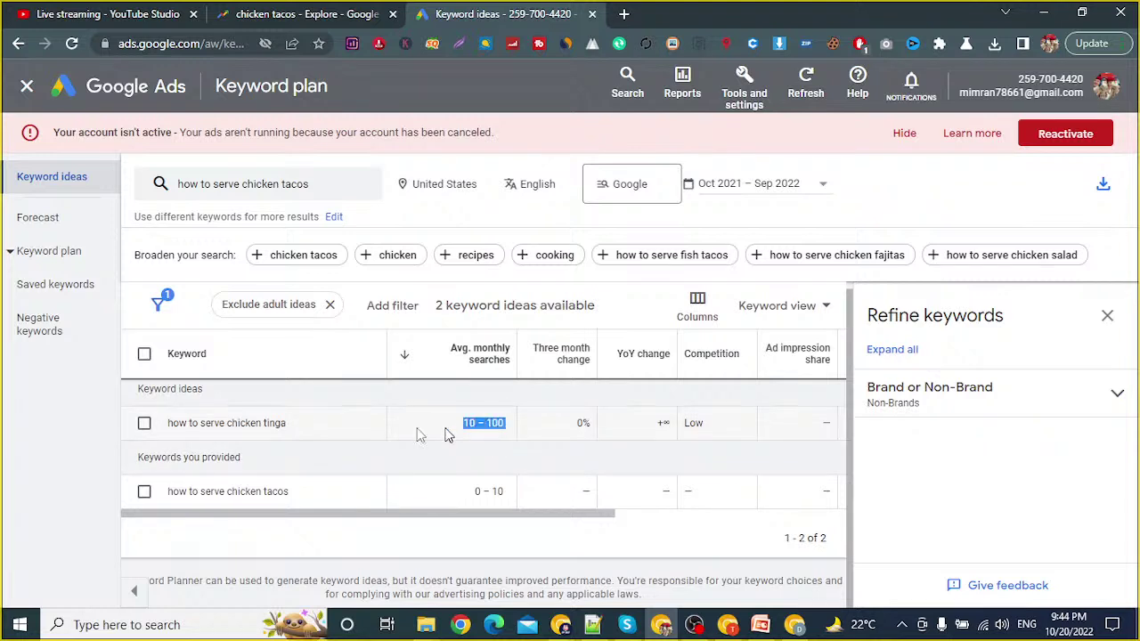
pyautogui.click(448, 434)
pyautogui.moveTo(470, 424); pyautogui.dragTo(501, 425)
# Step: Switch to the Google results, search for "how to serve chicken tacos" and check the suggestions for that query
pyautogui.hotkey('alt', 'Tab')
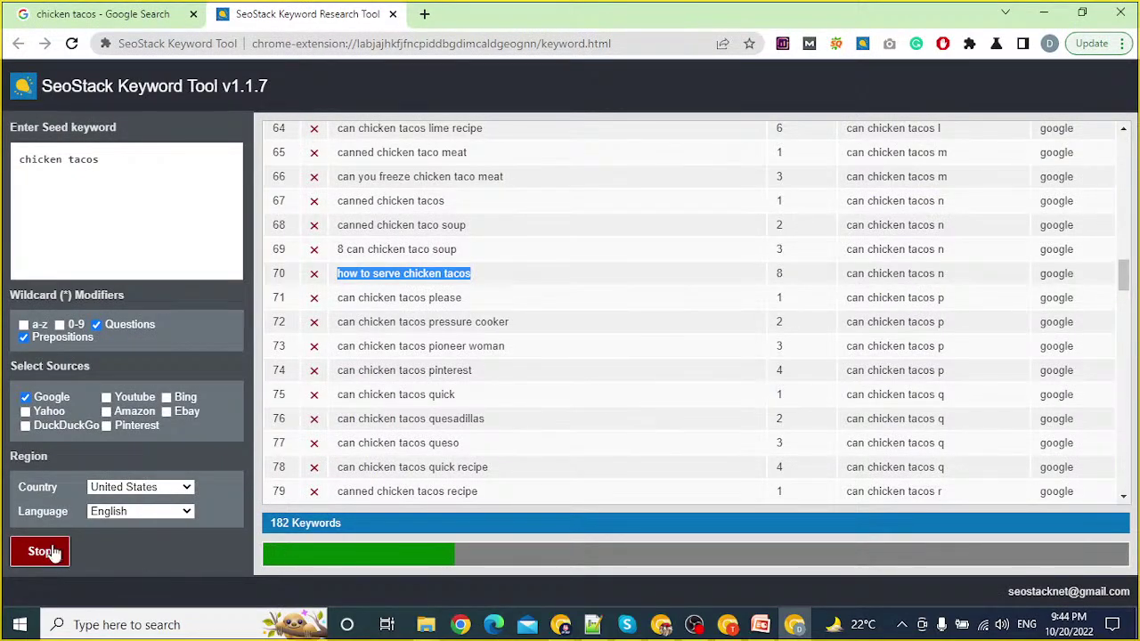
pyautogui.click(148, 14)
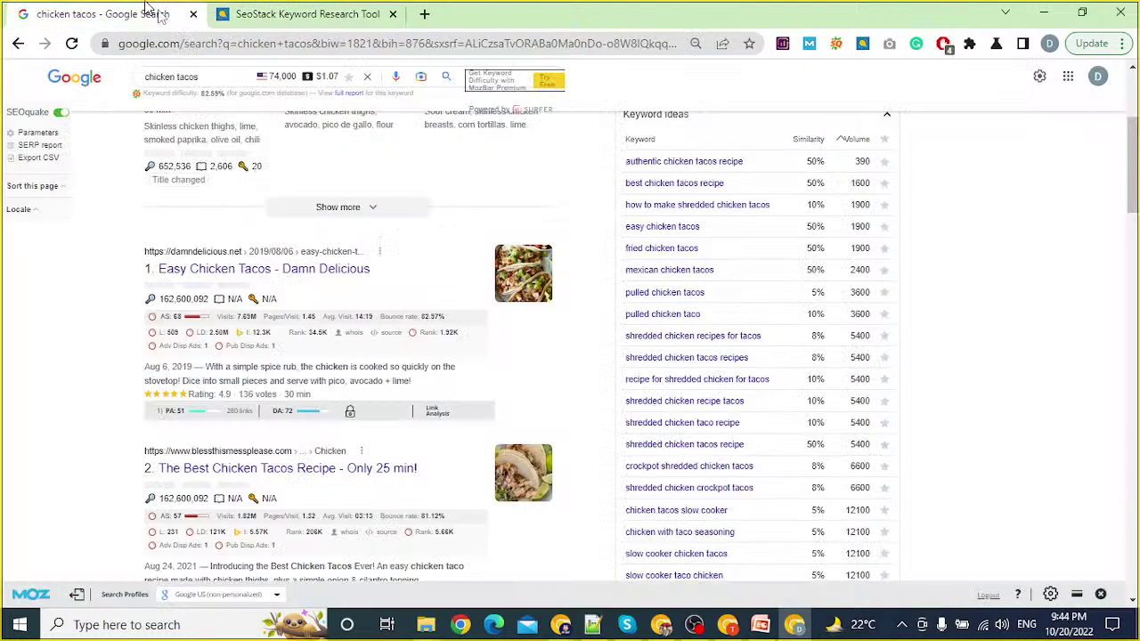
pyautogui.tripleClick(246, 73)
pyautogui.hotkey('ctrl', 'v')
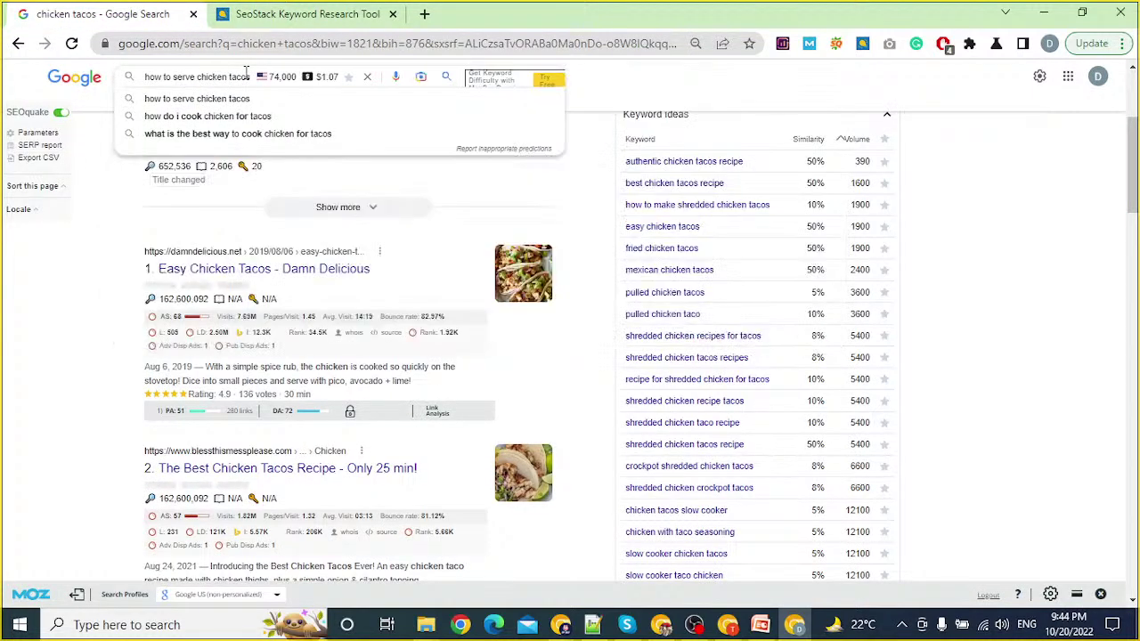
pyautogui.press('Return')
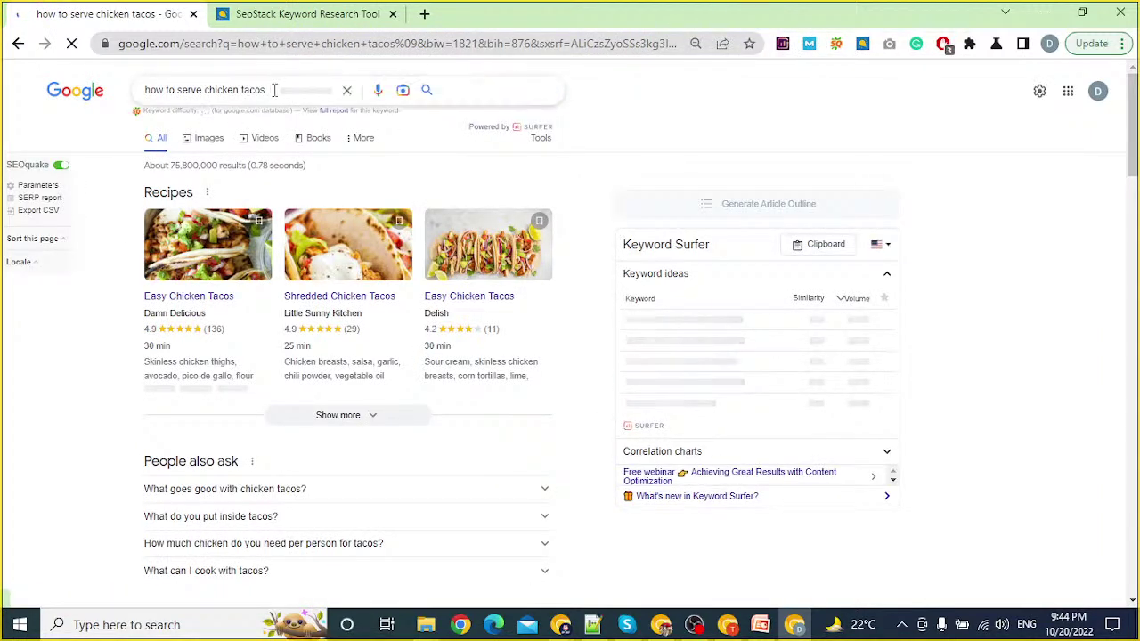
pyautogui.click(275, 90)
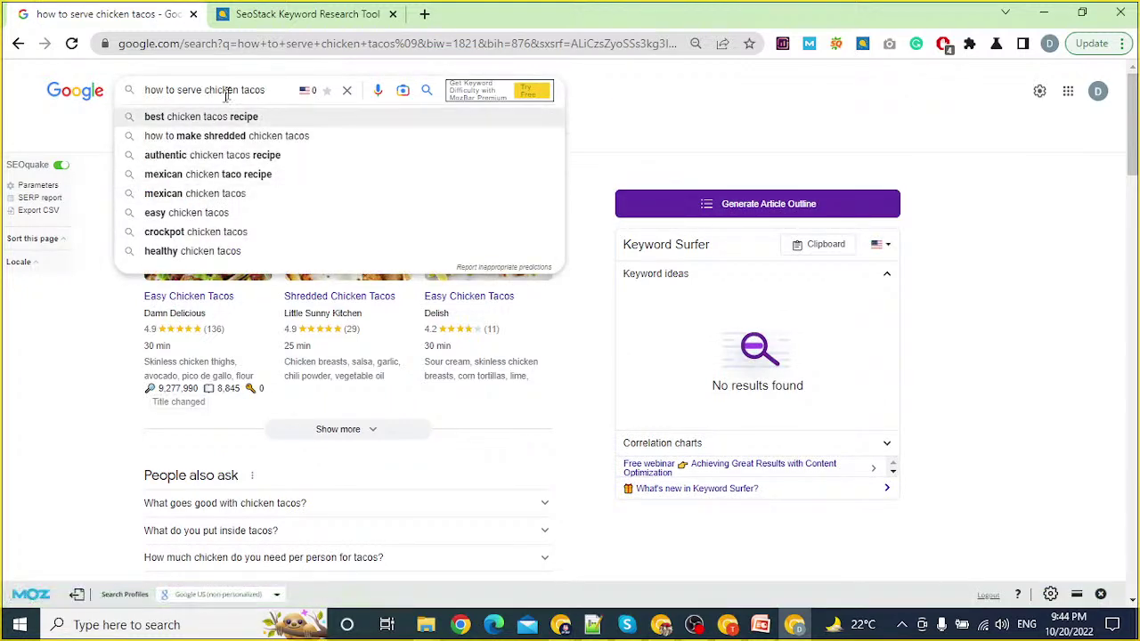
pyautogui.click(109, 282)
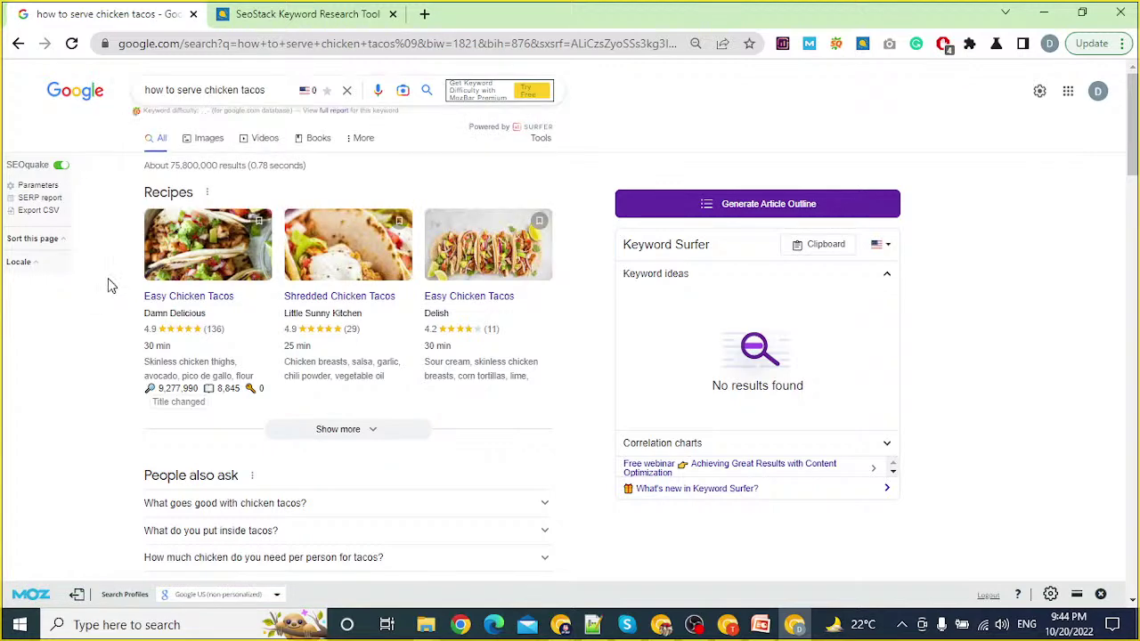
# Step: Return to Keyword Planner and highlight the monthly search range of the "how to serve chicken tinga" idea again
pyautogui.hotkey('alt', 'Tab')
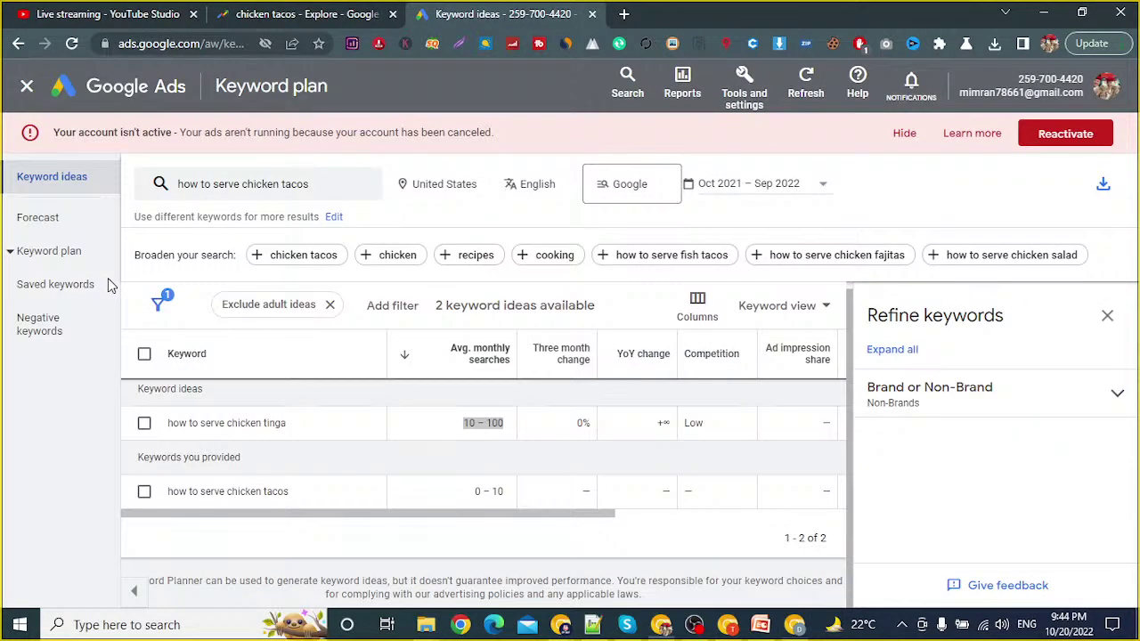
pyautogui.click(474, 434)
pyautogui.moveTo(479, 424); pyautogui.dragTo(507, 430)
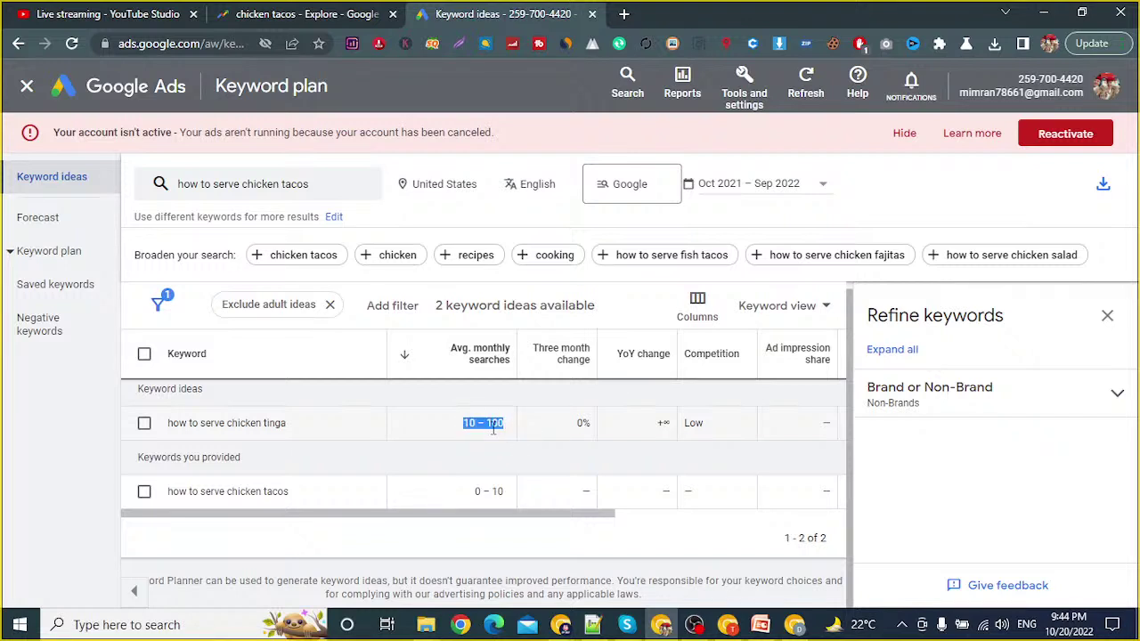
# Step: Switch back to the Google results and review the suggestions and volume beside the "how to serve chicken tacos" query
pyautogui.hotkey('alt', 'Tab')
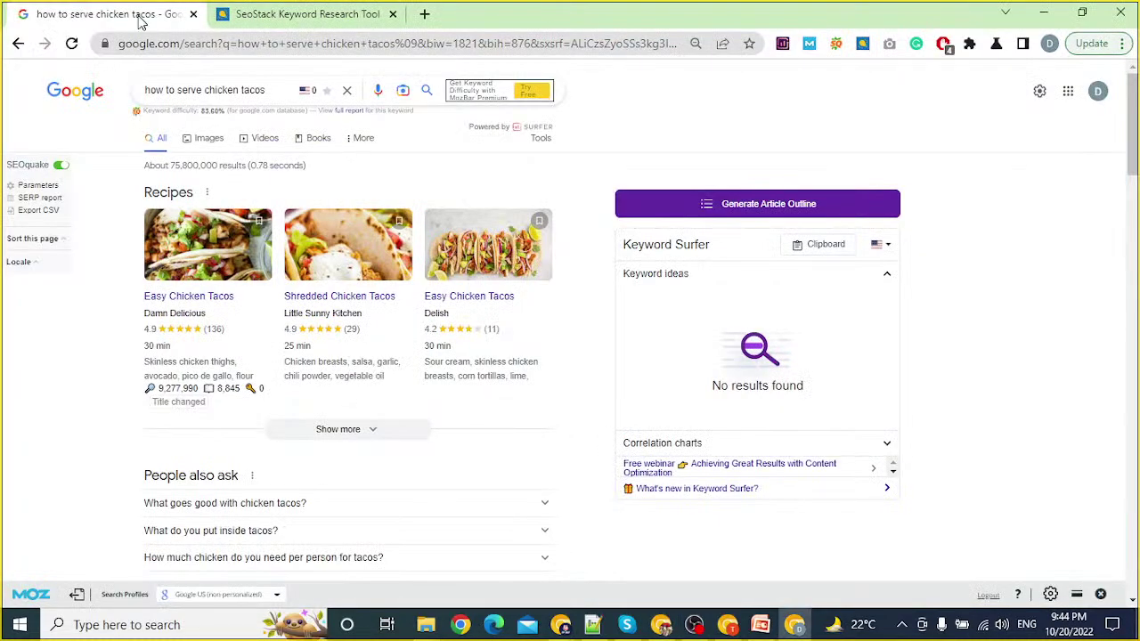
pyautogui.click(209, 89)
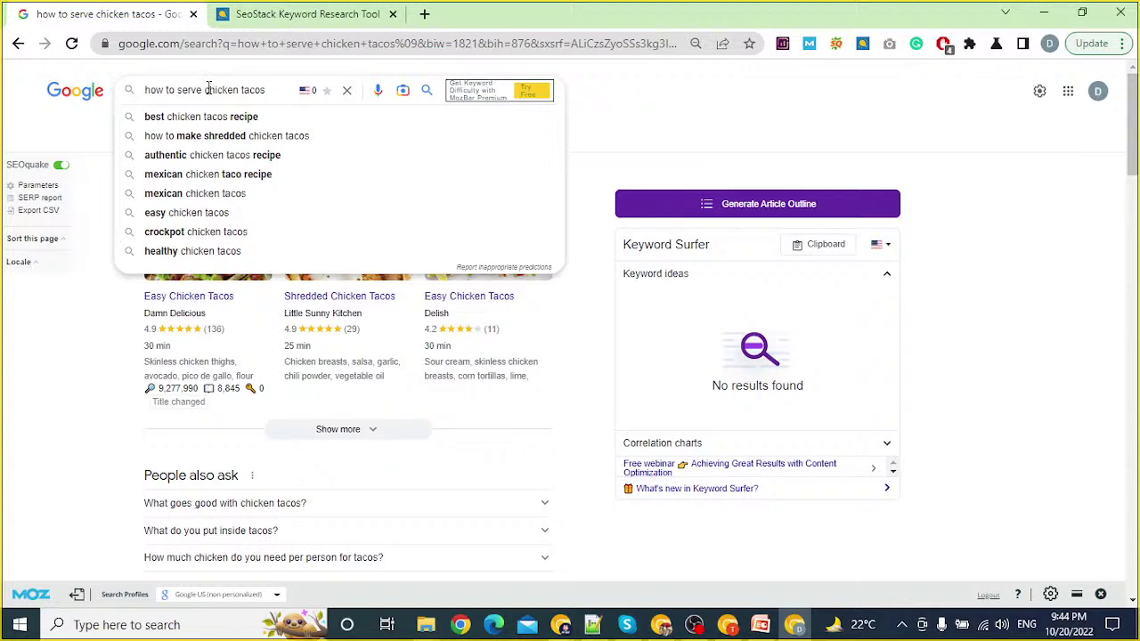
pyautogui.click(103, 412)
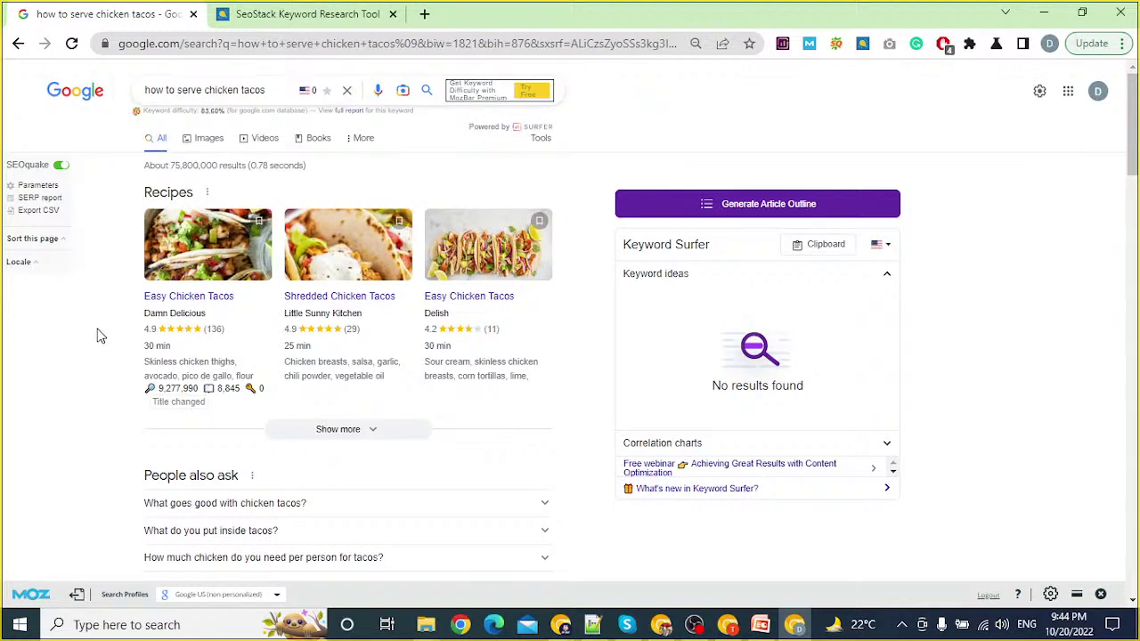
# Step: Find "how to serve chicken tacos" within the results page and examine the listings for exact matches of the phrase
pyautogui.hotkey('ctrl', 'f')
pyautogui.hotkey('ctrl', 'v')
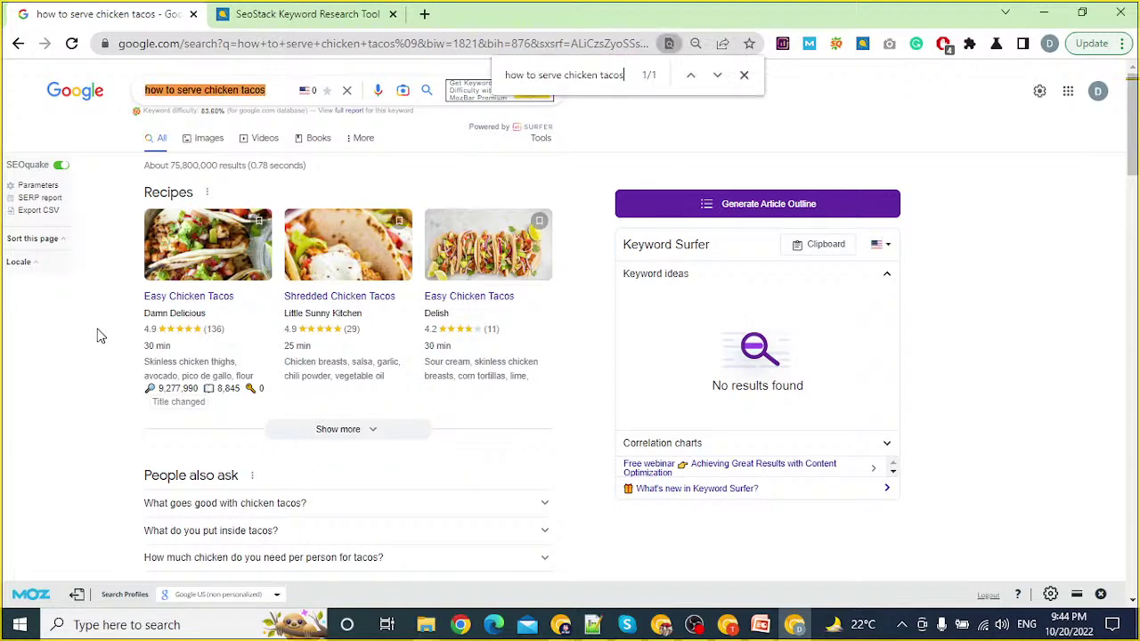
pyautogui.scroll(-6, 112, 339)
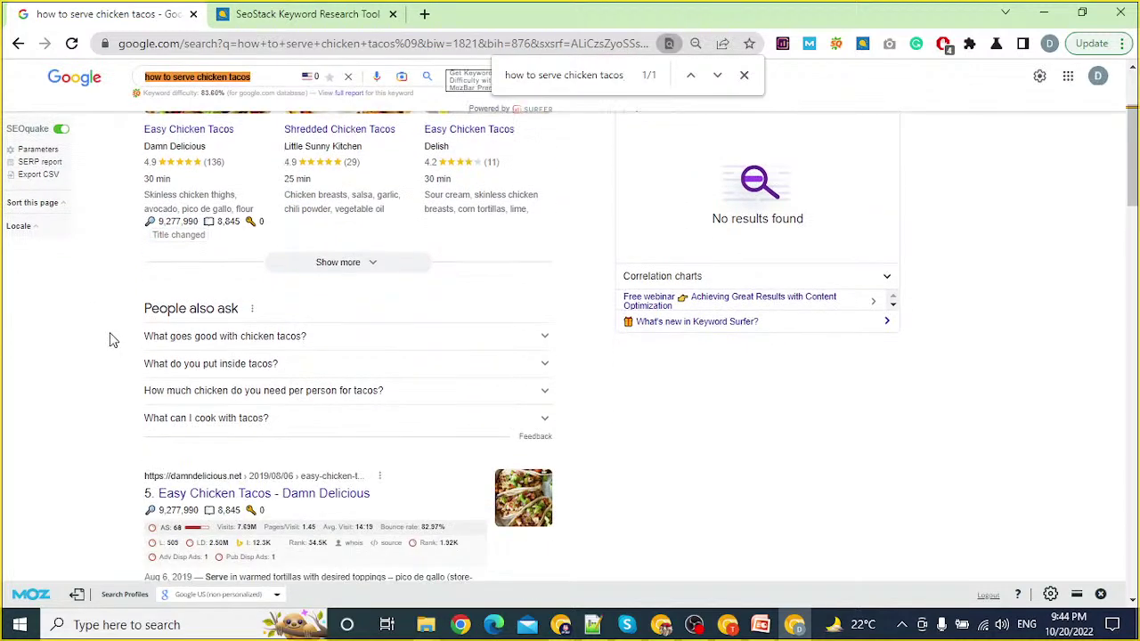
pyautogui.scroll(-1, 112, 339)
pyautogui.hotkey('ctrl', 'f')
pyautogui.hotkey('ctrl', 'v')
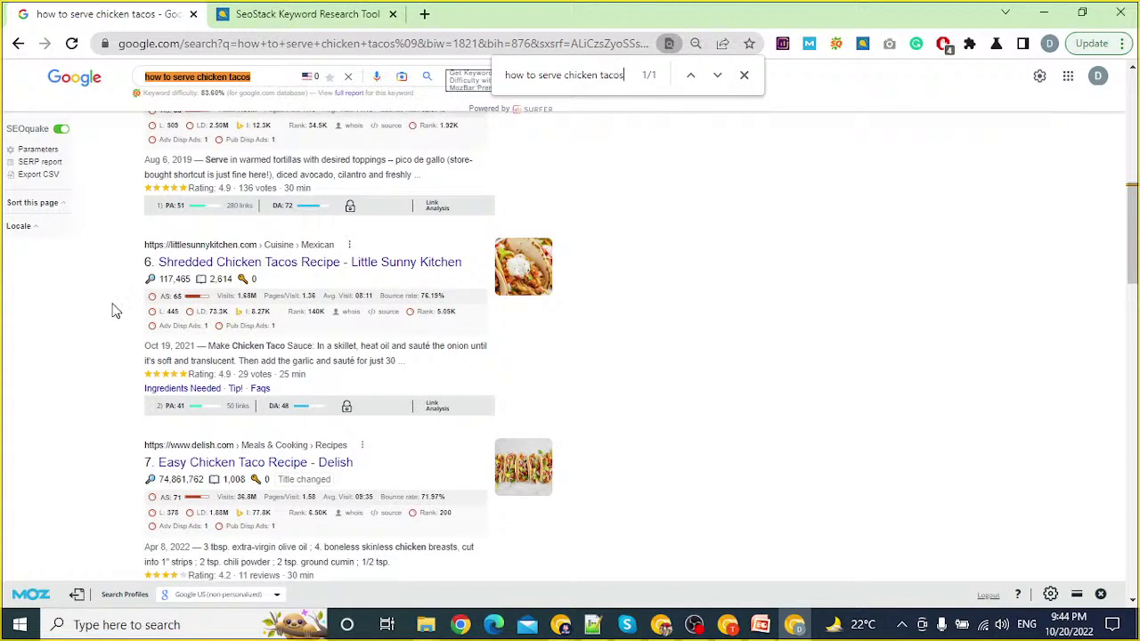
pyautogui.scroll(-8, 113, 323)
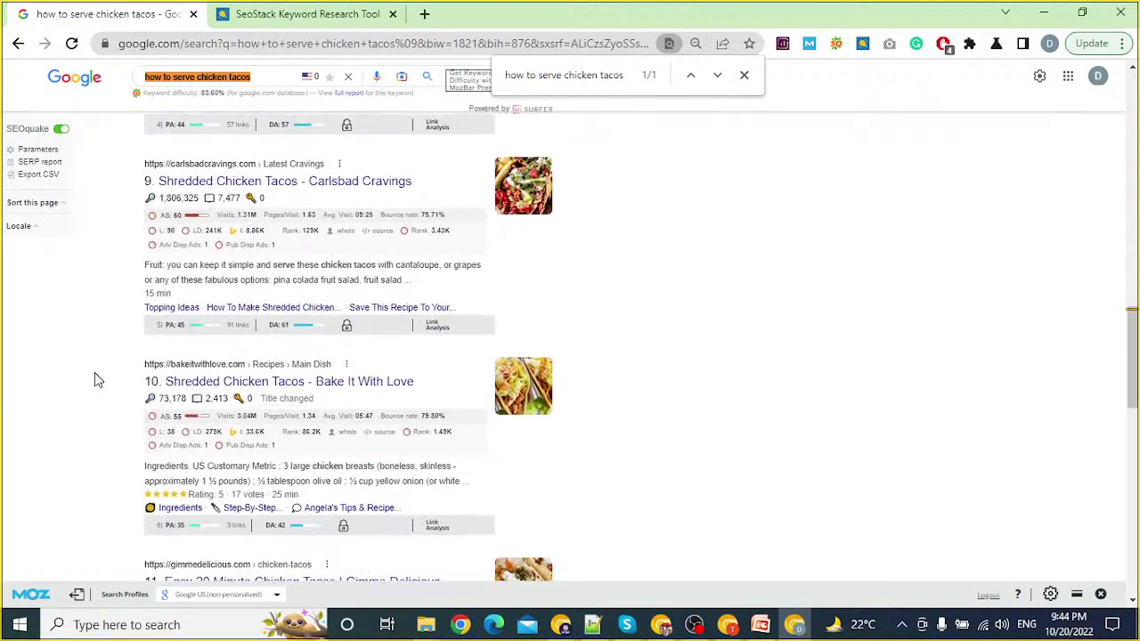
pyautogui.scroll(15, 95, 372)
pyautogui.scroll(-3, 174, 365)
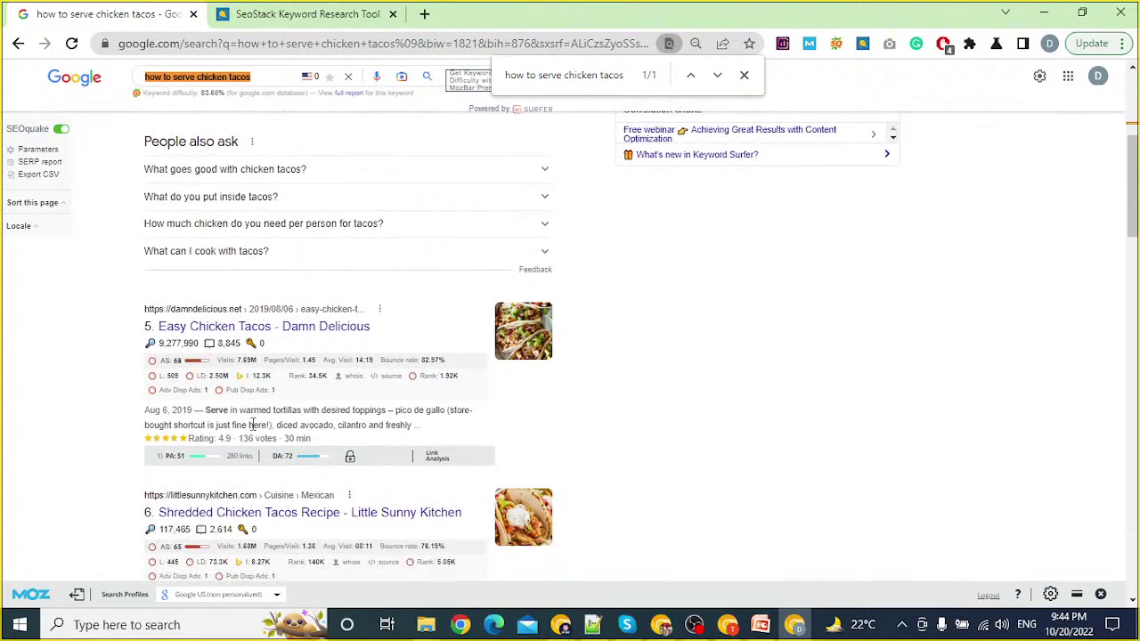
pyautogui.scroll(-3, 254, 400)
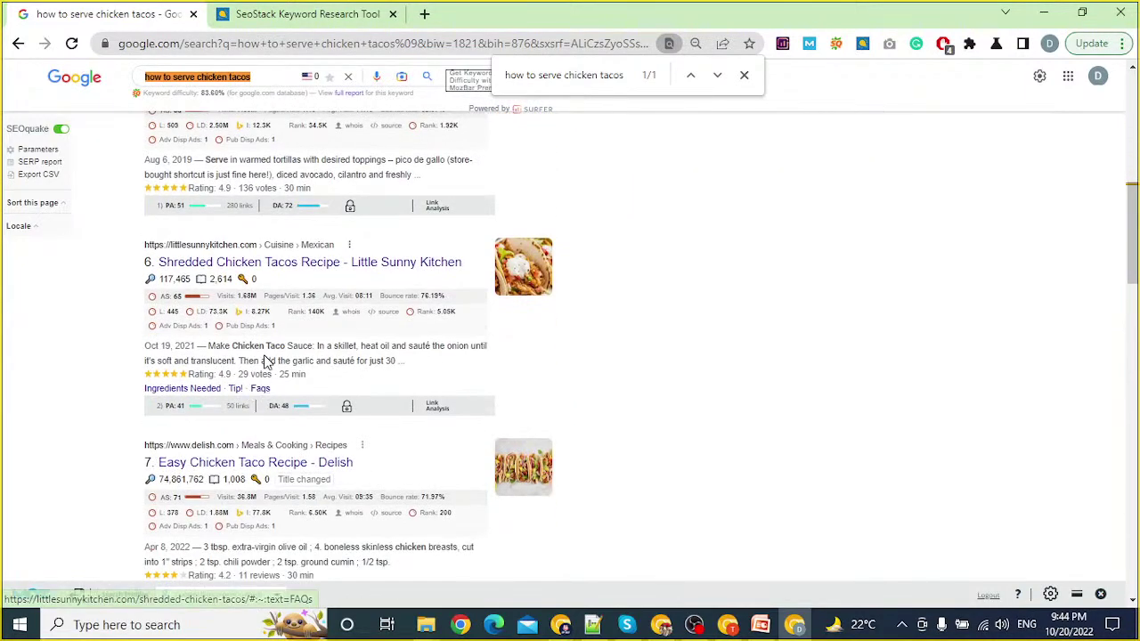
pyautogui.scroll(4, 192, 323)
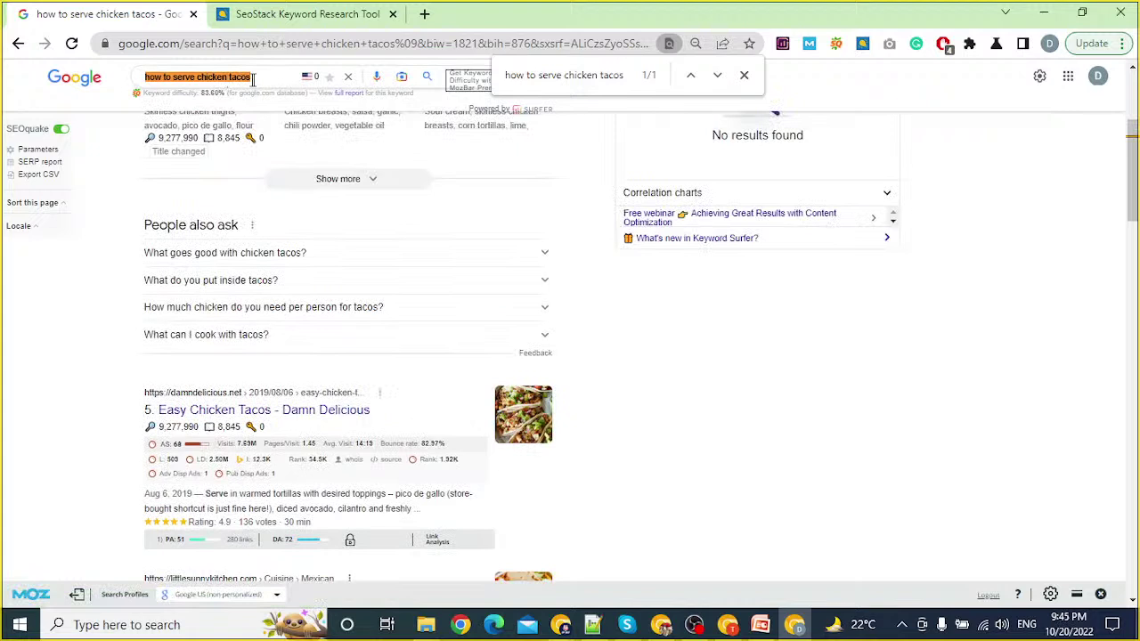
# Step: Search Google for "allintitle:how to serve chicken tacos" to check title competition for the phrase
pyautogui.click(262, 78)
pyautogui.press('Down')
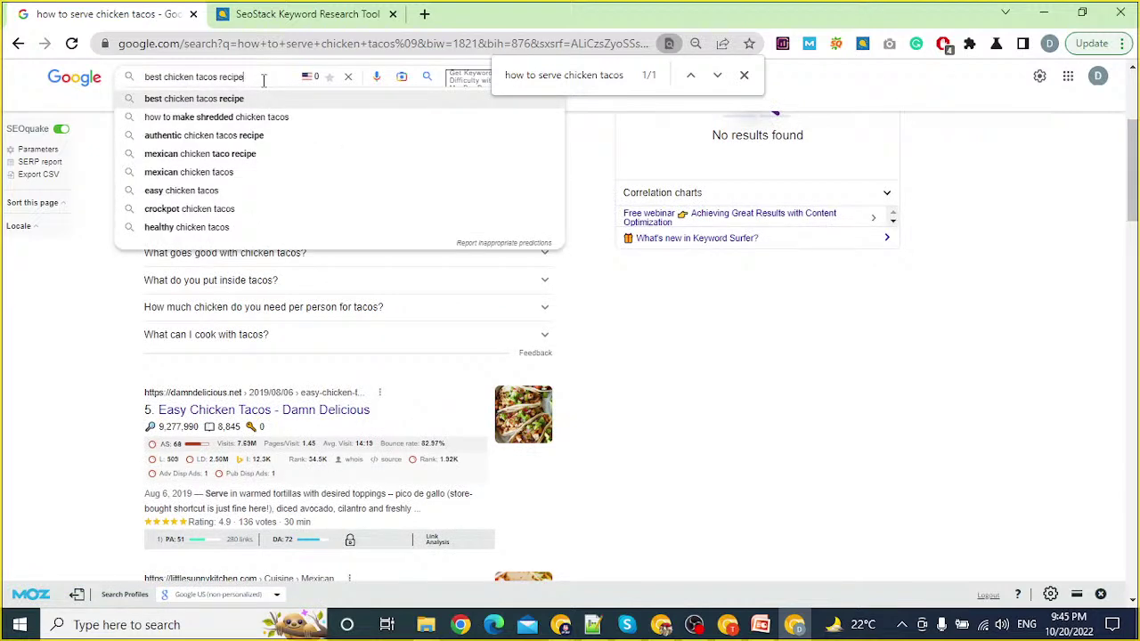
pyautogui.hotkey('ctrl', 'a')
pyautogui.write('how to serve chicken tacos')
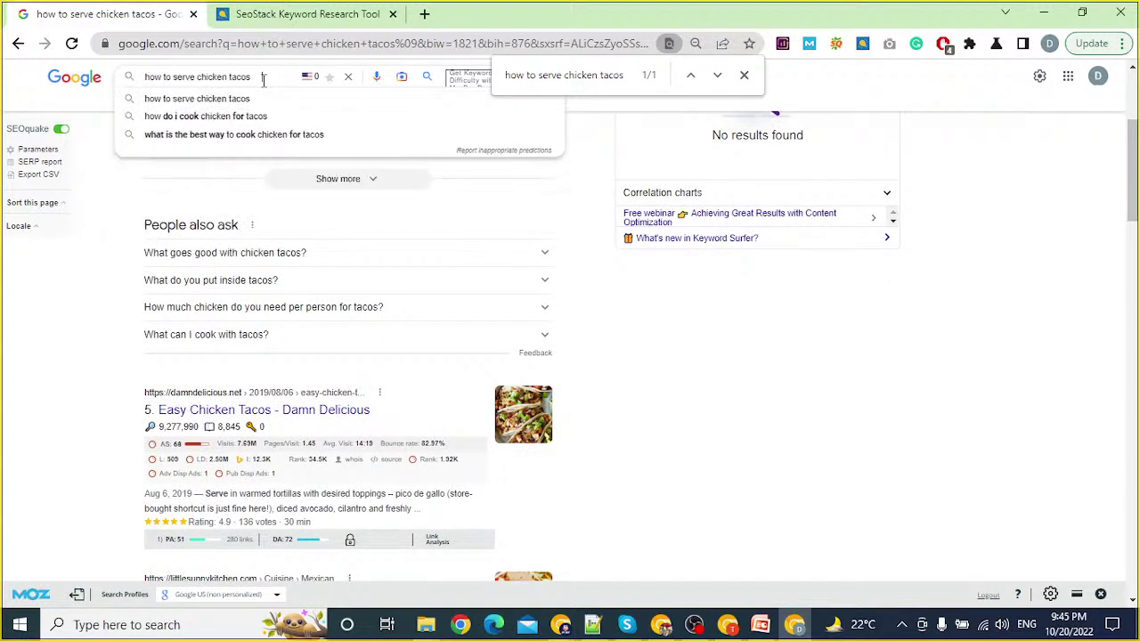
pyautogui.write('allintitle:')
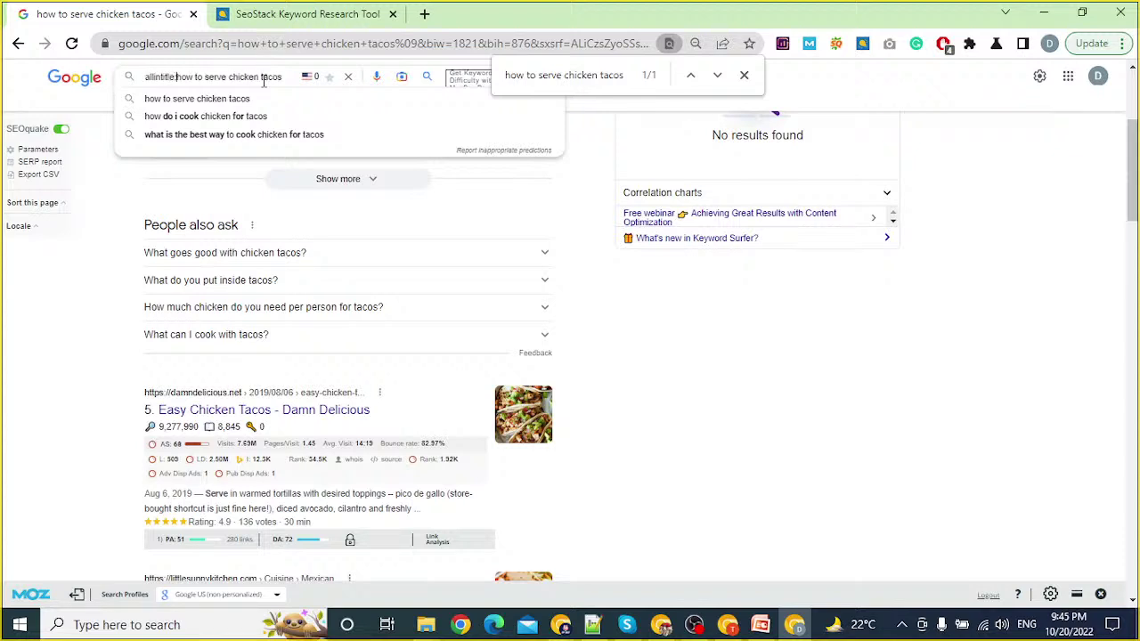
pyautogui.press('Return')
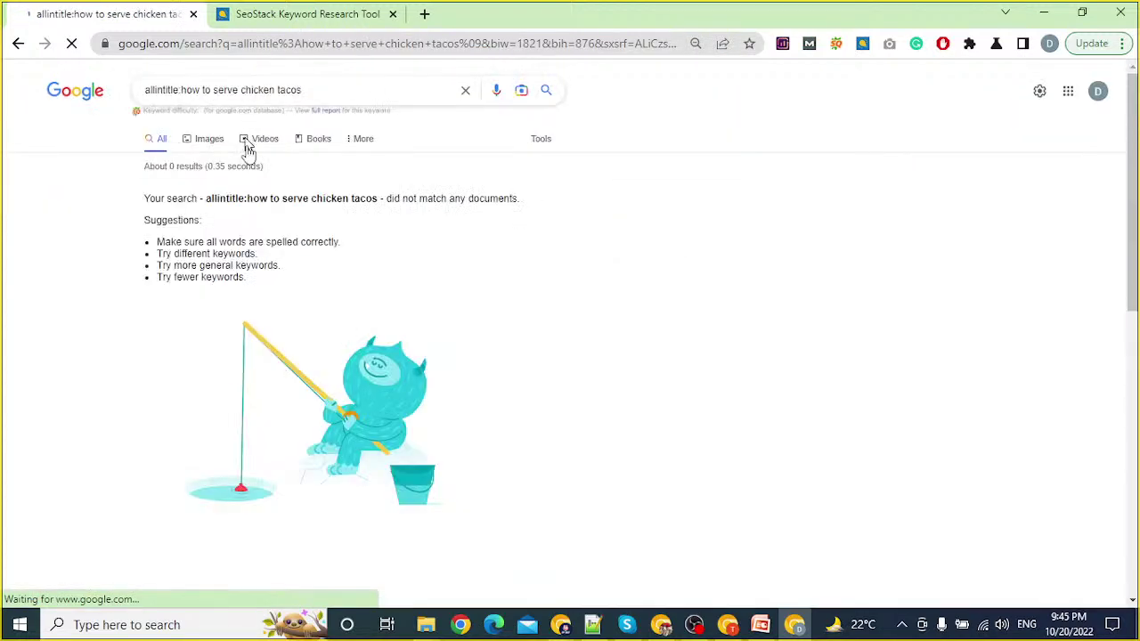
# Step: Examine the allintitle results and highlight the phrase "how to serve chicken tacos" after the operator in the query
pyautogui.tripleClick(267, 198)
pyautogui.tripleClick(244, 90)
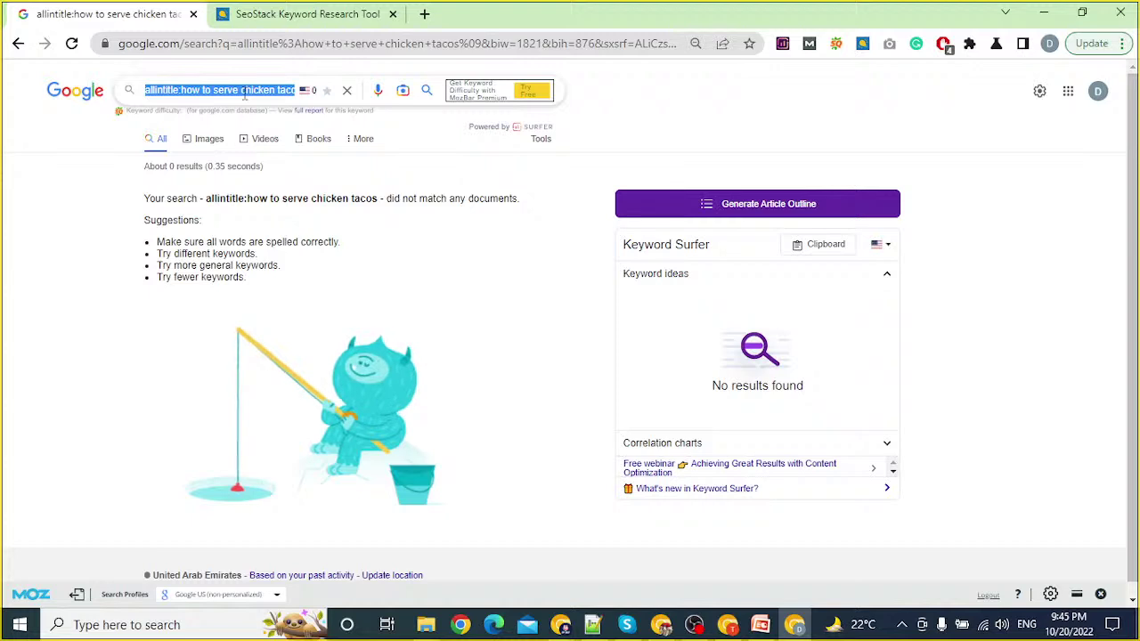
pyautogui.click(184, 90)
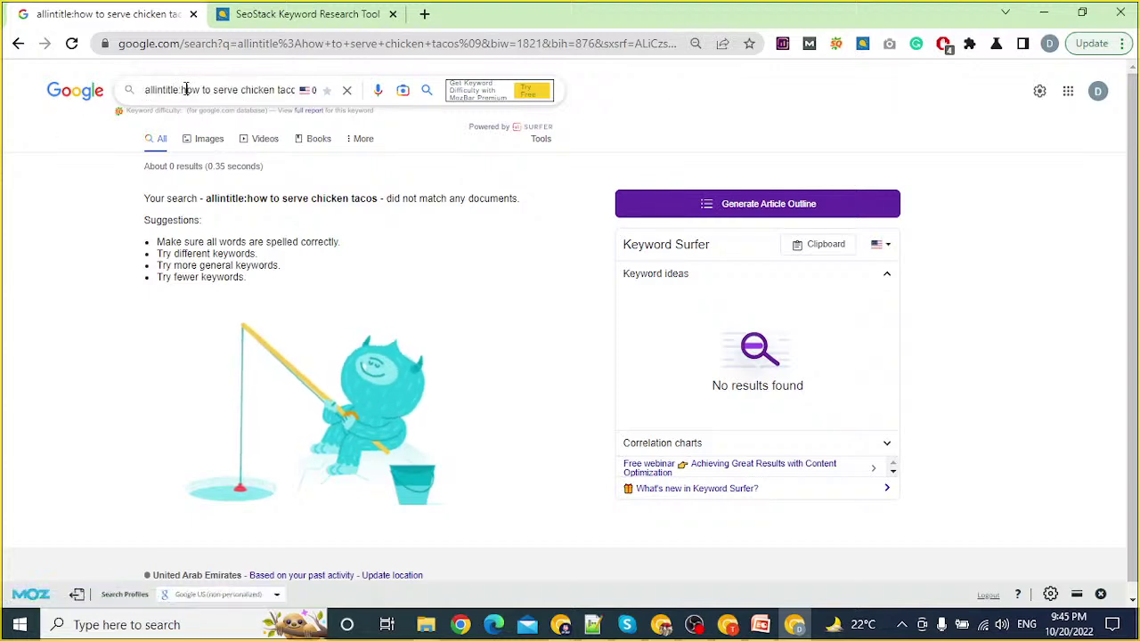
pyautogui.moveTo(185, 90); pyautogui.dragTo(294, 89)
pyautogui.click(178, 88)
pyautogui.moveTo(178, 83); pyautogui.dragTo(294, 83)
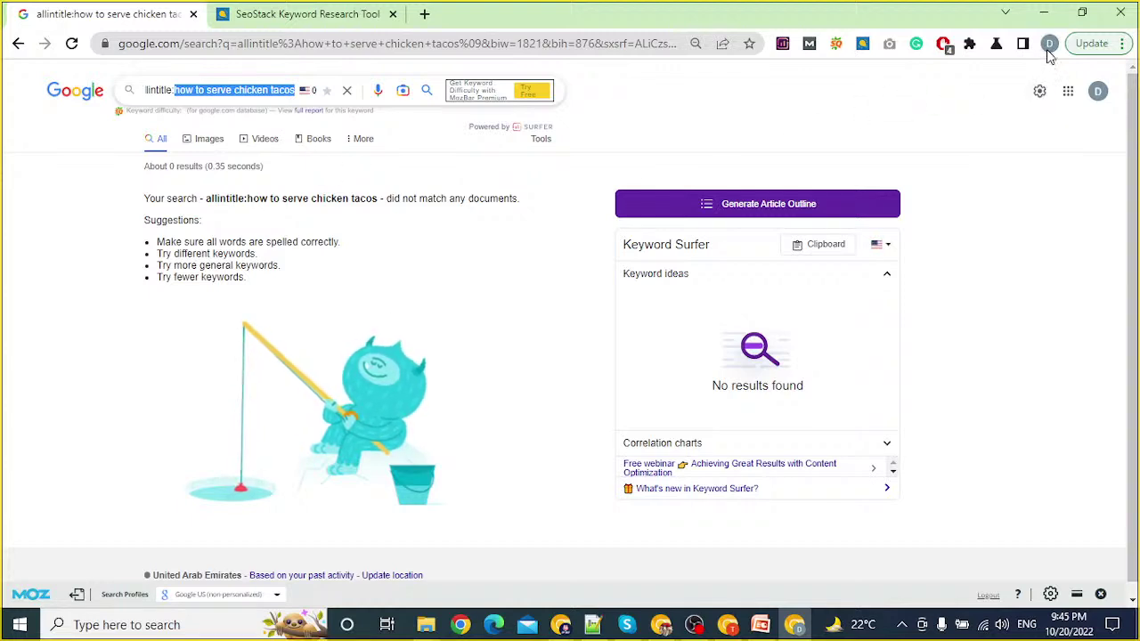
pyautogui.click(182, 217)
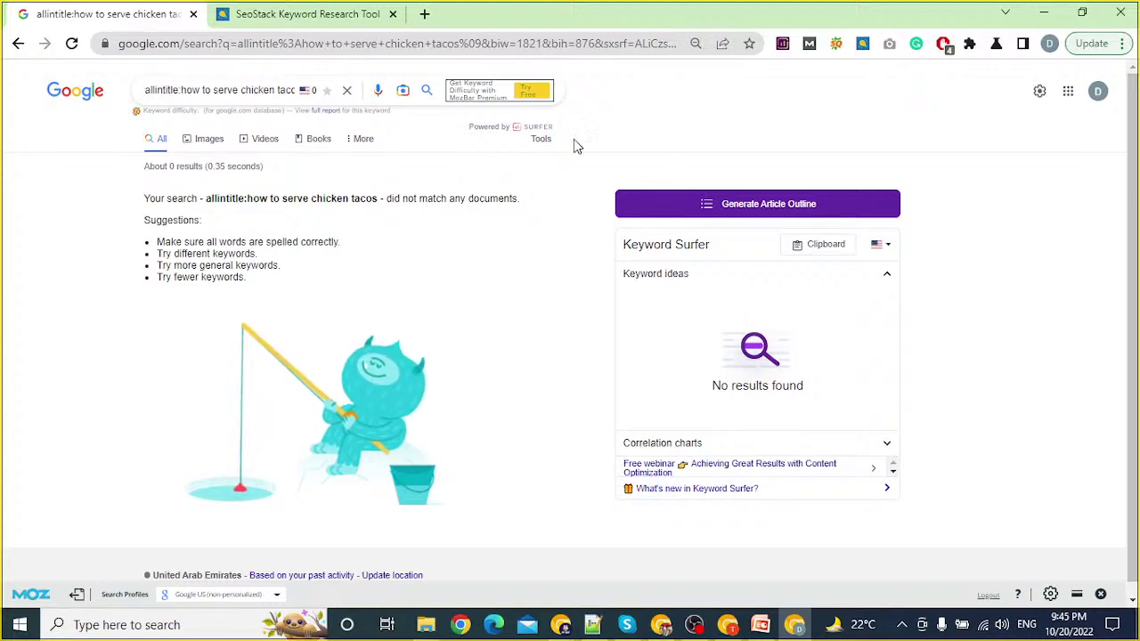
# Step: Switch to the SeoStack Keyword Tool, stop the keyword generation and copy the keyword "chicken tacos in crockpot" from the list
pyautogui.click(294, 13)
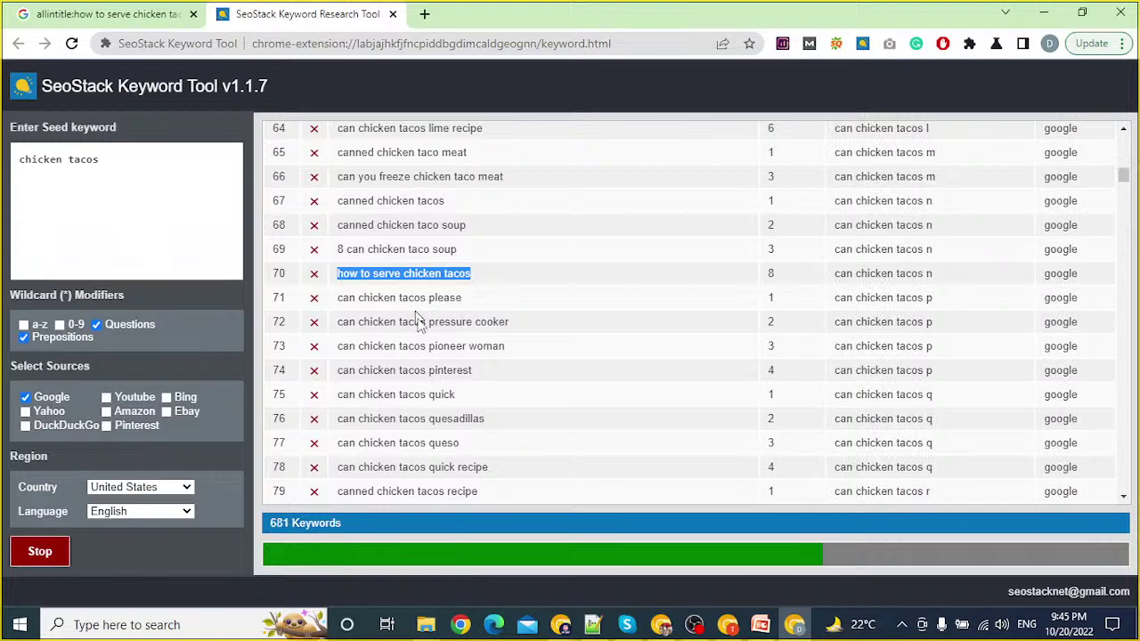
pyautogui.click(41, 562)
pyautogui.scroll(15, 478, 411)
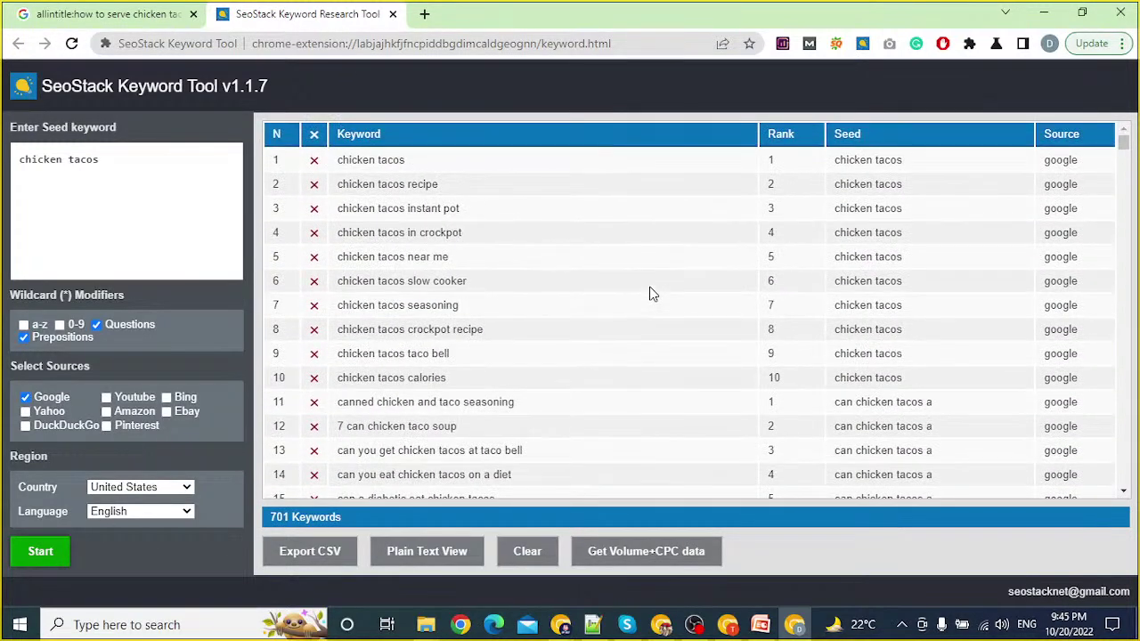
pyautogui.moveTo(337, 211); pyautogui.dragTo(554, 216)
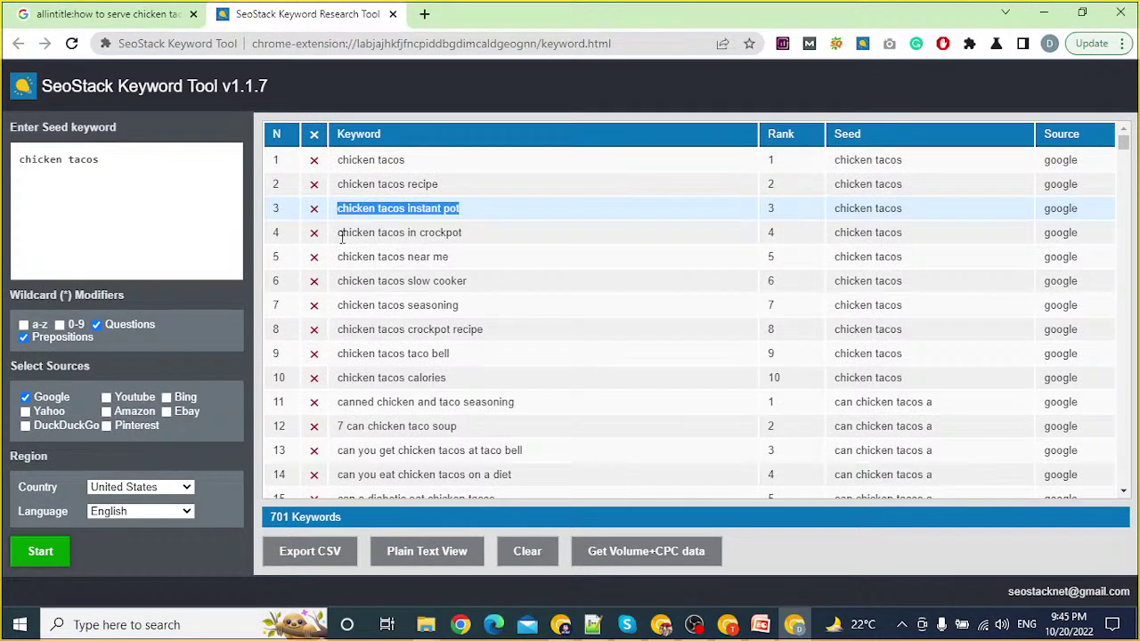
pyautogui.moveTo(337, 233); pyautogui.dragTo(554, 235)
pyautogui.hotkey('ctrl', 'c')
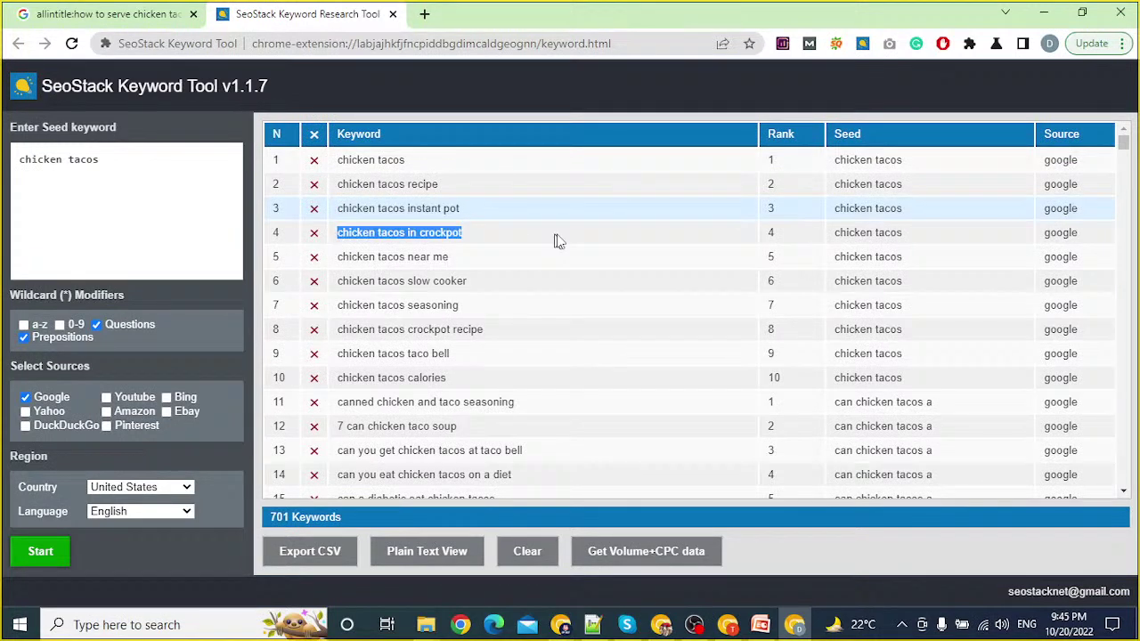
# Step: Return to the Google results and search for the copied keyword "chicken tacos in crockpot"
pyautogui.click(134, 14)
pyautogui.tripleClick(201, 89)
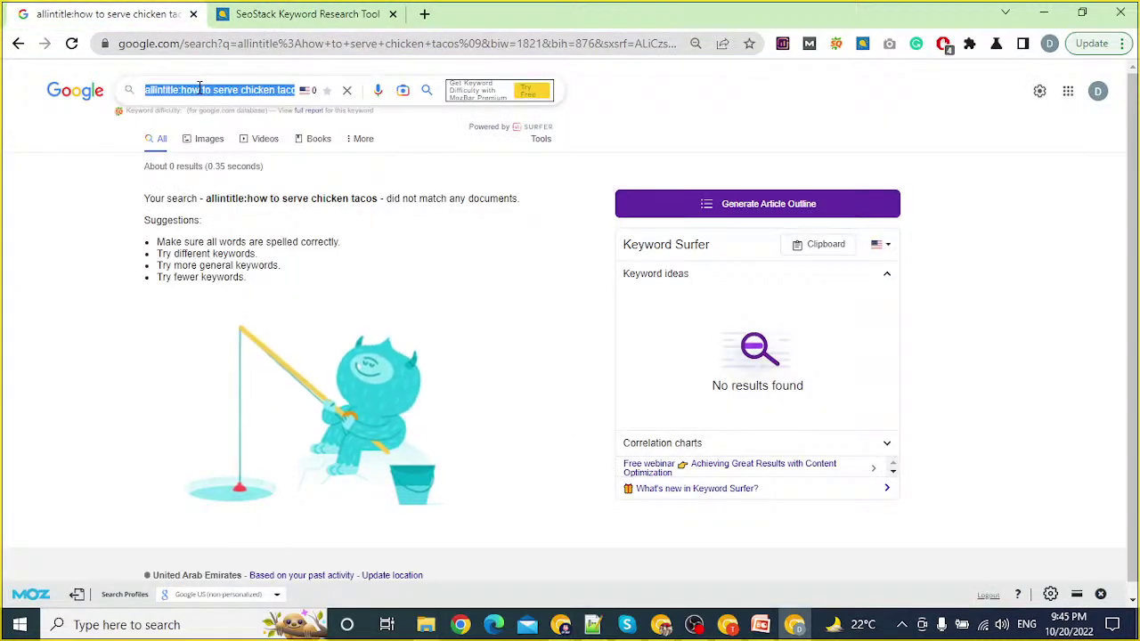
pyautogui.hotkey('ctrl', 'v')
pyautogui.press('Return')
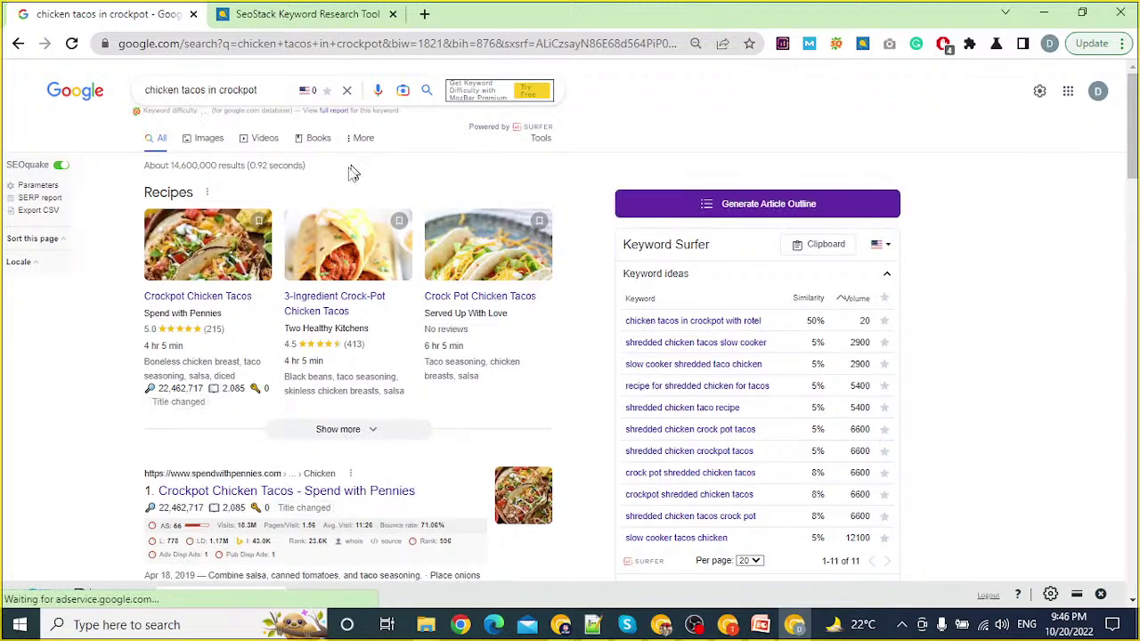
# Step: Find exact matches of "chicken tacos in crockpot" within the results page and review the search suggestions for the query
pyautogui.scroll(-1, 63, 342)
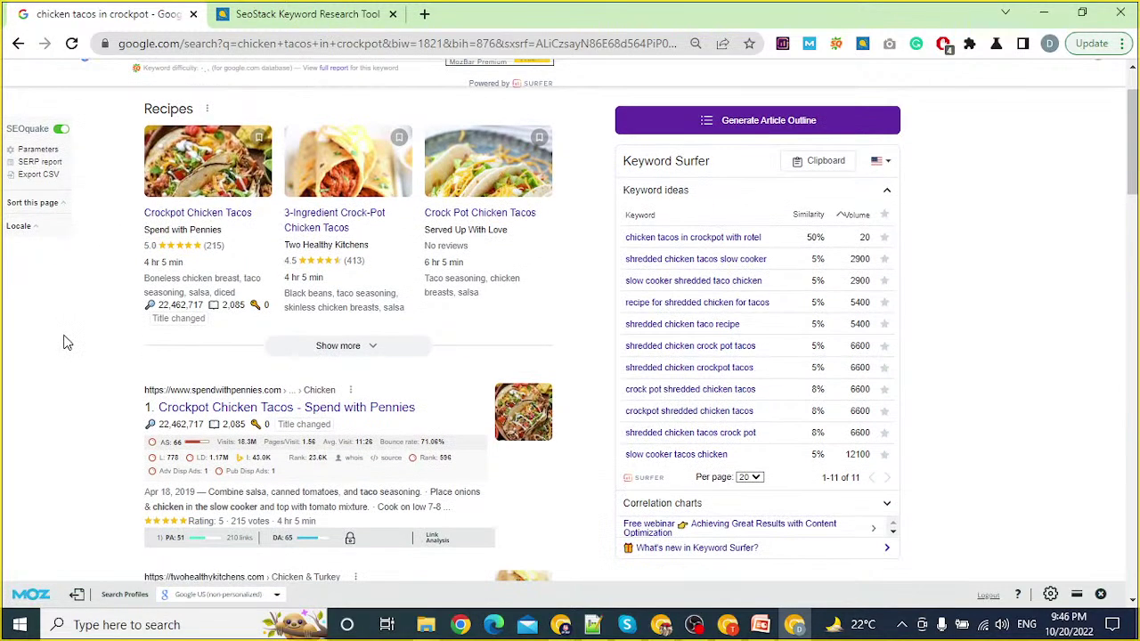
pyautogui.hotkey('ctrl', 'f')
pyautogui.hotkey('ctrl', 'v')
pyautogui.press('Return')
pyautogui.press('Return')
pyautogui.press('Return')
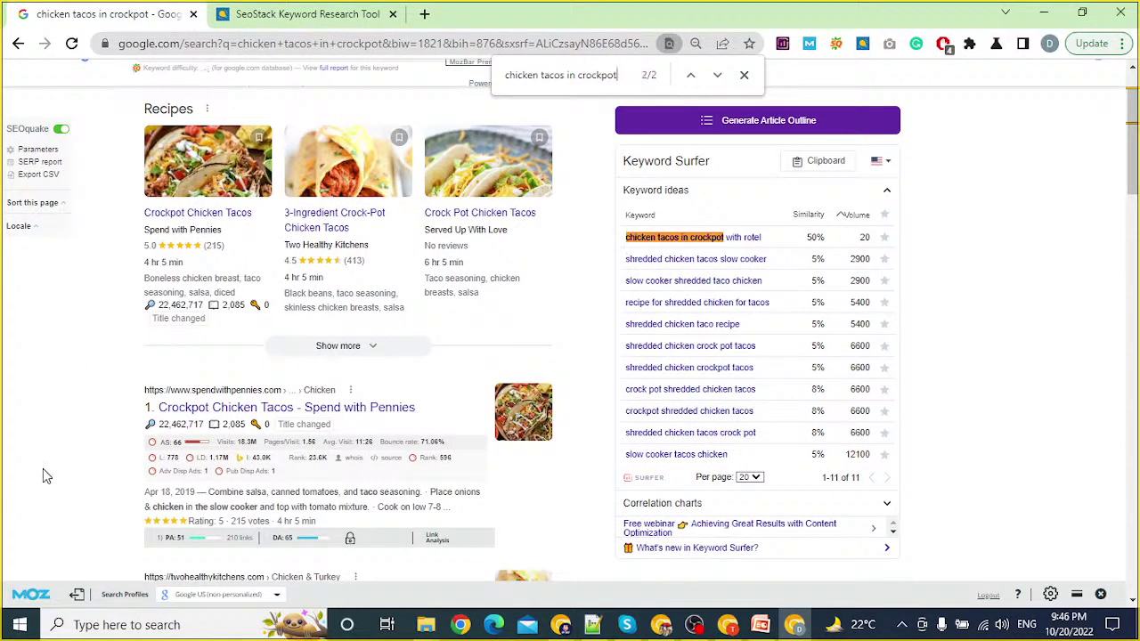
pyautogui.scroll(1, 55, 434)
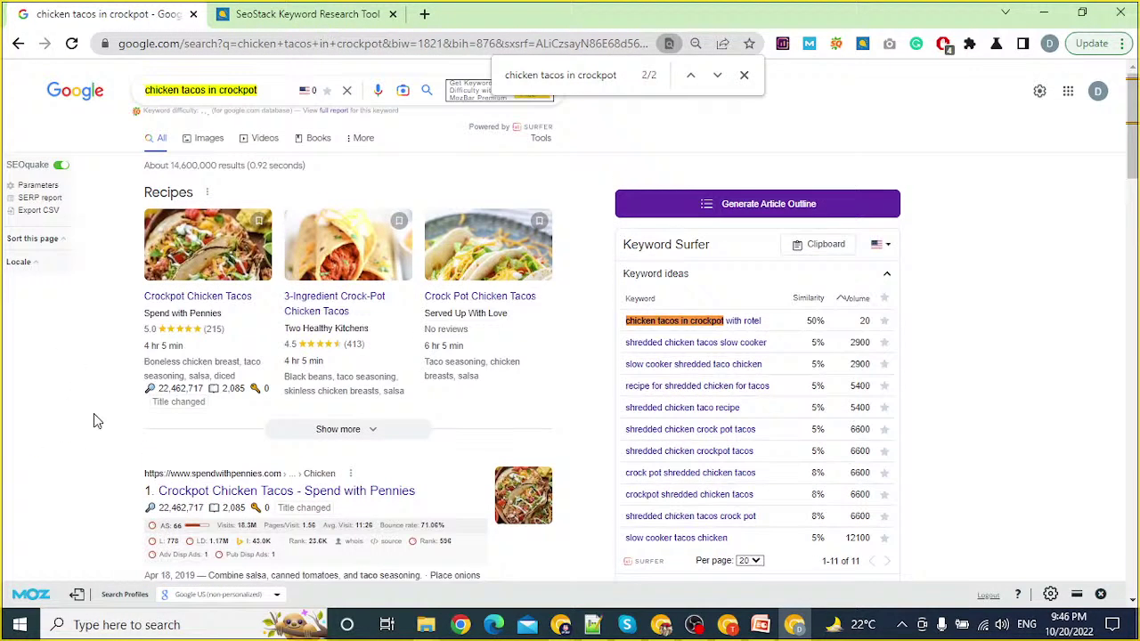
pyautogui.tripleClick(188, 89)
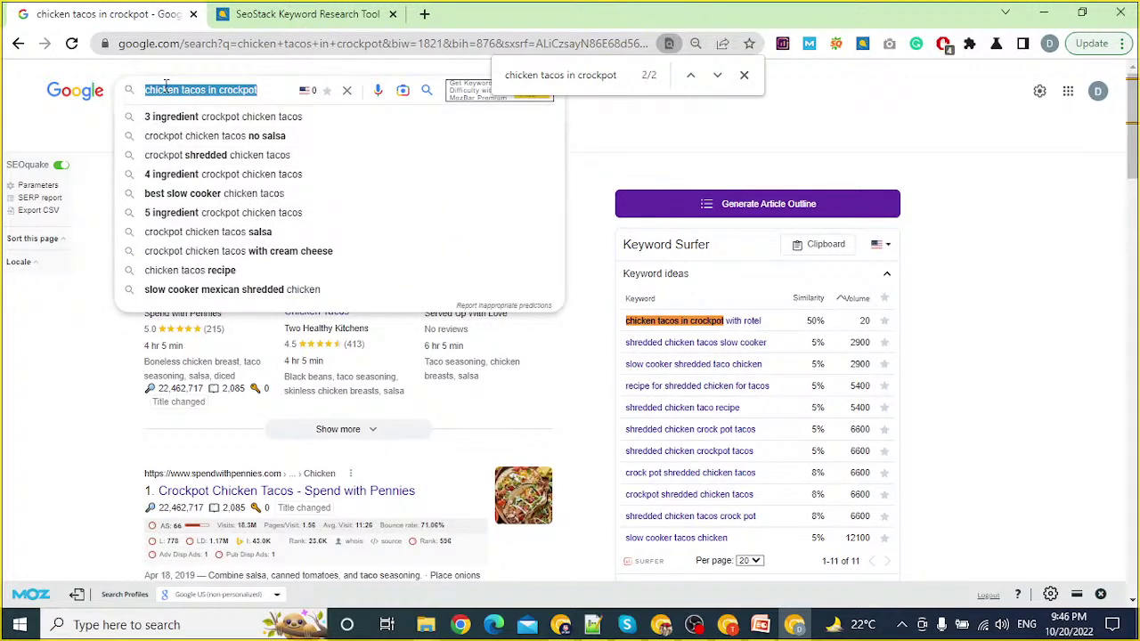
pyautogui.click(41, 381)
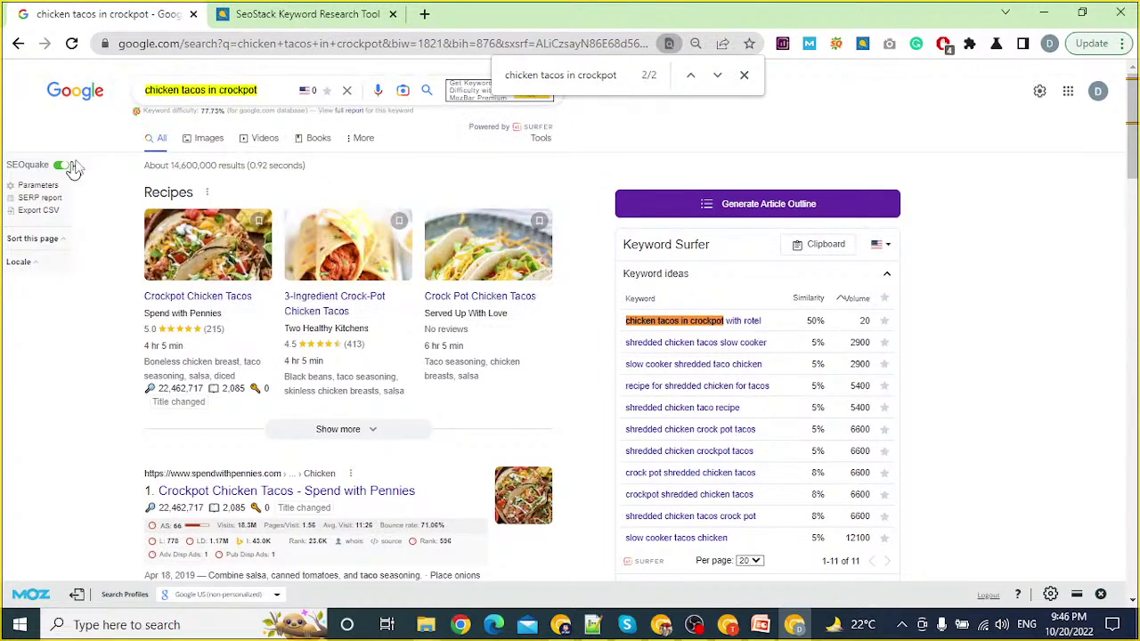
# Step: Switch to Keyword Planner, replace the seed keyword with "chicken tacos in crockpot" and get its keyword ideas
pyautogui.hotkey('alt', 'Tab')
pyautogui.hotkey('alt', 'Tab')
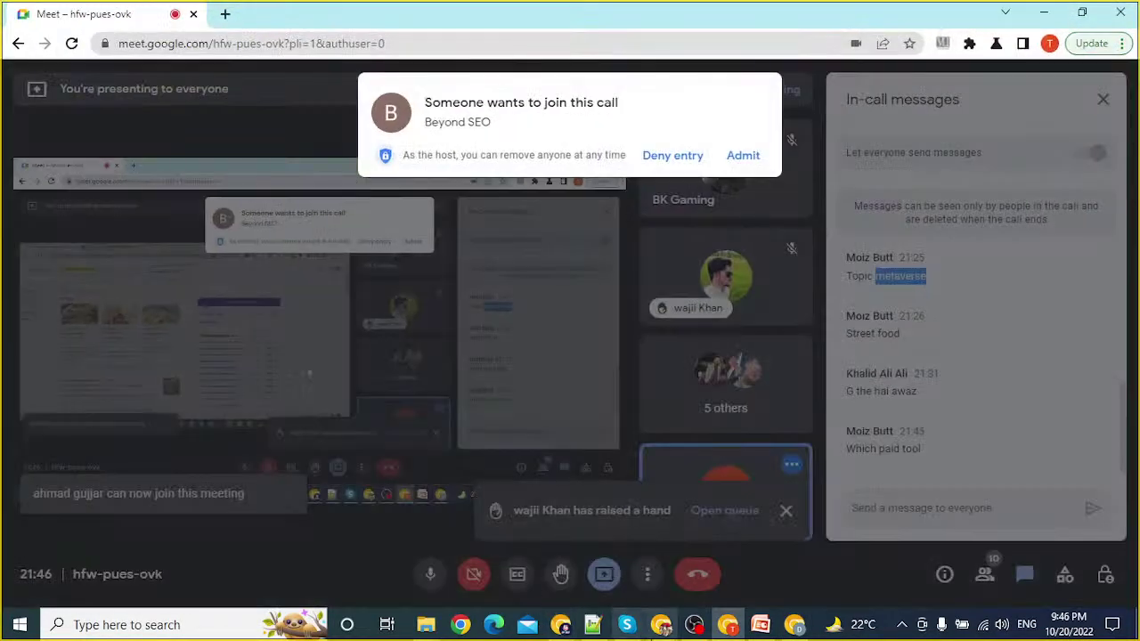
pyautogui.click(661, 626)
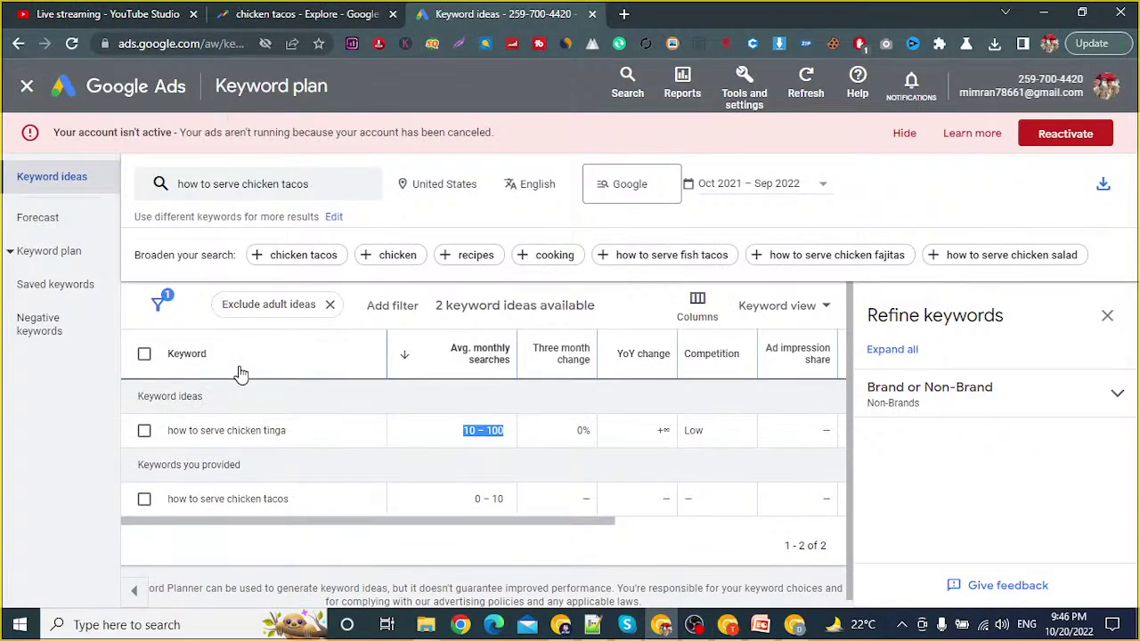
pyautogui.click(257, 194)
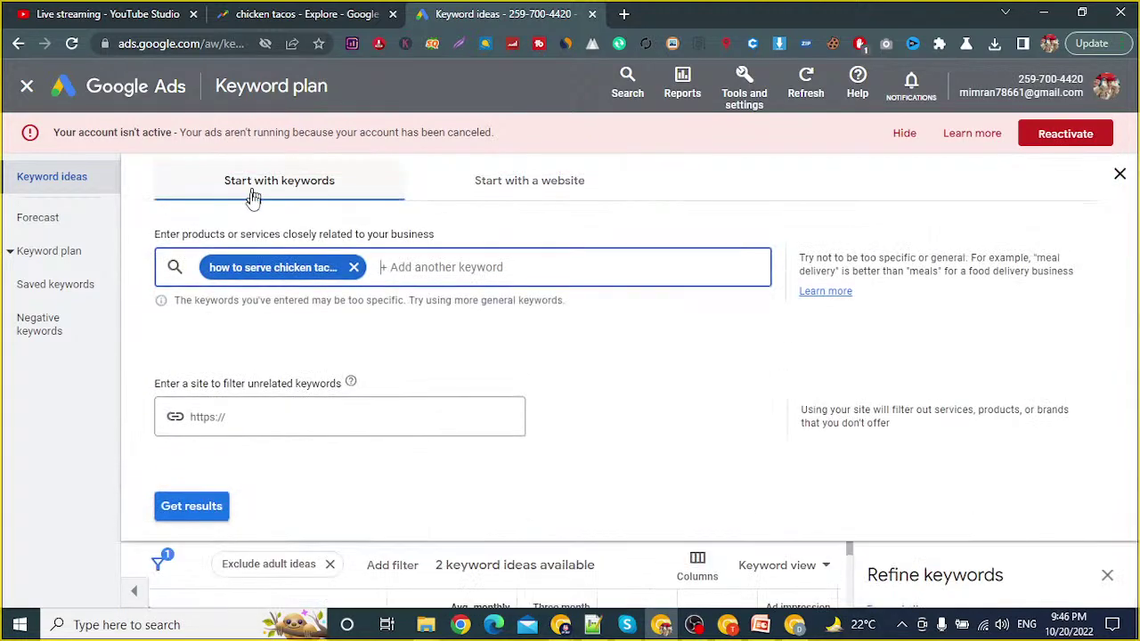
pyautogui.click(359, 269)
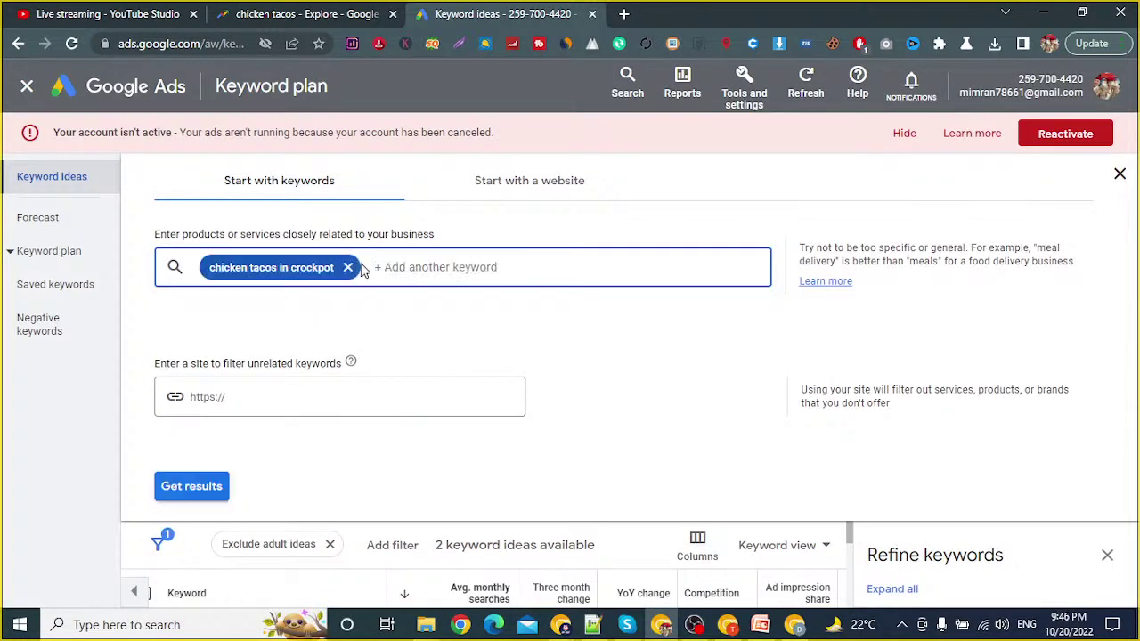
pyautogui.click(227, 491)
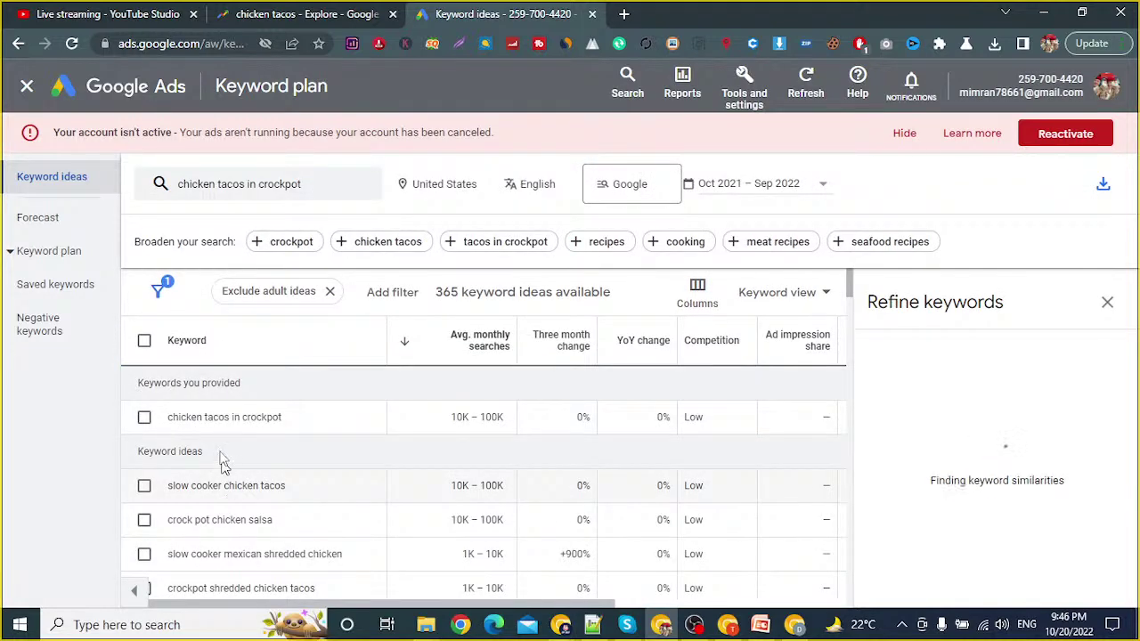
# Step: Highlight the provided keyword "chicken tacos in crockpot" and its average monthly search range
pyautogui.tripleClick(224, 433)
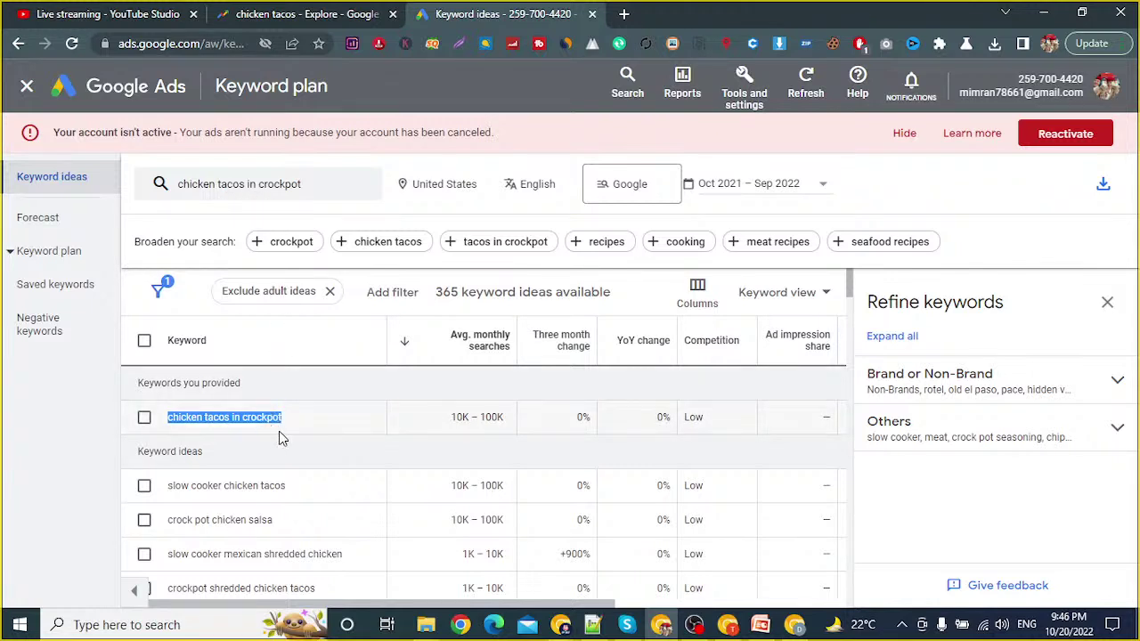
pyautogui.tripleClick(475, 418)
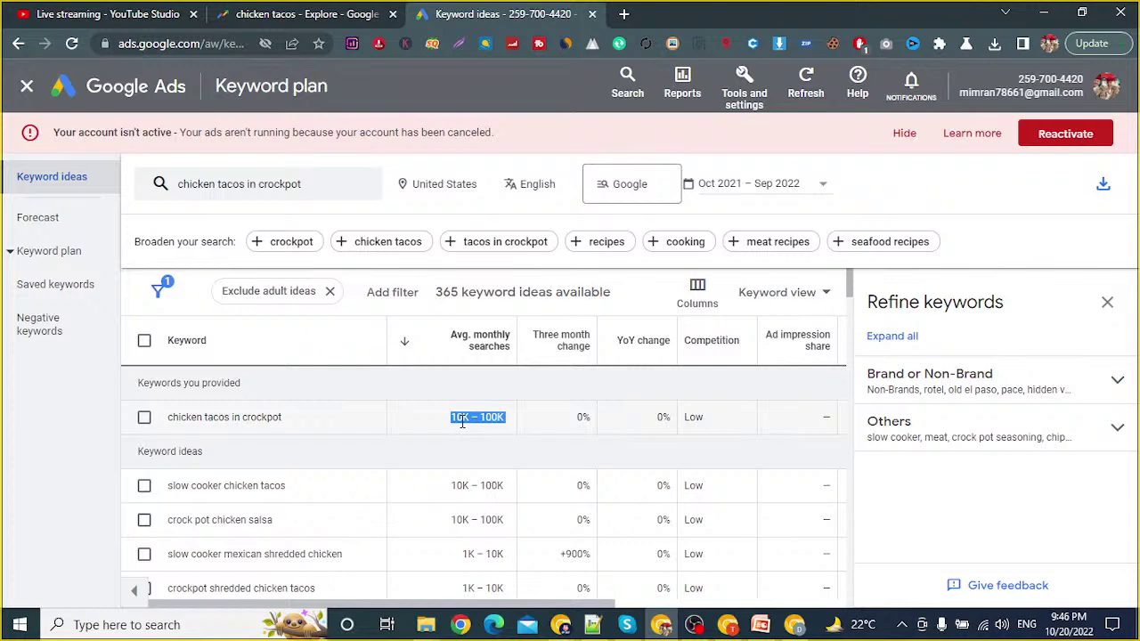
pyautogui.click(1044, 13)
# Step: Admit the waiting participant to the Google Meet call, then return to the Google results and close the in-page find
pyautogui.click(741, 157)
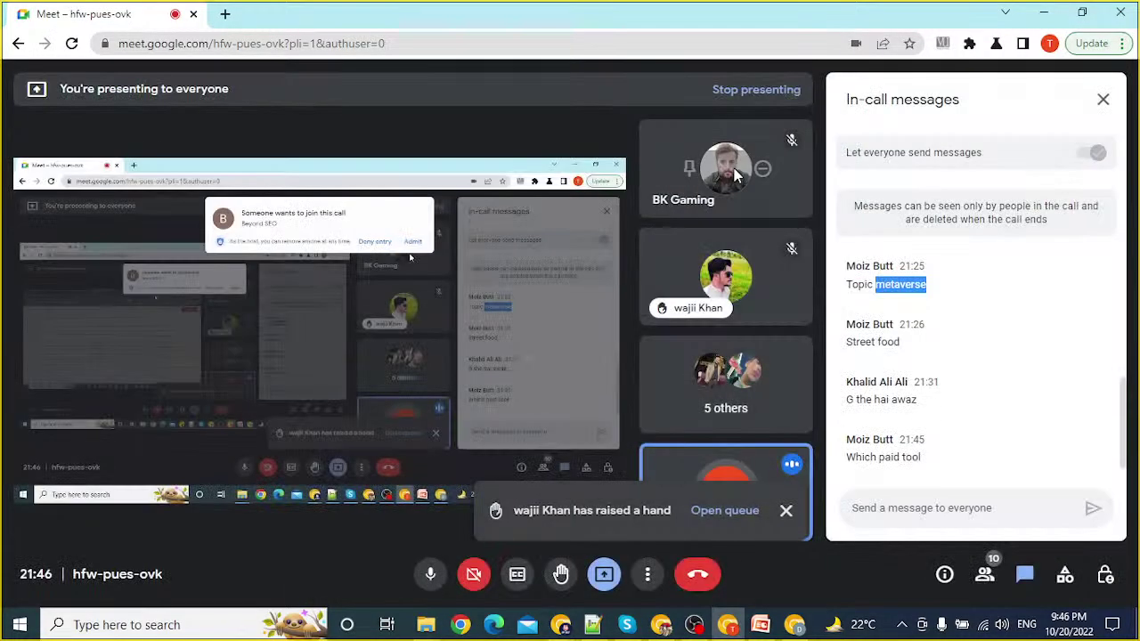
pyautogui.click(1041, 13)
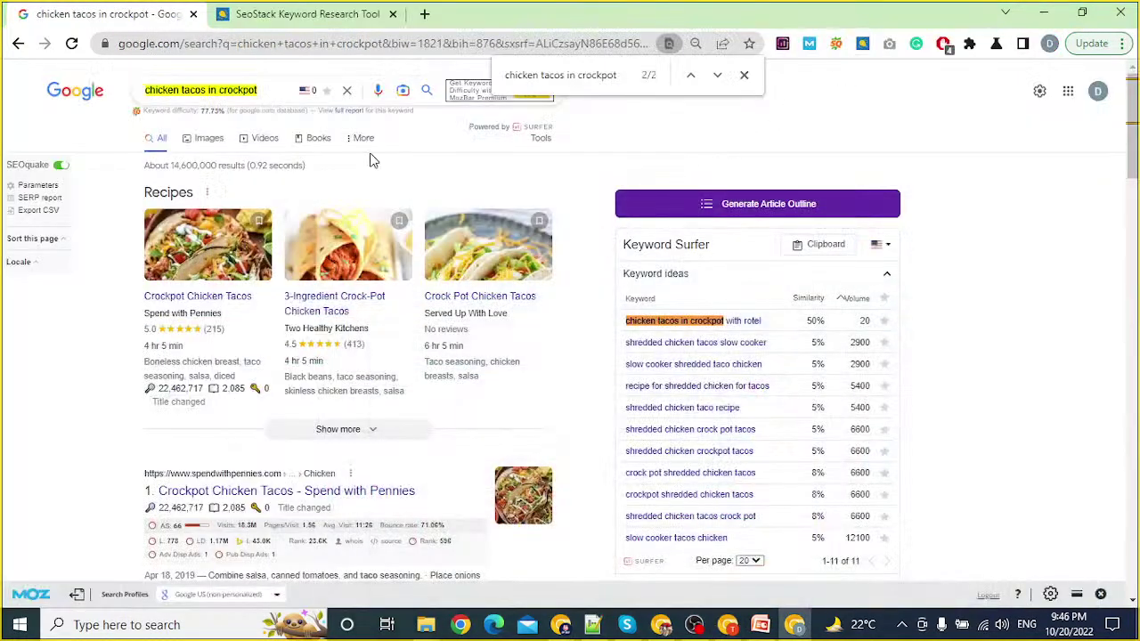
pyautogui.click(342, 12)
pyautogui.click(176, 25)
pyautogui.click(743, 78)
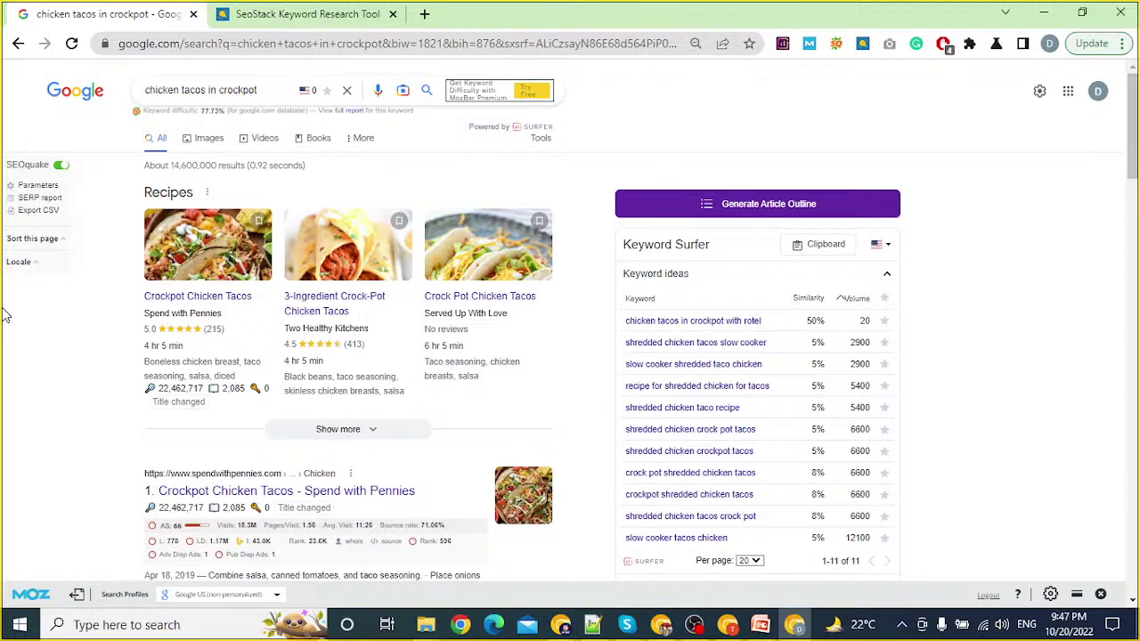
# Step: Cycle through the exact matches of "chicken tacos in crockpot" on the results page again
pyautogui.tripleClick(210, 89)
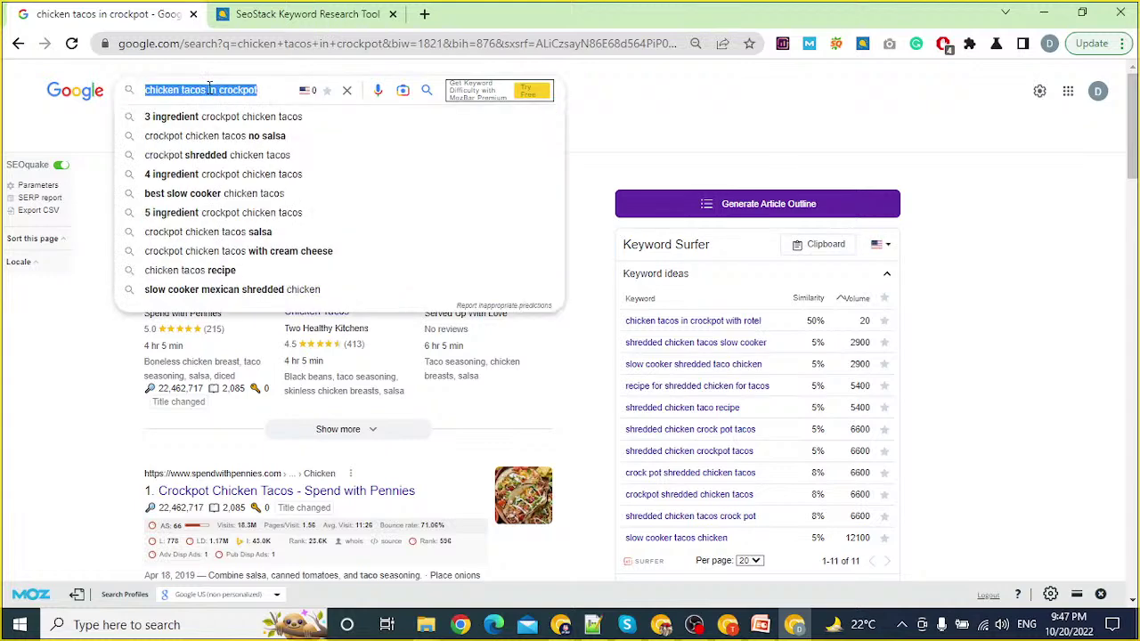
pyautogui.click(78, 360)
pyautogui.hotkey('ctrl', 'f')
pyautogui.press('Return')
pyautogui.press('Return')
pyautogui.press('Return')
pyautogui.press('Return')
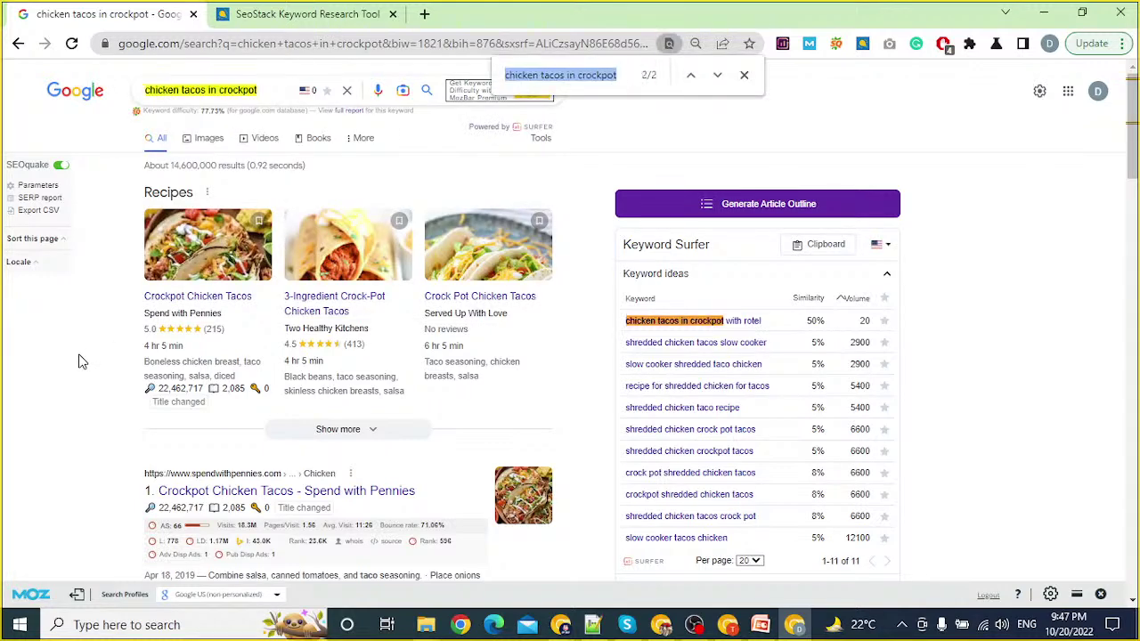
pyautogui.press('Return')
pyautogui.press('Return')
# Step: Search Google for "allintitle:chicken tacos in crockpot" to check how many page titles compete for the phrase
pyautogui.click(260, 90)
pyautogui.press('Down')
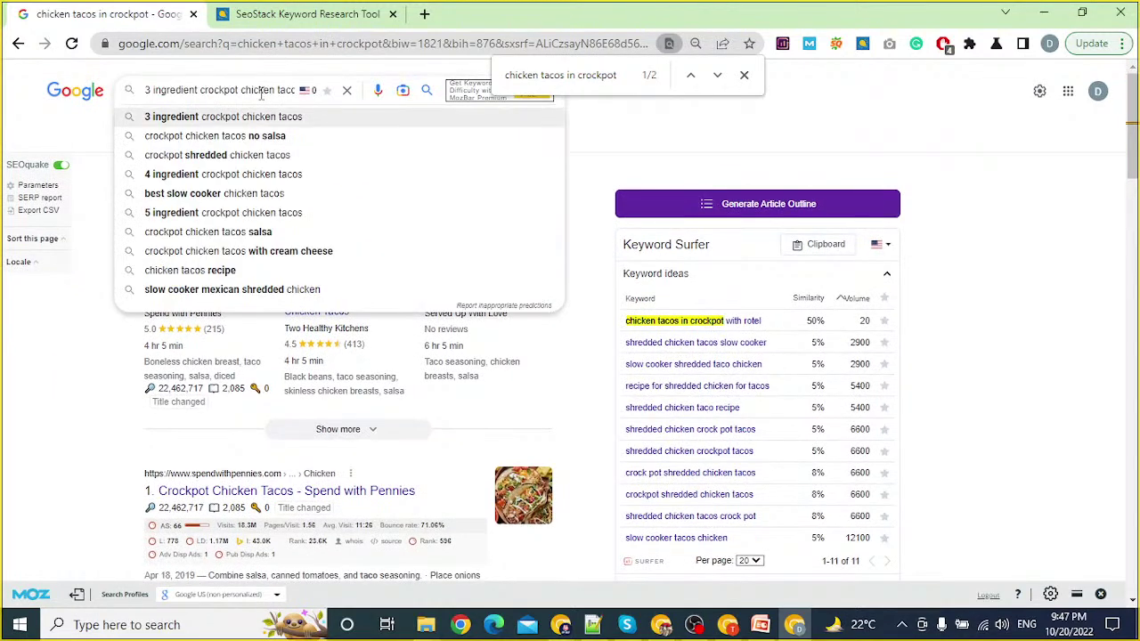
pyautogui.hotkey('ctrl', 'z')
pyautogui.press('Home')
pyautogui.write('allintitle:')
pyautogui.press('Return')
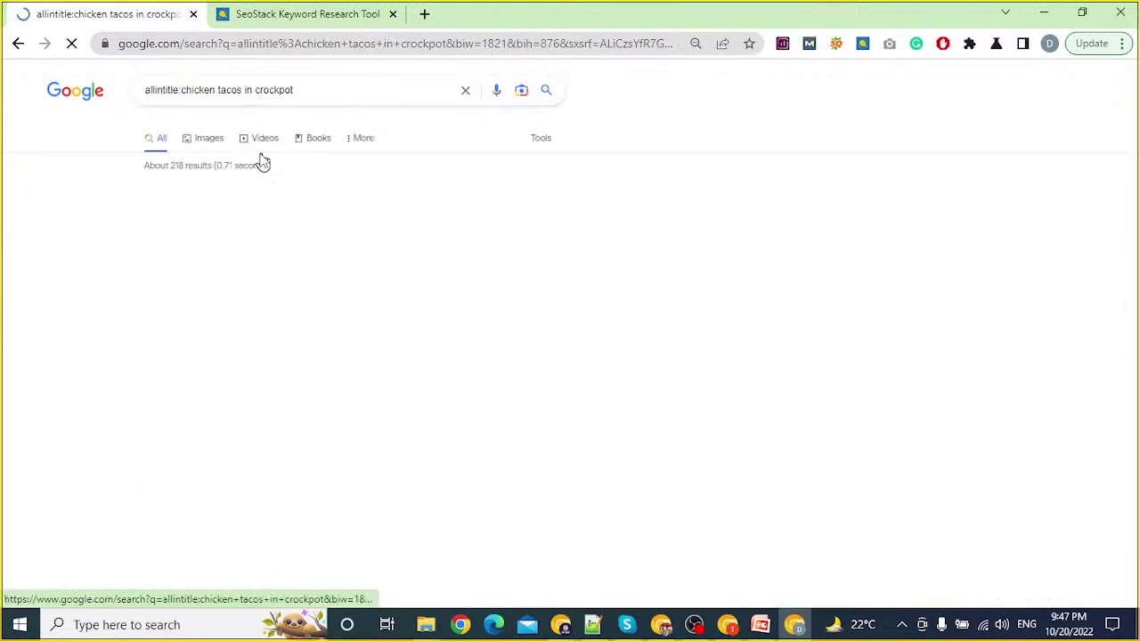
# Step: Look over the allintitle listings for "chicken tacos in crockpot" and highlight the number of results
pyautogui.scroll(-3, 109, 229)
pyautogui.scroll(2, 109, 228)
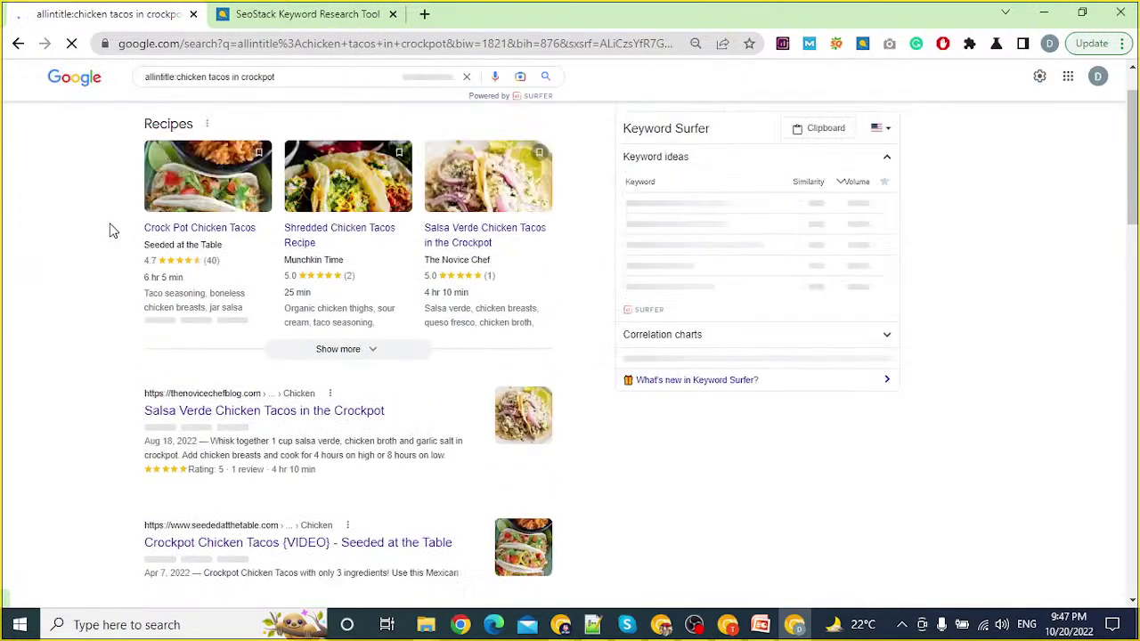
pyautogui.scroll(1, 109, 229)
pyautogui.doubleClick(176, 165)
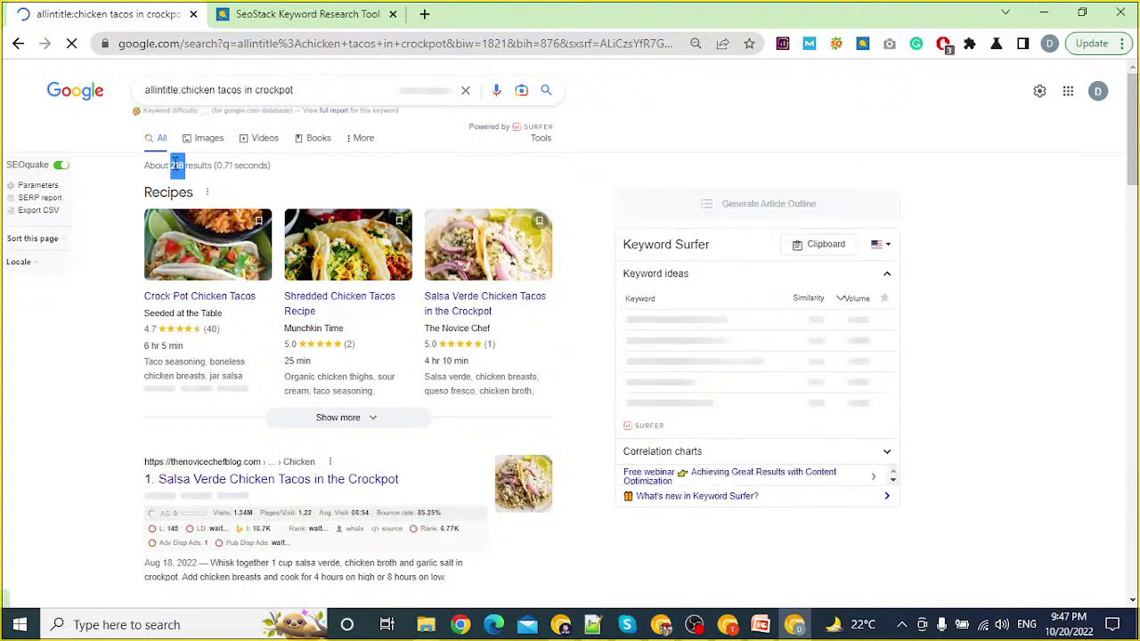
# Step: Highlight "chicken tacos in crockpot" in the allintitle query and skim the listed page titles for the phrase
pyautogui.doubleClick(247, 92)
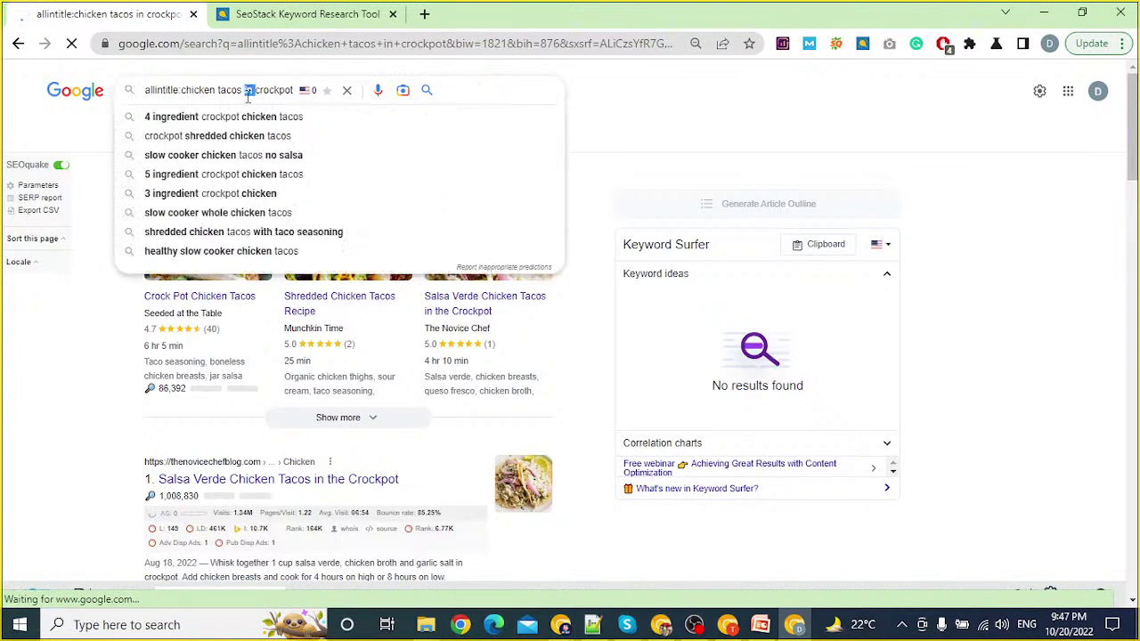
pyautogui.tripleClick(248, 92)
pyautogui.click(189, 93)
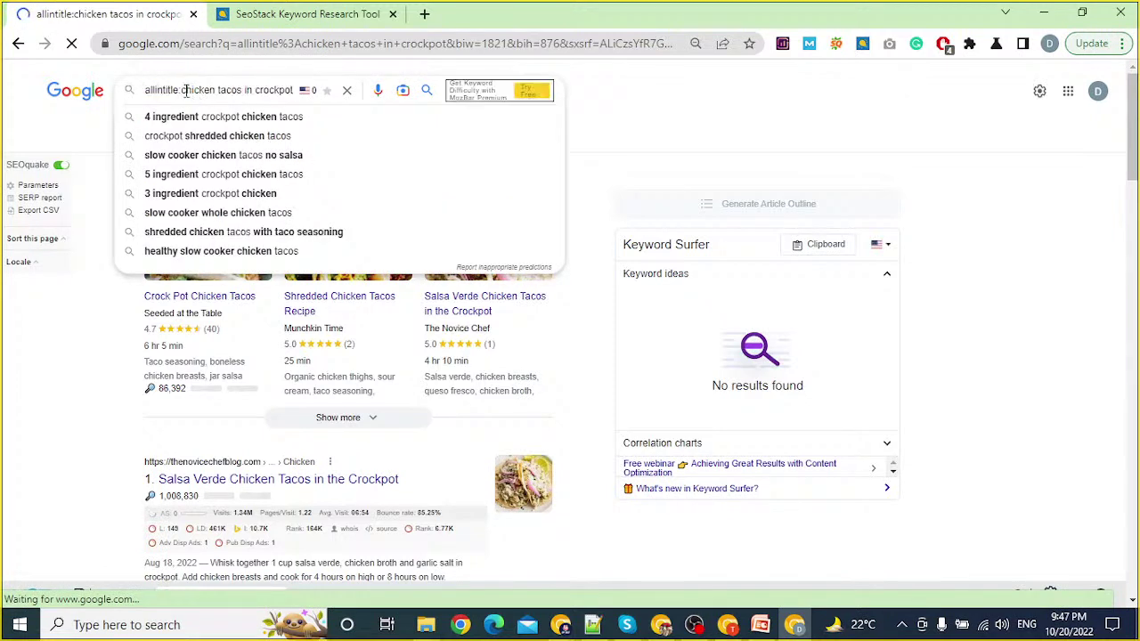
pyautogui.moveTo(182, 92); pyautogui.dragTo(323, 102)
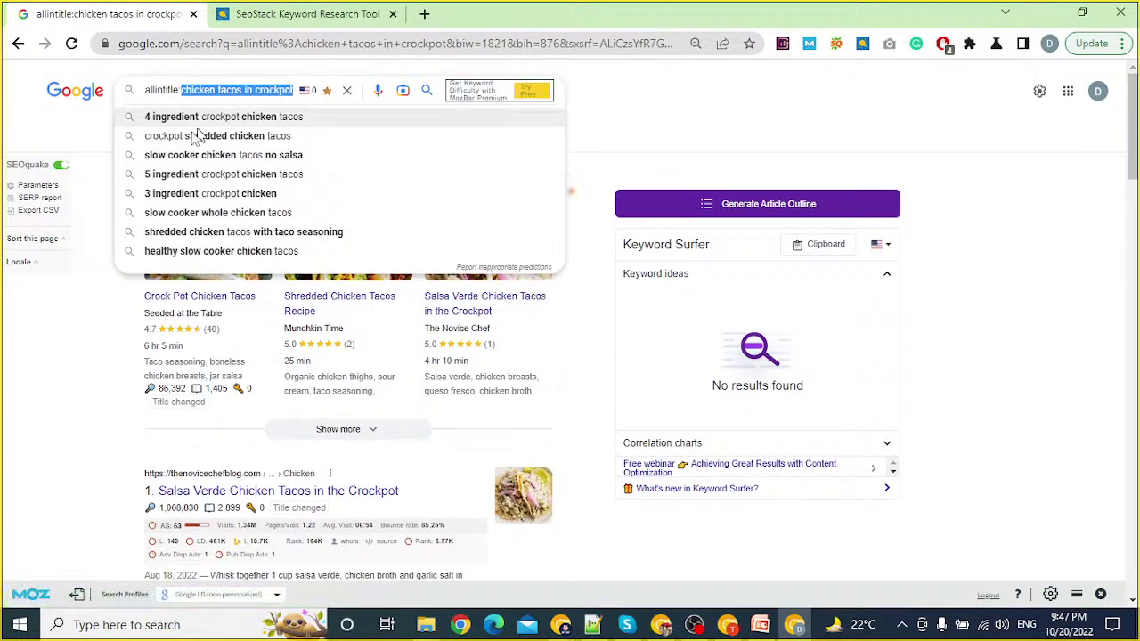
pyautogui.click(96, 311)
pyautogui.scroll(-5, 96, 310)
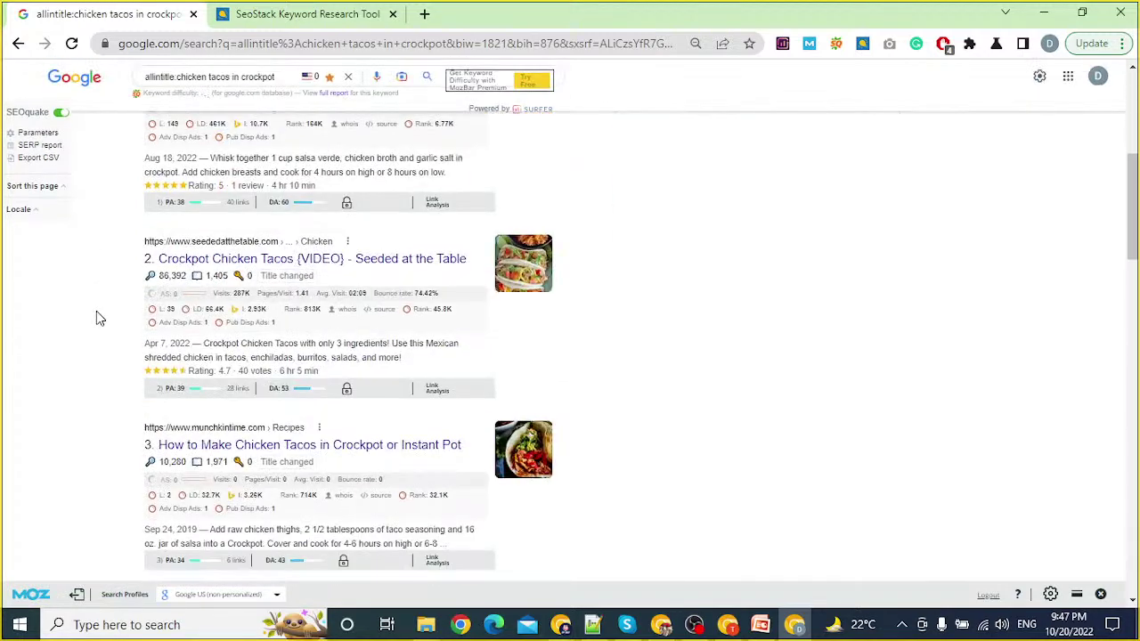
pyautogui.scroll(-5, 96, 312)
pyautogui.scroll(-10, 96, 311)
pyautogui.scroll(3, 96, 311)
pyautogui.scroll(10, 96, 318)
# Step: Find "chicken tacos in crockpot" within the allintitle results page and check which listing titles contain the exact phrase
pyautogui.hotkey('ctrl', 'f')
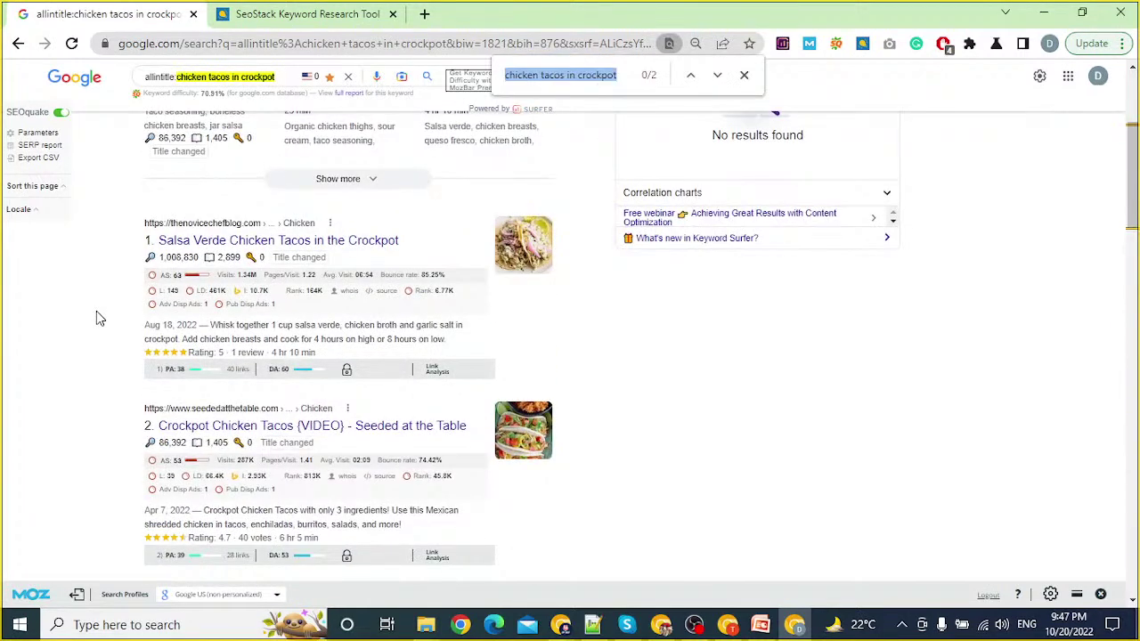
pyautogui.press('Return')
pyautogui.press('Return')
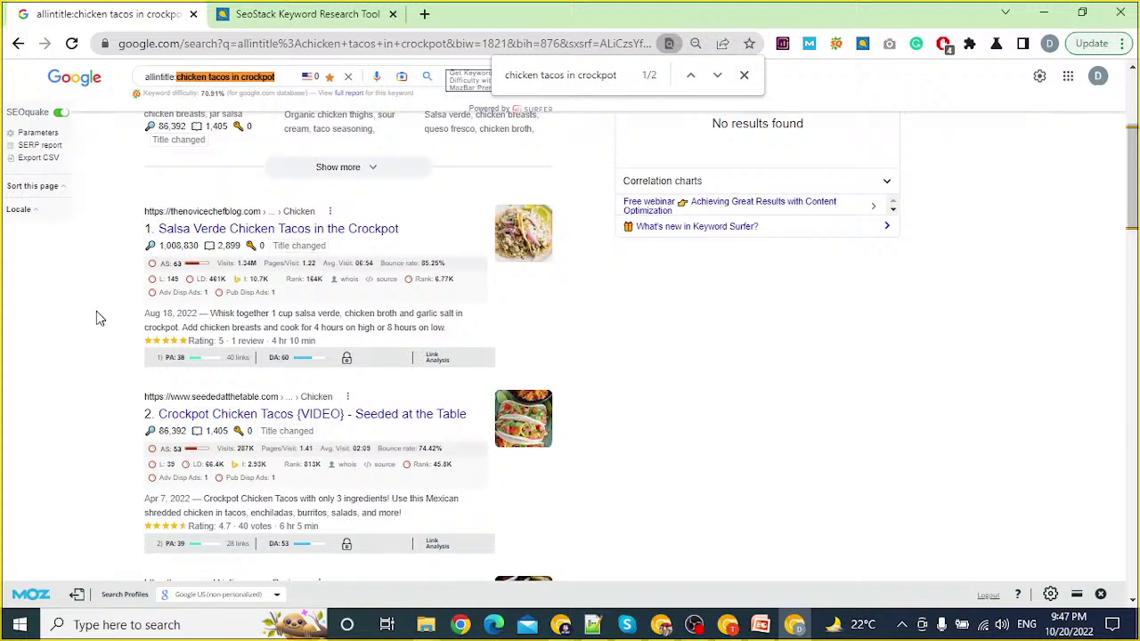
pyautogui.scroll(2, 129, 268)
pyautogui.scroll(1, 129, 269)
pyautogui.scroll(-5, 146, 445)
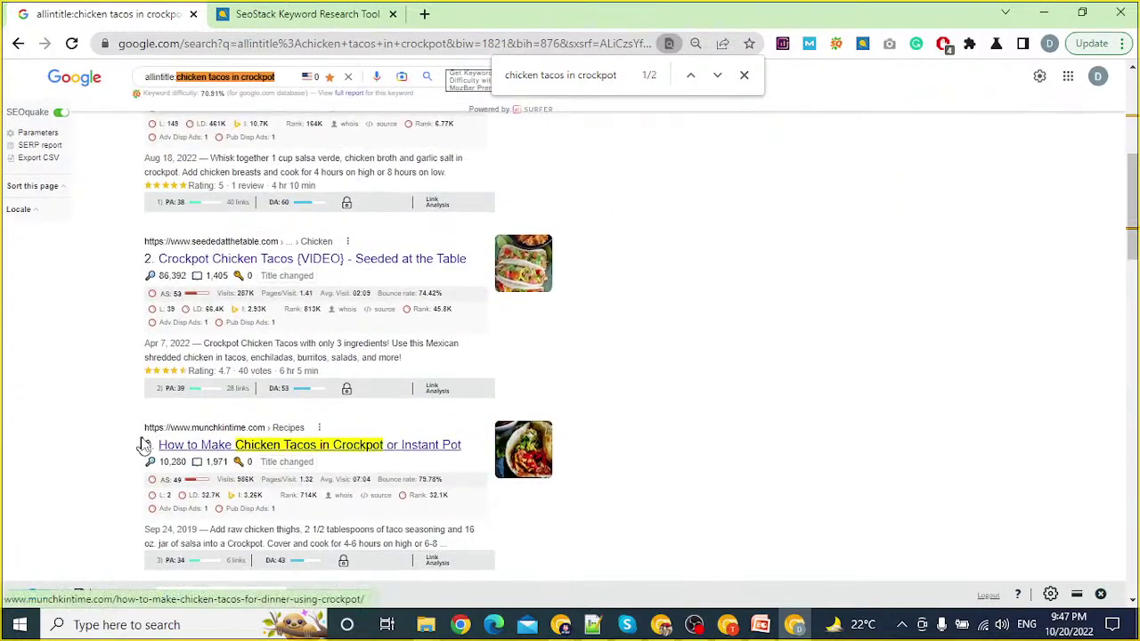
pyautogui.scroll(-2, 145, 445)
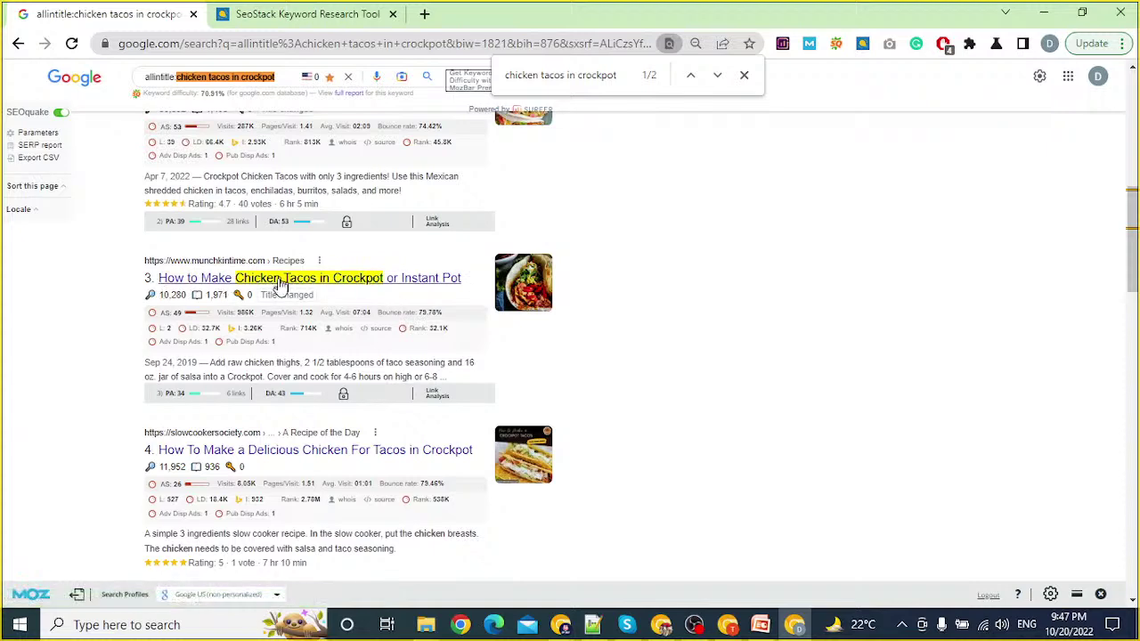
pyautogui.scroll(-2, 84, 321)
pyautogui.scroll(-10, 92, 325)
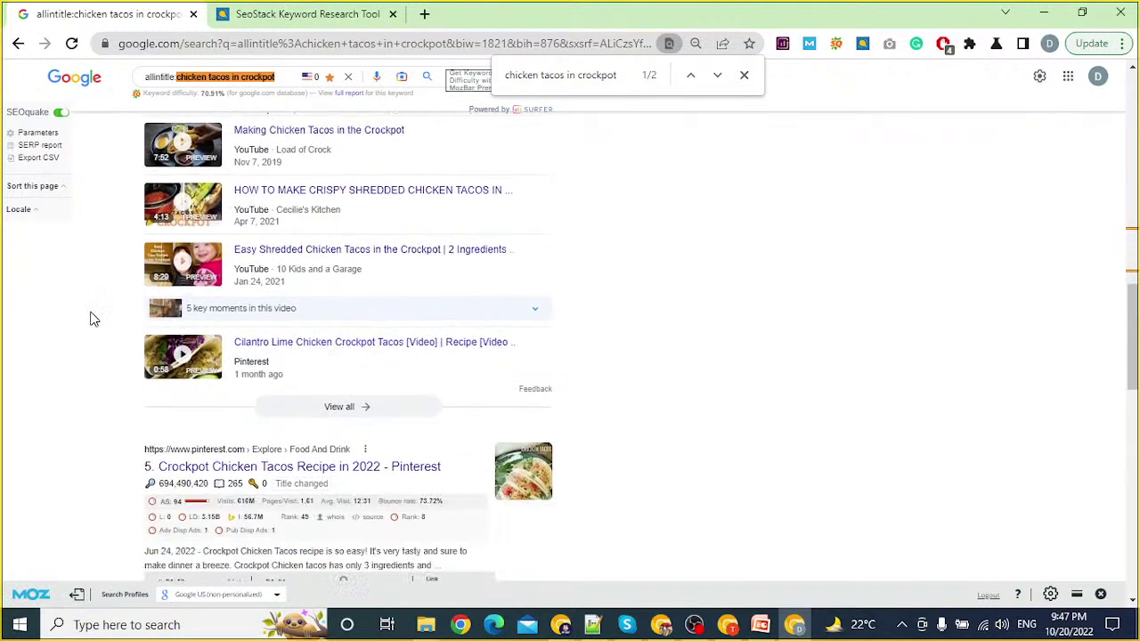
# Step: Compare the allintitle listings' title wording with the exact phrase, from the recipe cards through the eighth result
pyautogui.scroll(1, 178, 320)
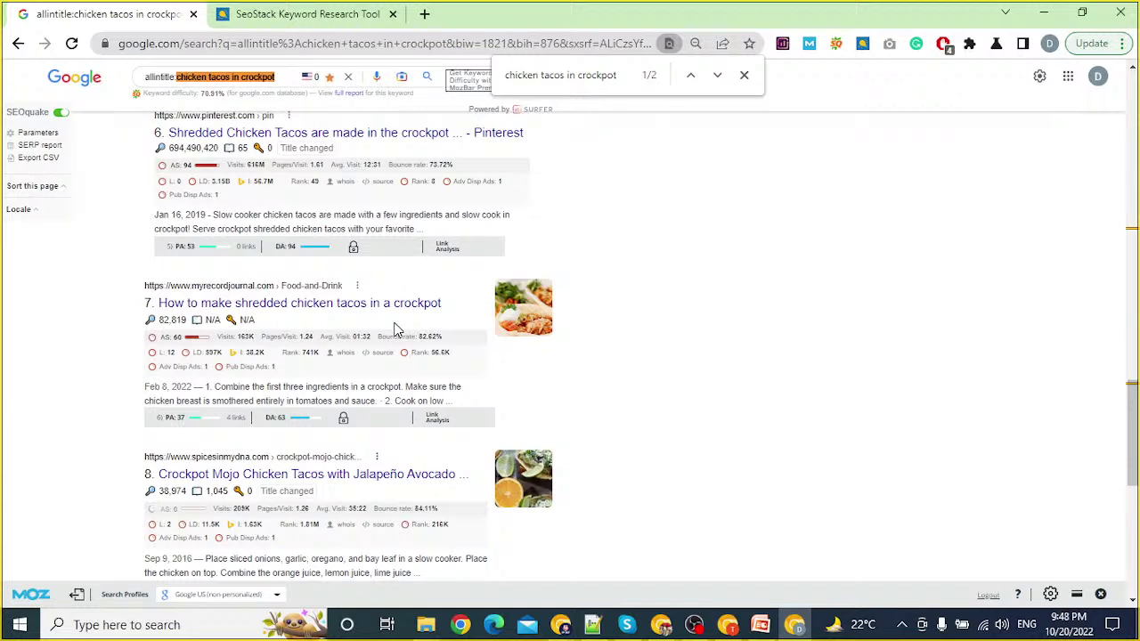
pyautogui.scroll(8, 189, 316)
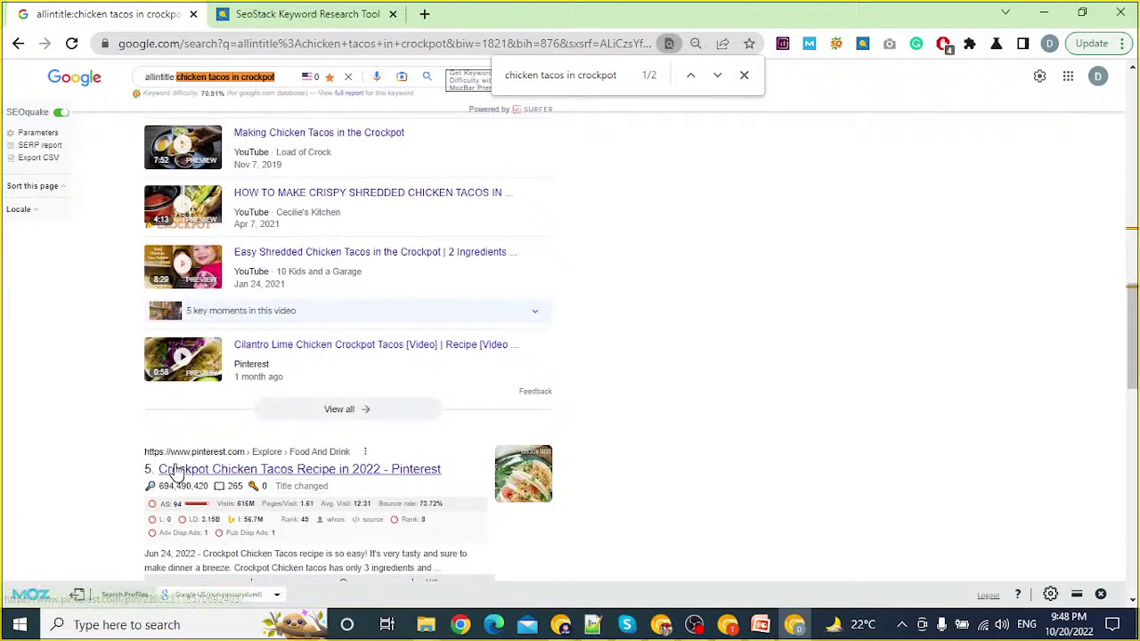
pyautogui.scroll(10, 84, 467)
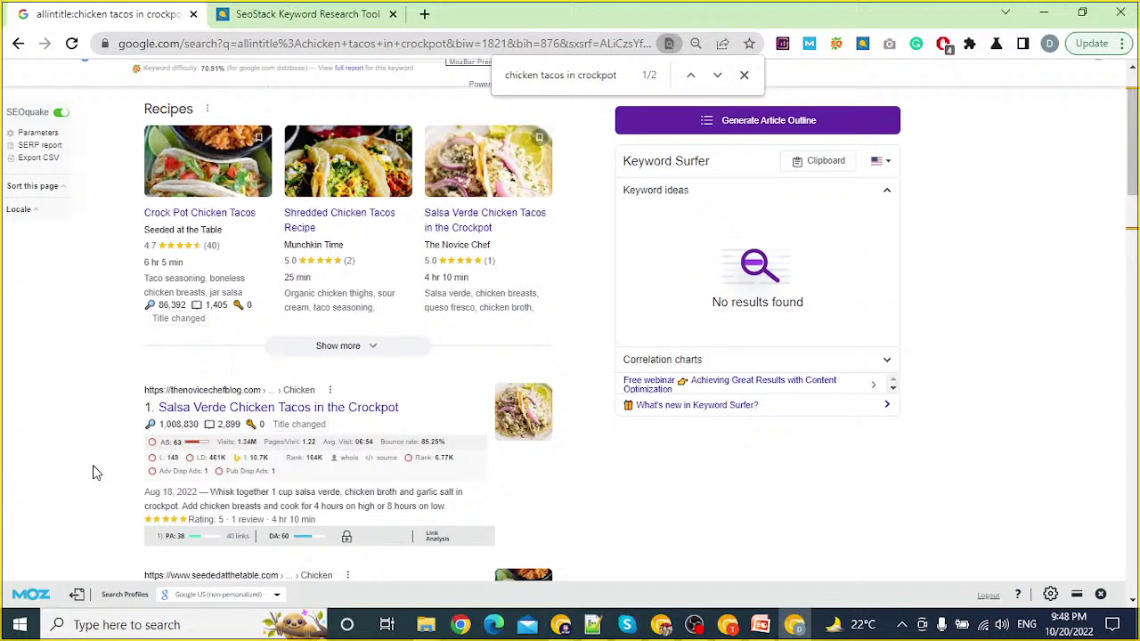
pyautogui.scroll(-6, 93, 464)
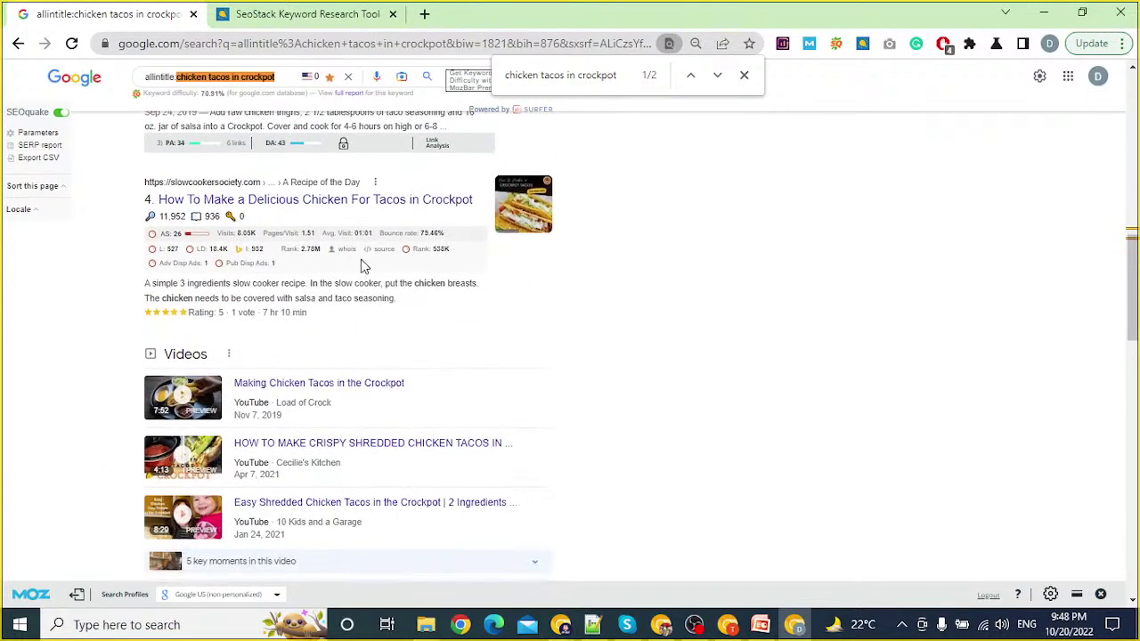
pyautogui.scroll(-7, 352, 247)
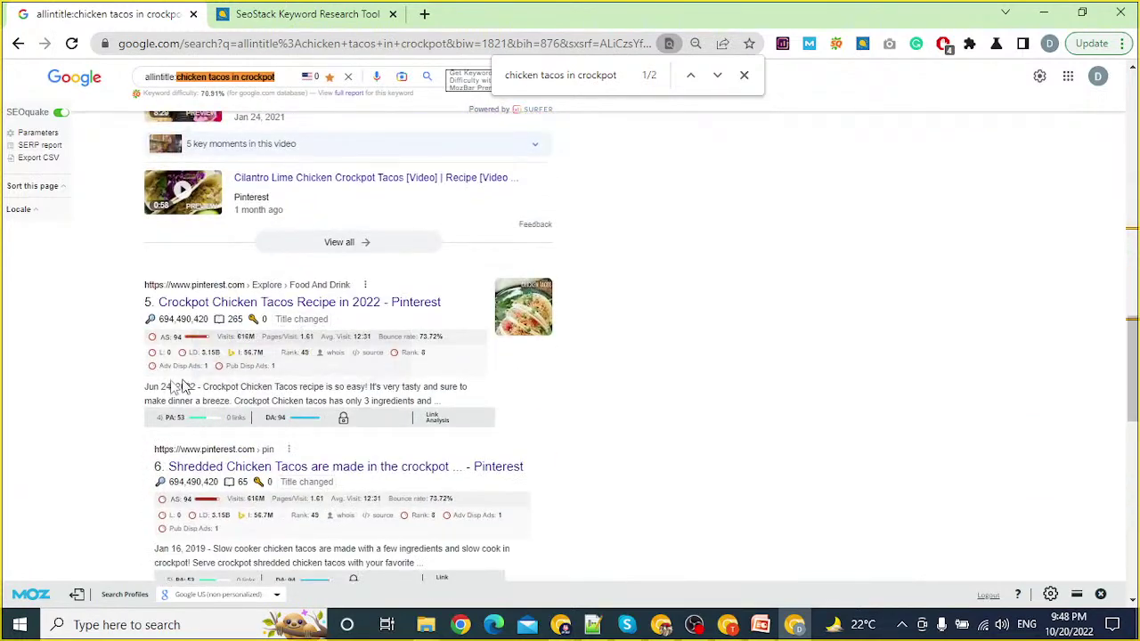
pyautogui.scroll(-3, 88, 381)
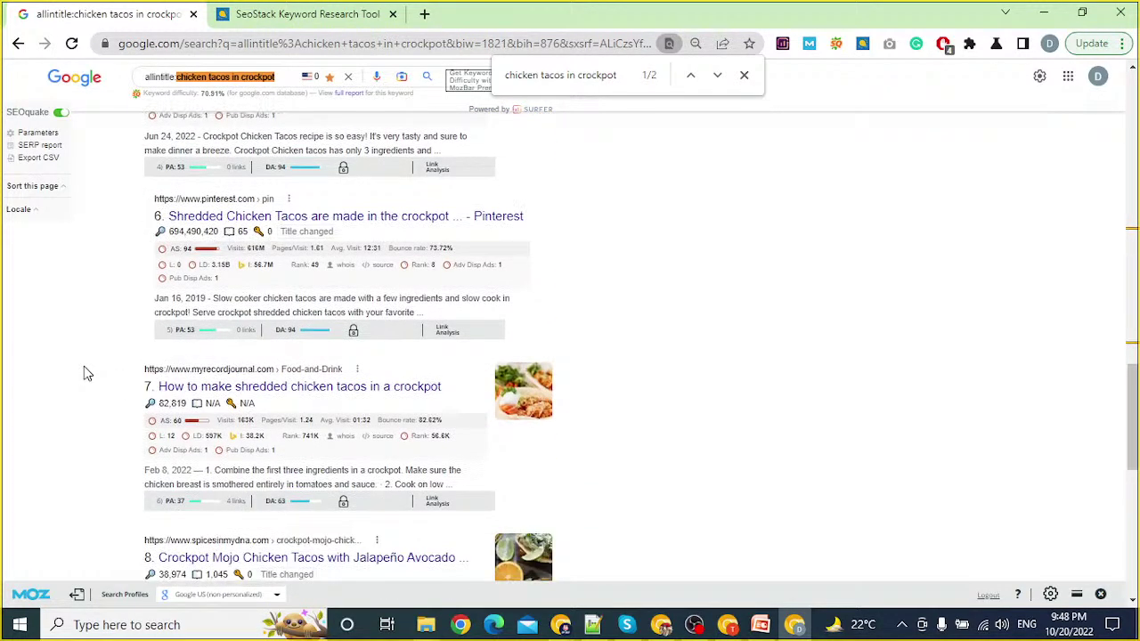
pyautogui.scroll(-4, 92, 374)
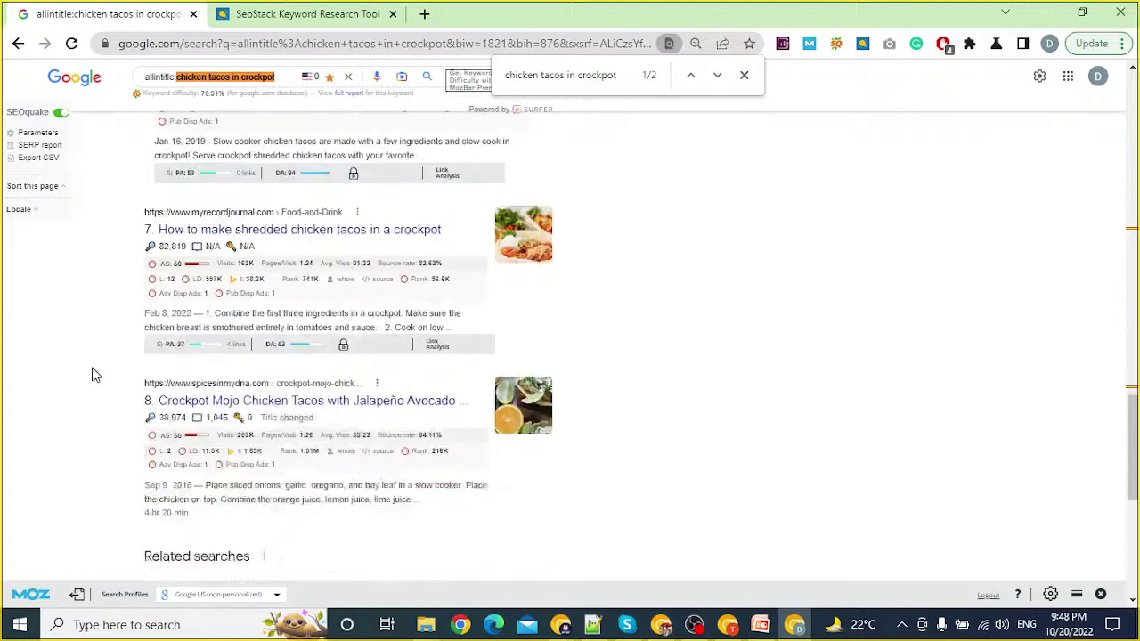
pyautogui.scroll(15, 93, 374)
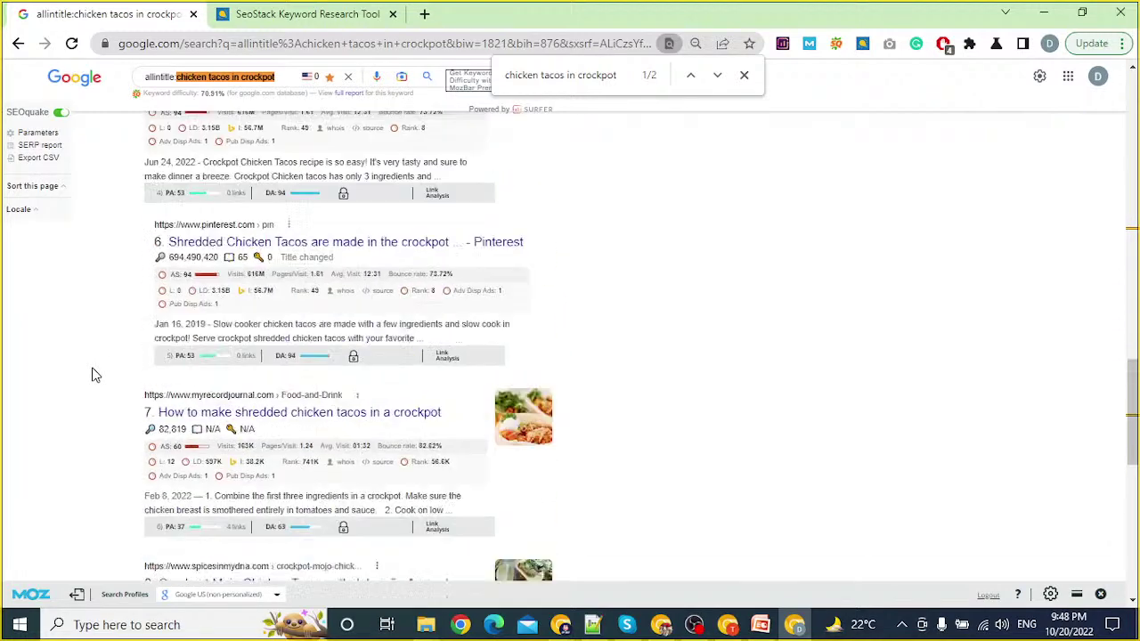
pyautogui.scroll(1, 95, 375)
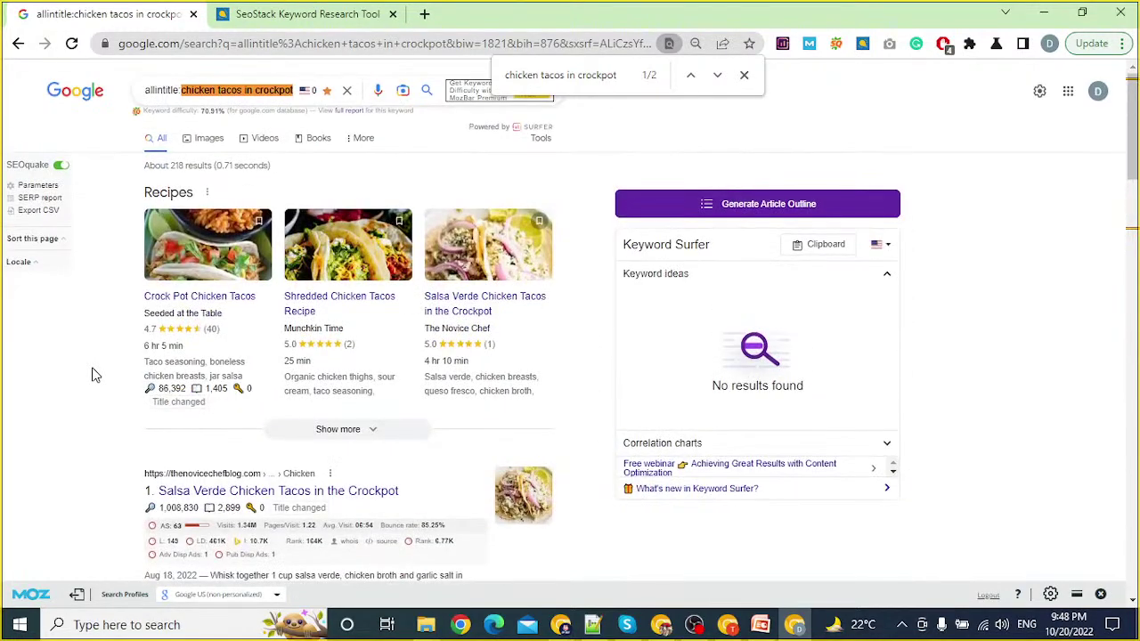
pyautogui.scroll(-3, 132, 330)
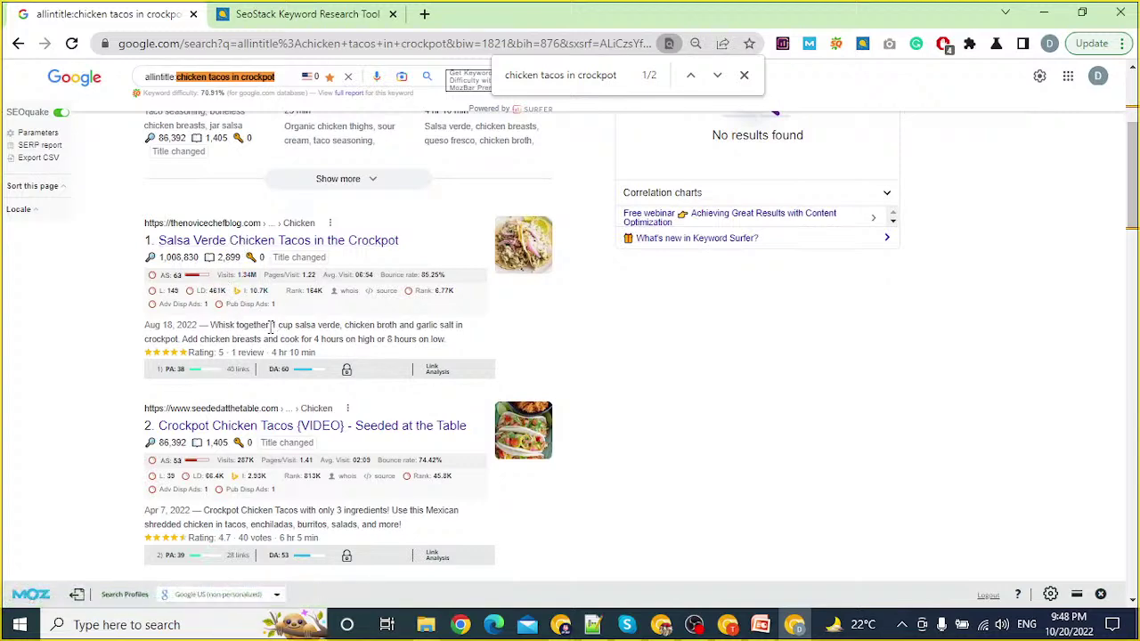
pyautogui.scroll(-3, 294, 382)
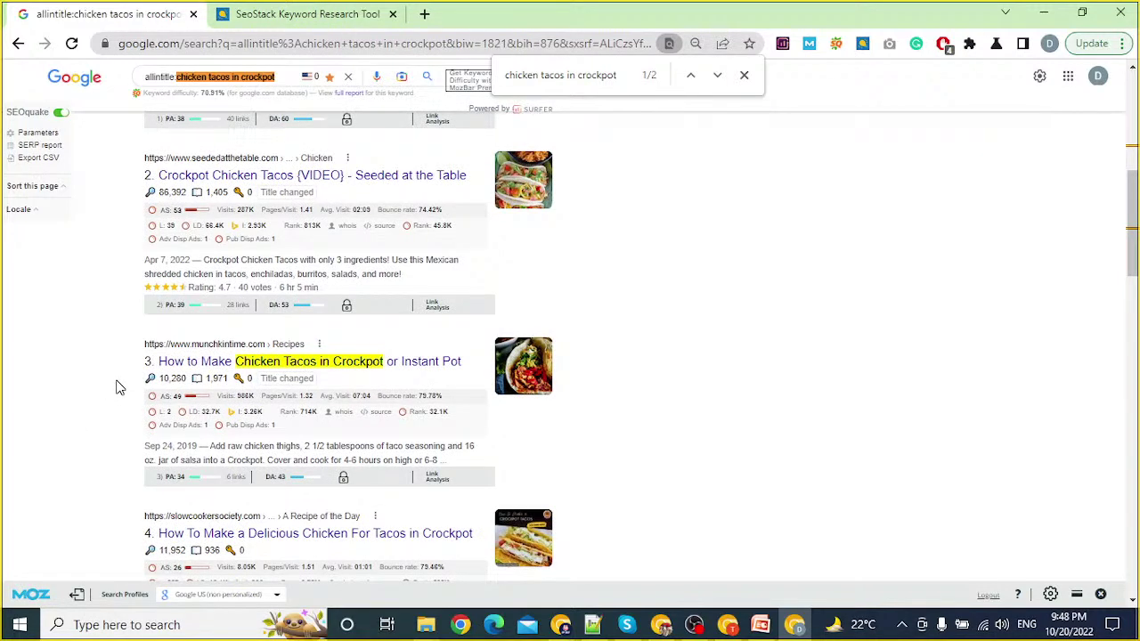
# Step: Switch to the other Chrome profile and open the VipSeoTools website
pyautogui.click(1049, 44)
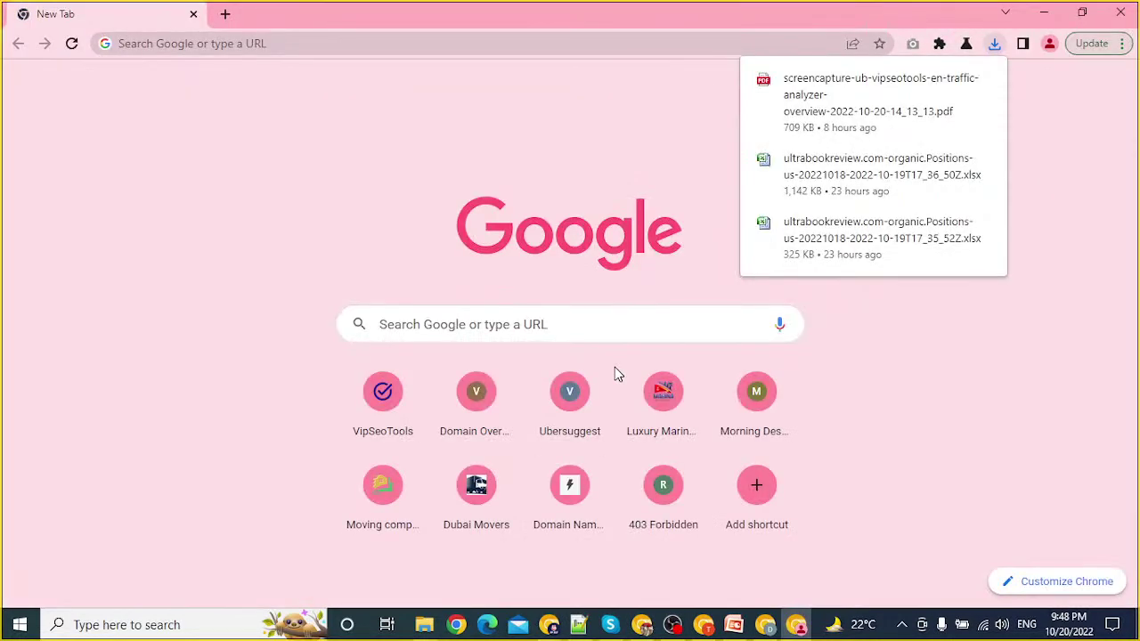
pyautogui.click(419, 43)
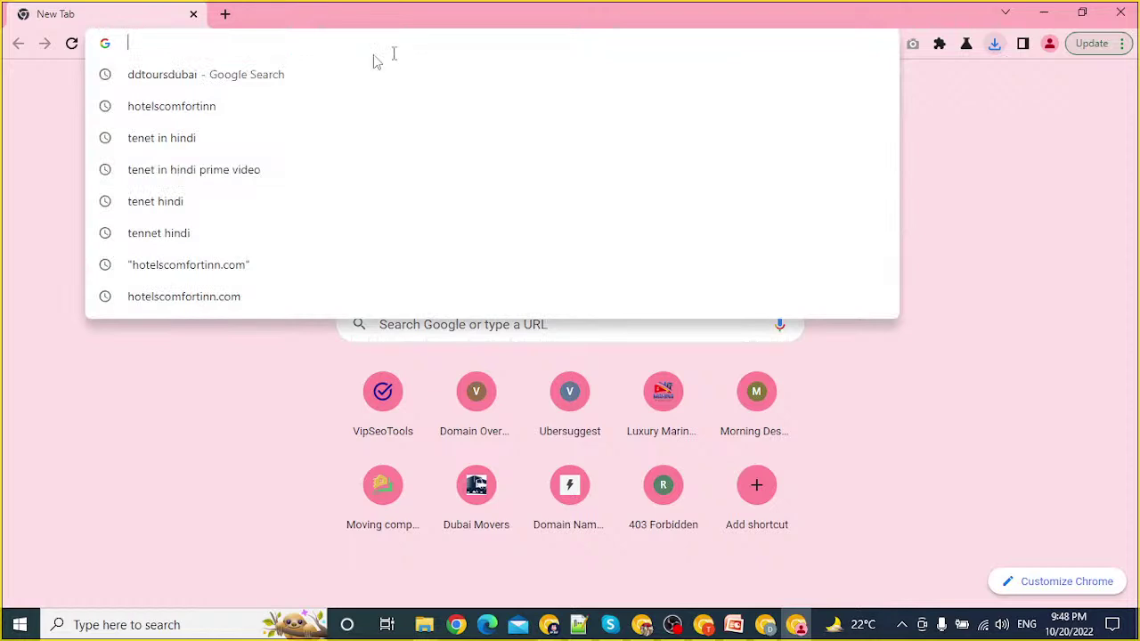
pyautogui.write('v')
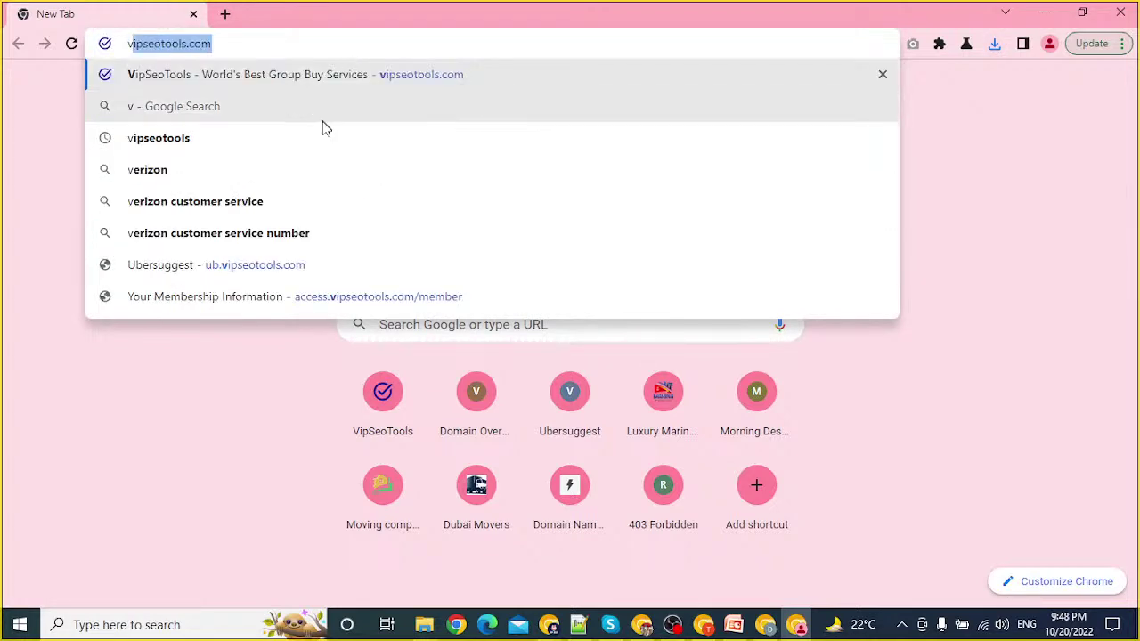
pyautogui.click(378, 413)
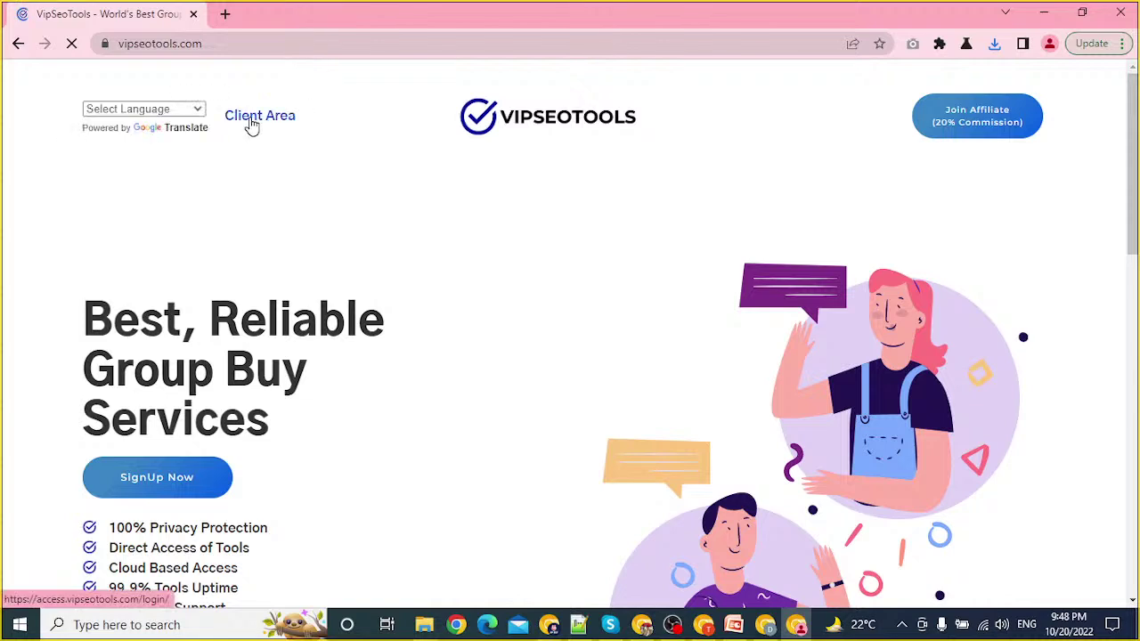
# Step: Log in to the VipSeoTools client area with the saved username and account password
pyautogui.click(256, 125)
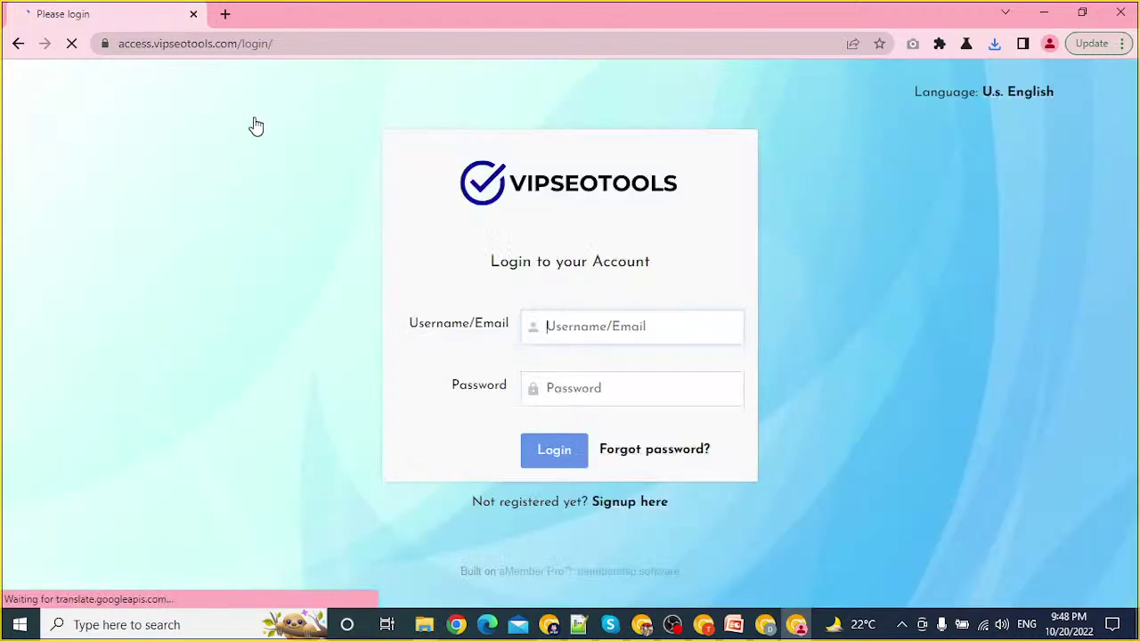
pyautogui.click(579, 331)
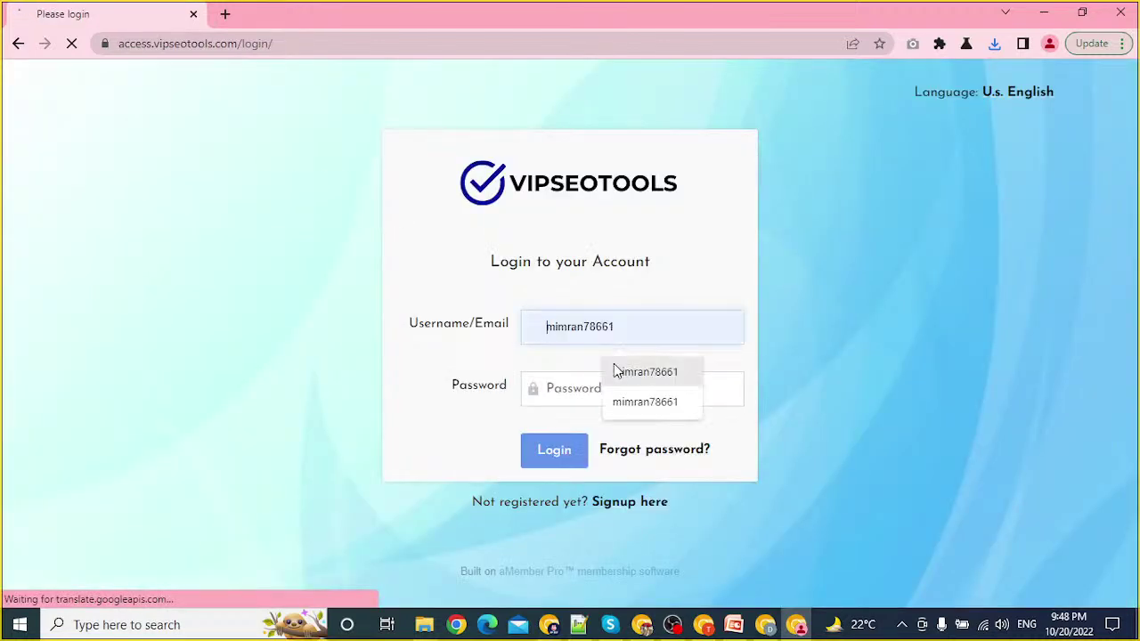
pyautogui.click(644, 371)
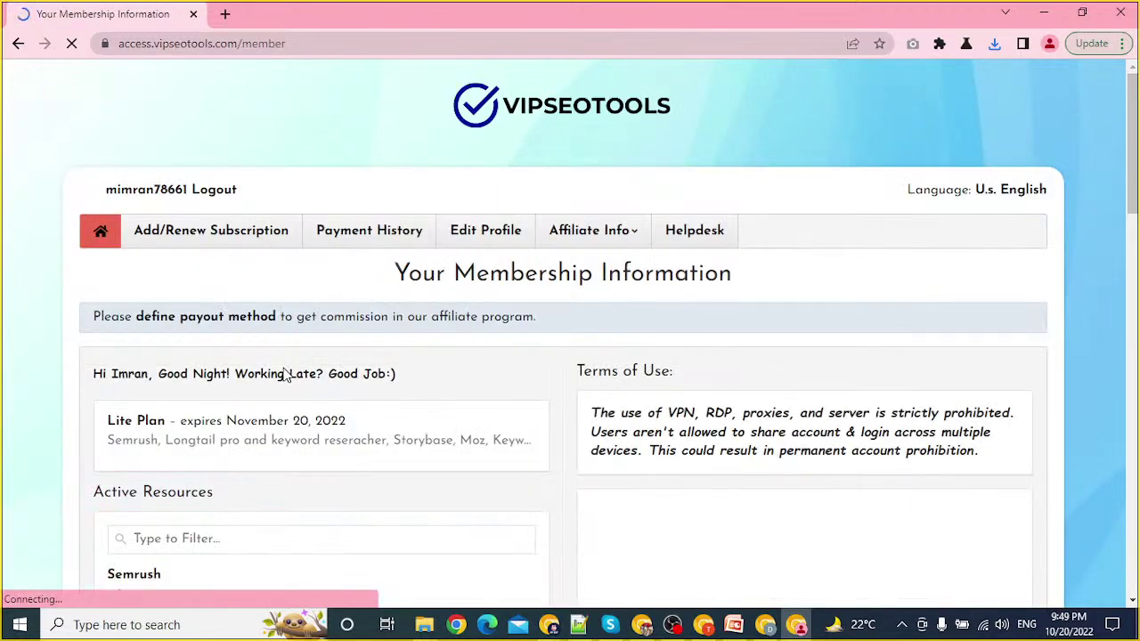
# Step: Open the Ubersuggest and Semrush pages from the membership's active resources, each in its own tab
pyautogui.scroll(-3, 287, 375)
pyautogui.click(161, 347)
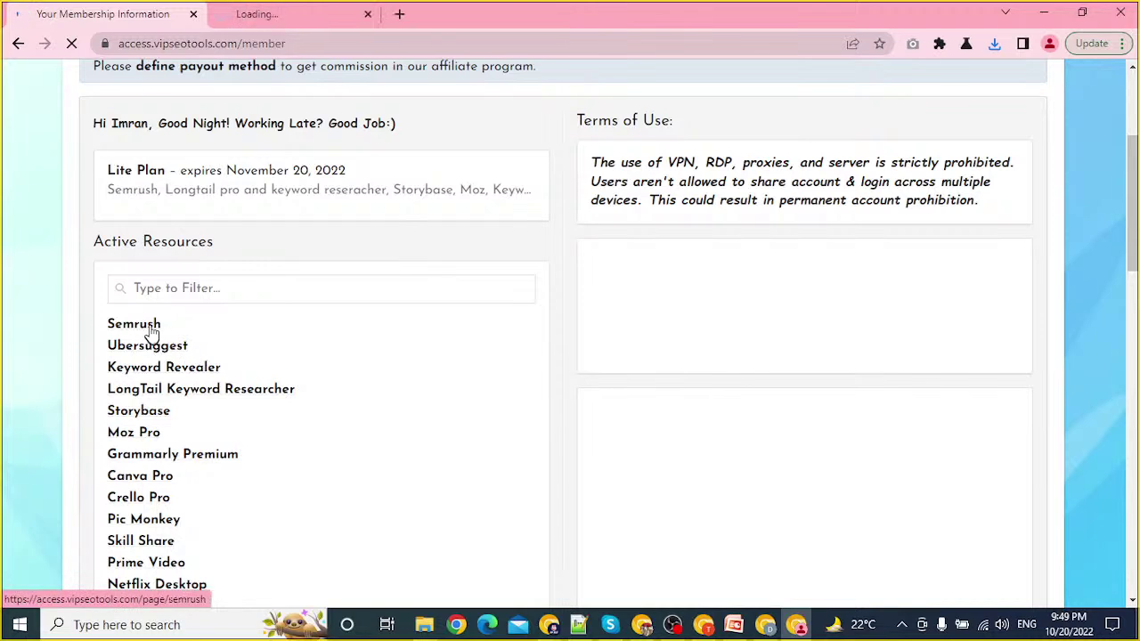
pyautogui.click(144, 324)
# Step: Launch the Ubersuggest tool and Semrush 1 from their access pages
pyautogui.click(267, 15)
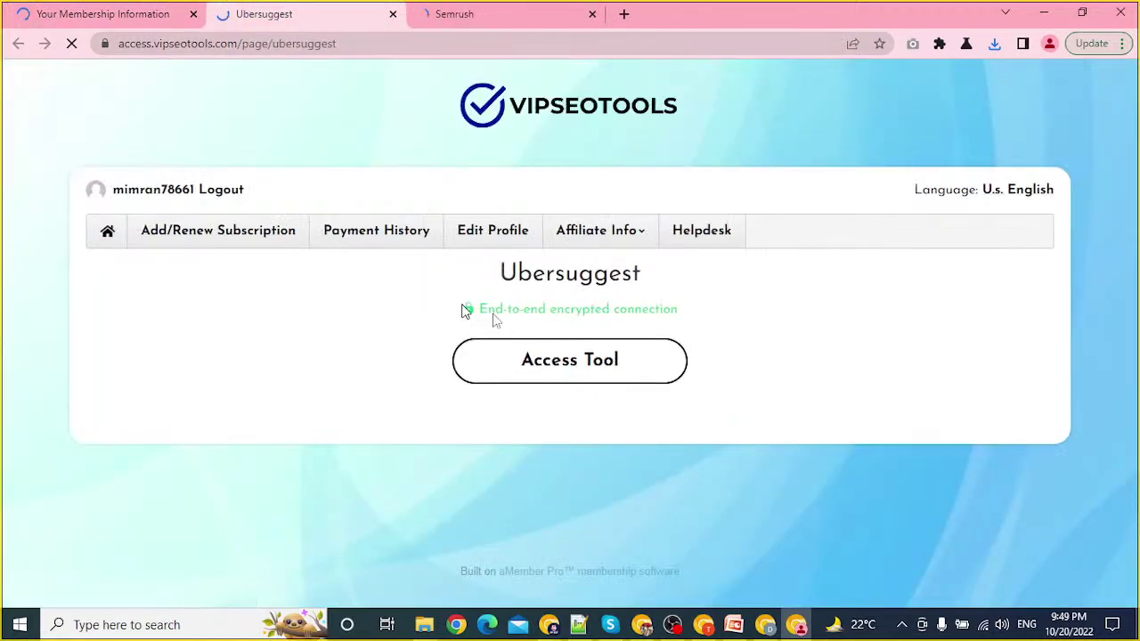
pyautogui.click(568, 365)
pyautogui.click(637, 13)
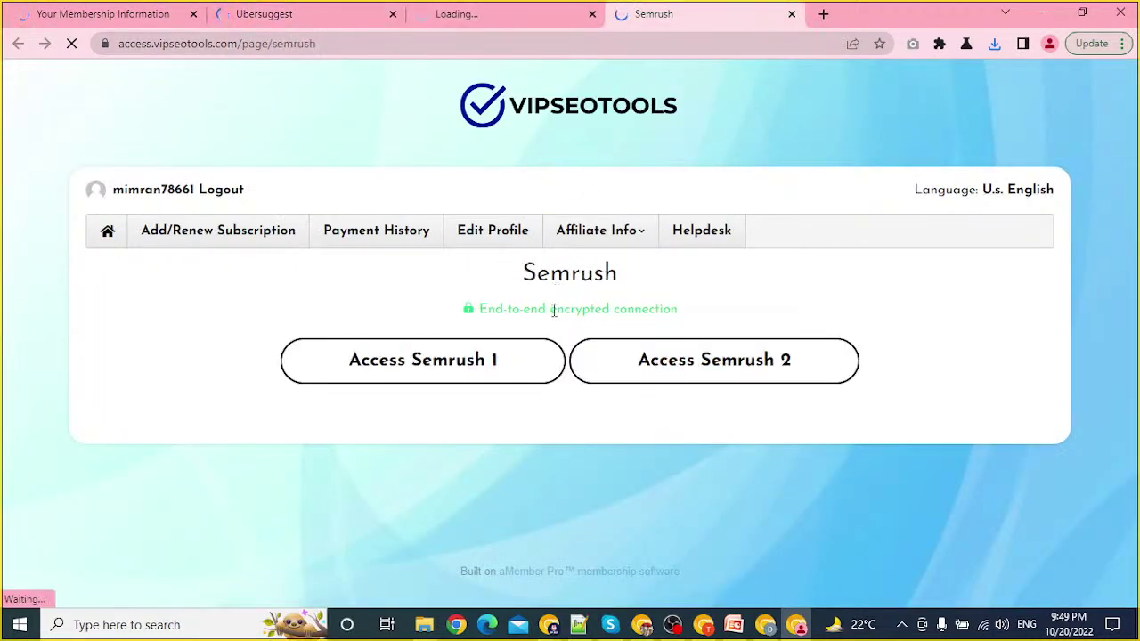
pyautogui.click(508, 360)
# Step: Close the leftover Ubersuggest and Semrush access pages, keeping the launched tools open
pyautogui.click(433, 14)
pyautogui.click(334, 9)
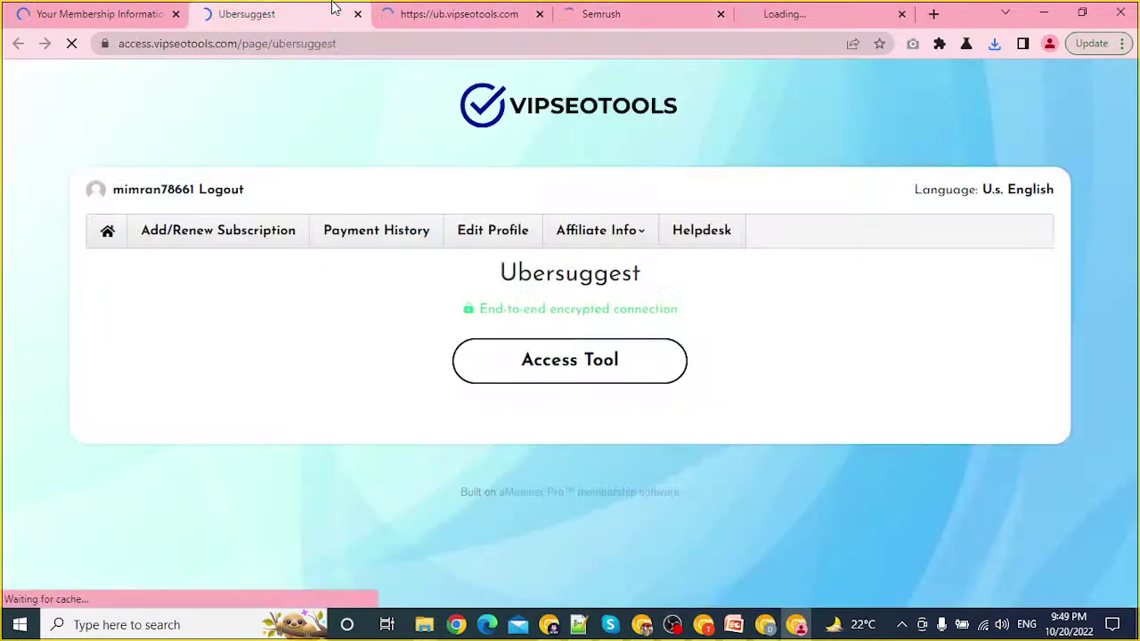
pyautogui.click(357, 14)
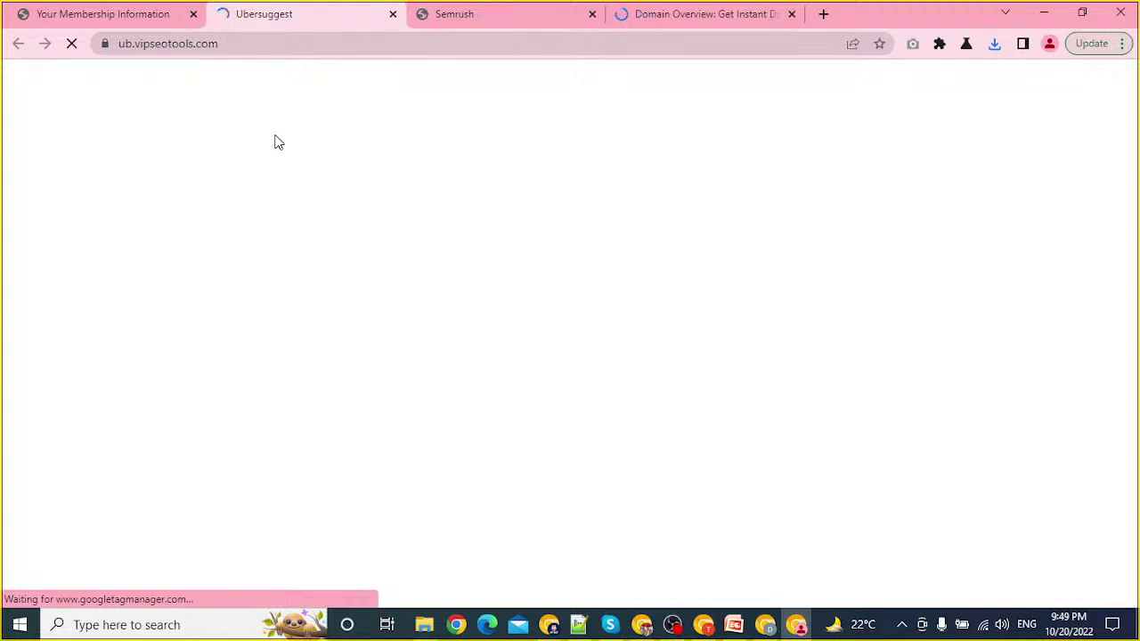
pyautogui.click(572, 13)
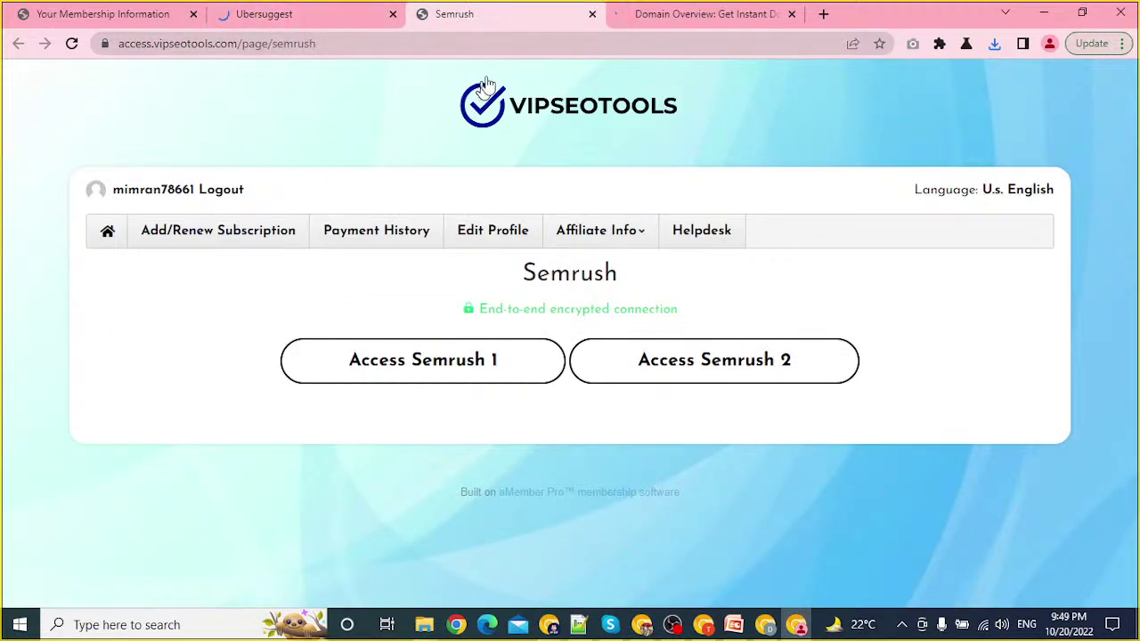
pyautogui.click(592, 13)
# Step: Try "chicken tacos in crockpot" in Semrush's Domain Overview and switch Semrush to Keyword Overview
pyautogui.click(267, 12)
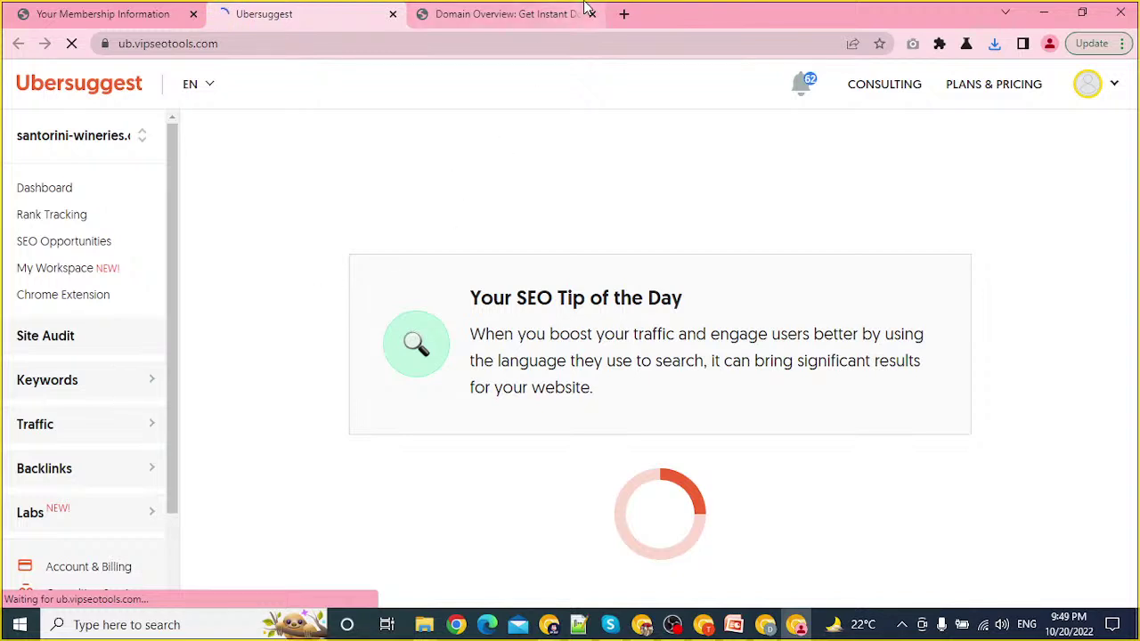
pyautogui.click(552, 13)
pyautogui.write('chicken tacos in crockpot')
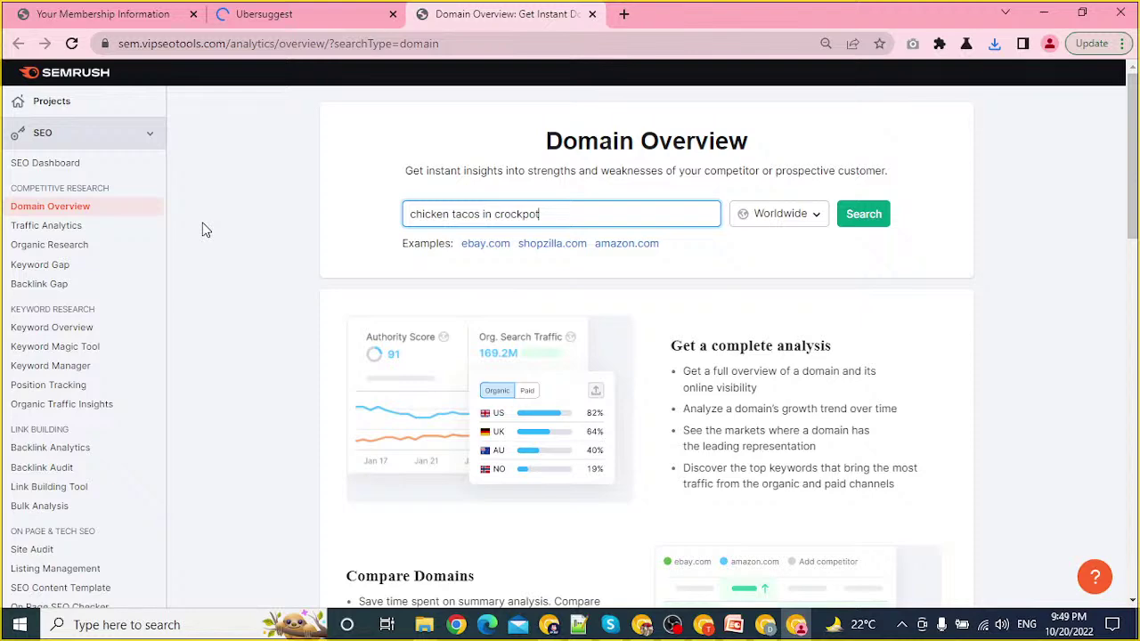
pyautogui.press('Return')
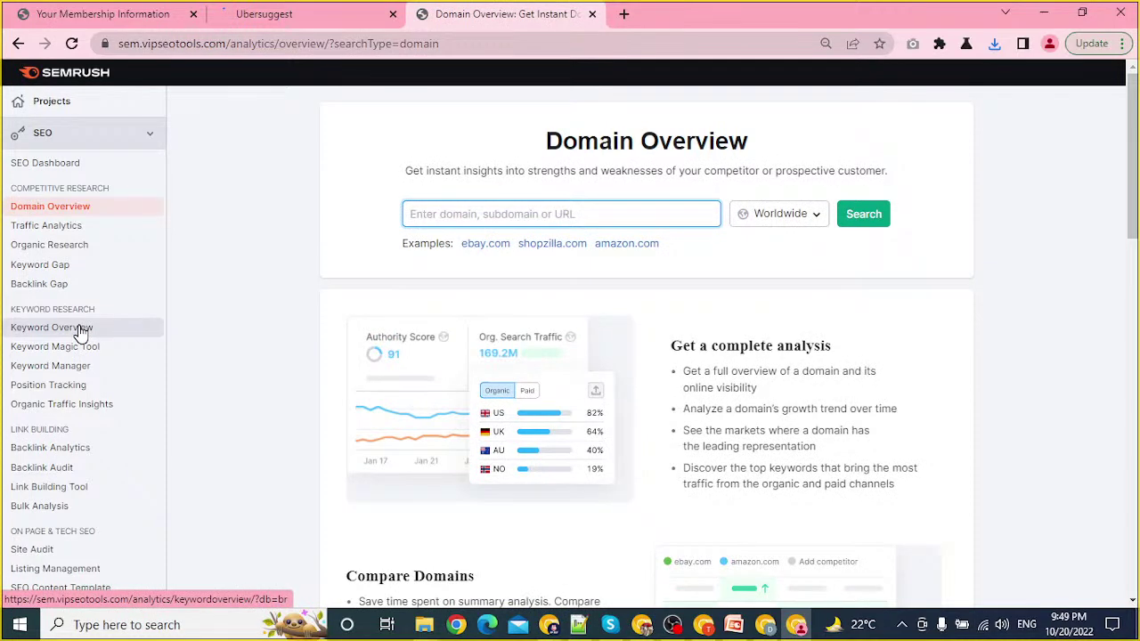
pyautogui.click(80, 329)
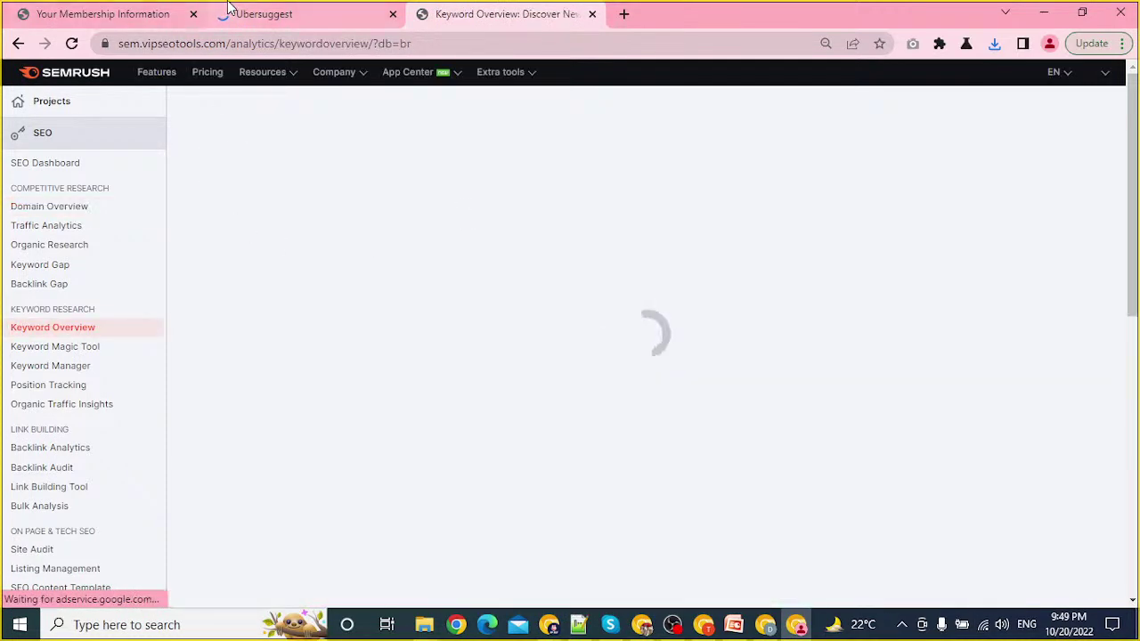
# Step: Run an Ubersuggest keyword overview for "chicken tacos in crockpot" with the location set to United States
pyautogui.click(325, 11)
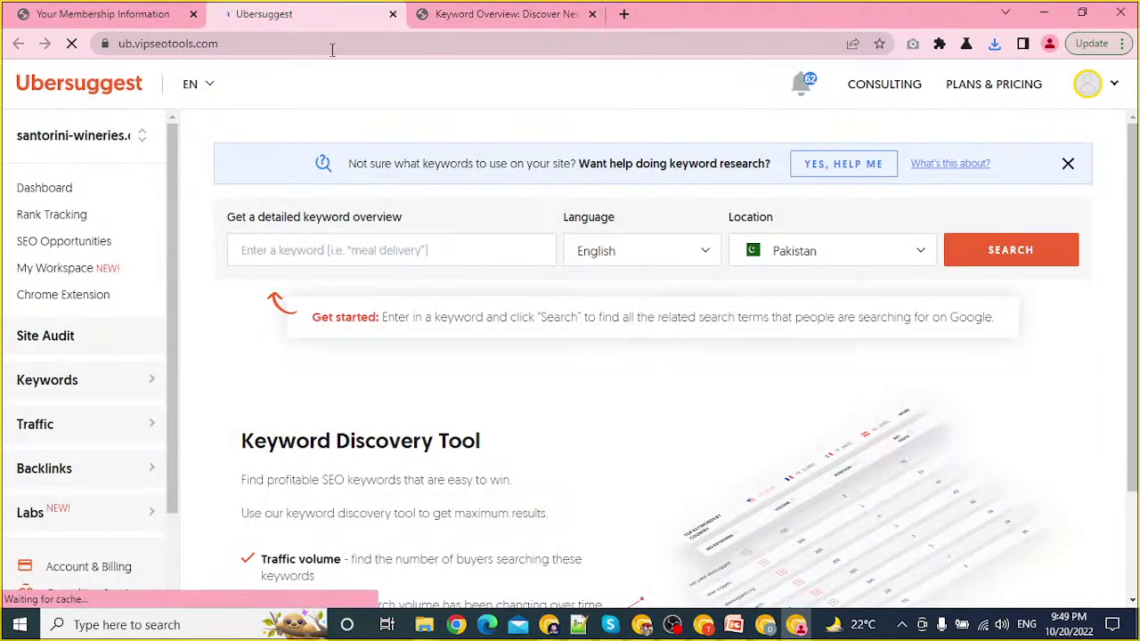
pyautogui.click(369, 254)
pyautogui.write('chicken tacos in crockpot')
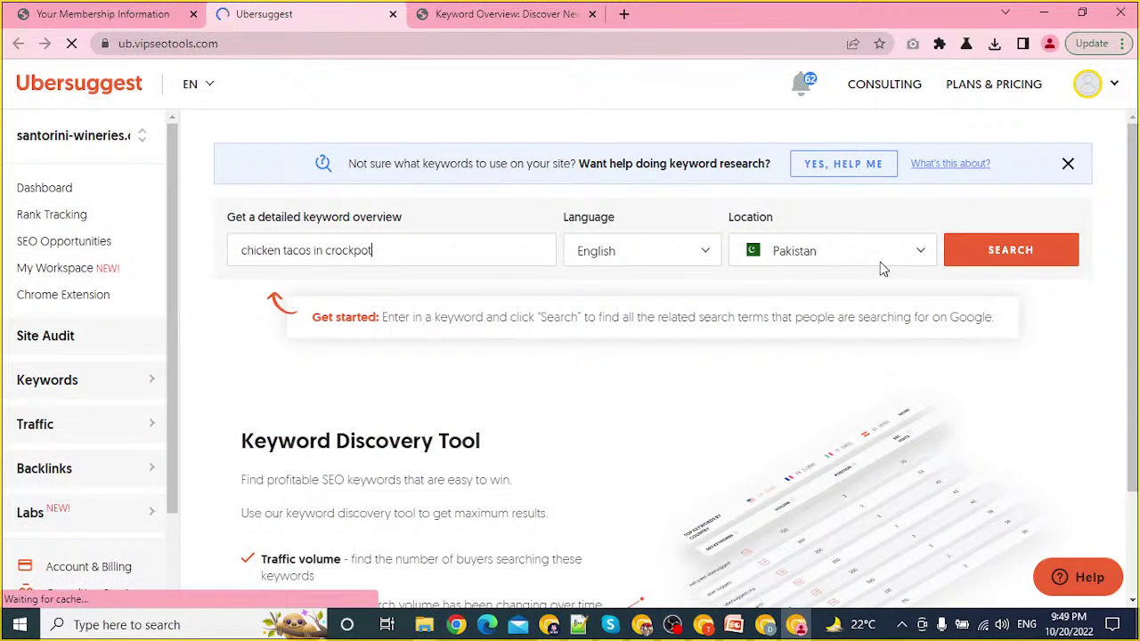
pyautogui.click(881, 265)
pyautogui.write('unite')
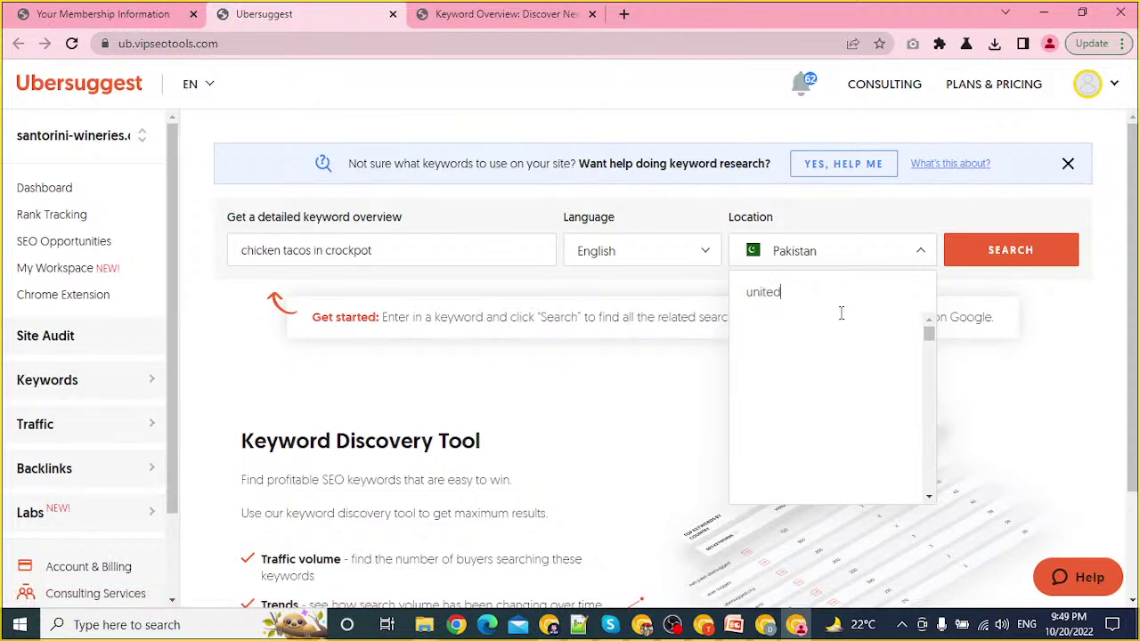
pyautogui.write('d')
pyautogui.click(825, 339)
pyautogui.click(980, 257)
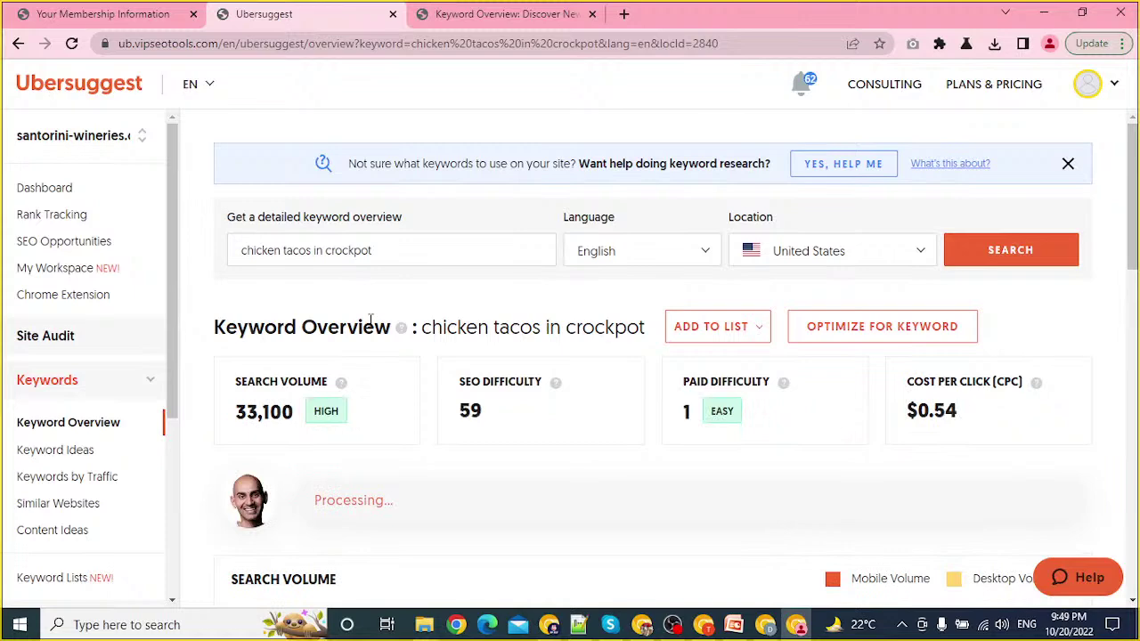
# Step: Examine the phrase's search volume, SEO difficulty, volume trend, keyword suggestions and content ideas in the Ubersuggest overview
pyautogui.scroll(-1, 370, 321)
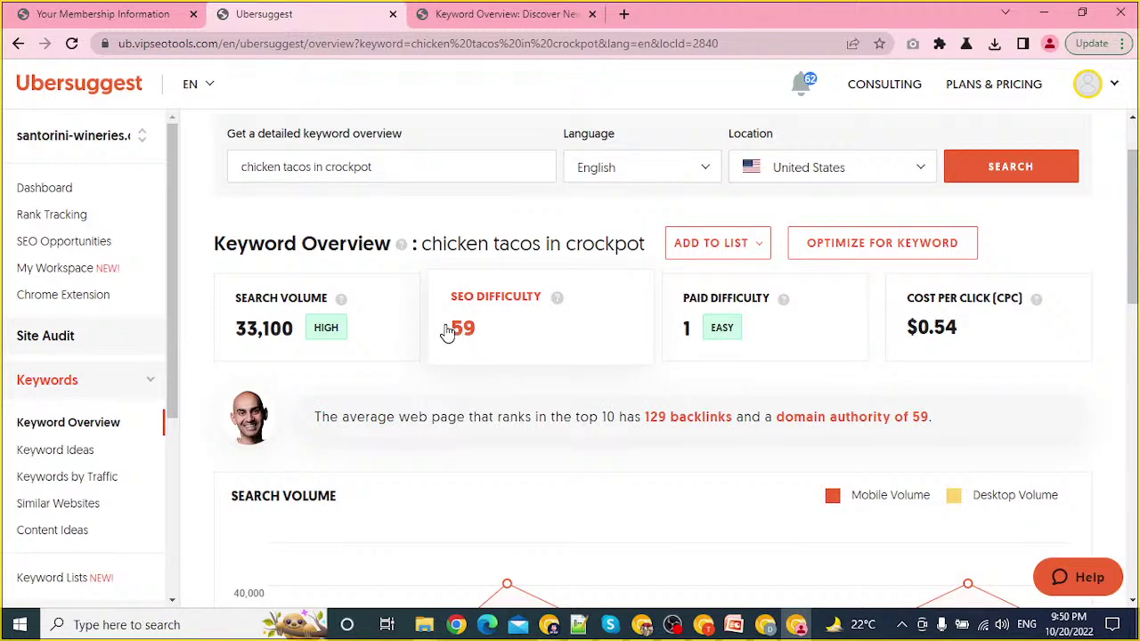
pyautogui.scroll(-1, 448, 331)
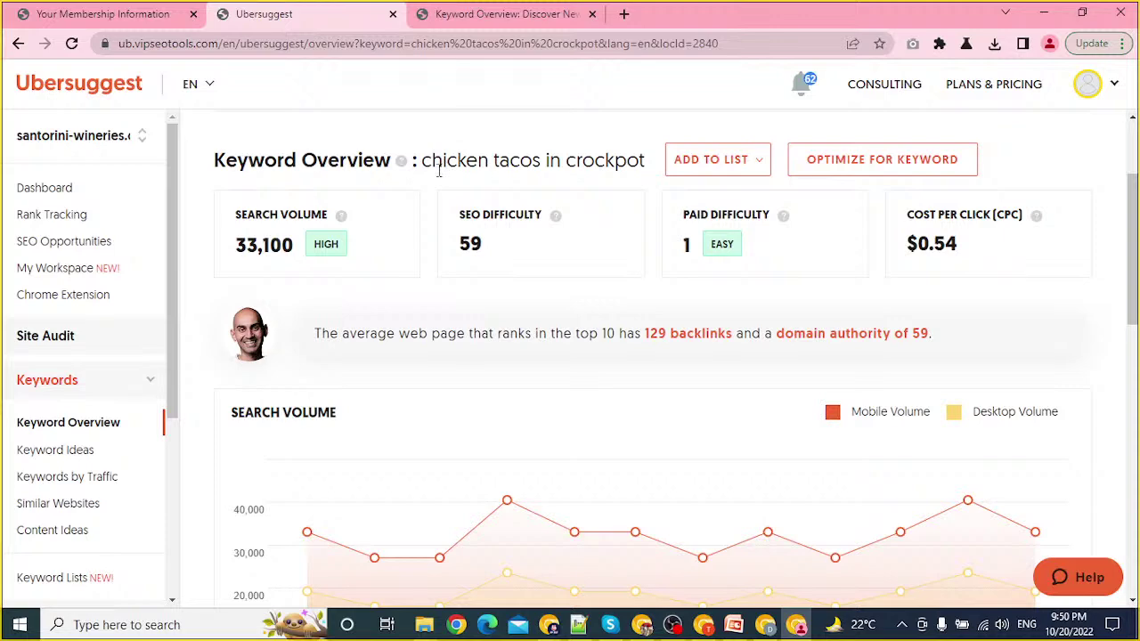
pyautogui.scroll(-3, 441, 171)
pyautogui.scroll(3, 440, 191)
pyautogui.moveTo(554, 224)
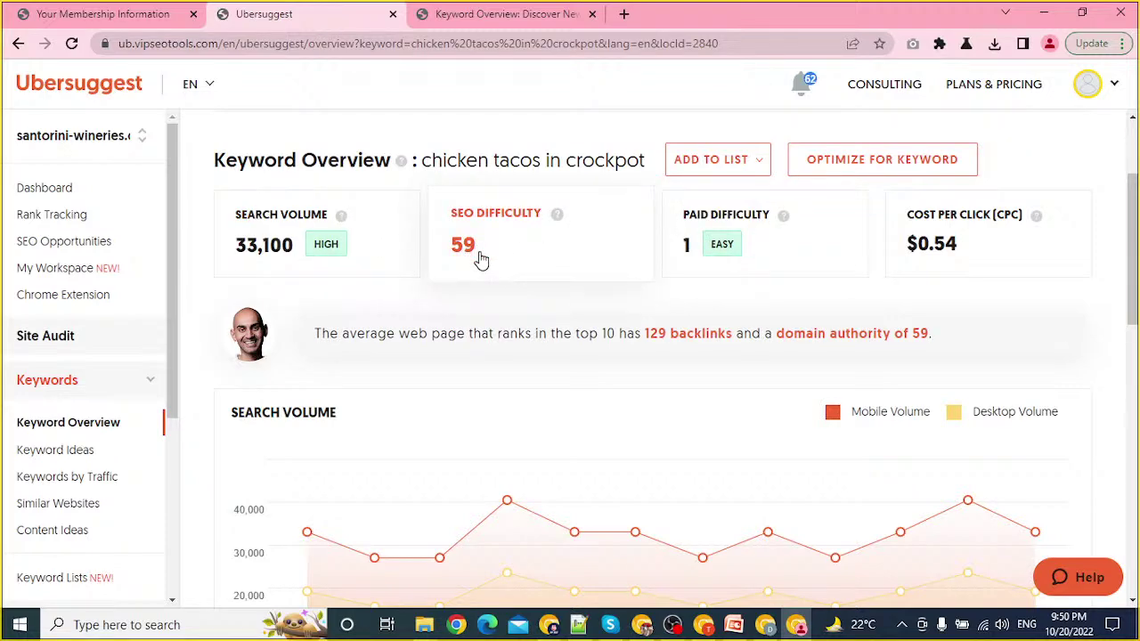
pyautogui.scroll(-1, 481, 259)
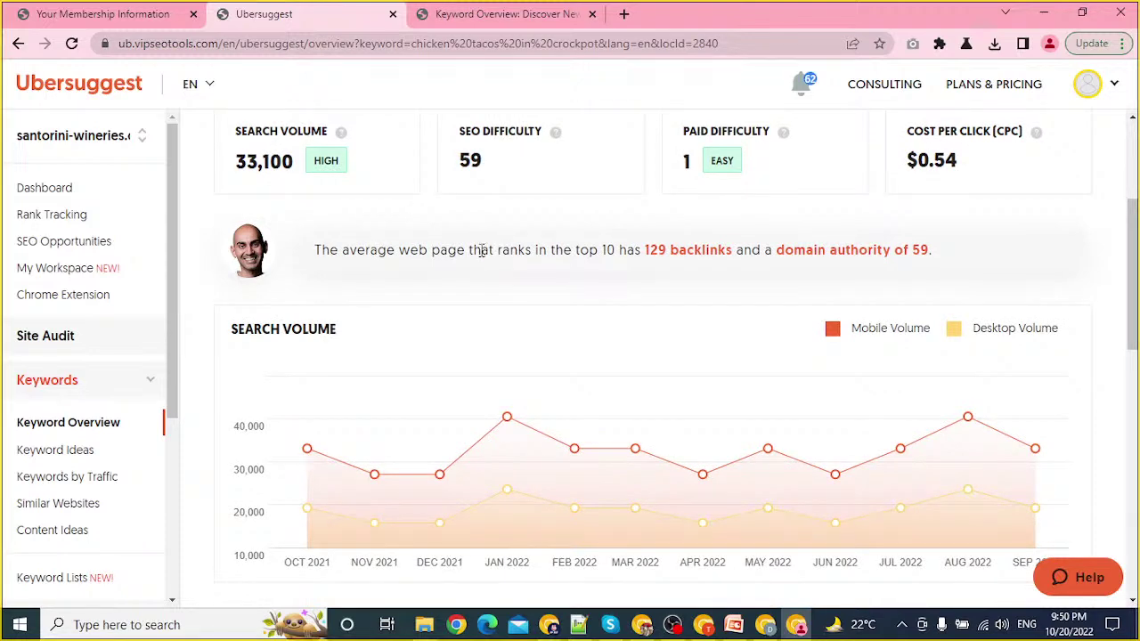
pyautogui.scroll(-8, 481, 253)
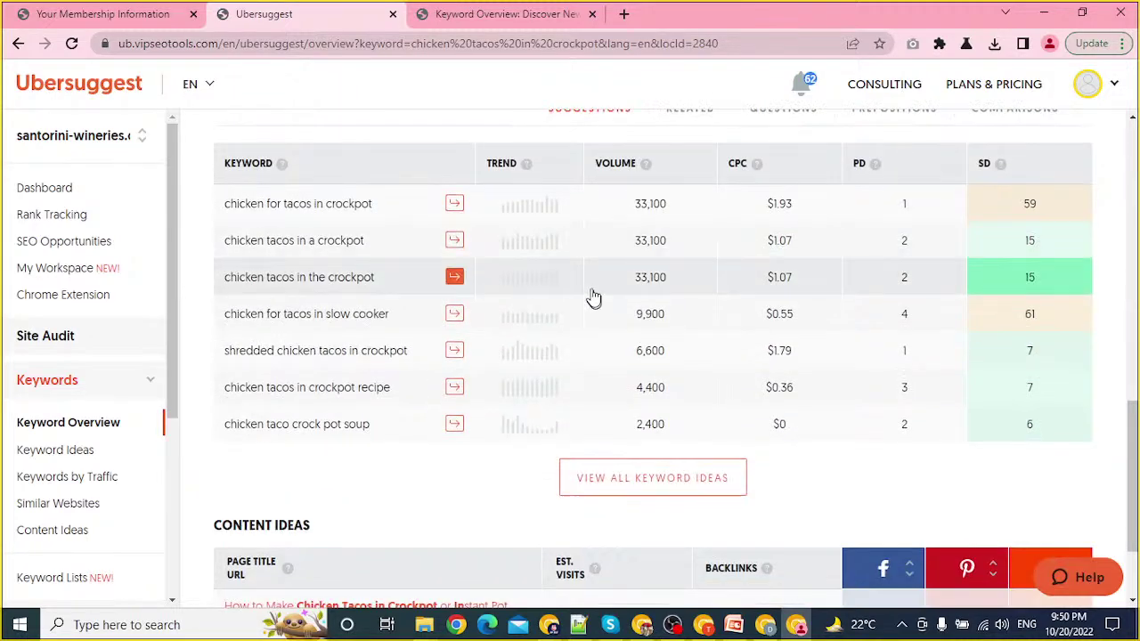
pyautogui.scroll(-2, 593, 333)
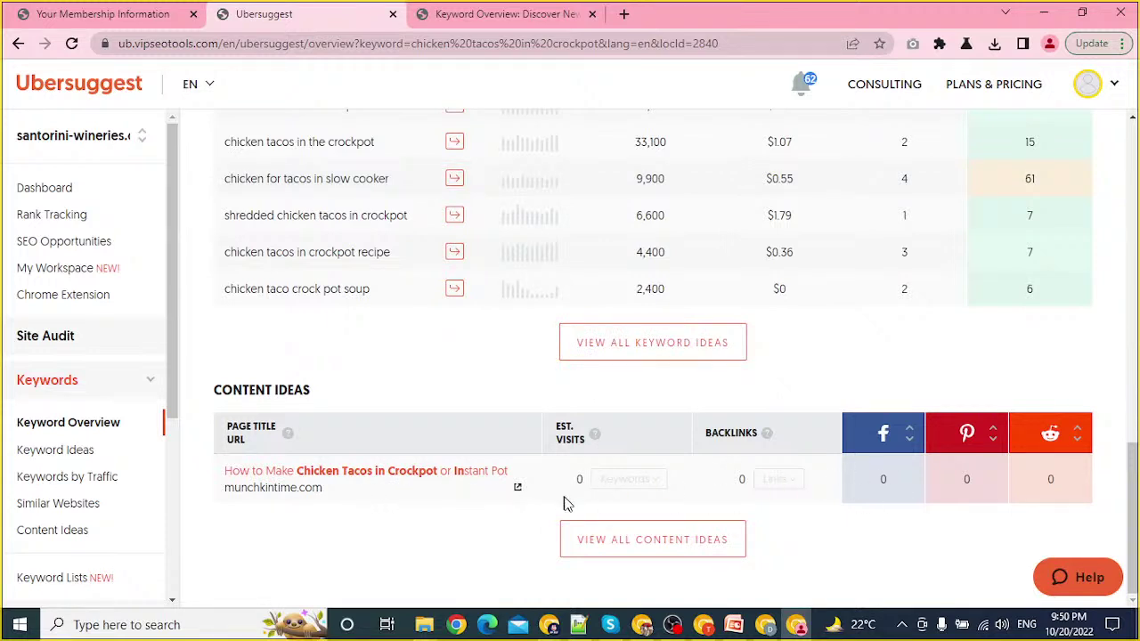
pyautogui.click(656, 537)
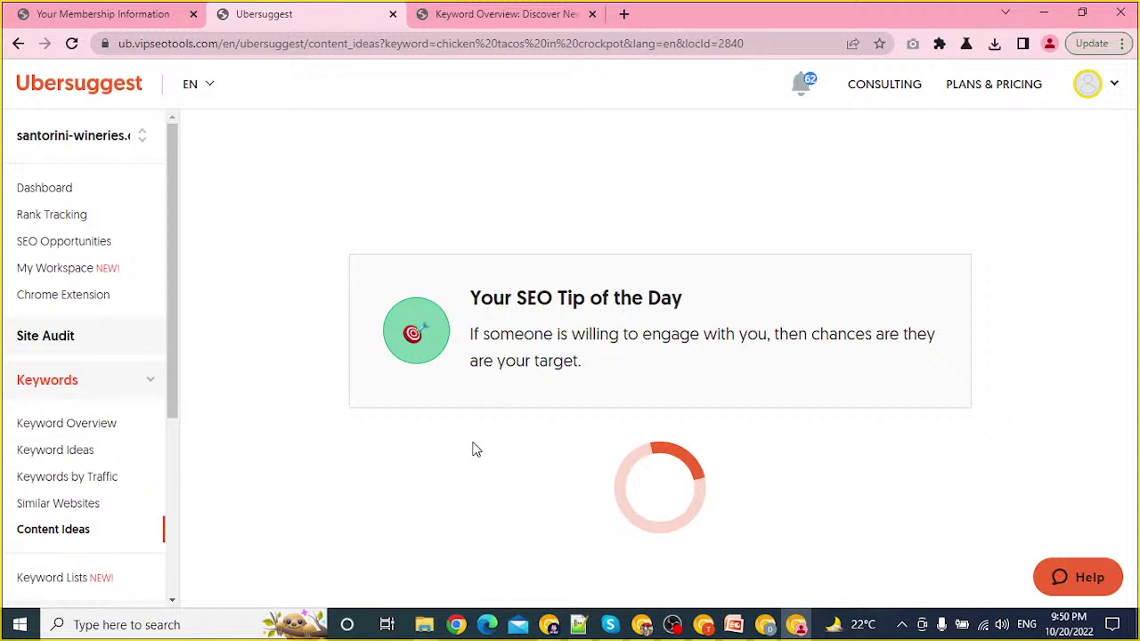
pyautogui.click(18, 55)
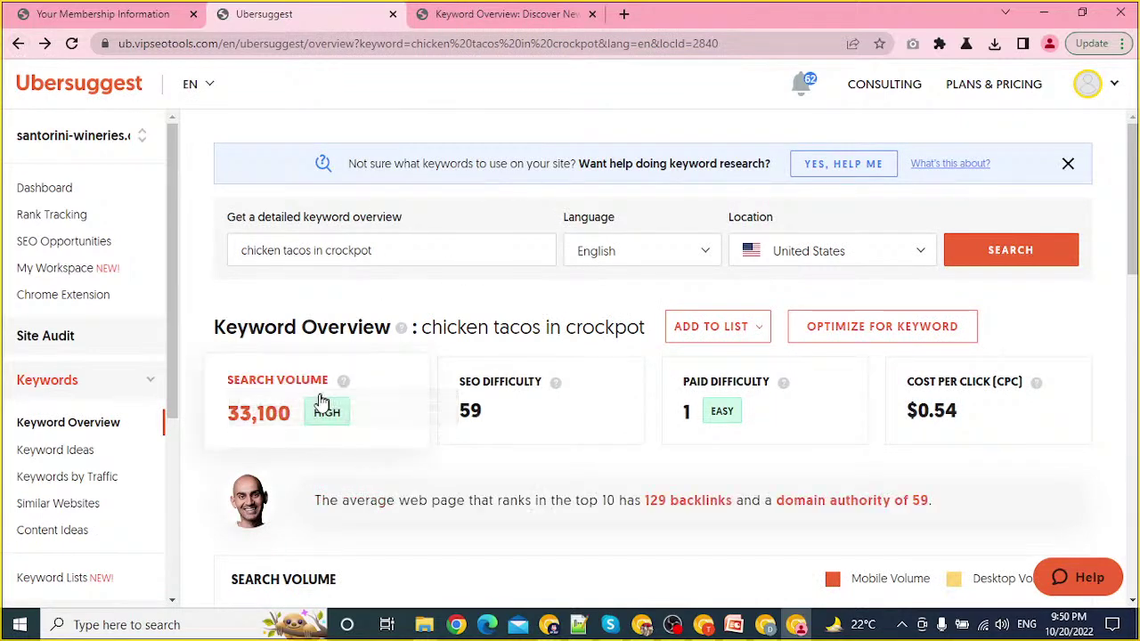
# Step: Review the full list of Ubersuggest keyword ideas and remove "chicken tacos in crockpot" from the searched keywords
pyautogui.scroll(-3, 499, 396)
pyautogui.click(512, 214)
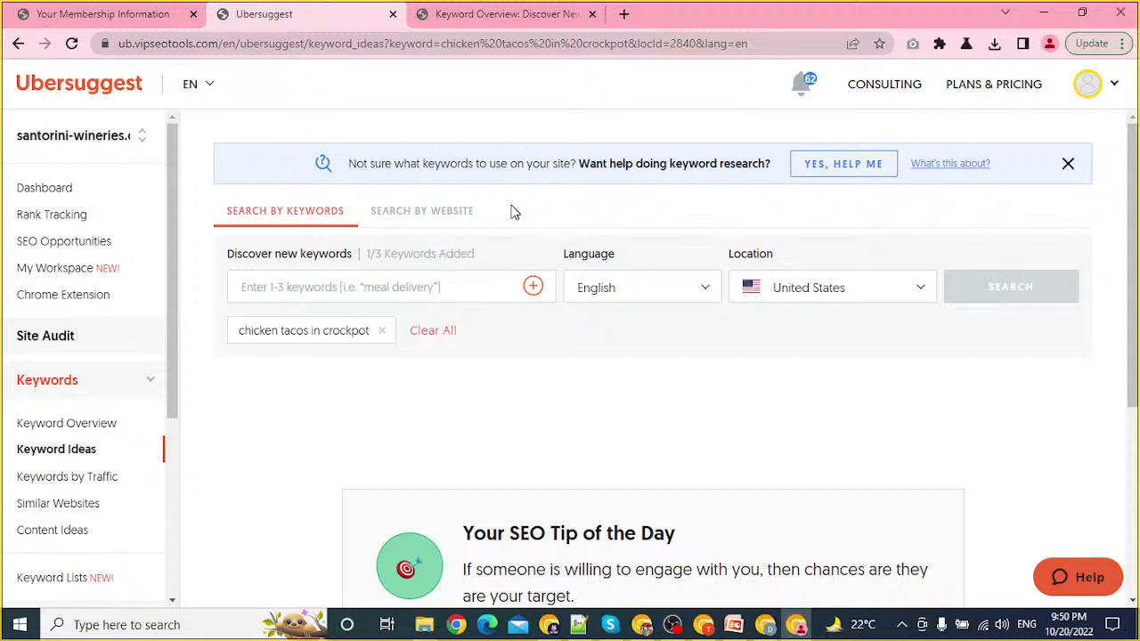
pyautogui.scroll(-4, 496, 366)
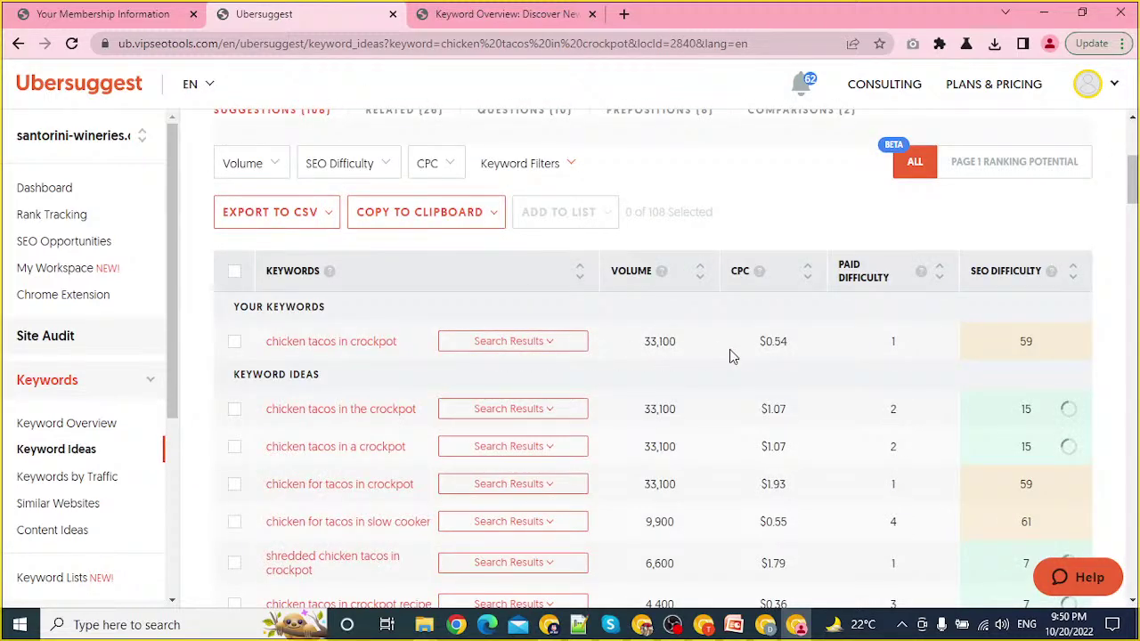
pyautogui.scroll(-5, 729, 352)
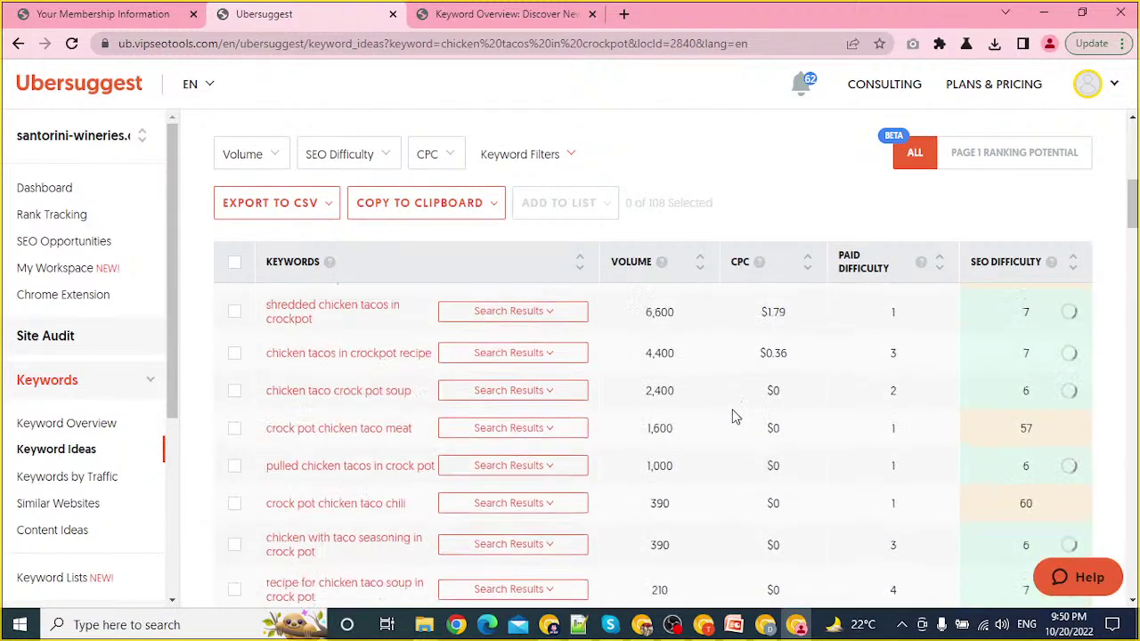
pyautogui.scroll(5, 732, 416)
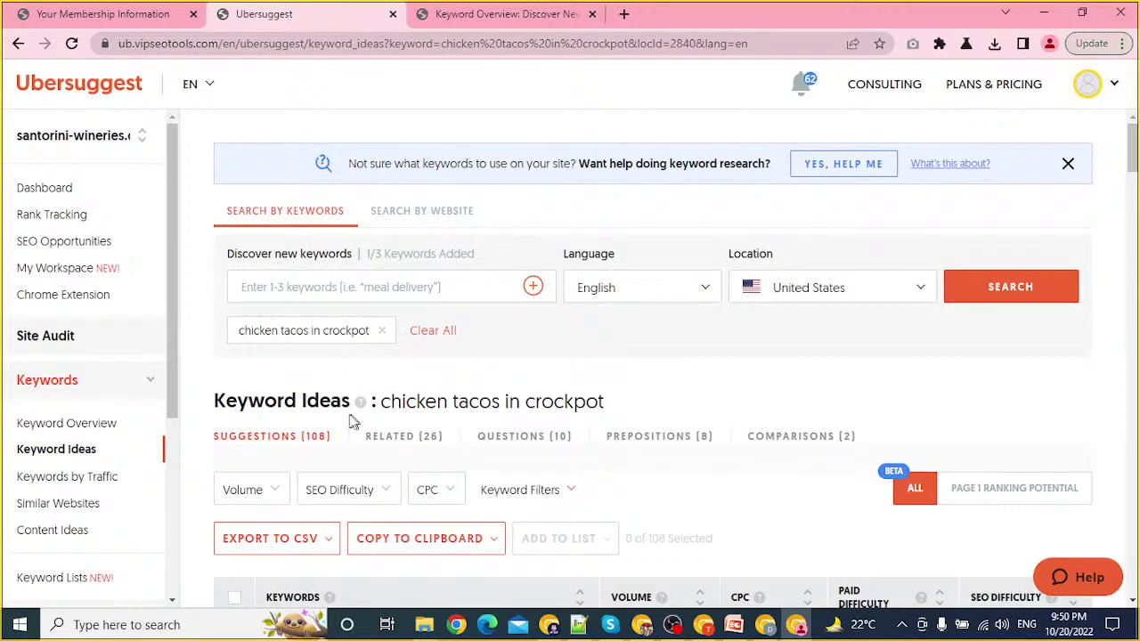
pyautogui.click(381, 332)
# Step: Run a Semrush Keyword Overview for "chicken tacos in crockpot" in the United States database
pyautogui.click(498, 14)
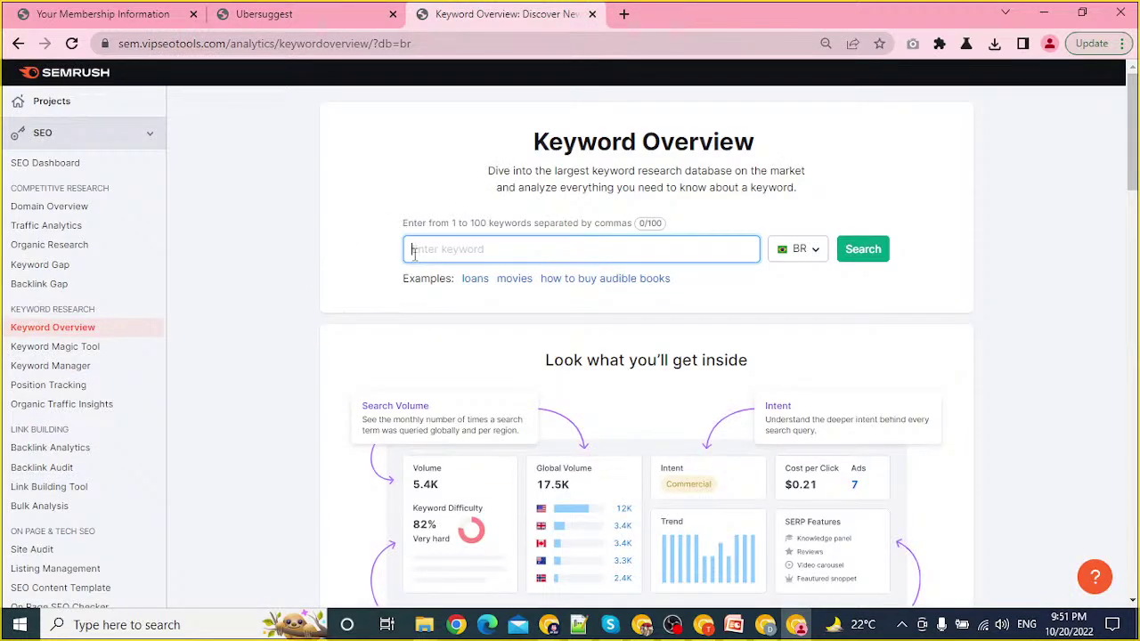
pyautogui.write('chicken tacos in crockpot')
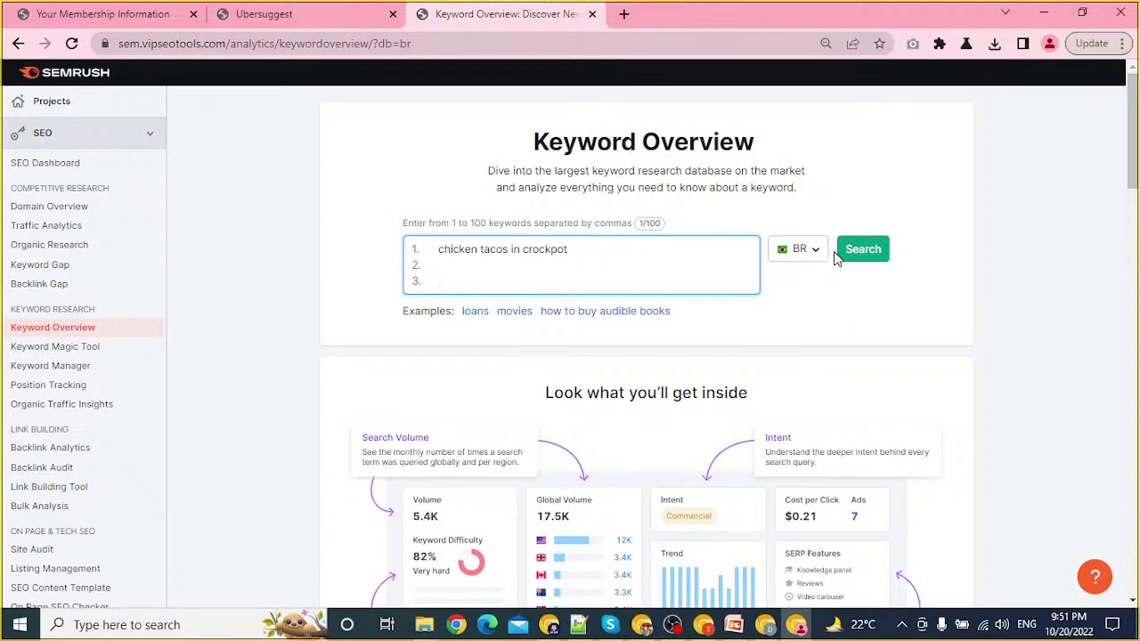
pyautogui.click(807, 262)
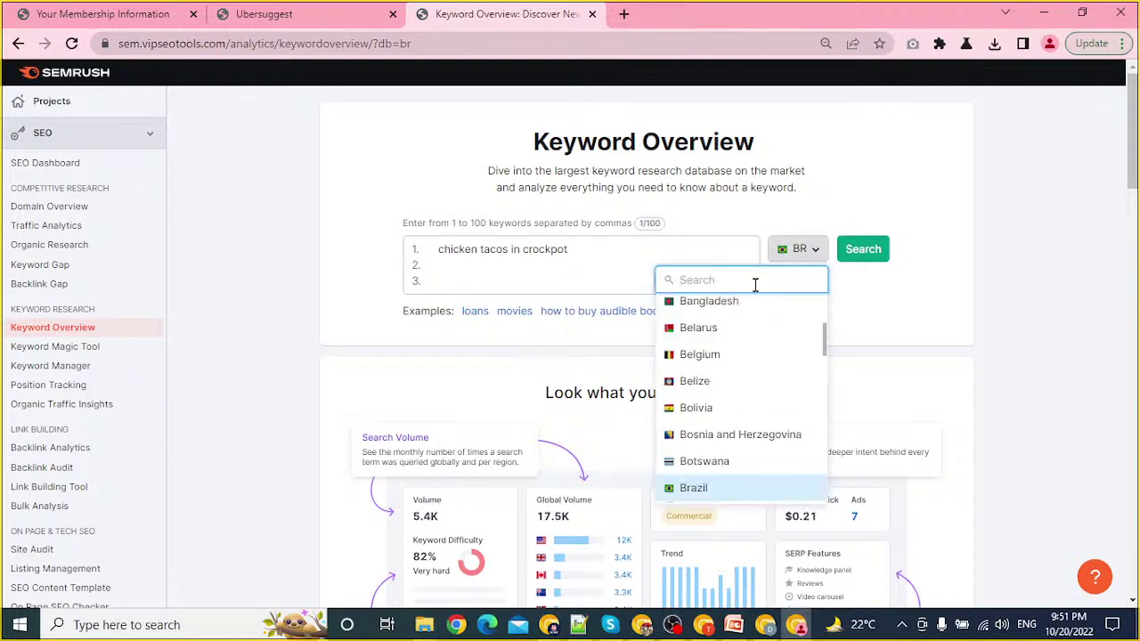
pyautogui.write('Uni')
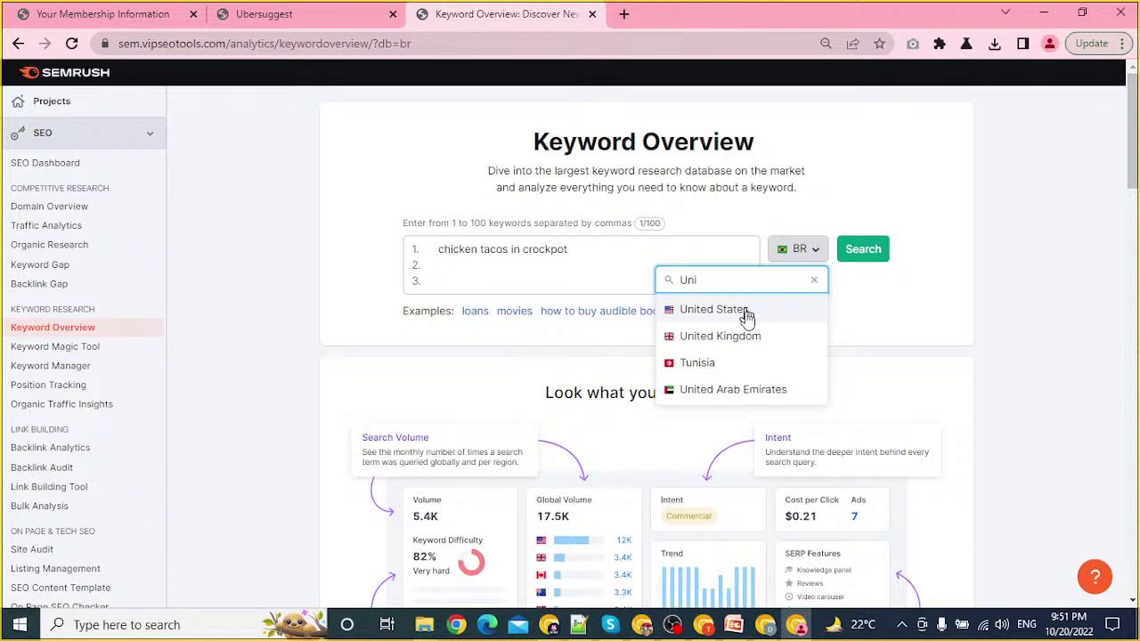
pyautogui.click(746, 314)
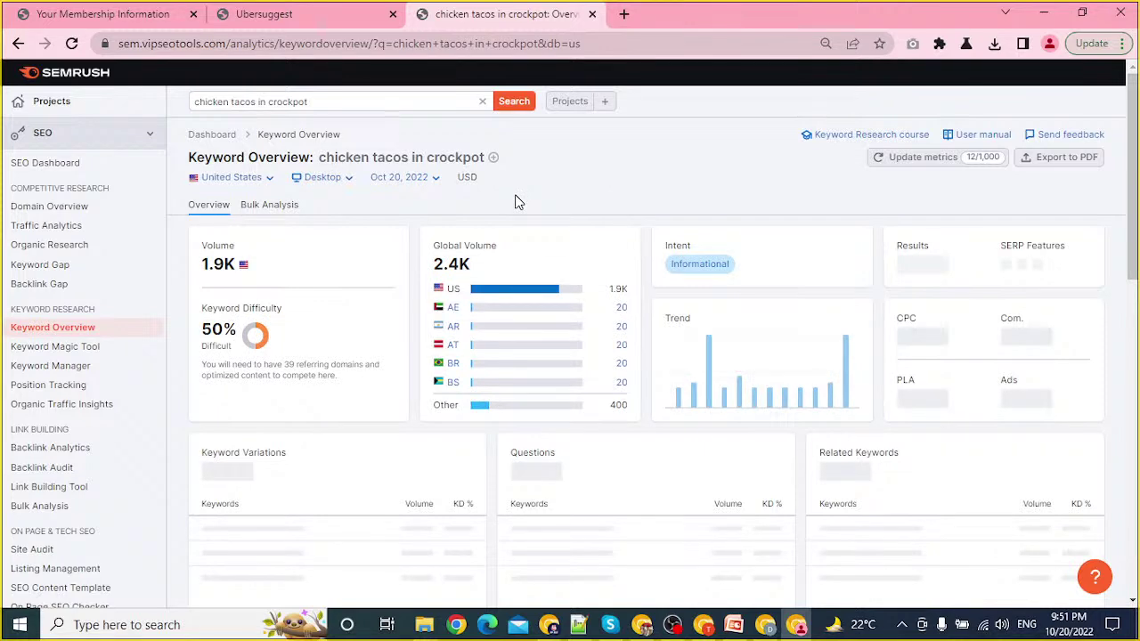
# Step: Examine the phrase's volume and keyword difficulty in Semrush, plus the top ten pages in SERP Analysis
pyautogui.moveTo(205, 264); pyautogui.dragTo(235, 264)
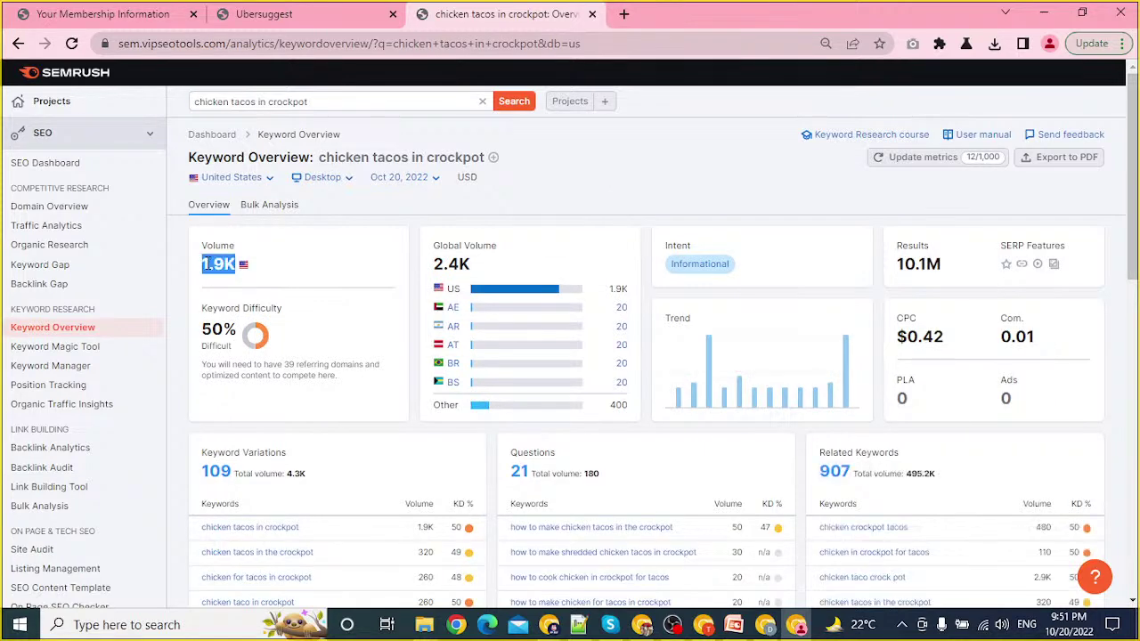
pyautogui.tripleClick(216, 330)
pyautogui.scroll(-6, 316, 333)
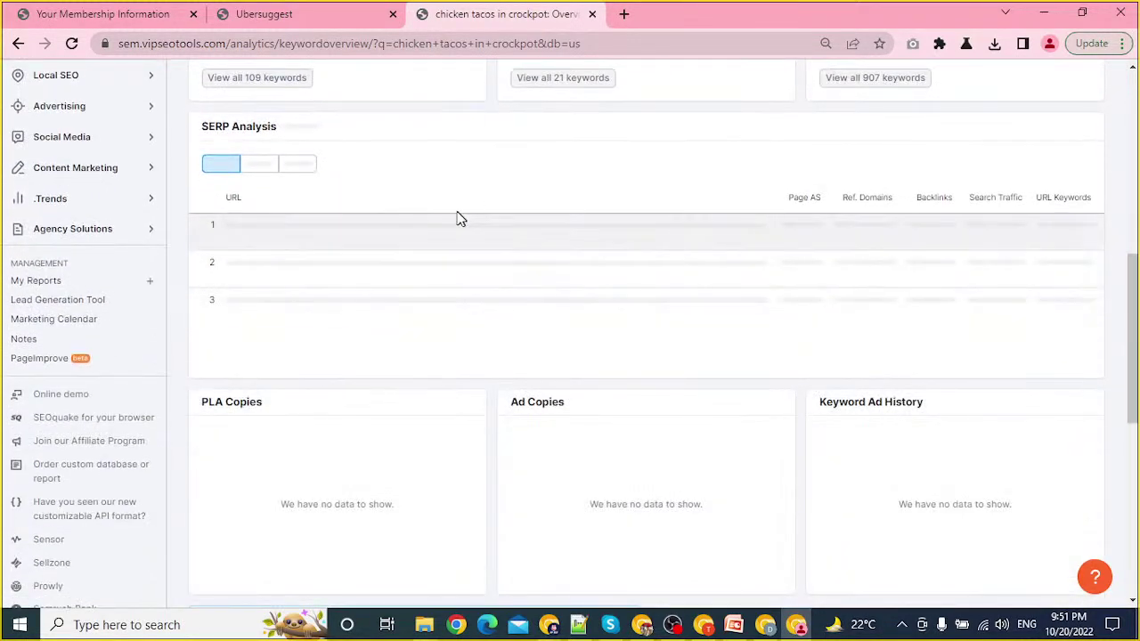
pyautogui.moveTo(234, 141)
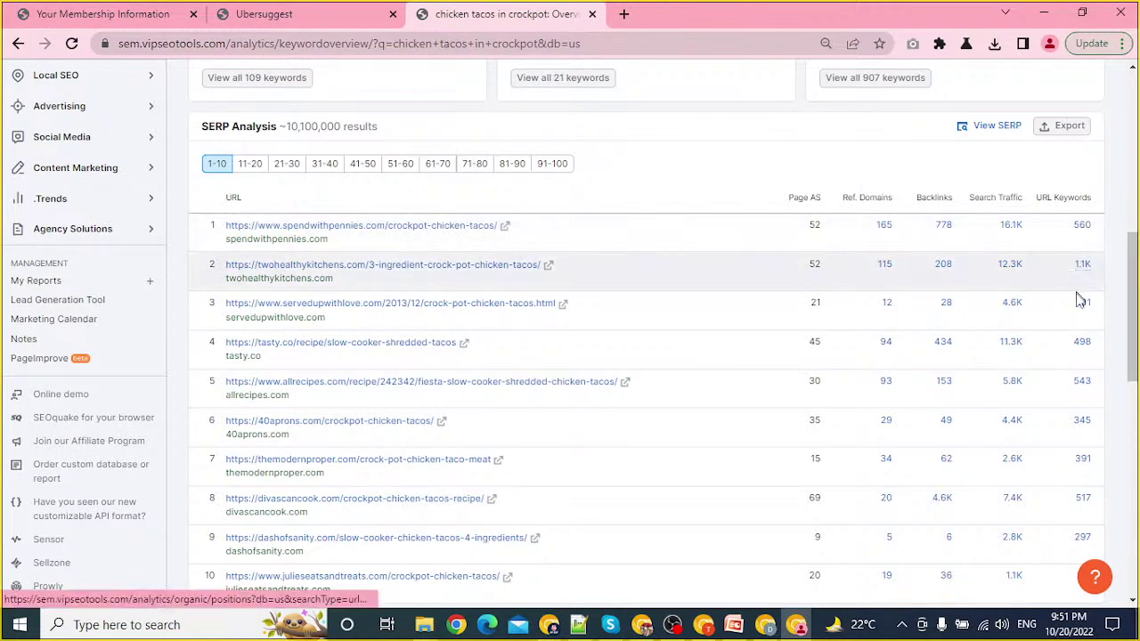
pyautogui.scroll(-1, 1009, 405)
pyautogui.scroll(-4, 1005, 433)
pyautogui.scroll(2, 437, 295)
pyautogui.scroll(4, 674, 329)
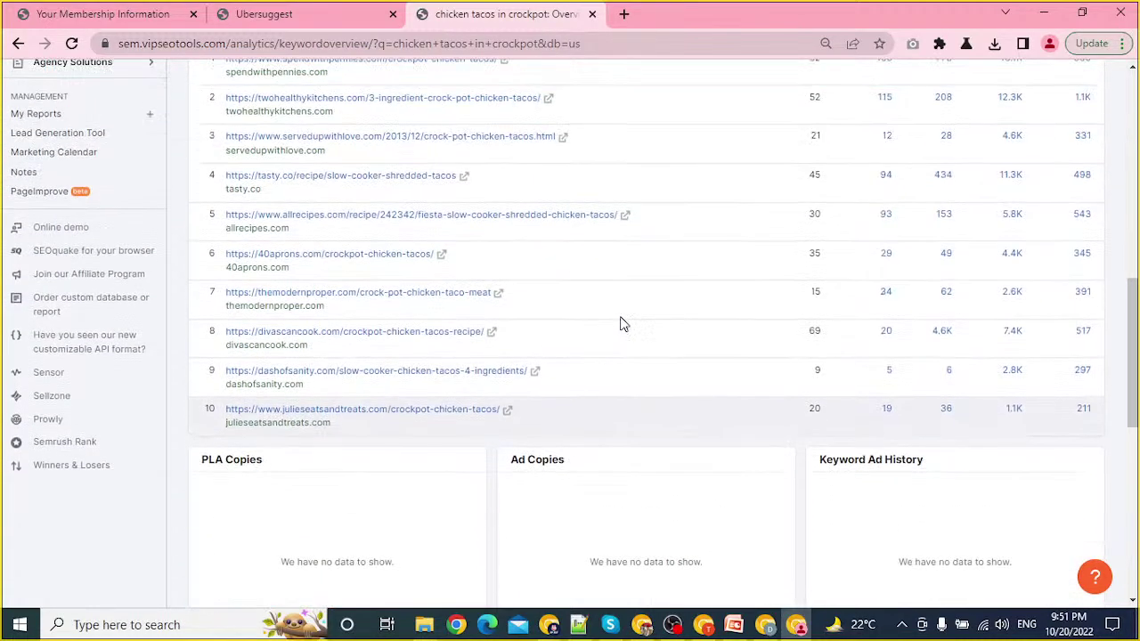
# Step: Find exact matches of "chicken tacos in crockpot" on the Semrush page and check the SERP Analysis URLs and traffic
pyautogui.hotkey('ctrl', 'f')
pyautogui.write('chicken tacos in crockpot')
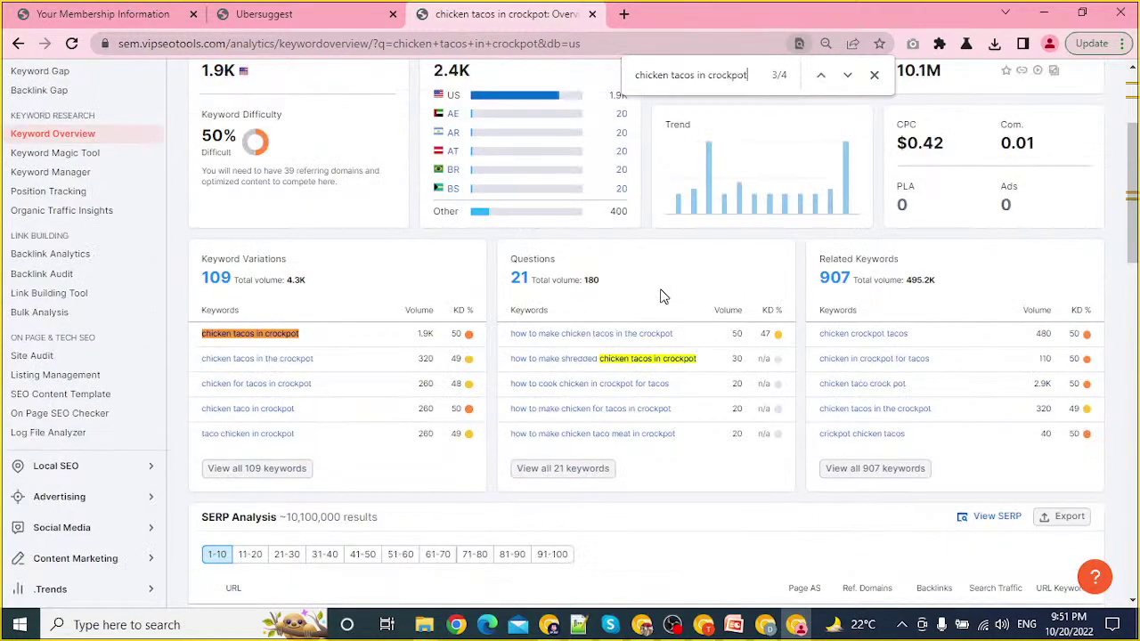
pyautogui.press('Return')
pyautogui.press('Return')
pyautogui.press('Return')
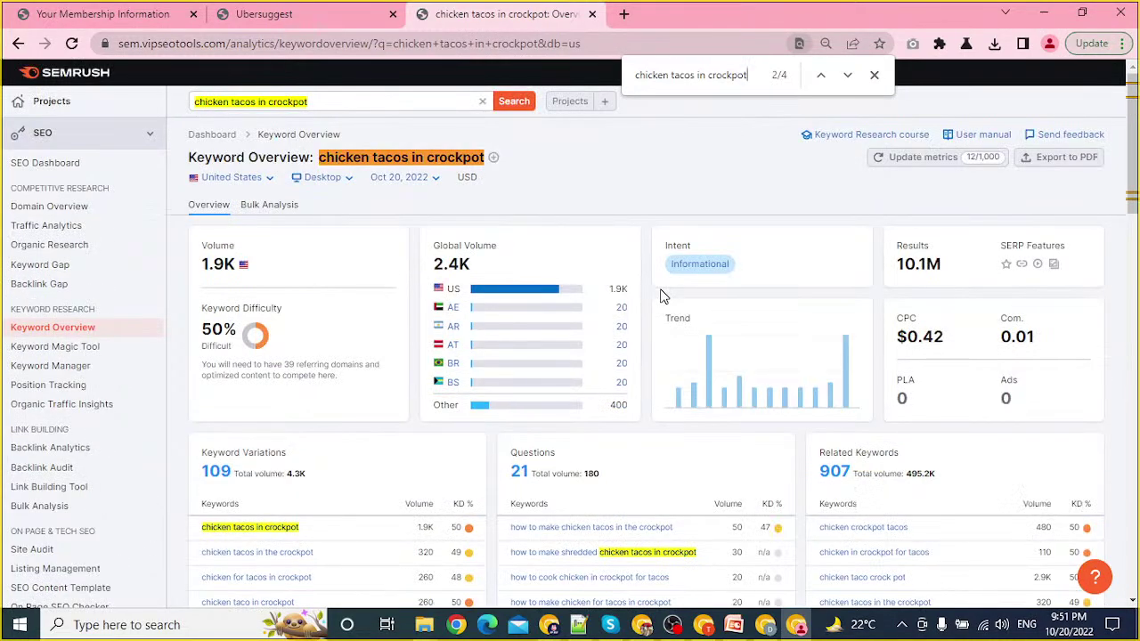
pyautogui.scroll(-10, 663, 296)
pyautogui.scroll(3, 623, 352)
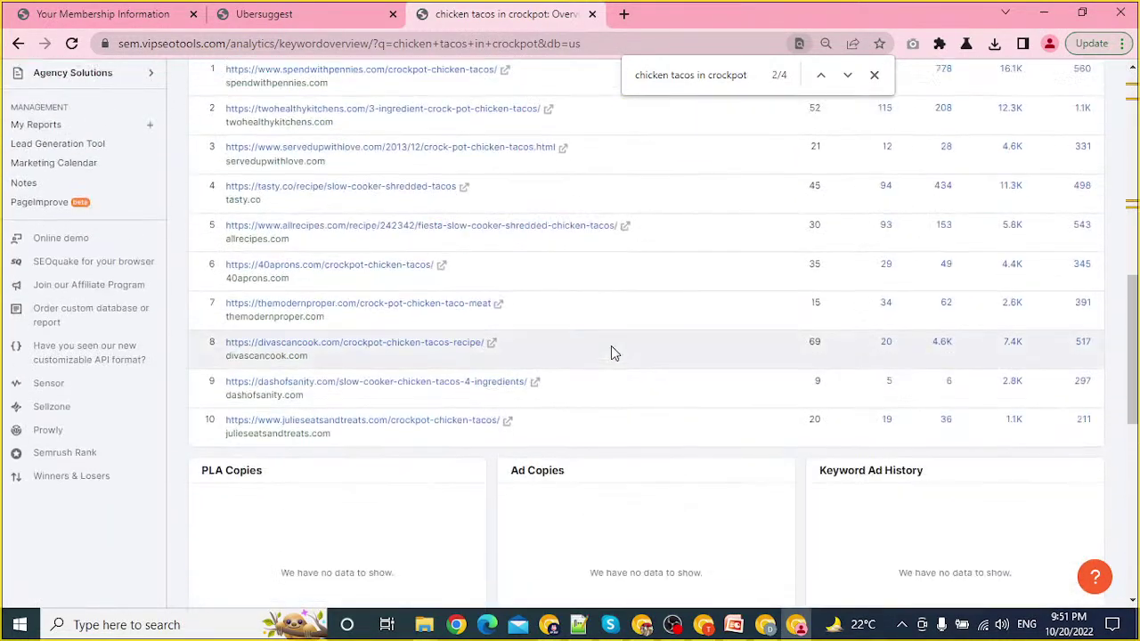
pyautogui.scroll(1, 611, 352)
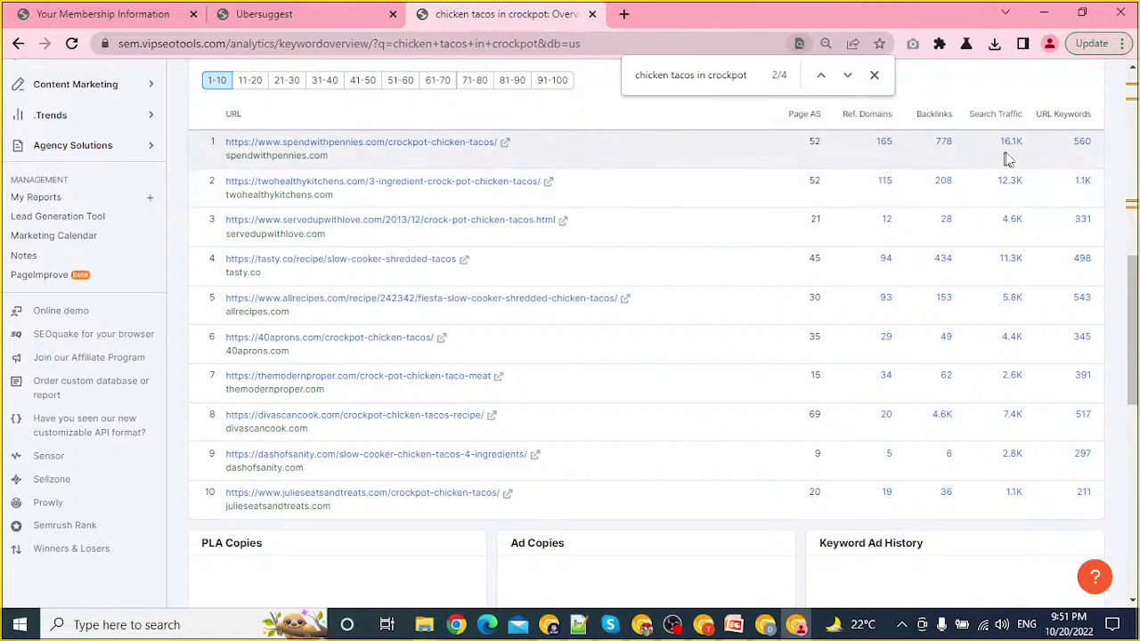
pyautogui.scroll(1, 1007, 169)
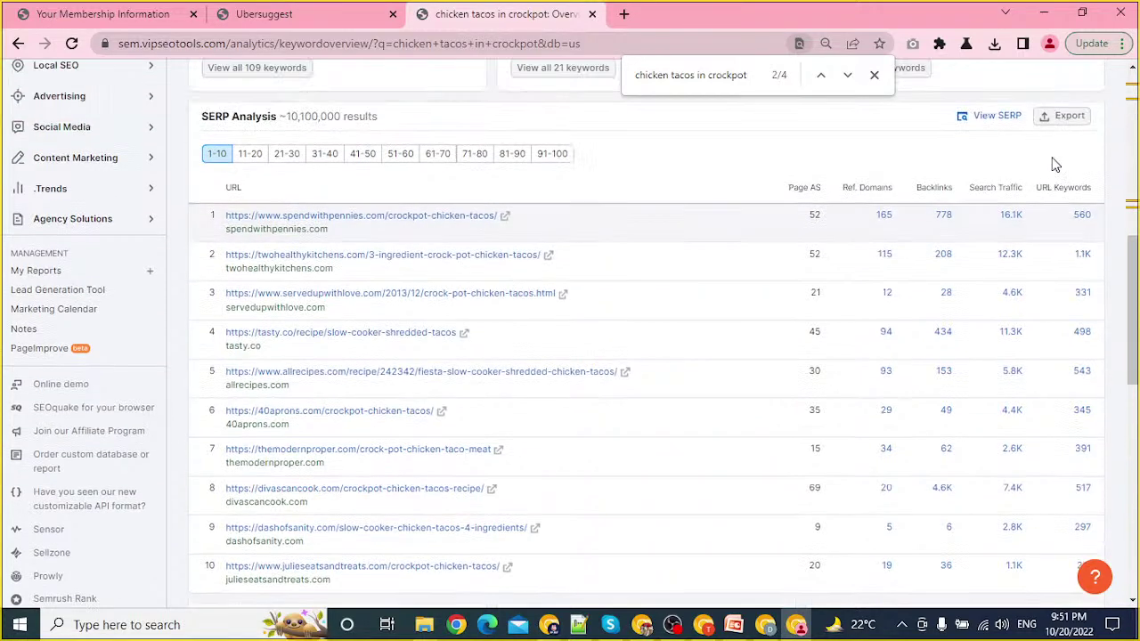
# Step: Open the Ubersuggest Keyword Overview for "chicken tacos in crockpot" and examine its search metrics, keyword ideas and content ideas
pyautogui.click(266, 13)
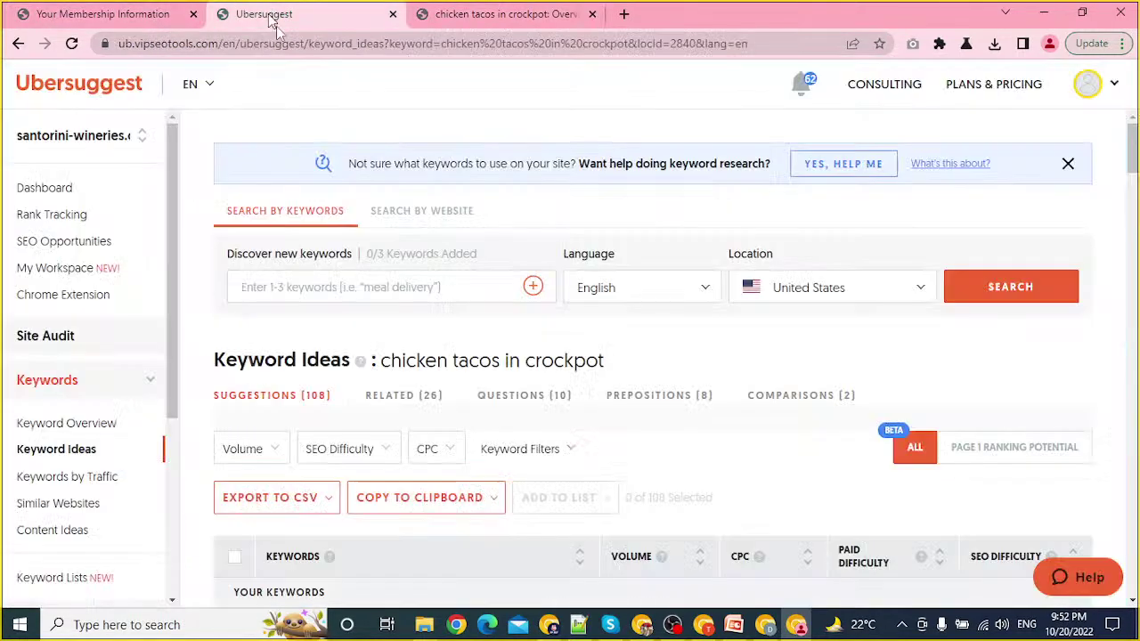
pyautogui.scroll(-3, 580, 418)
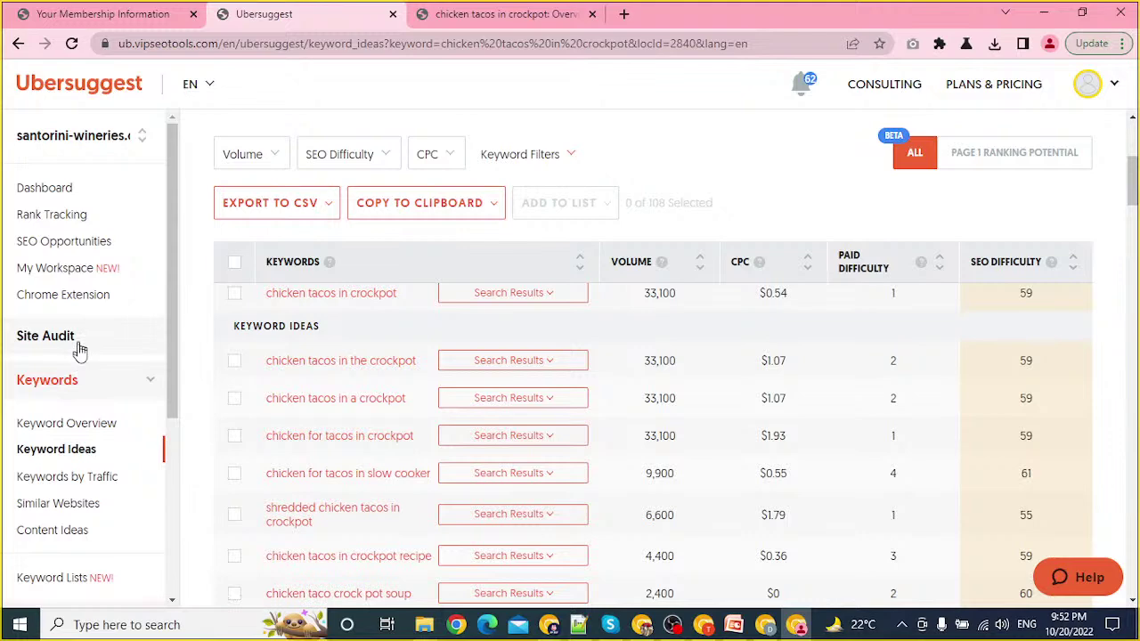
pyautogui.click(71, 425)
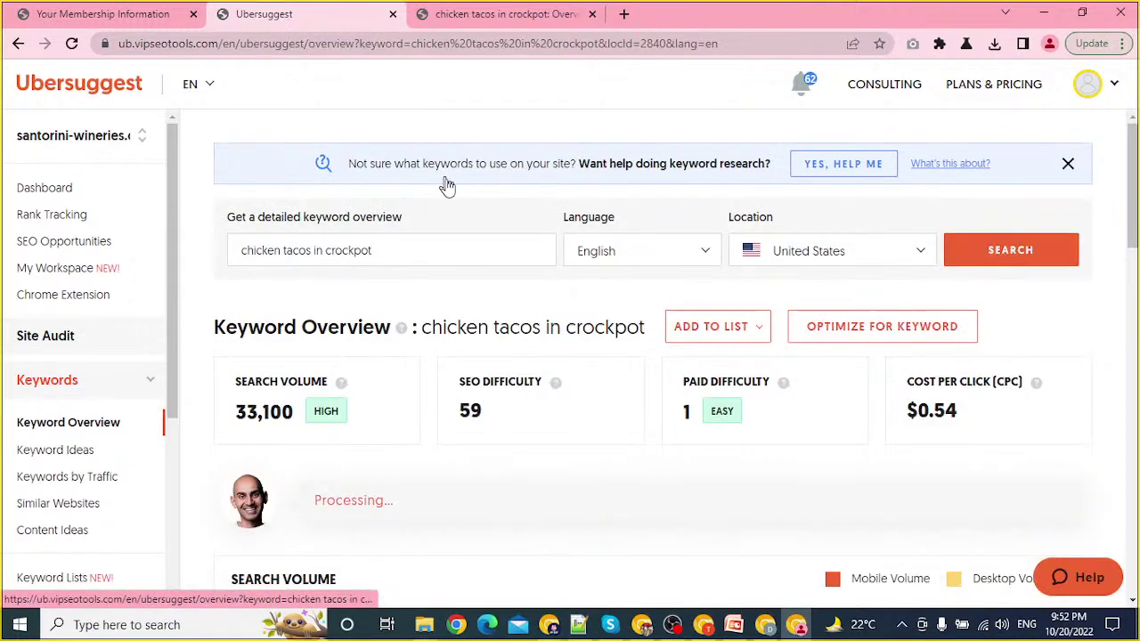
pyautogui.scroll(-3, 641, 285)
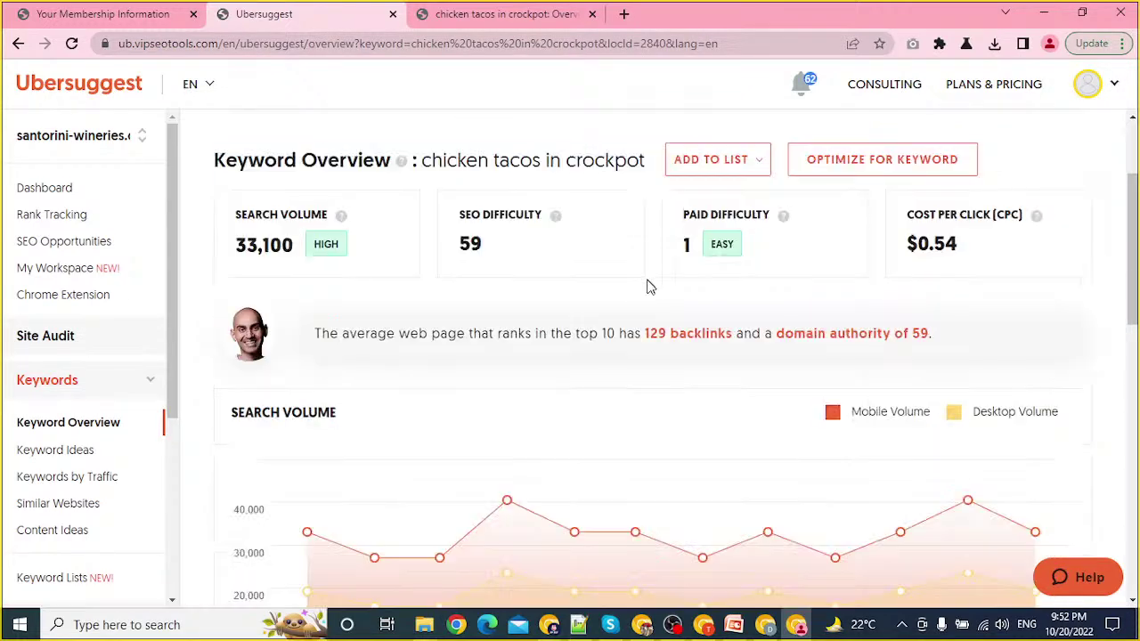
pyautogui.scroll(-8, 560, 333)
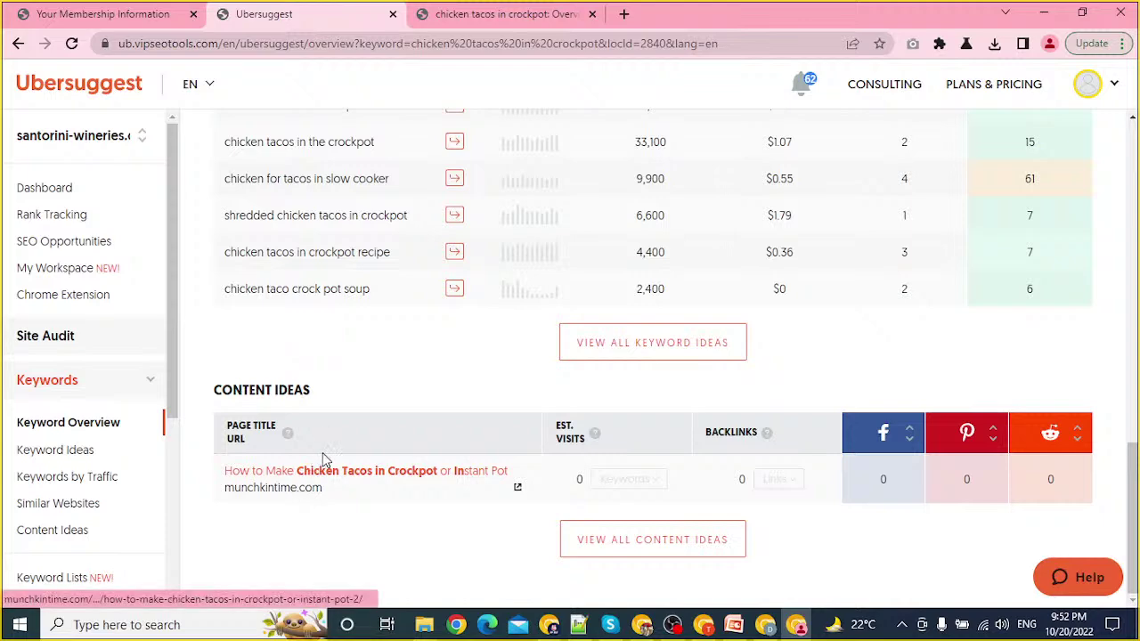
pyautogui.scroll(8, 325, 459)
pyautogui.scroll(3, 325, 459)
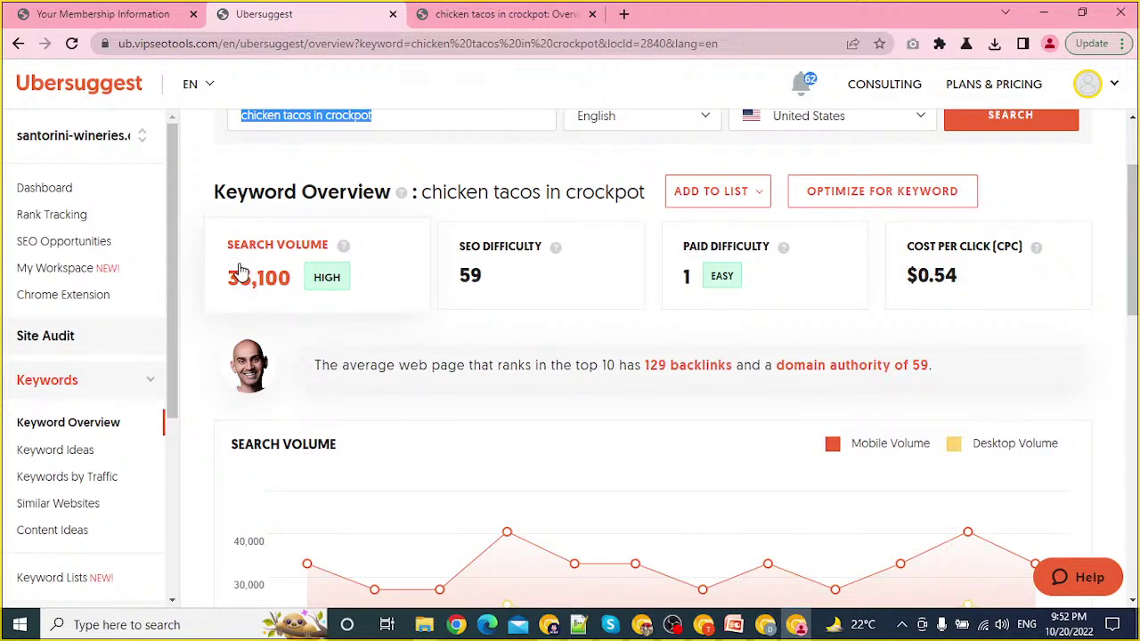
pyautogui.scroll(2, 498, 213)
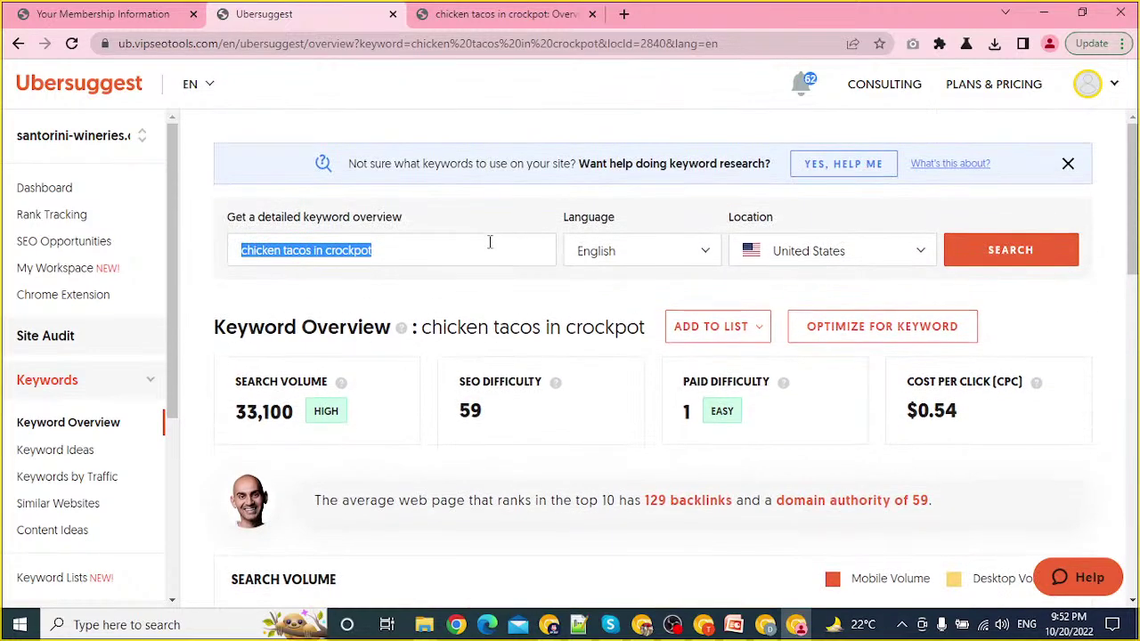
# Step: Open the Keyword Ideas list from the phrase's overview, look over the suggestions and return to the Keyword Overview
pyautogui.scroll(-2, 473, 301)
pyautogui.click(244, 253)
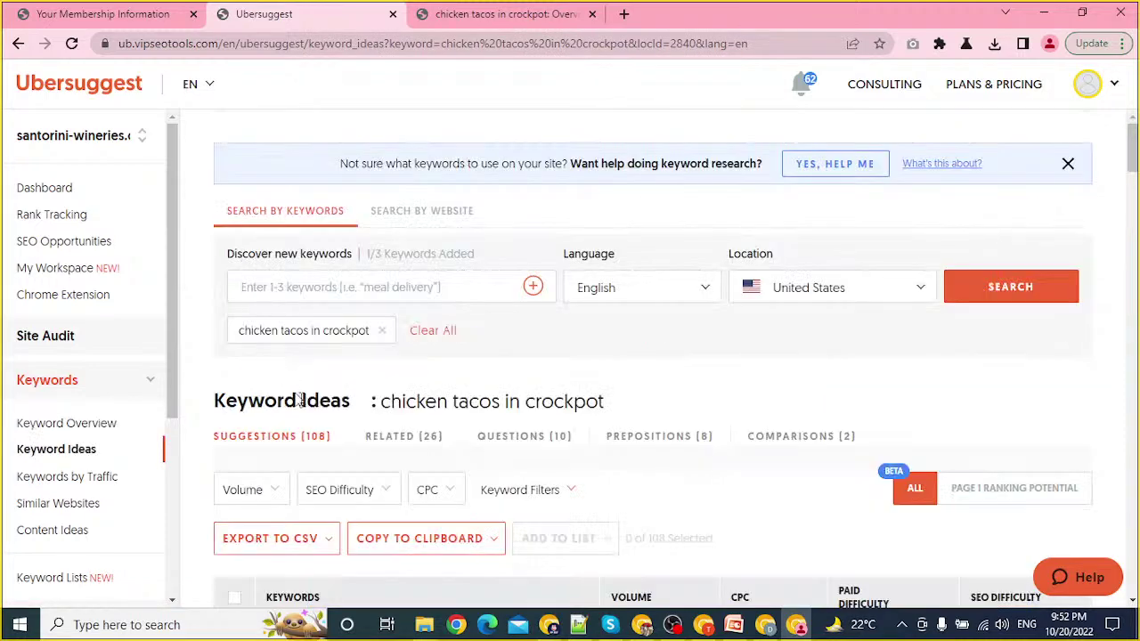
pyautogui.scroll(-3, 298, 400)
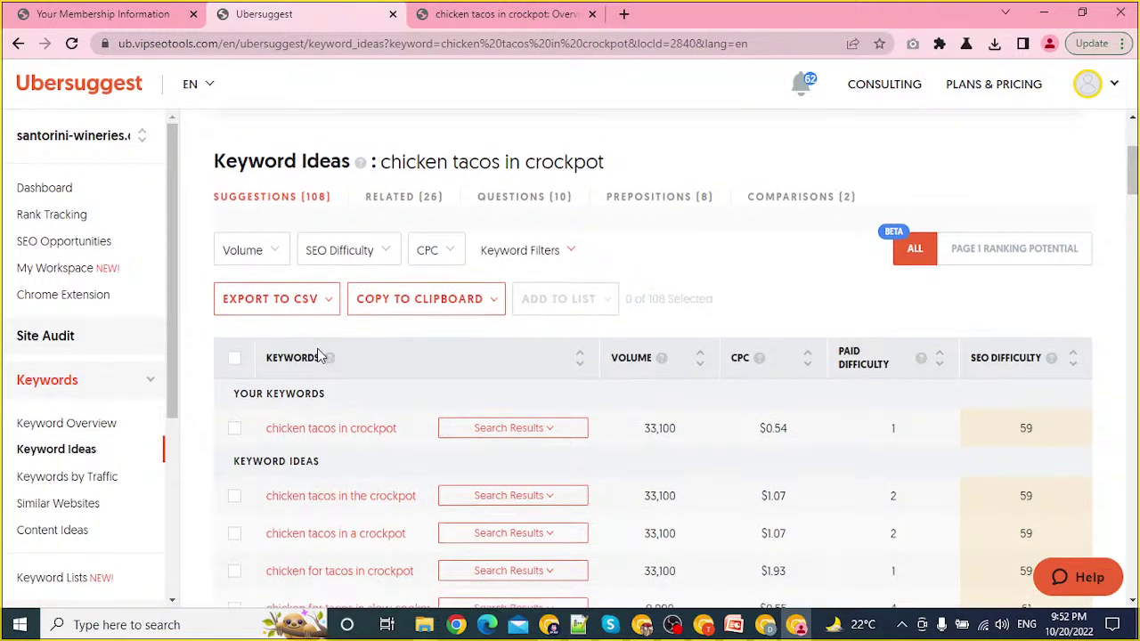
pyautogui.scroll(2, 347, 399)
pyautogui.click(21, 50)
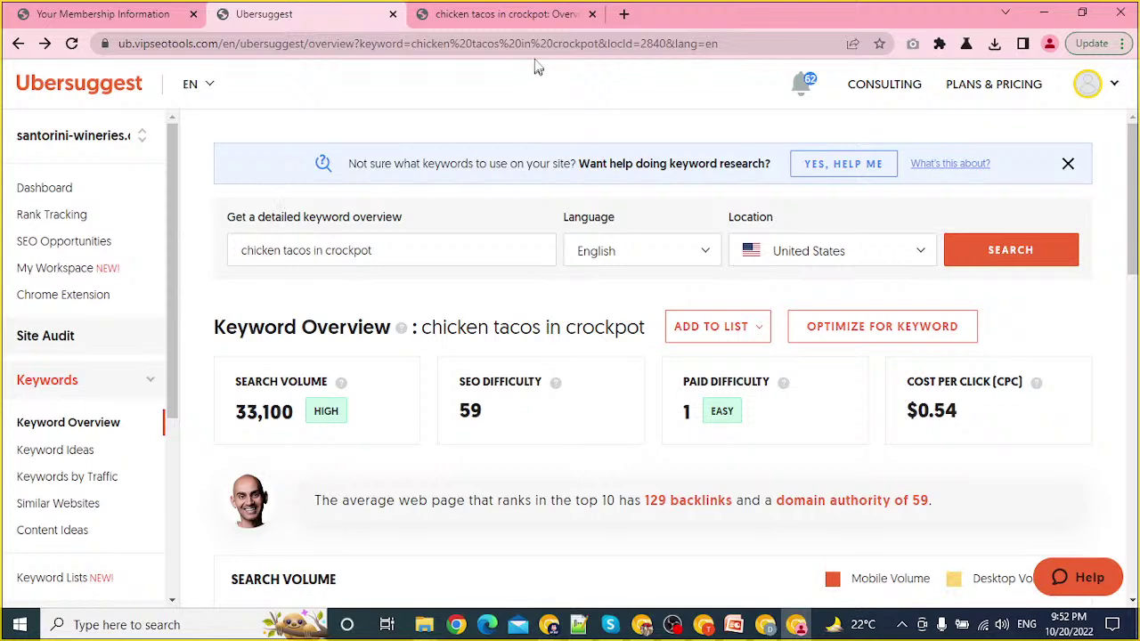
# Step: Close the Semrush Keyword Overview page for "chicken tacos in crockpot"
pyautogui.click(520, 16)
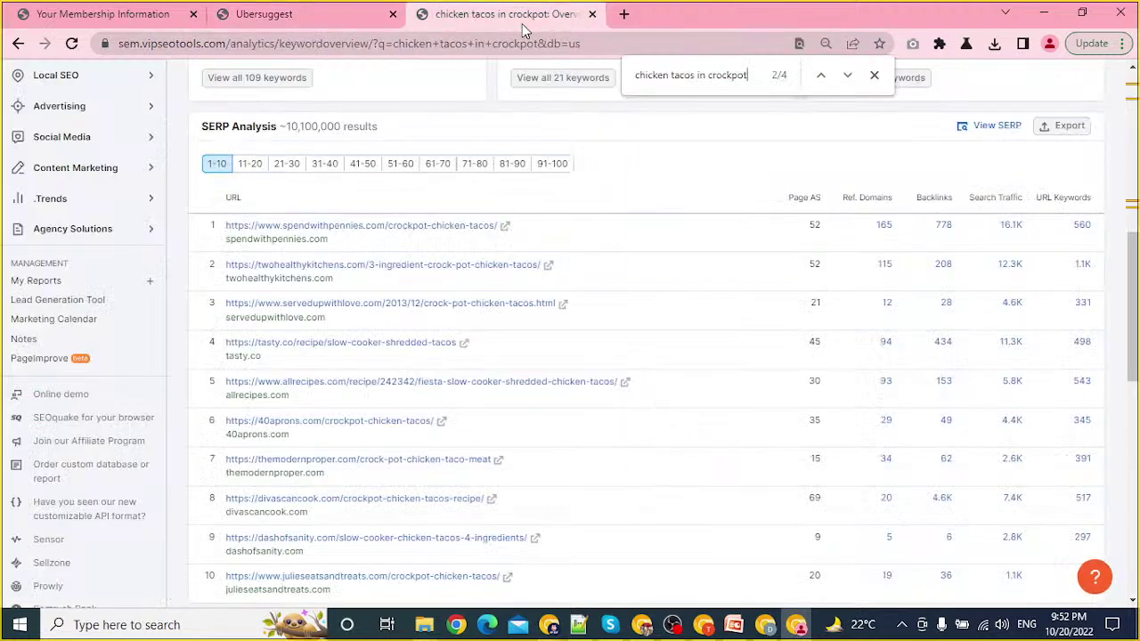
pyautogui.click(592, 14)
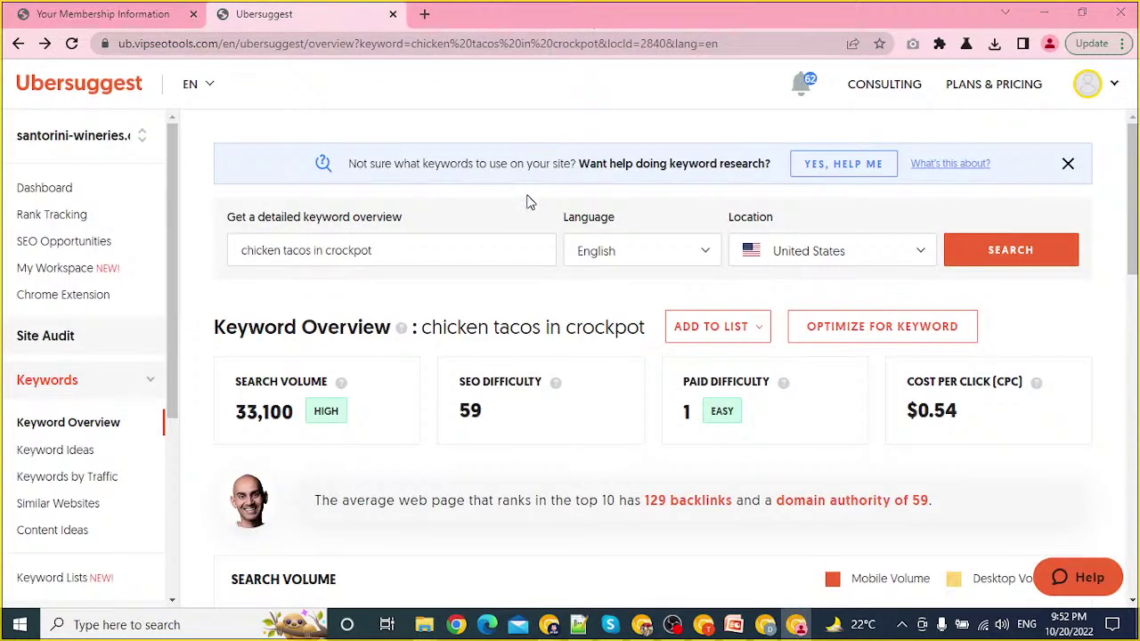
# Step: Switch to the Google allintitle results for "chicken tacos in crockpot", review the ranking titles and authority metrics, and clear the search query
pyautogui.hotkey('alt', 'Tab')
pyautogui.click(525, 202)
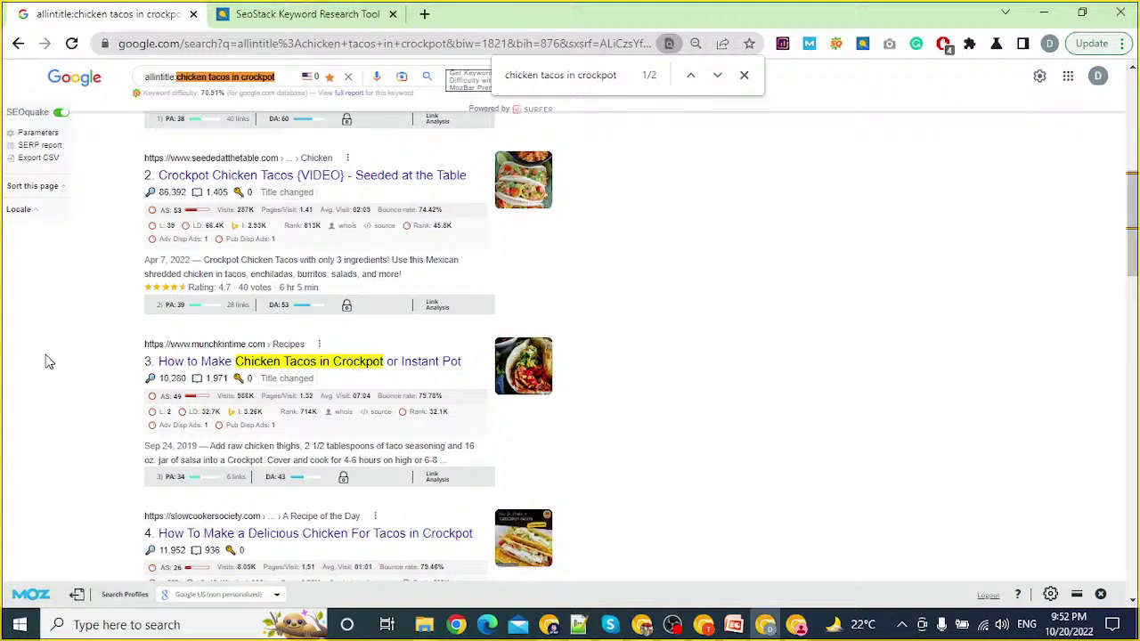
pyautogui.scroll(-15, 51, 365)
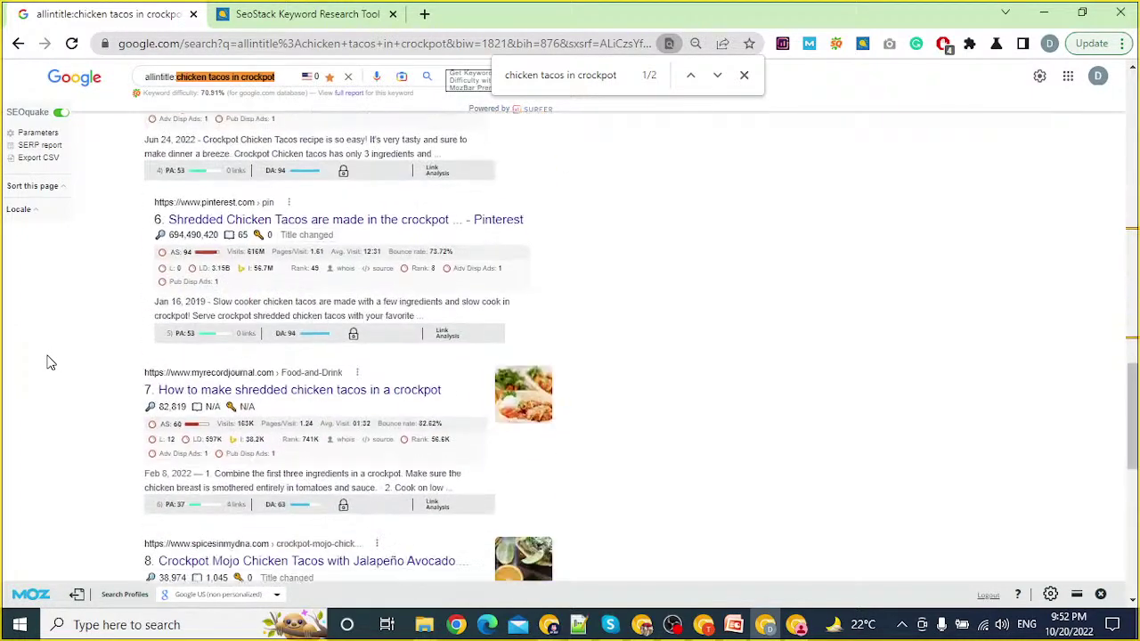
pyautogui.scroll(15, 53, 371)
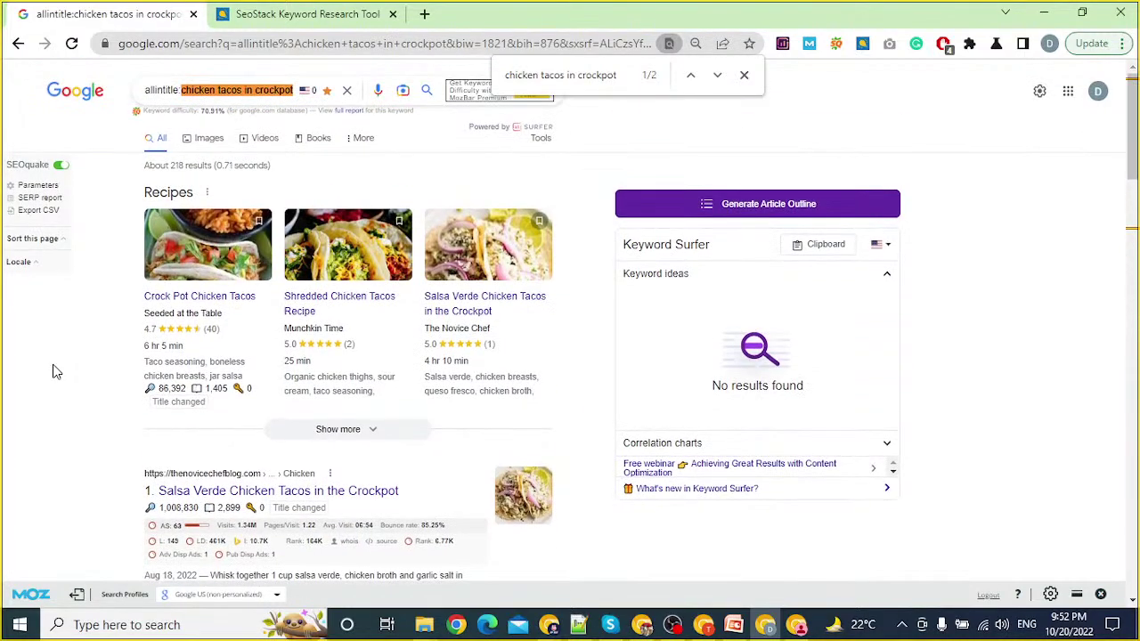
pyautogui.scroll(-5, 63, 379)
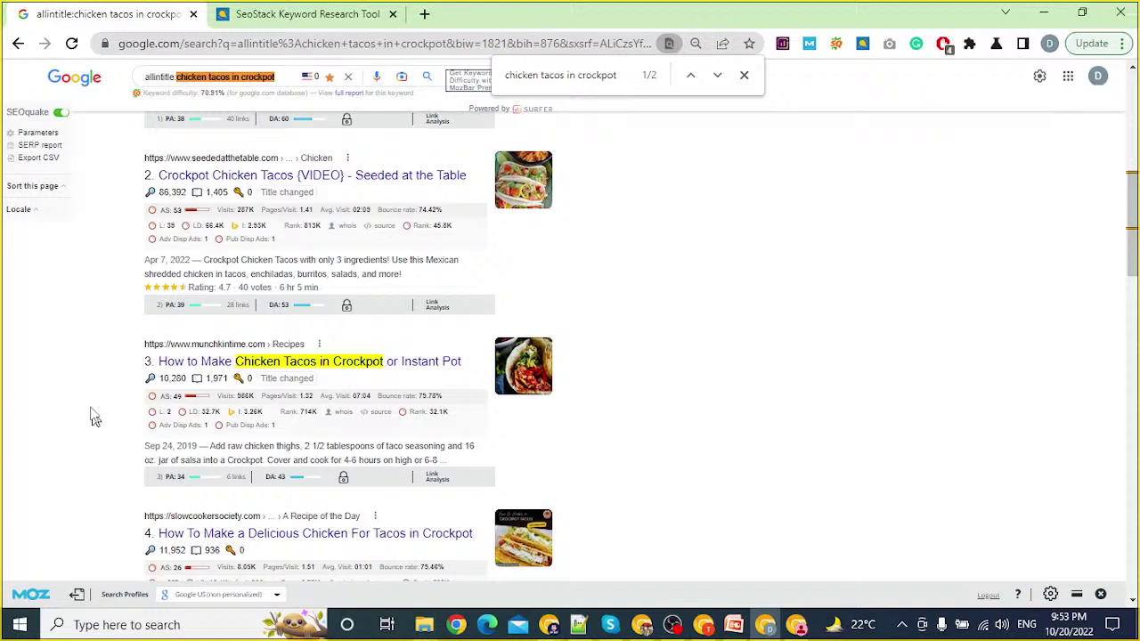
pyautogui.scroll(-1, 86, 402)
pyautogui.scroll(7, 135, 356)
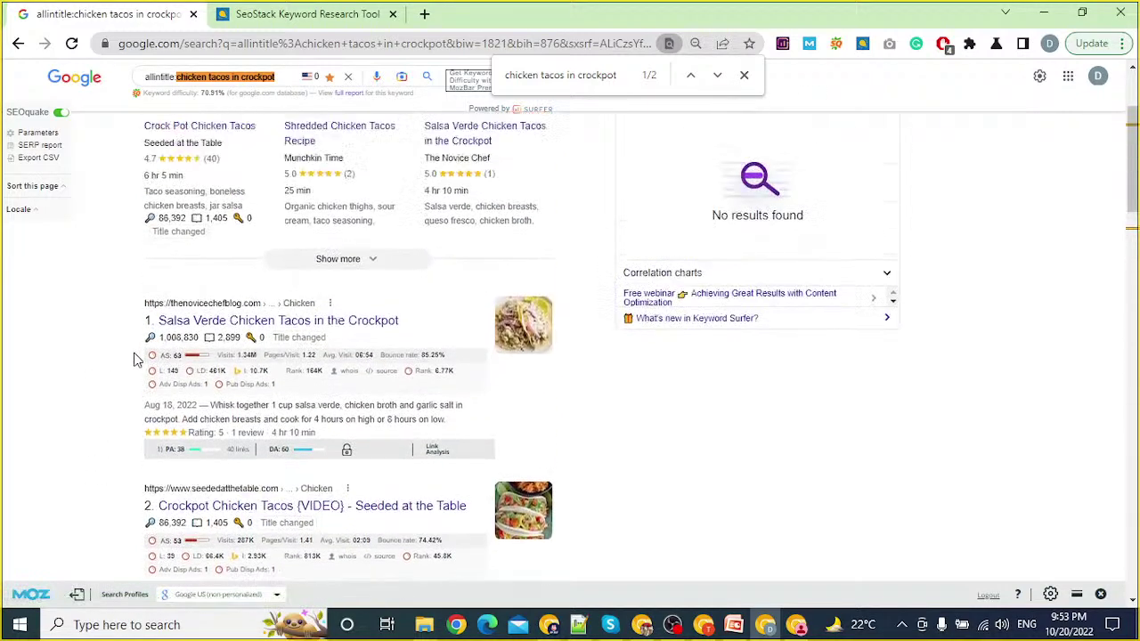
pyautogui.click(346, 90)
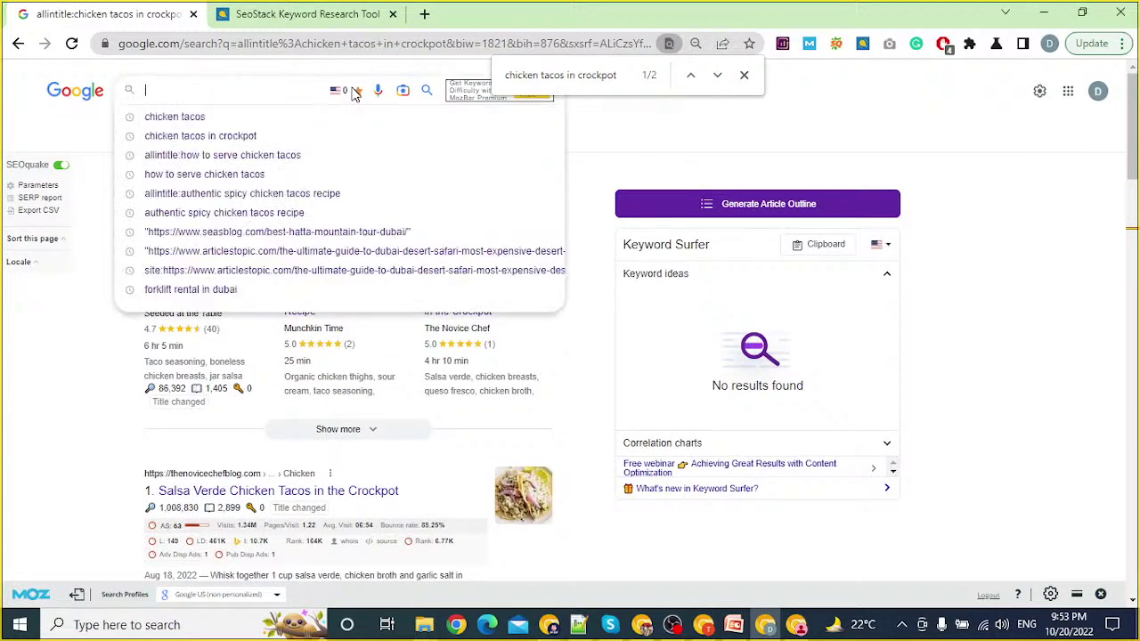
# Step: Look through the "chicken tacos" keyword list in the SeoStack Keyword Tool and close the tool
pyautogui.click(276, 12)
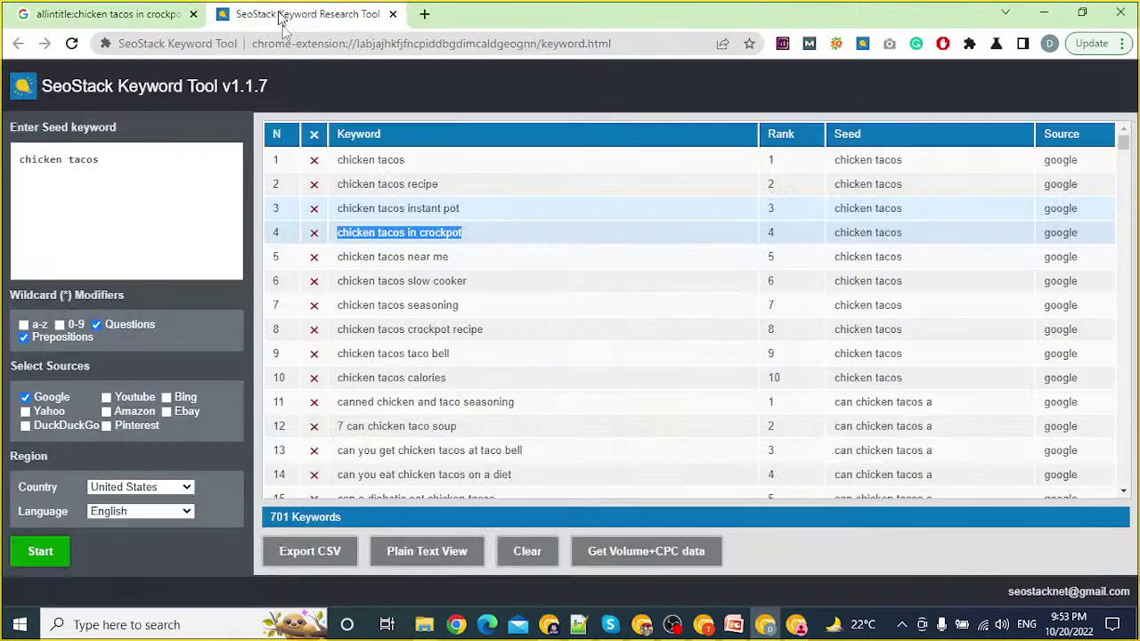
pyautogui.scroll(-15, 399, 309)
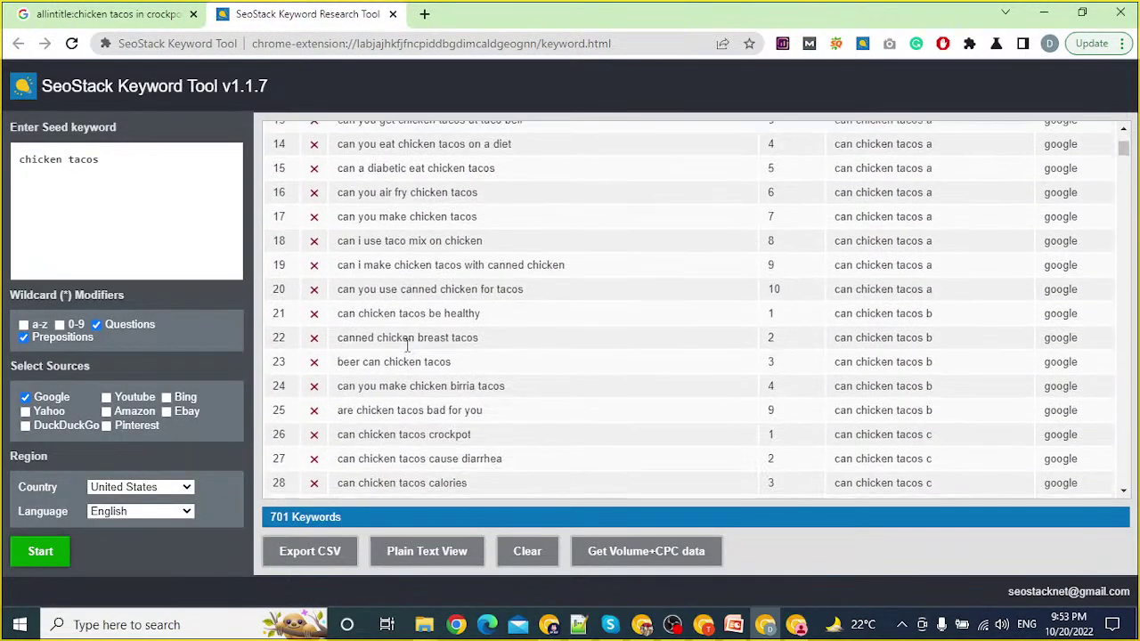
pyautogui.scroll(-10, 407, 345)
pyautogui.scroll(9, 405, 346)
pyautogui.scroll(4, 404, 346)
pyautogui.scroll(-10, 406, 347)
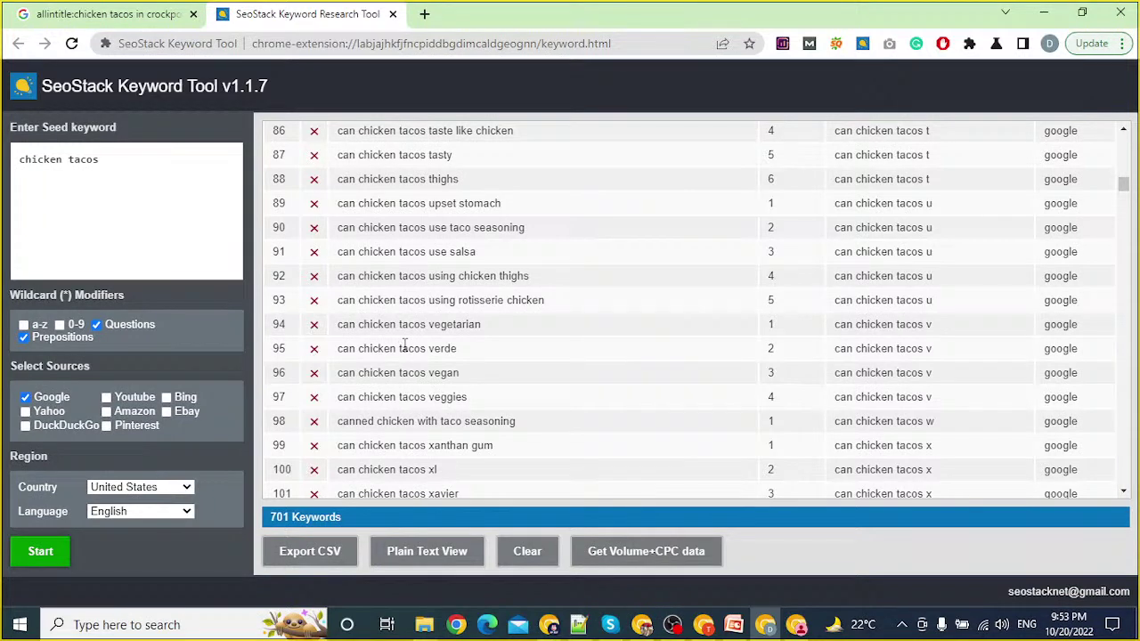
pyautogui.click(393, 14)
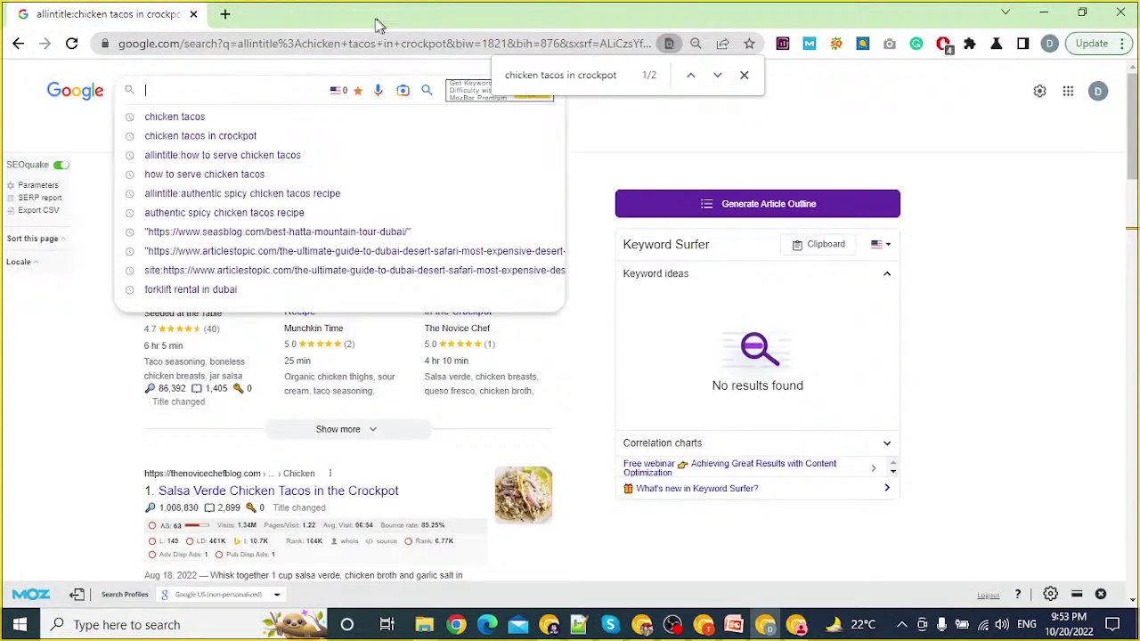
# Step: Switch to Google Meet, dismiss the raised-hand notification, read the in-call messages and return to the Ubersuggest window
pyautogui.click(1047, 11)
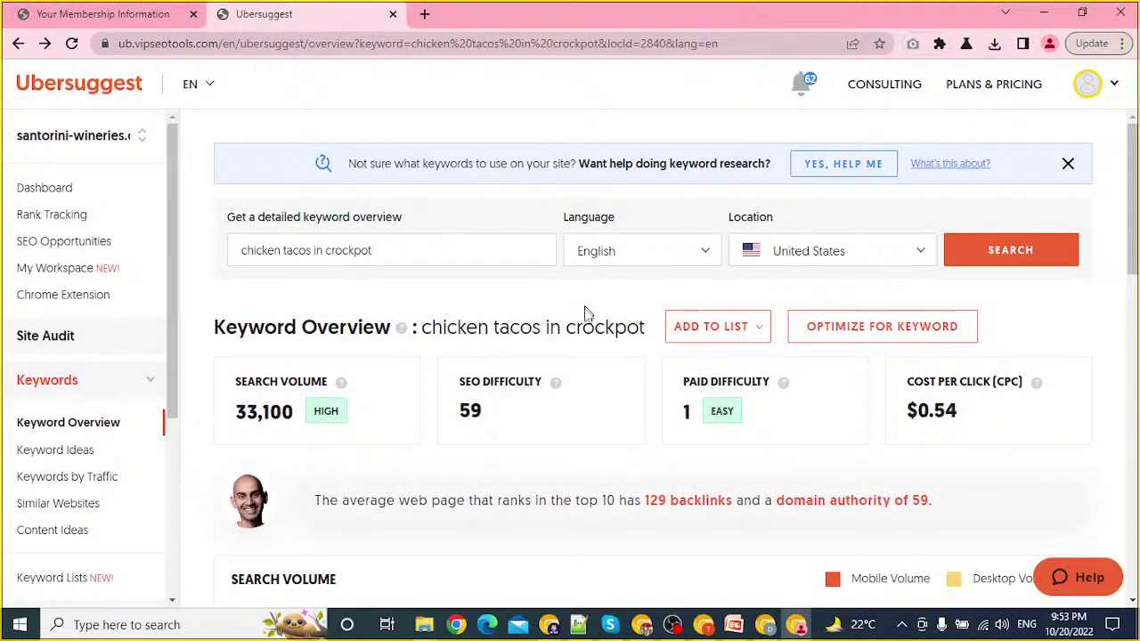
pyautogui.doubleClick(588, 327)
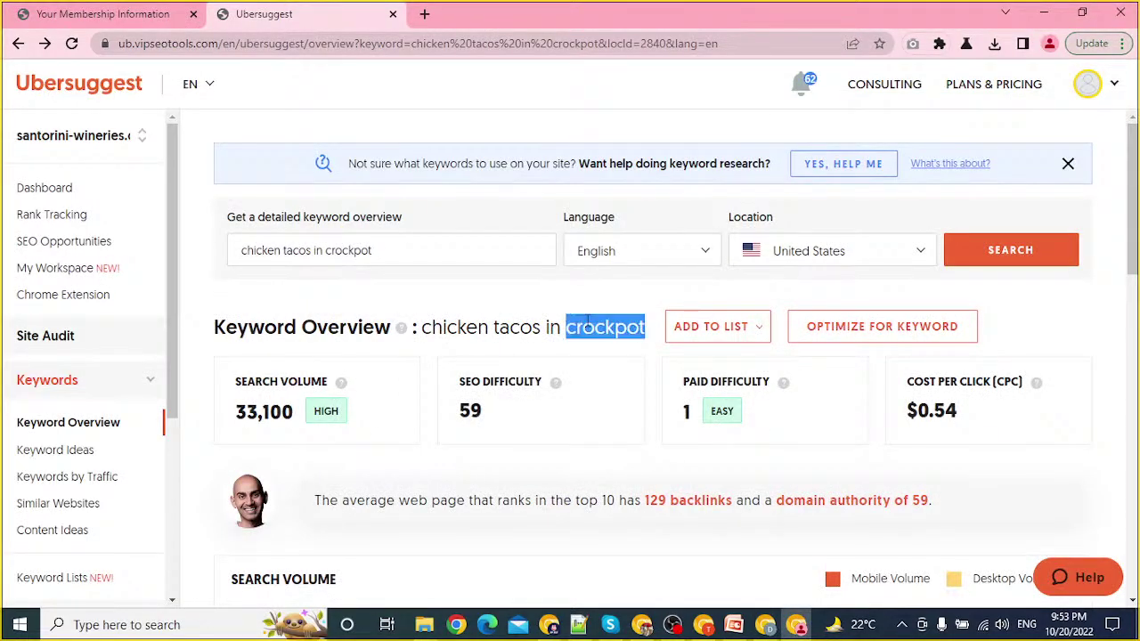
pyautogui.click(703, 627)
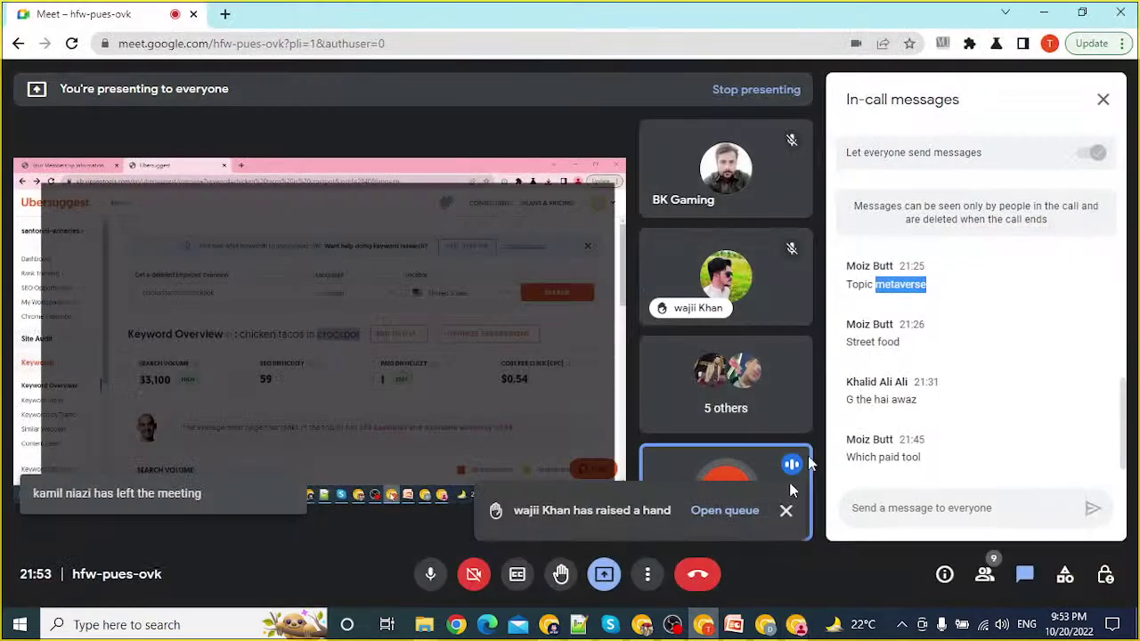
pyautogui.tripleClick(877, 461)
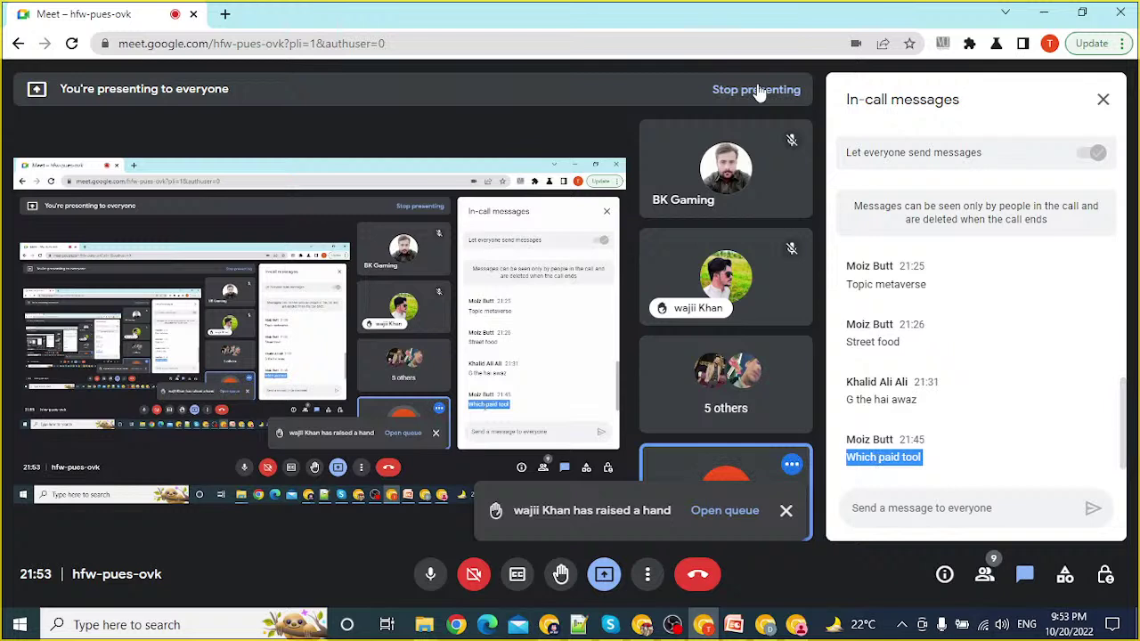
pyautogui.click(787, 510)
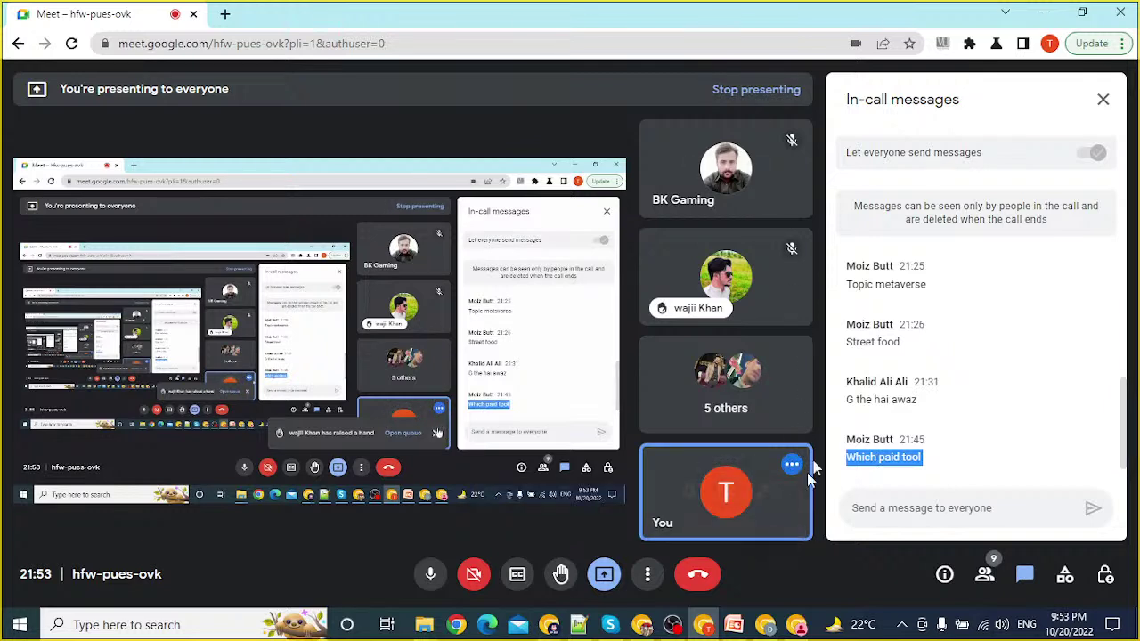
pyautogui.click(908, 394)
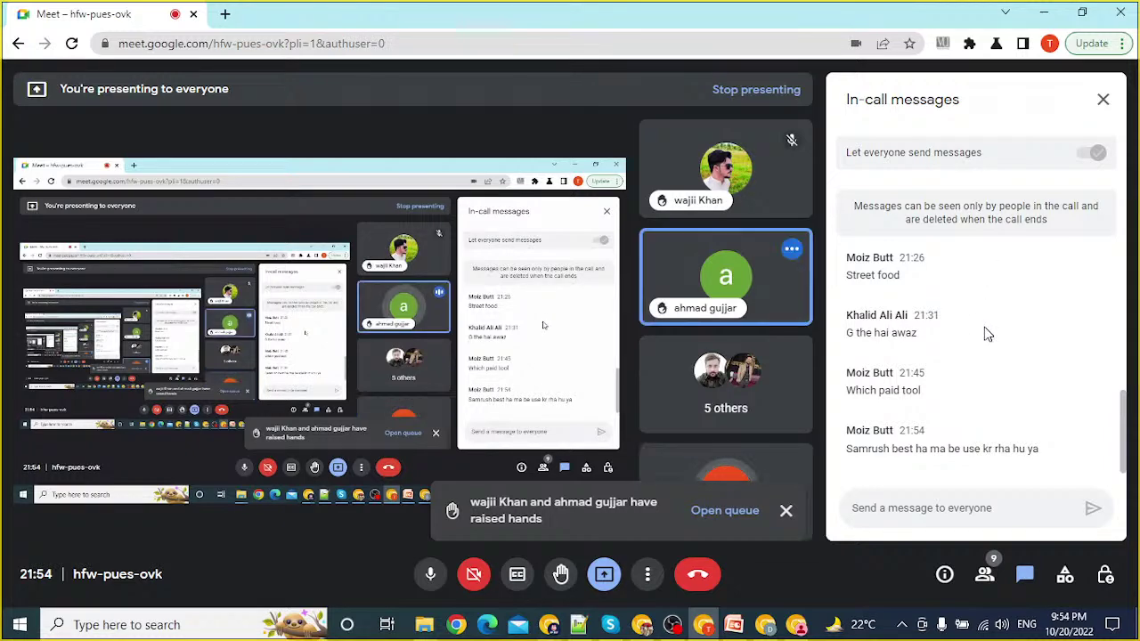
pyautogui.click(1040, 14)
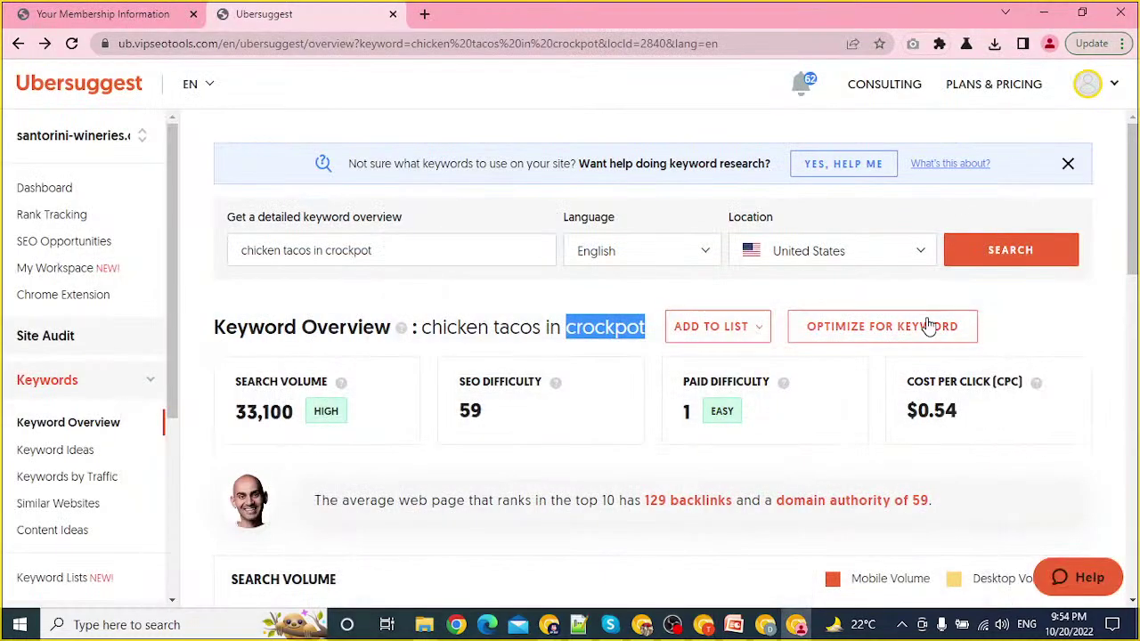
# Step: Switch to the Google Ads Keyword Planner window and check its "chicken tacos in crockpot" ideas alongside the "chicken tacos" Google Trends page
pyautogui.click(648, 625)
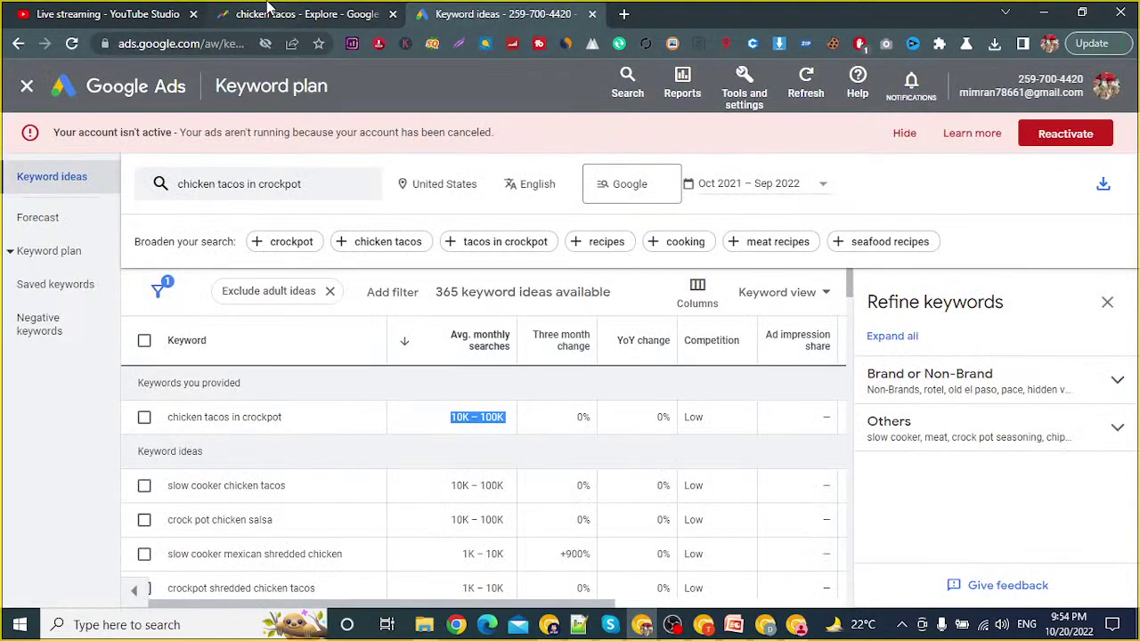
pyautogui.click(267, 14)
pyautogui.scroll(4, 4, 338)
pyautogui.click(558, 12)
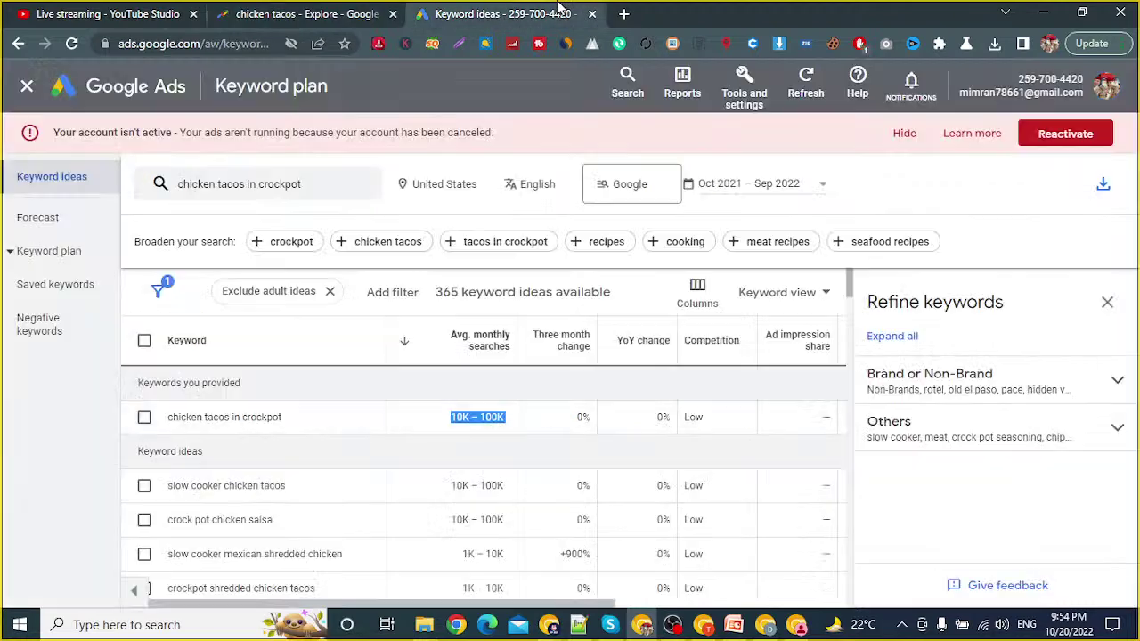
# Step: Open a blank browser tab, return to the Google Trends page, and explore the search term "sports" in place of "chicken tacos"
pyautogui.click(622, 13)
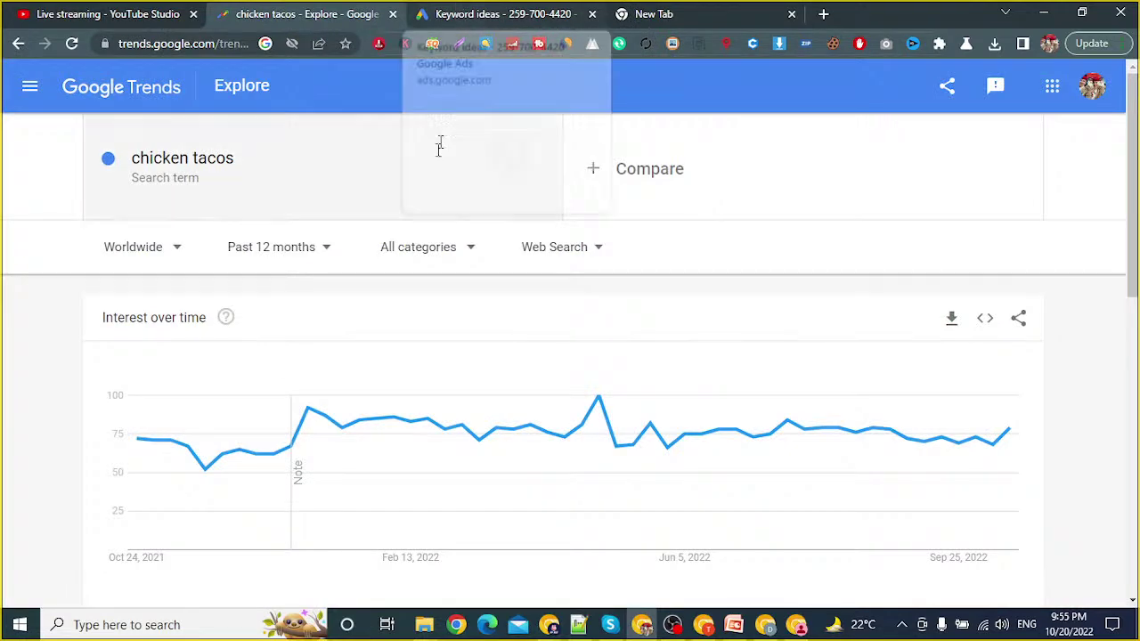
pyautogui.click(422, 165)
pyautogui.click(663, 13)
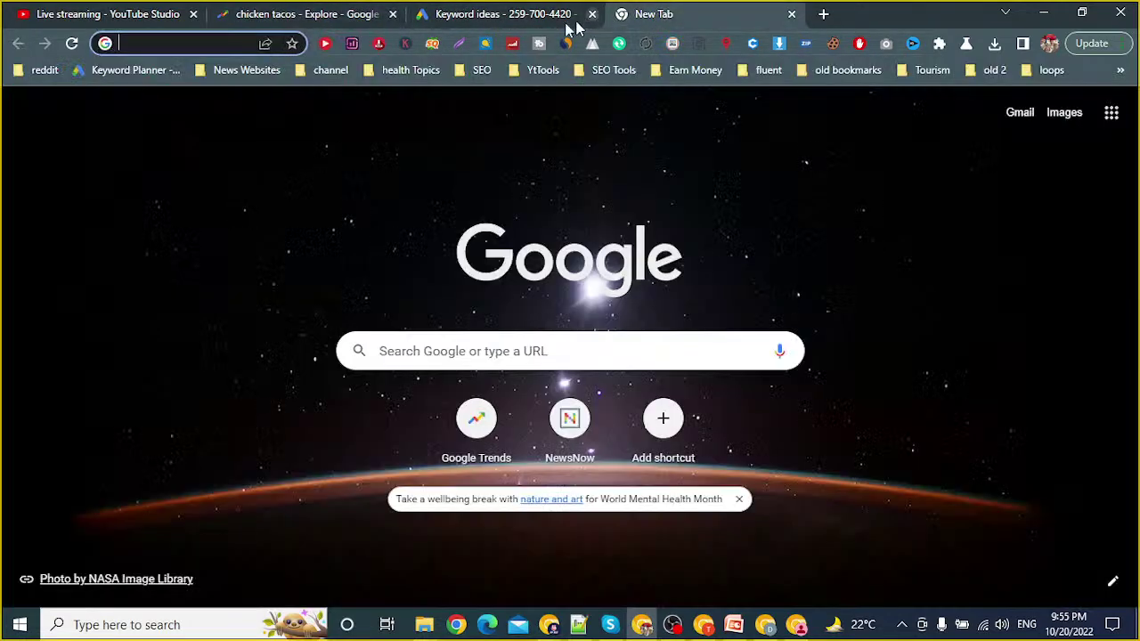
pyautogui.click(512, 15)
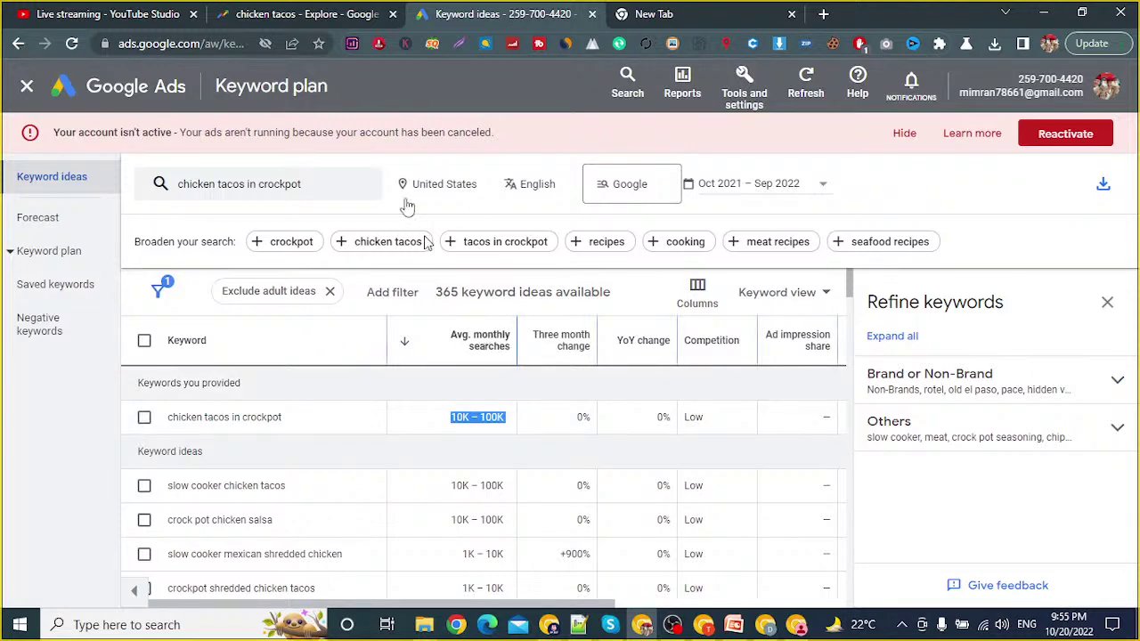
pyautogui.click(356, 13)
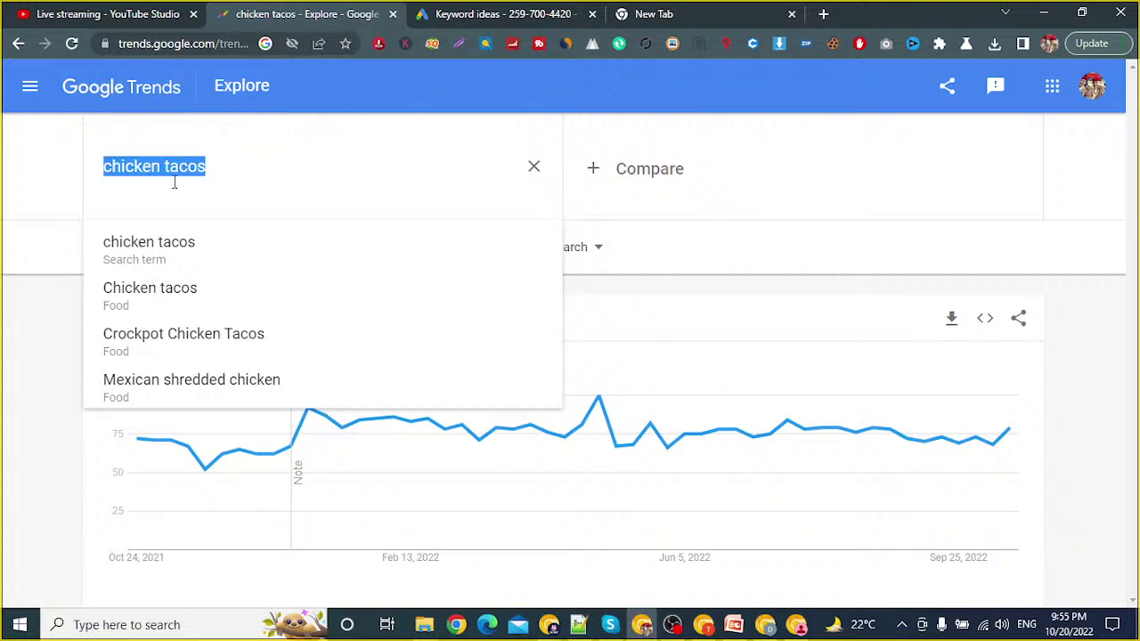
pyautogui.write('sport')
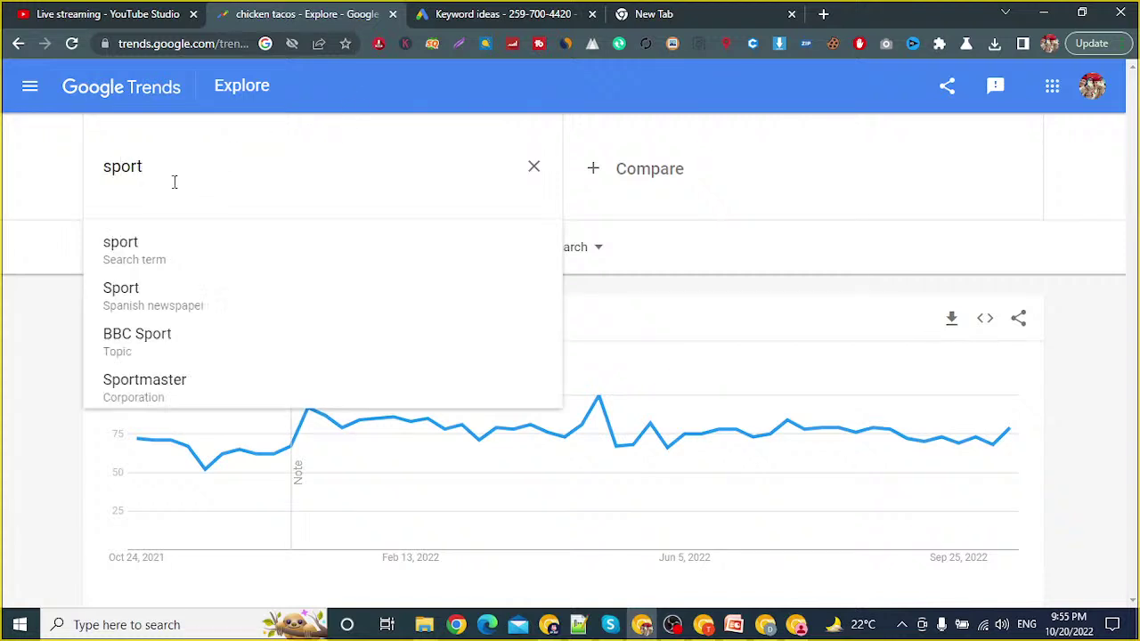
pyautogui.press('Return')
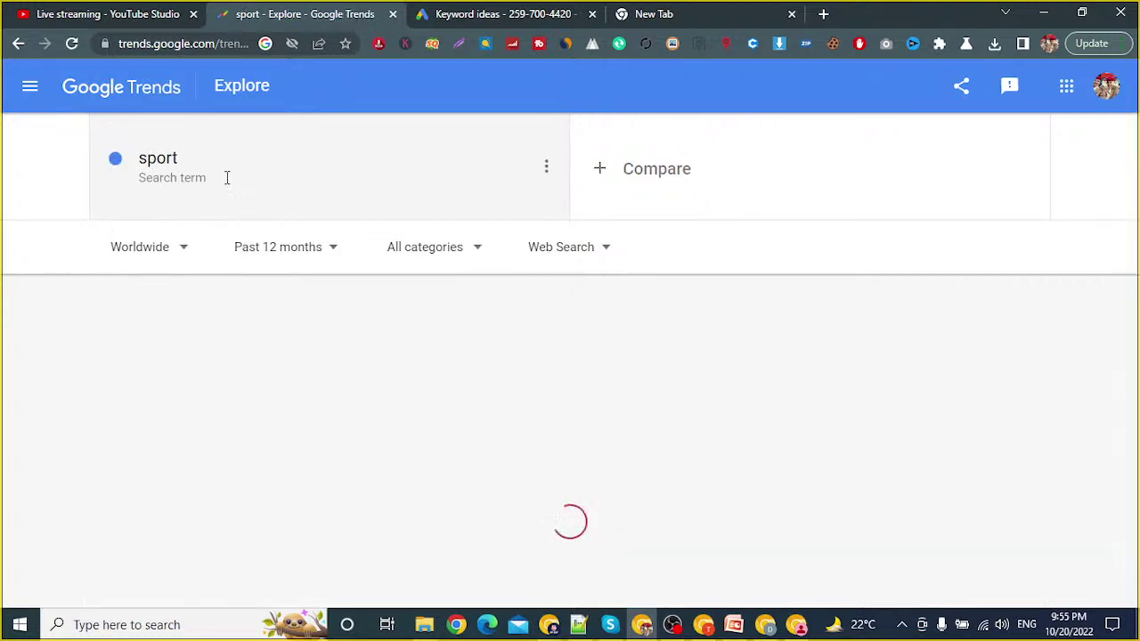
pyautogui.click(232, 176)
pyautogui.press('Return')
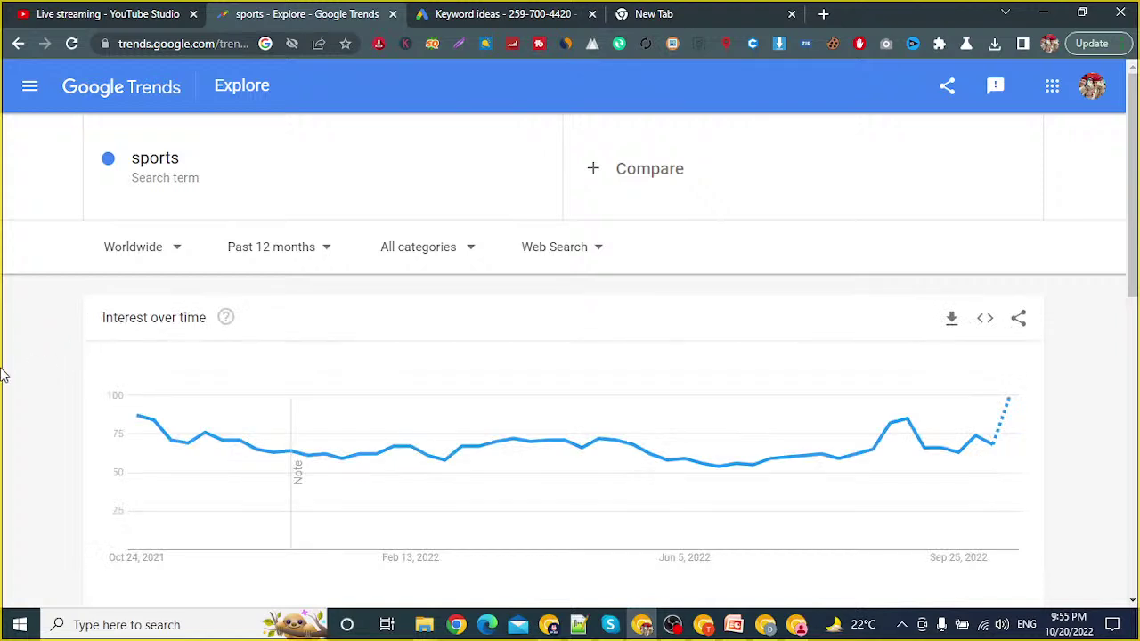
# Step: Set the region for the "sports" trend to Australia
pyautogui.click(164, 247)
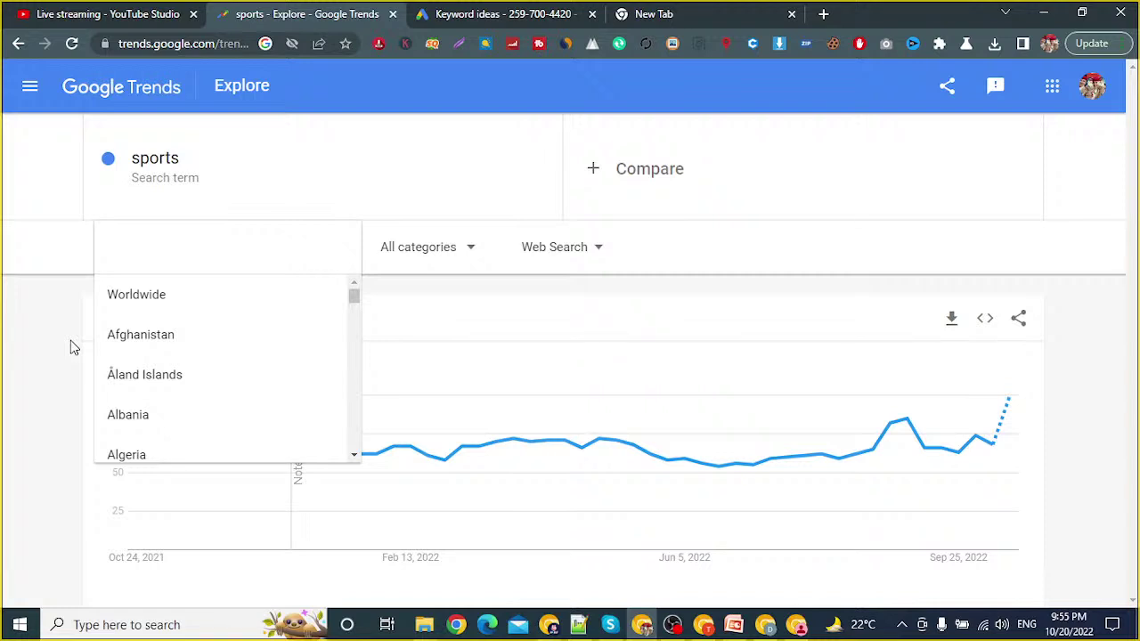
pyautogui.write('austra')
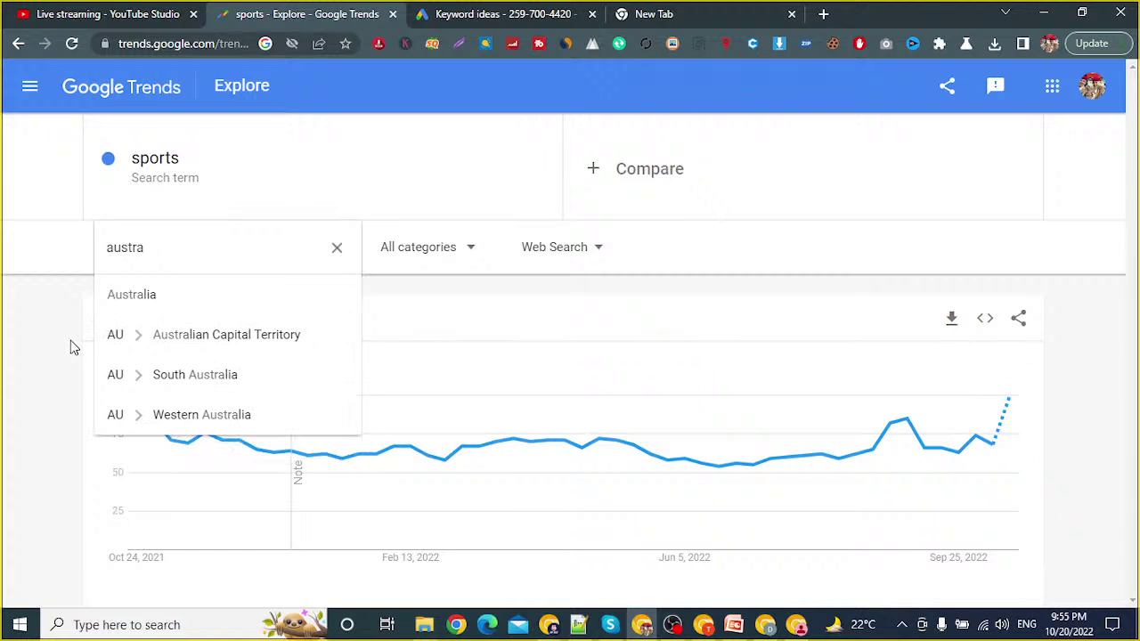
pyautogui.click(136, 298)
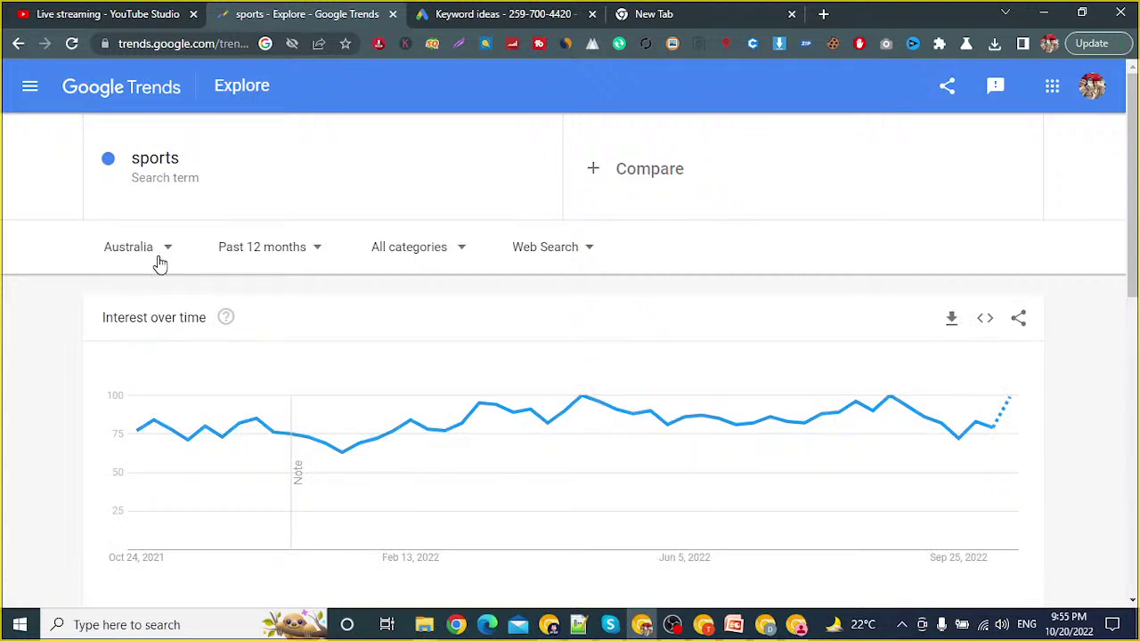
pyautogui.click(157, 256)
pyautogui.click(51, 310)
# Step: Examine the Australian "sports" trend's interest over time, interest by subregion, related topics and rising related queries
pyautogui.scroll(-2, 158, 419)
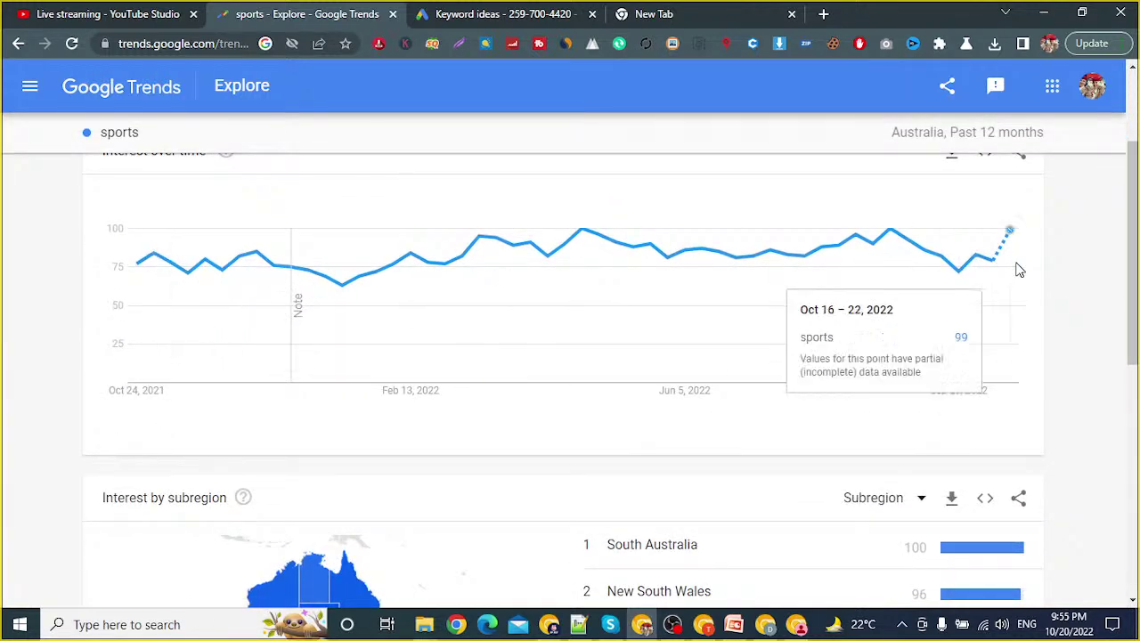
pyautogui.scroll(2, 351, 259)
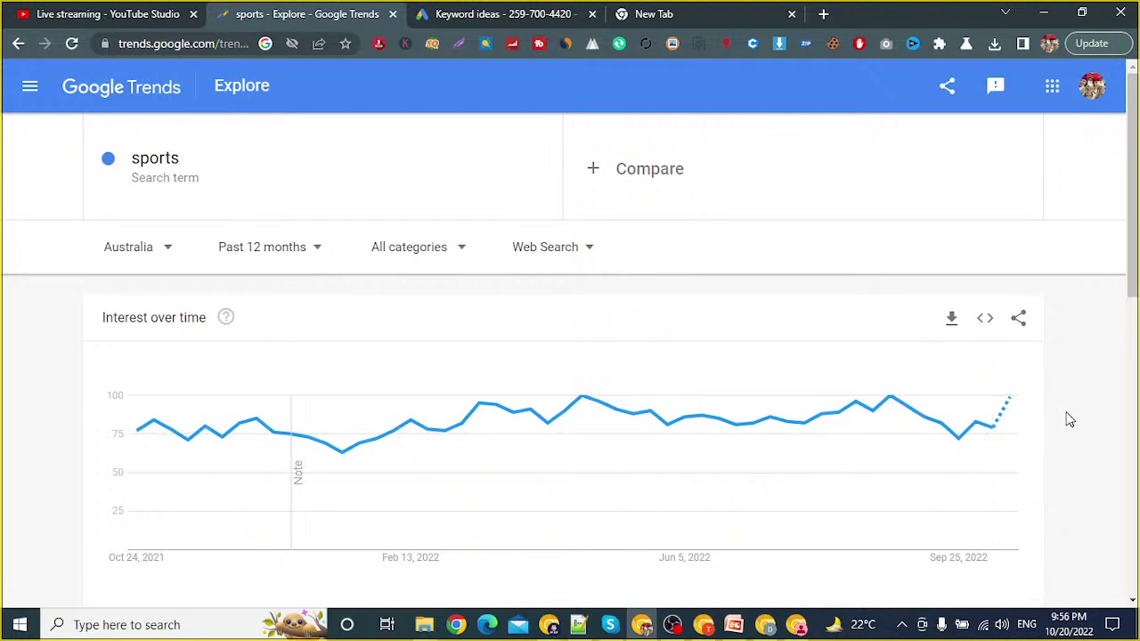
pyautogui.scroll(-3, 1069, 419)
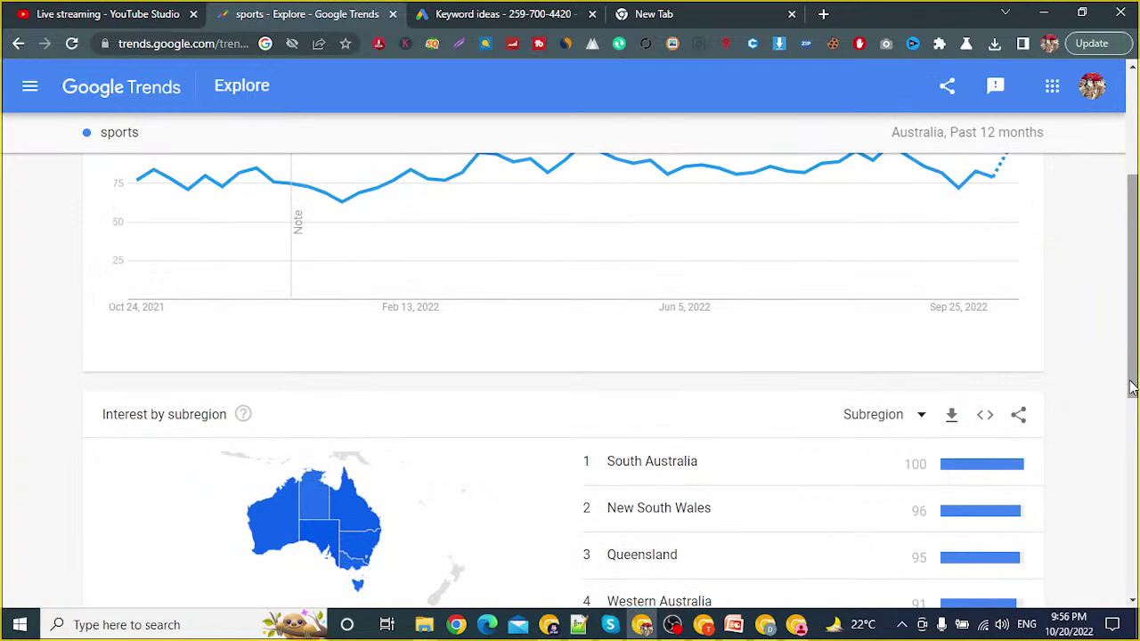
pyautogui.scroll(-2, 1071, 409)
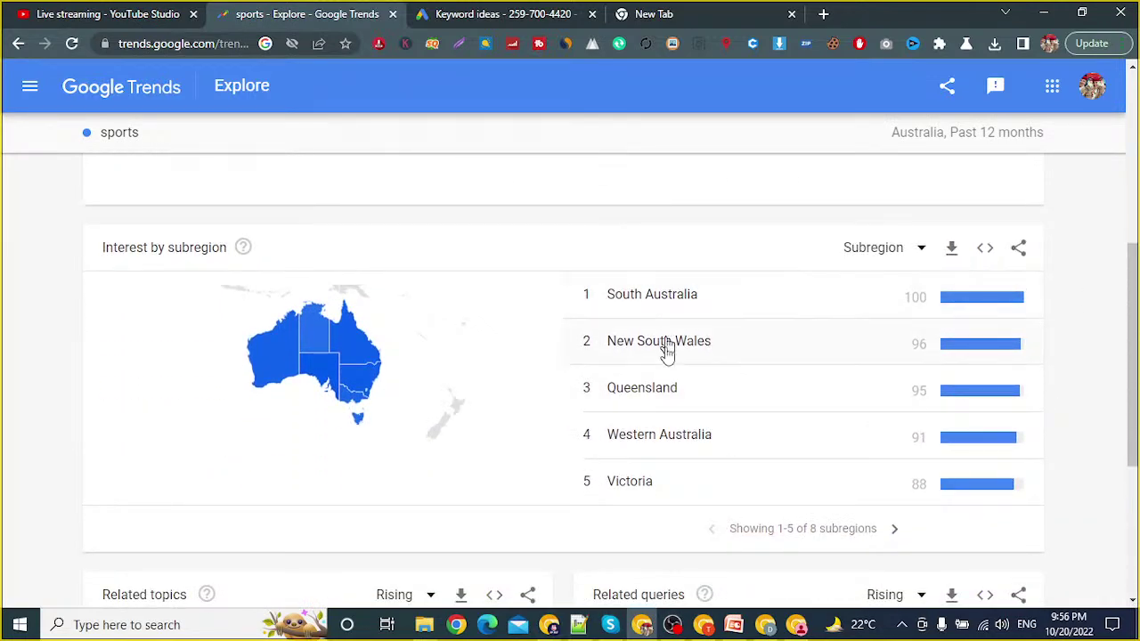
pyautogui.scroll(5, 567, 453)
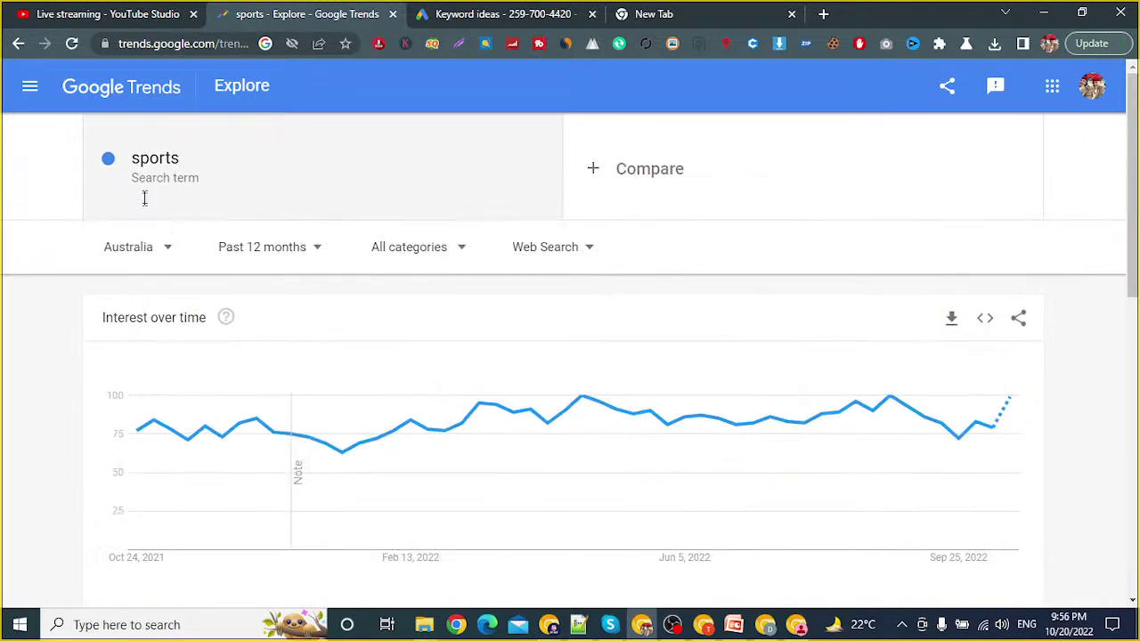
pyautogui.scroll(-4, 911, 341)
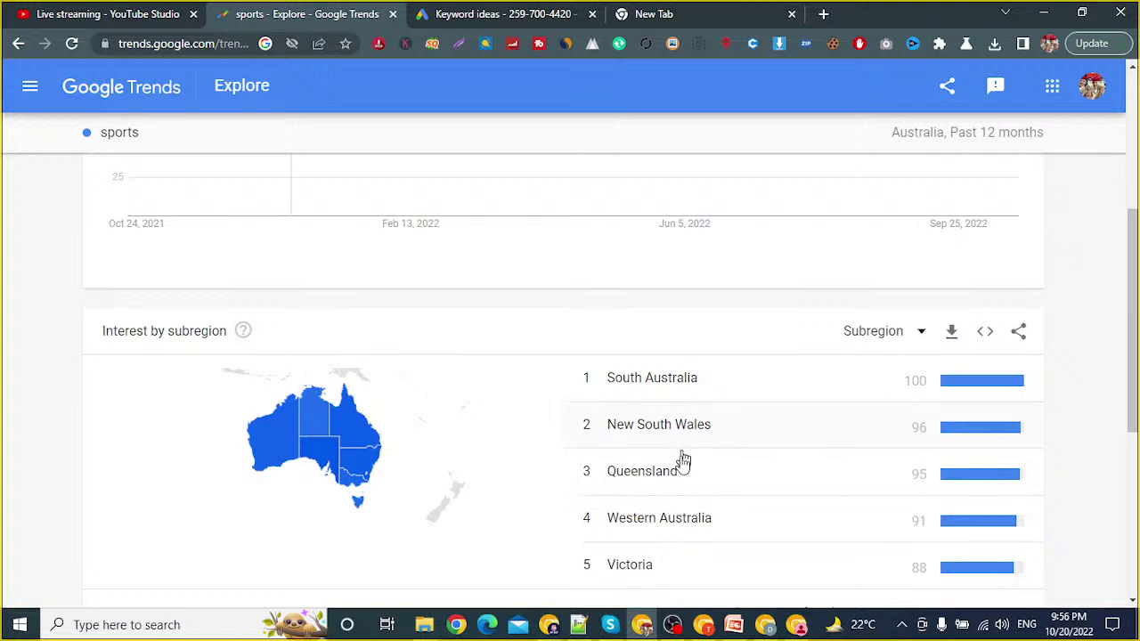
pyautogui.scroll(-1, 659, 517)
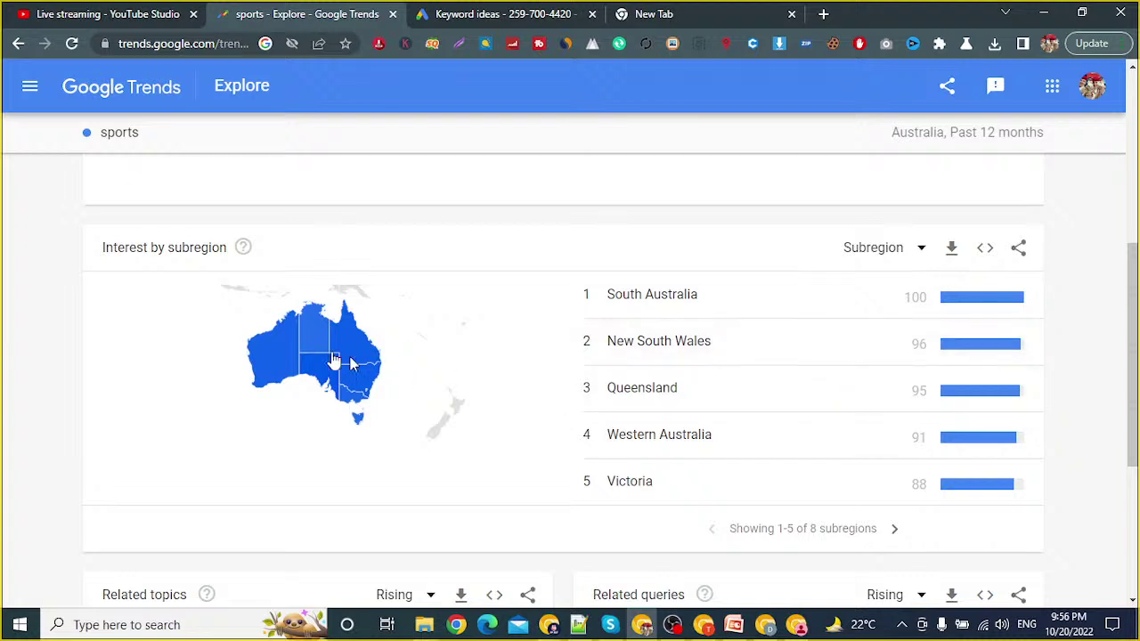
pyautogui.moveTo(308, 350)
pyautogui.scroll(-1, 1056, 359)
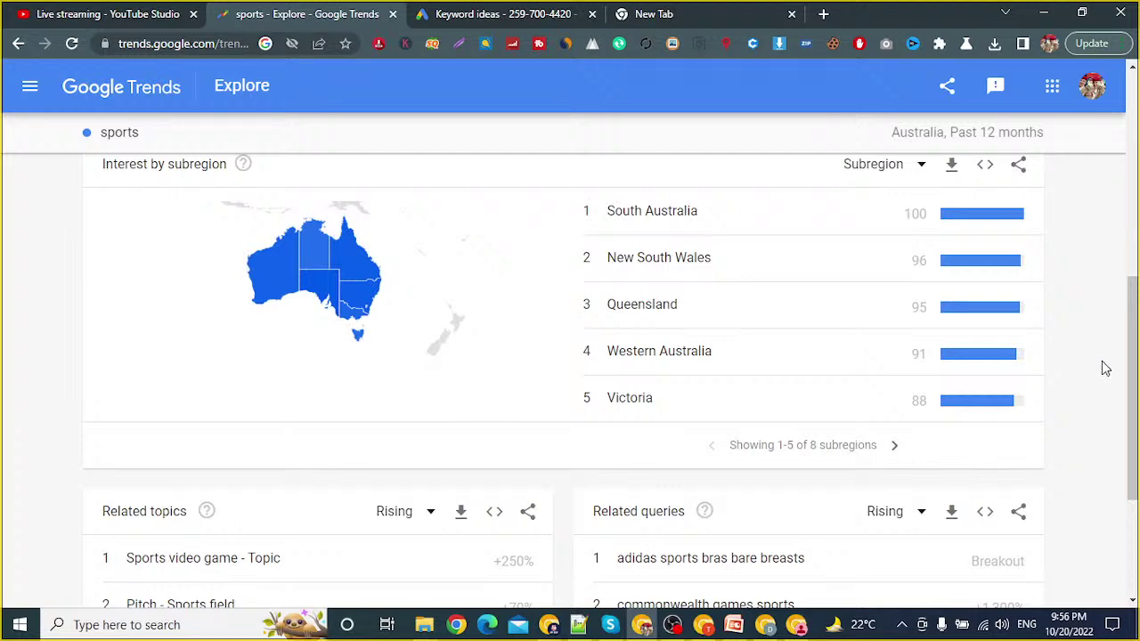
pyautogui.scroll(-1, 1105, 369)
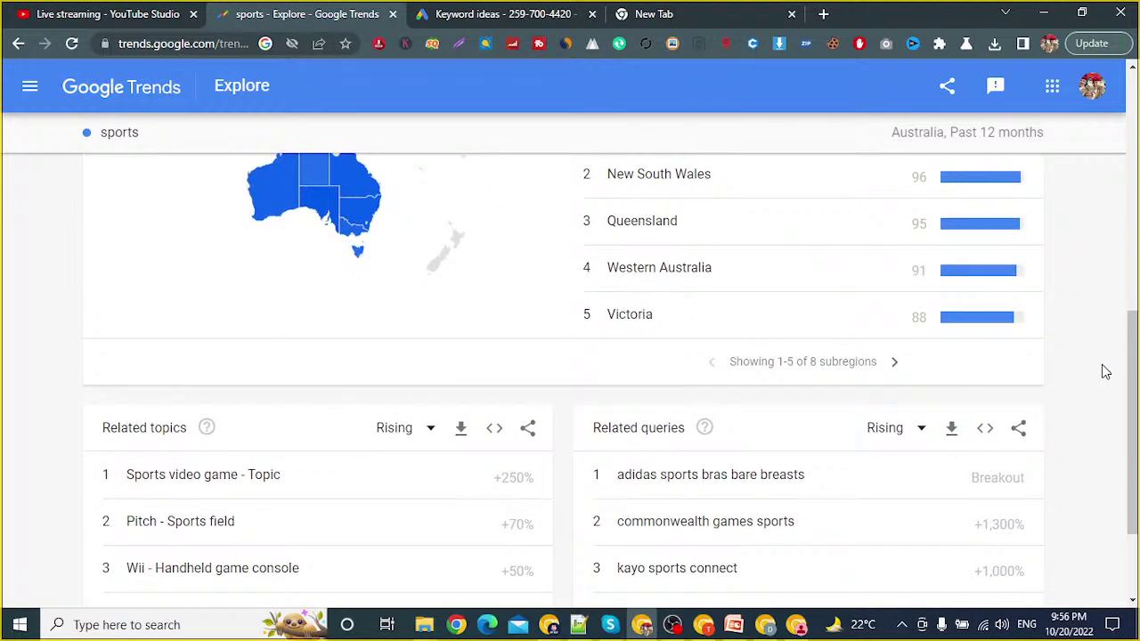
pyautogui.scroll(3, 1104, 368)
pyautogui.scroll(-5, 1104, 369)
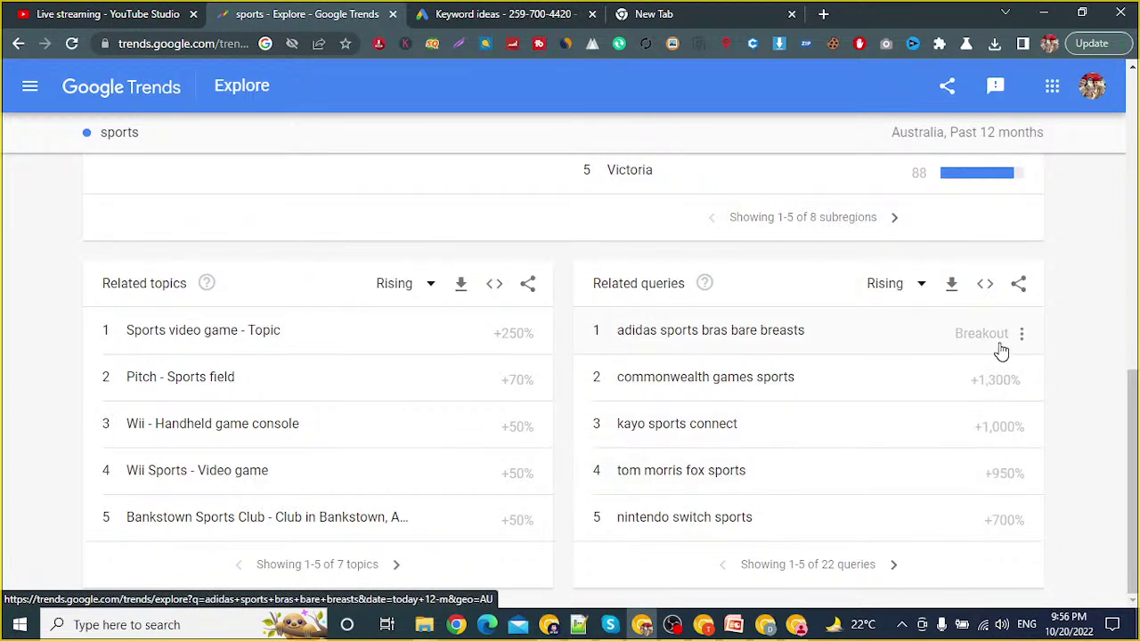
# Step: Open the rising queries "adidas sports bras bare breasts" and "commonwealth games sports" in new tabs and "kayo sports connect" in the current one
pyautogui.rightClick(640, 336)
pyautogui.click(670, 349)
pyautogui.rightClick(687, 386)
pyautogui.press('Escape')
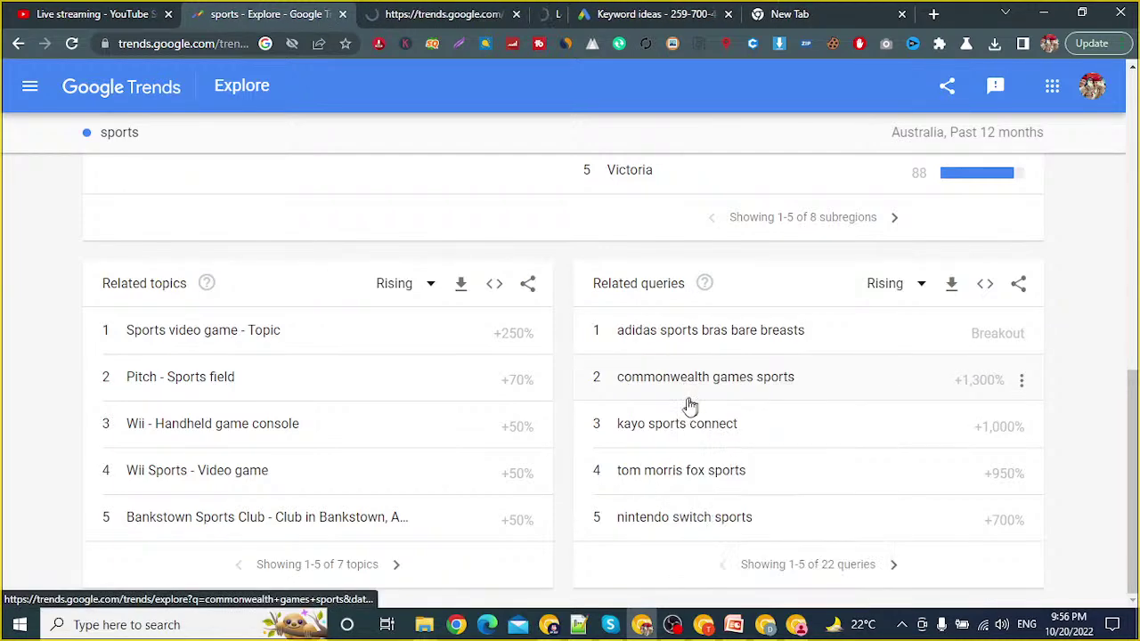
pyautogui.click(686, 441)
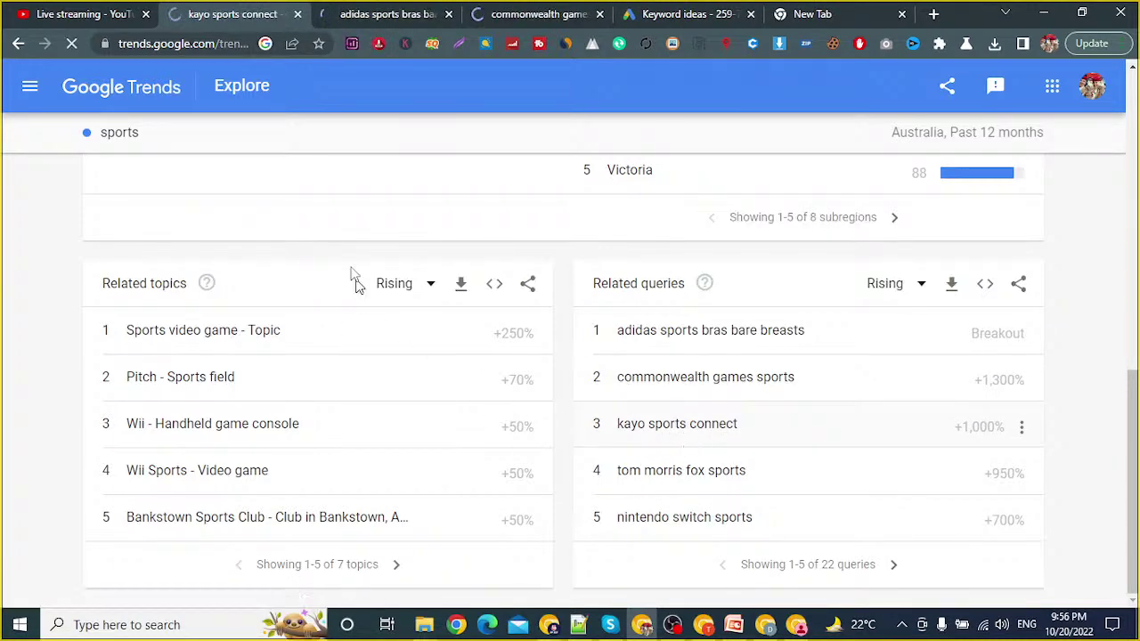
pyautogui.click(381, 20)
pyautogui.click(507, 18)
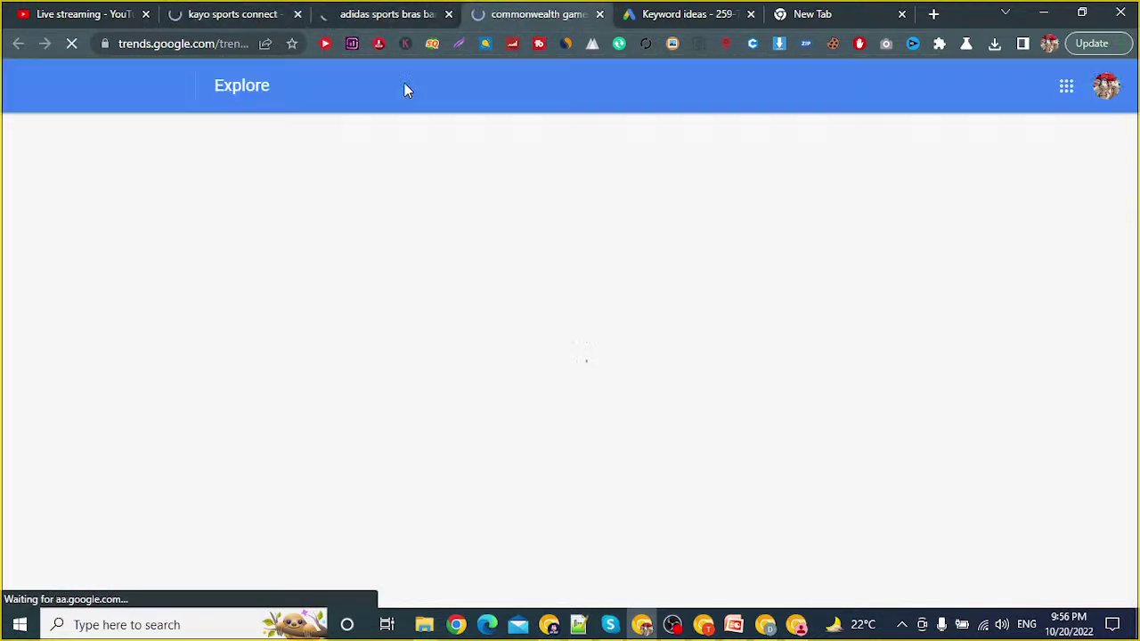
# Step: Copy "kayo sports connect" from Google Trends and get its Keyword Planner ideas in place of "chicken tacos in crockpot"
pyautogui.click(256, 14)
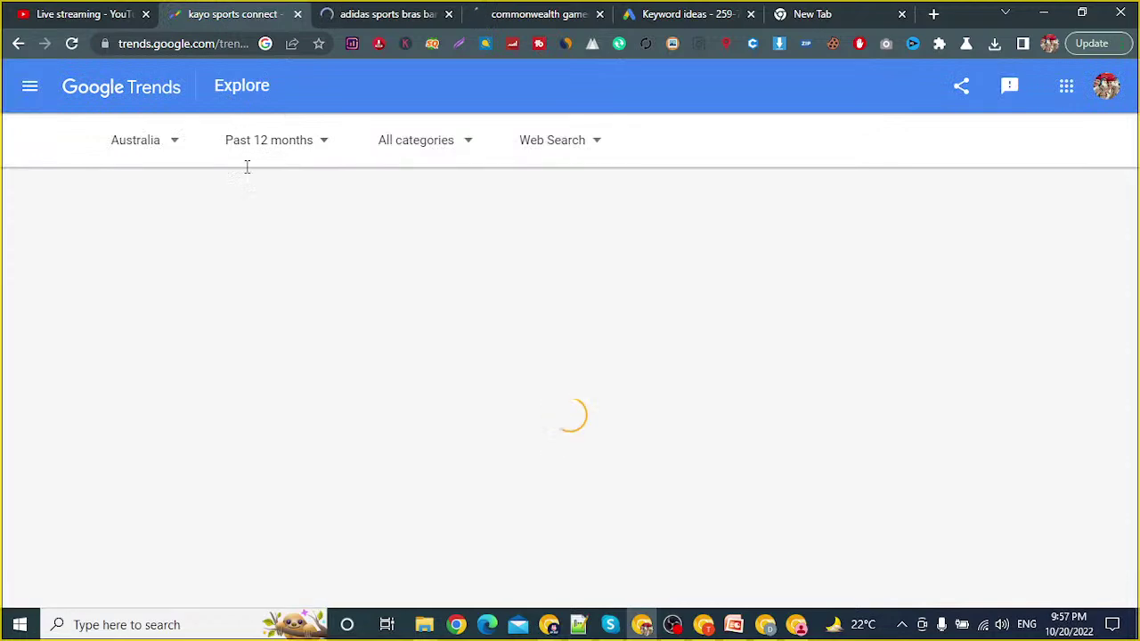
pyautogui.click(244, 169)
pyautogui.hotkey('ctrl', 'c')
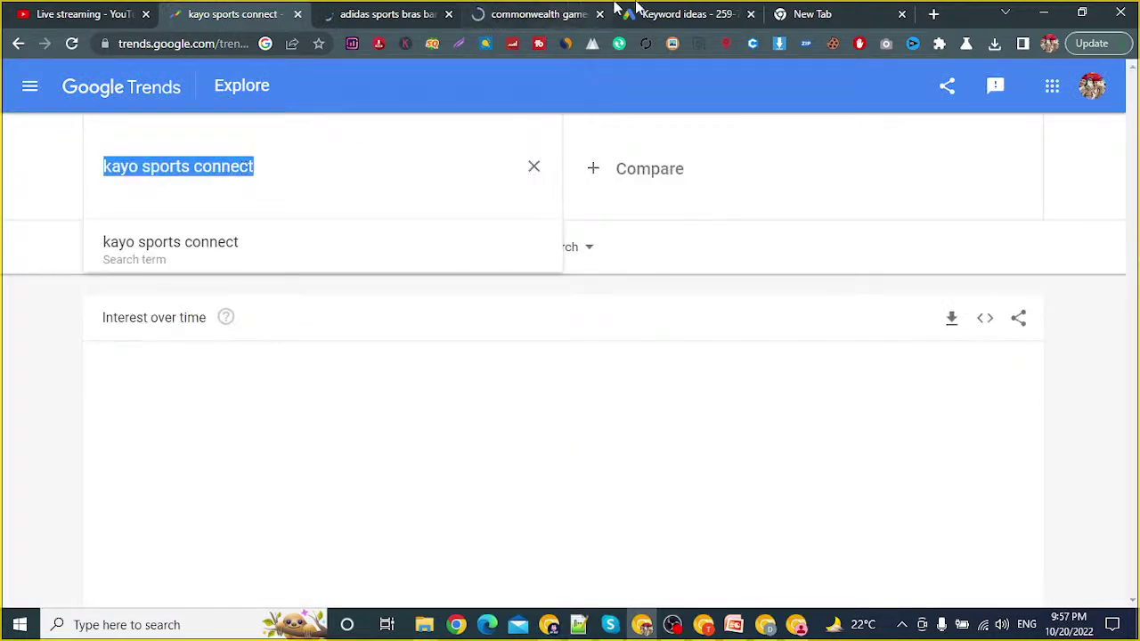
pyautogui.click(685, 14)
pyautogui.click(261, 198)
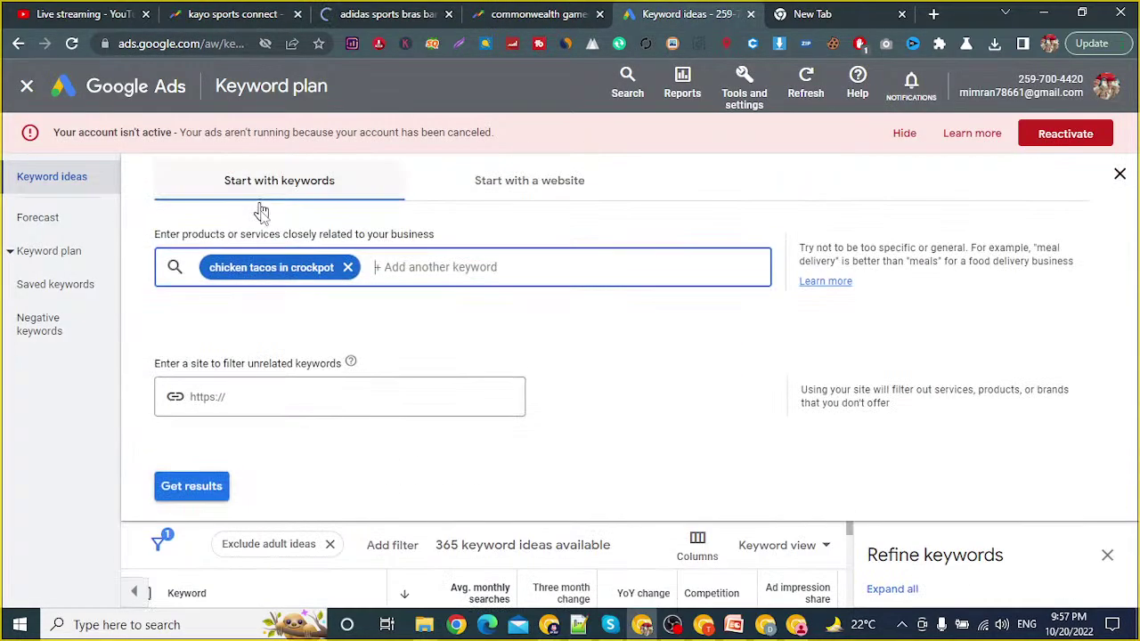
pyautogui.click(348, 266)
pyautogui.hotkey('ctrl', 'v')
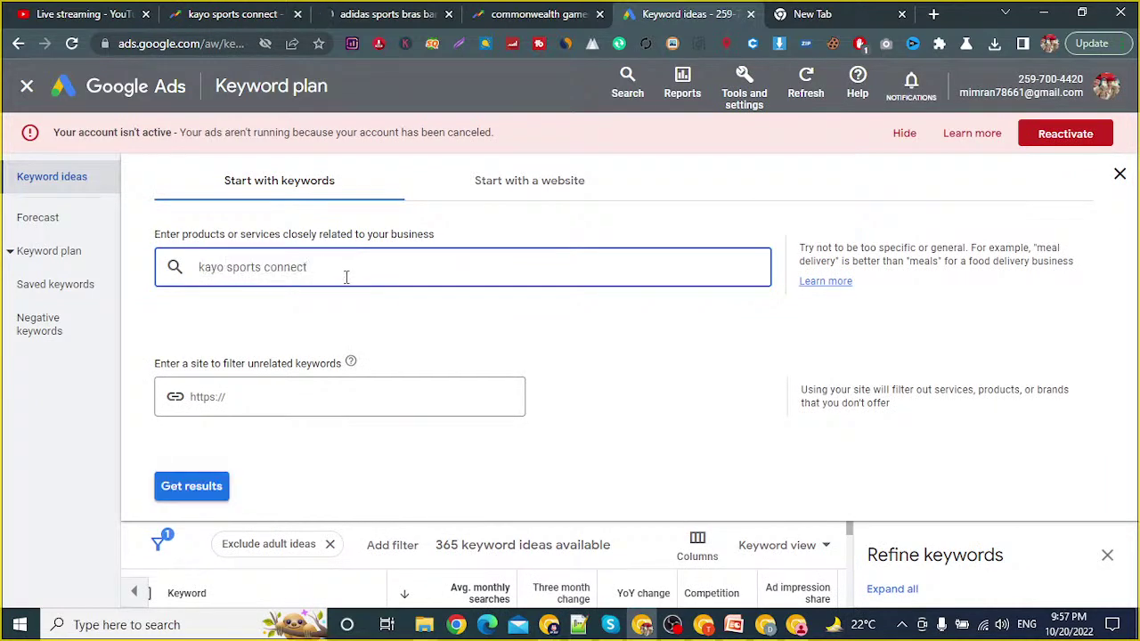
pyautogui.press('Return')
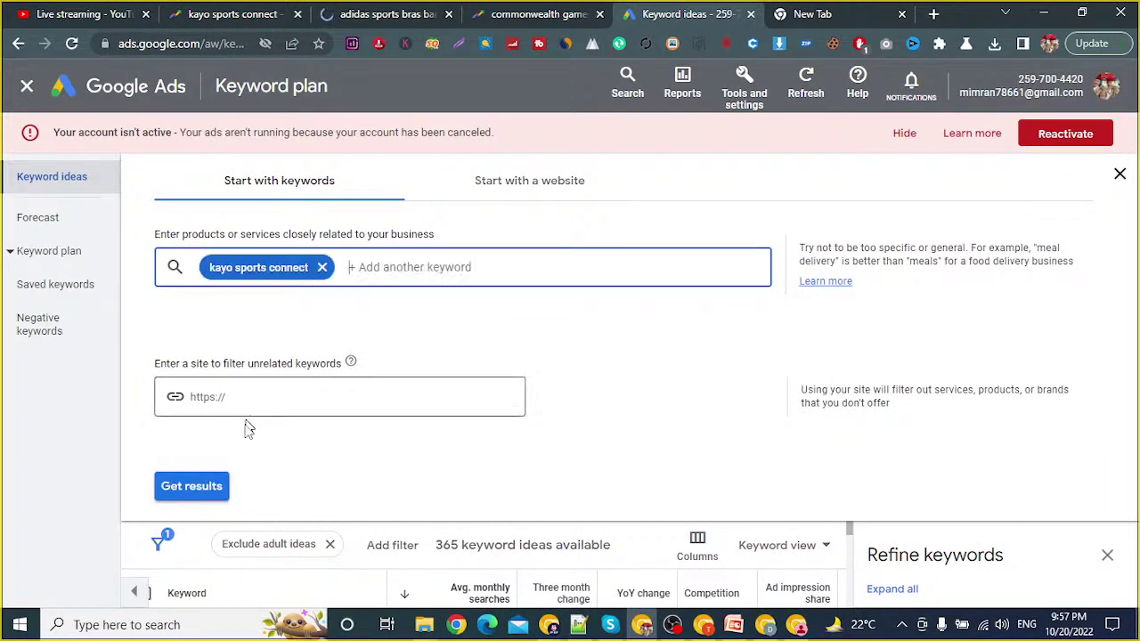
pyautogui.click(188, 485)
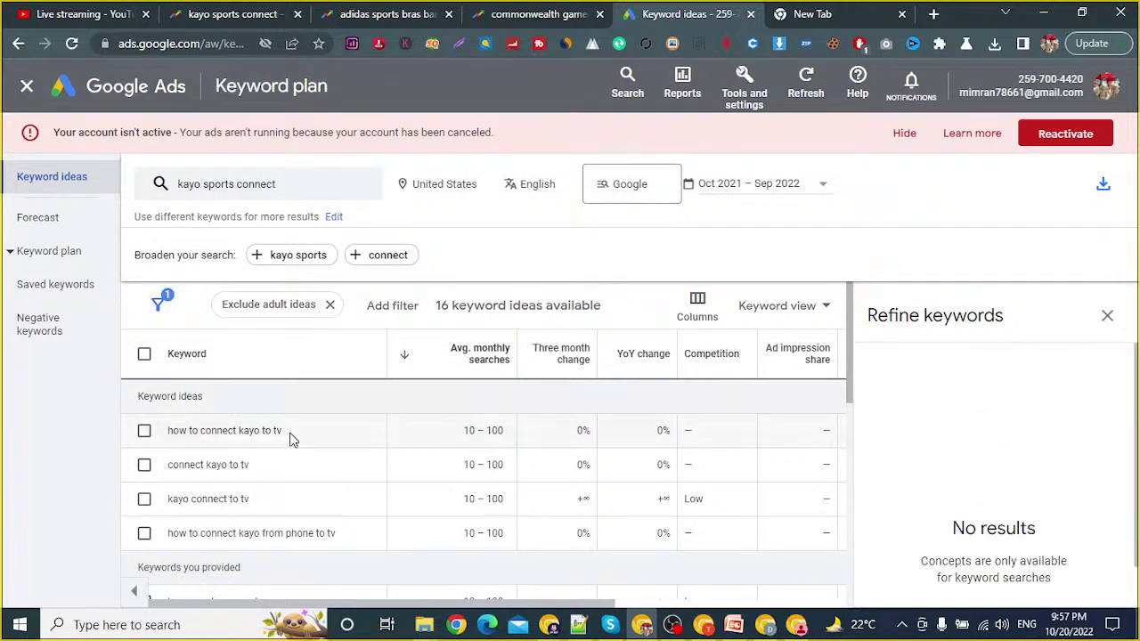
# Step: Check the "adidas sports bras bare breasts" trend, the "kayo sports connect" keyword ideas, and the peak in the "commonwealth games sports" trend
pyautogui.click(378, 16)
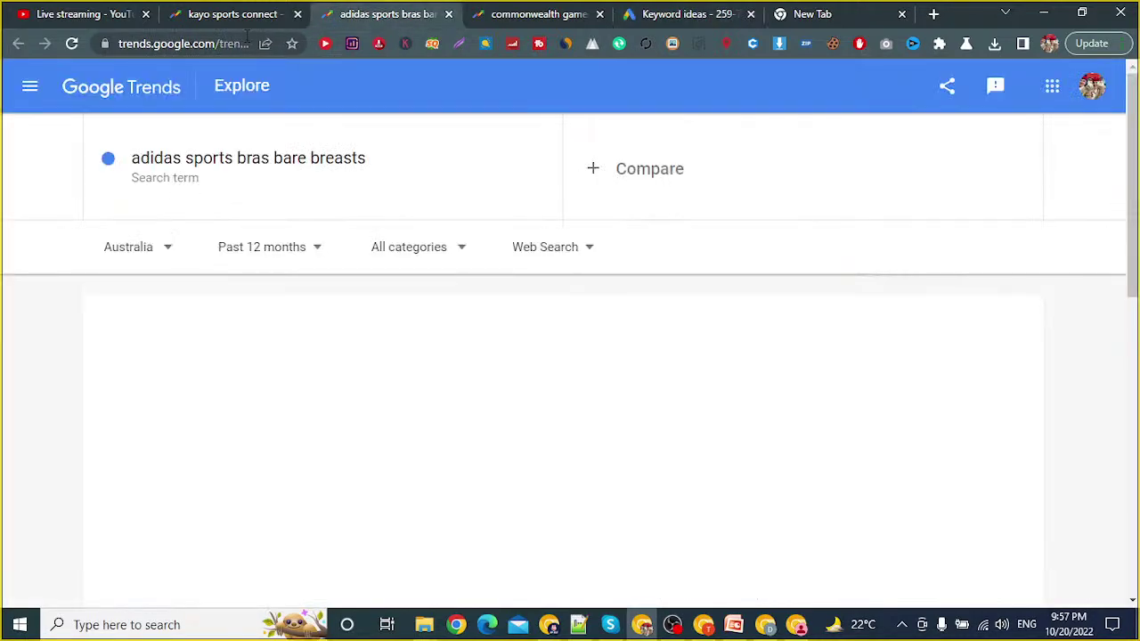
pyautogui.click(647, 14)
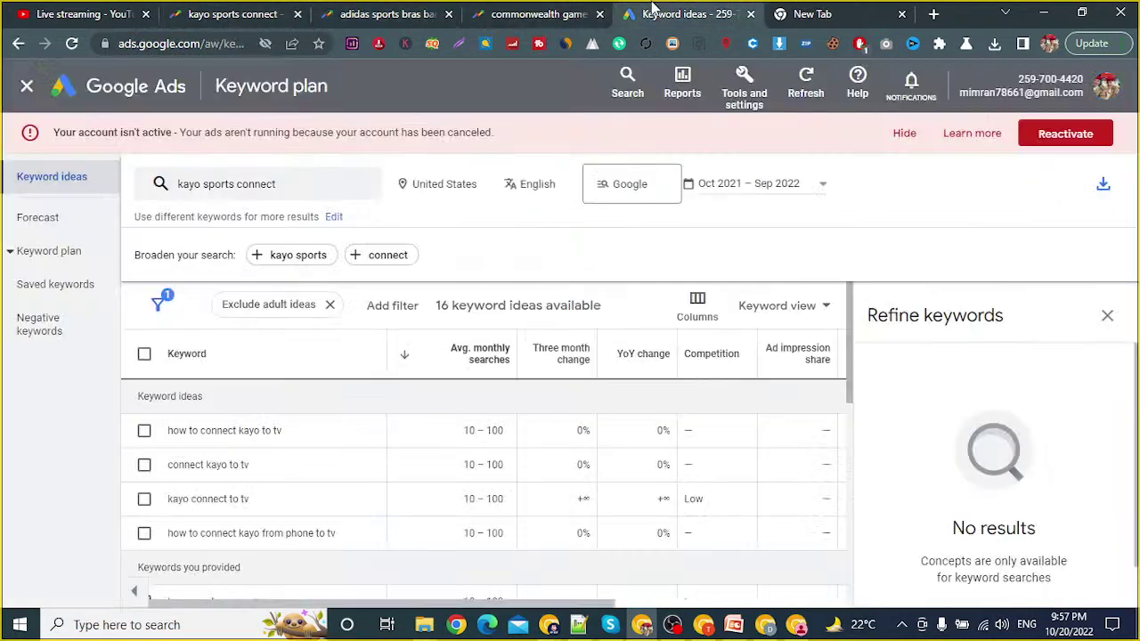
pyautogui.moveTo(396, 604); pyautogui.dragTo(331, 604)
pyautogui.click(523, 14)
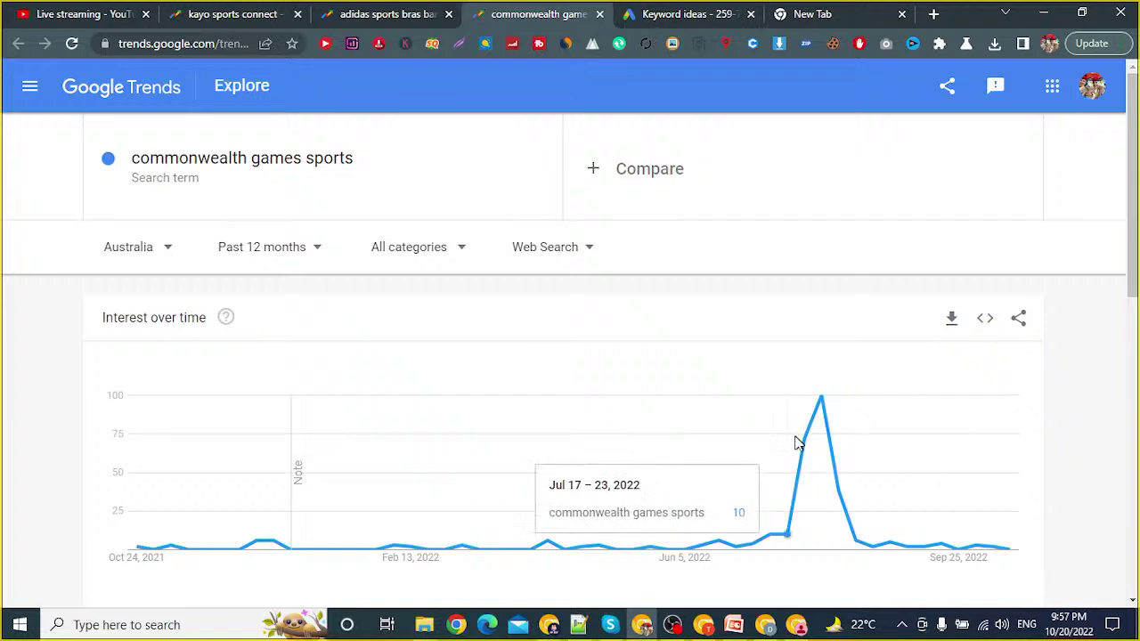
pyautogui.moveTo(826, 405)
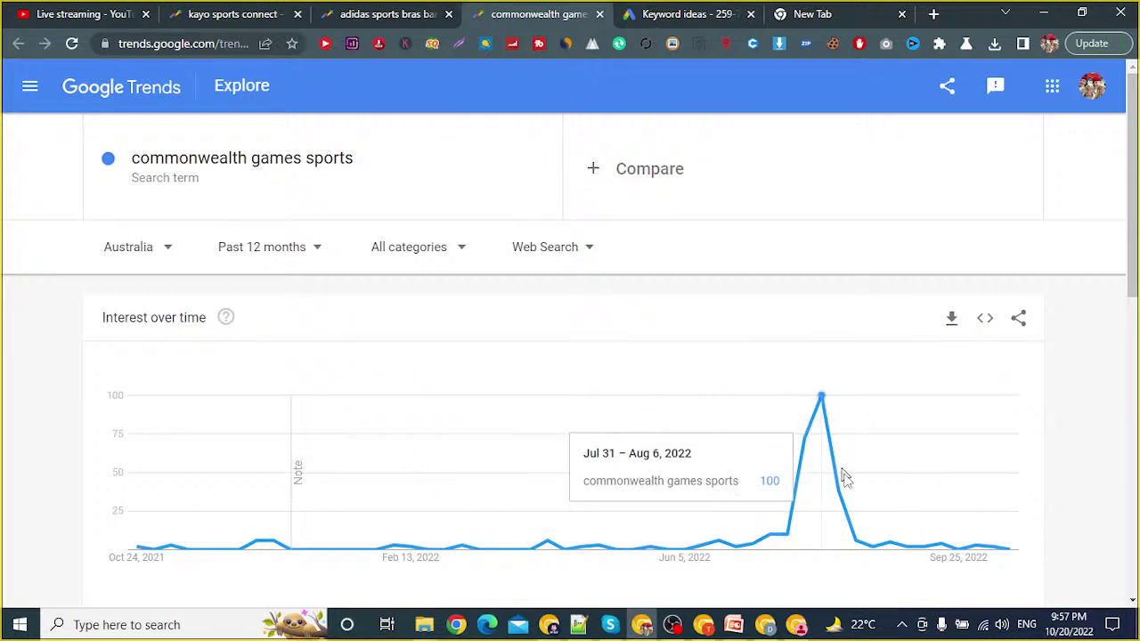
# Step: Close the "commonwealth games sports" and "adidas sports bras bare breasts" trend tabs
pyautogui.click(599, 16)
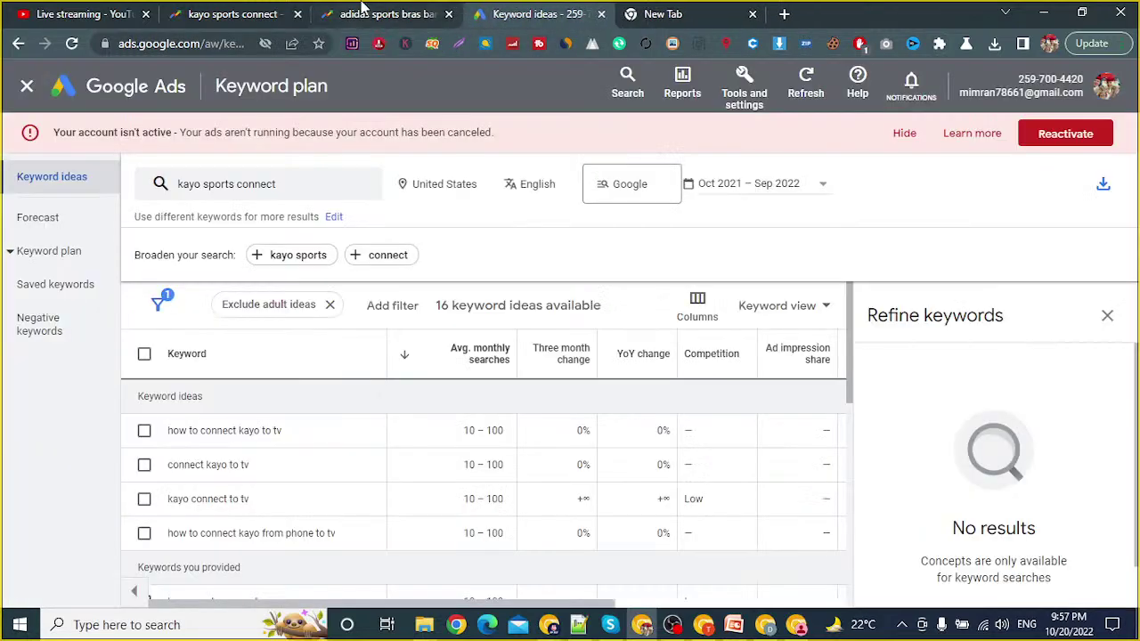
pyautogui.click(432, 15)
pyautogui.click(449, 14)
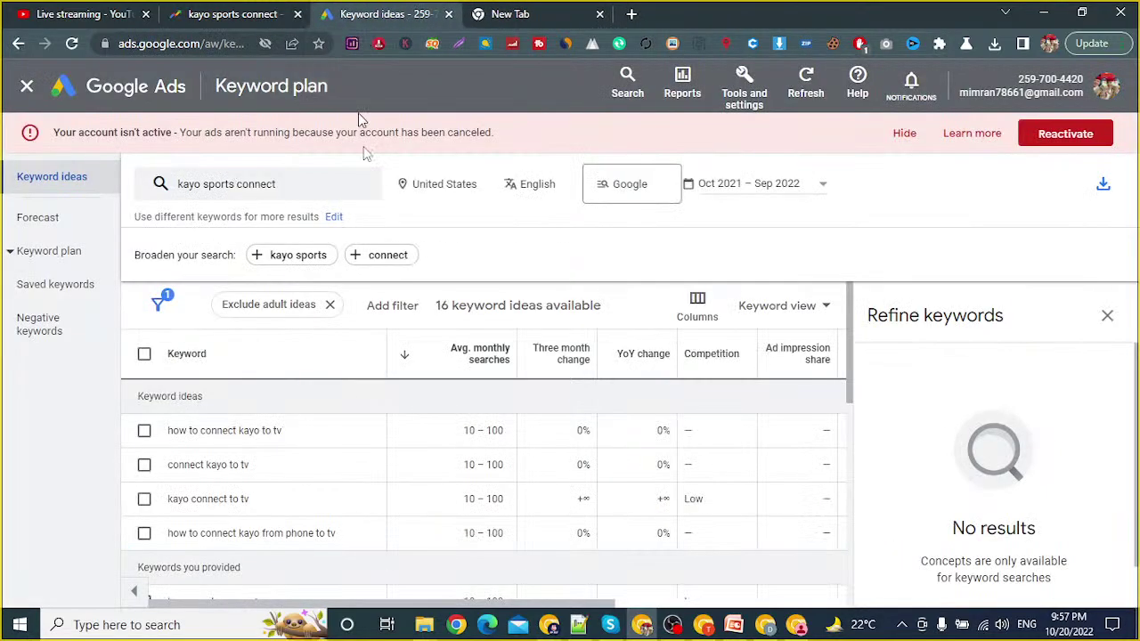
# Step: Examine the related queries and regional interest for "kayo sports connect" in Google Trends and its keyword ideas in Keyword Planner
pyautogui.click(356, 16)
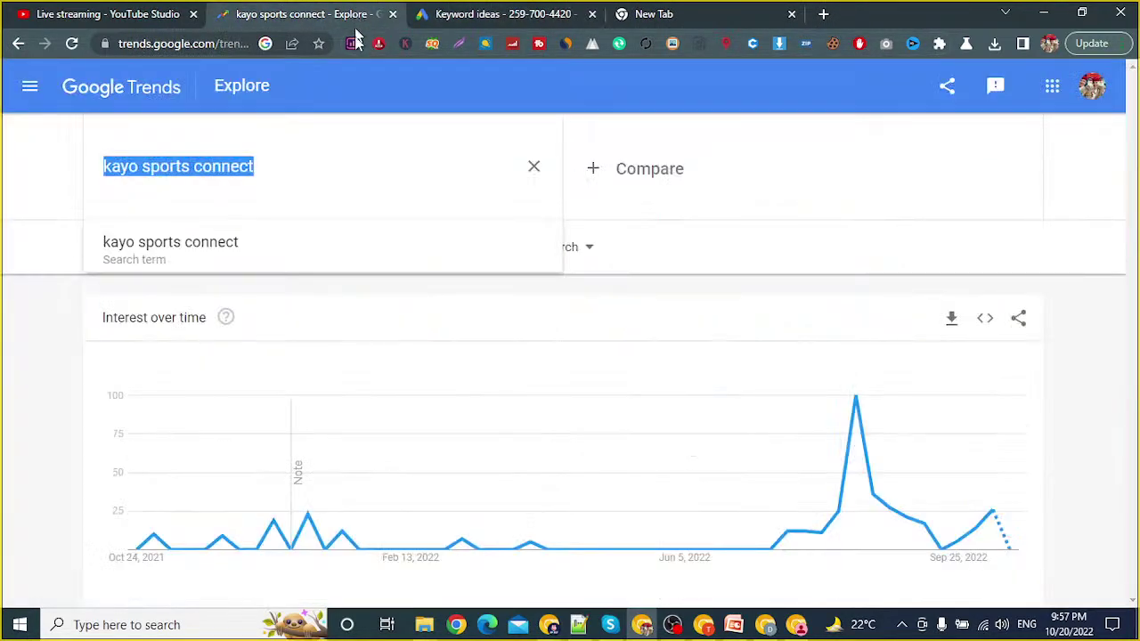
pyautogui.click(25, 386)
pyautogui.scroll(-10, 268, 475)
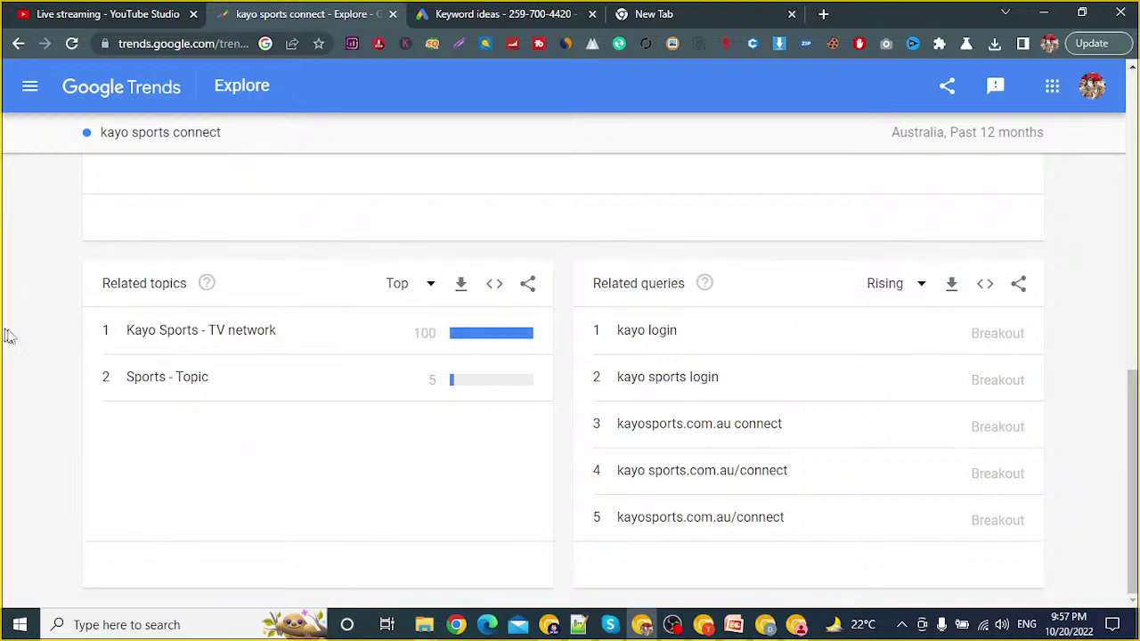
pyautogui.scroll(10, 5, 267)
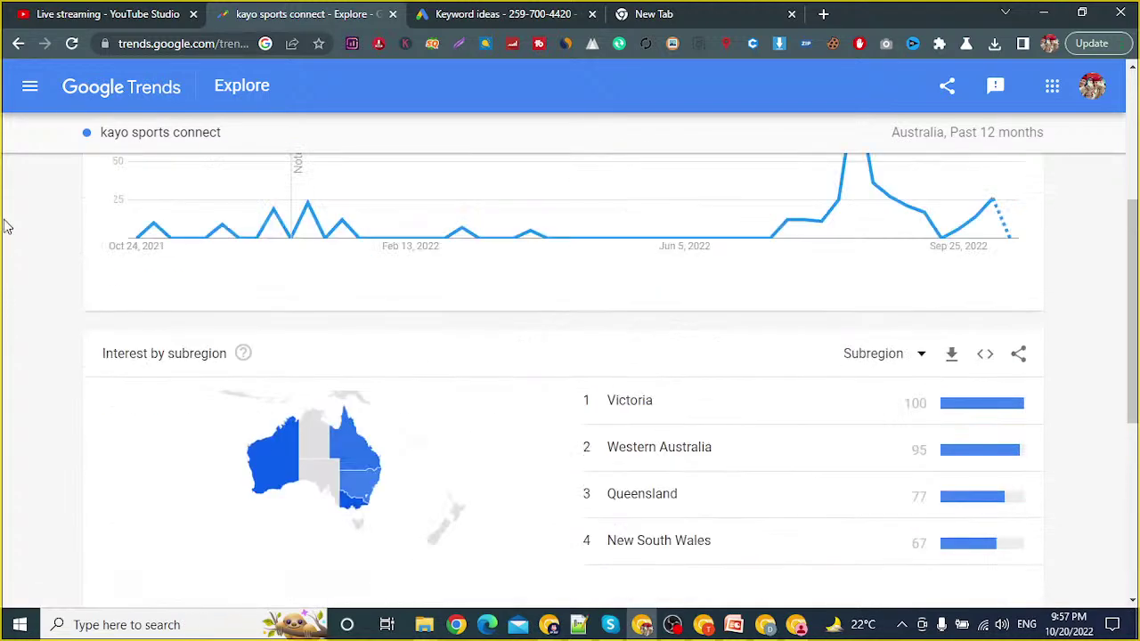
pyautogui.click(204, 173)
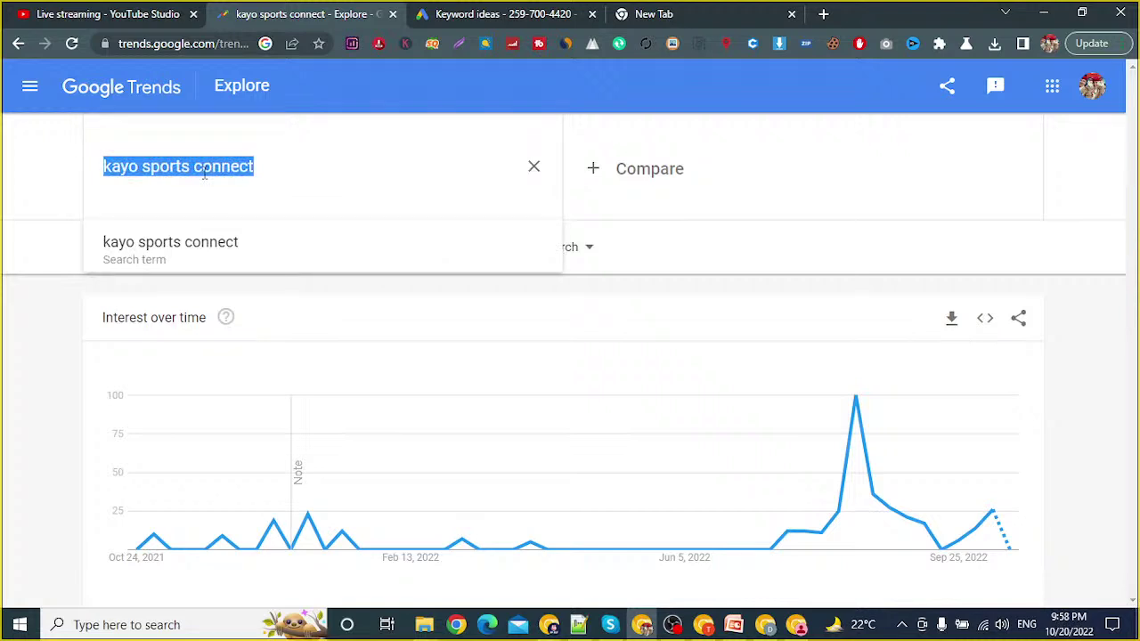
pyautogui.click(556, 12)
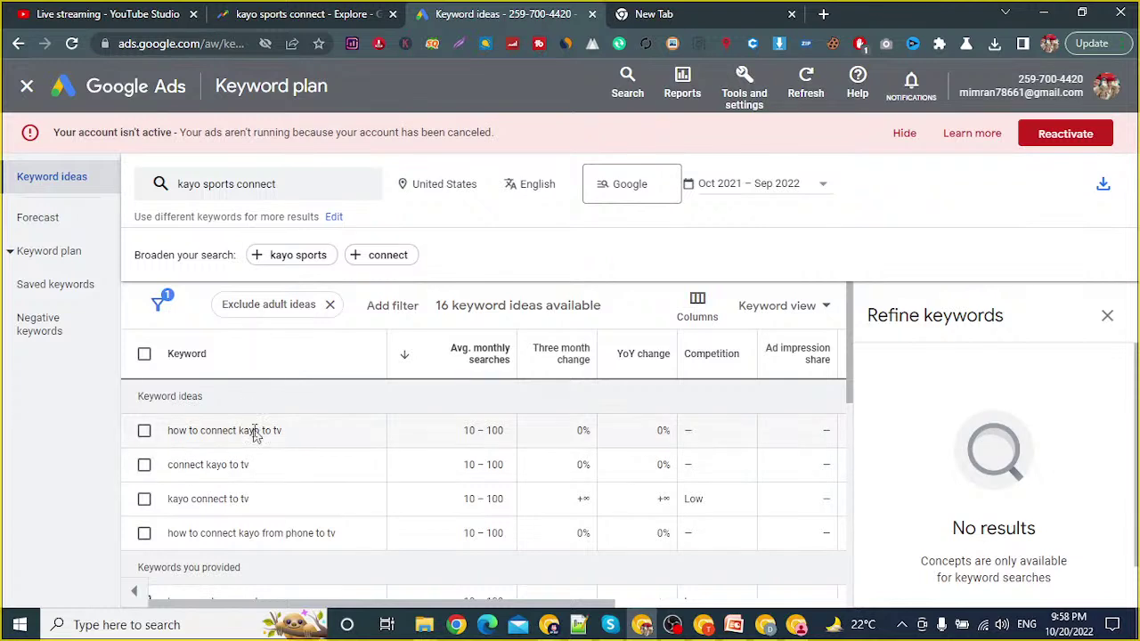
pyautogui.scroll(-1, 259, 454)
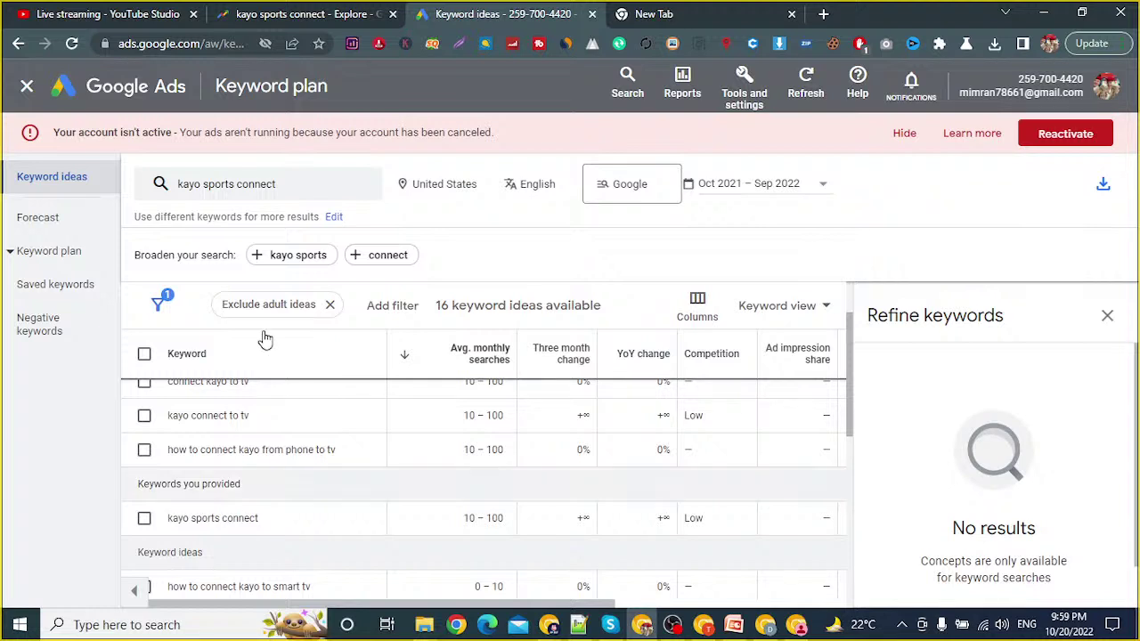
# Step: Check the Google Meet call and return to the Google allintitle results for "chicken tacos in crockpot"
pyautogui.click(764, 625)
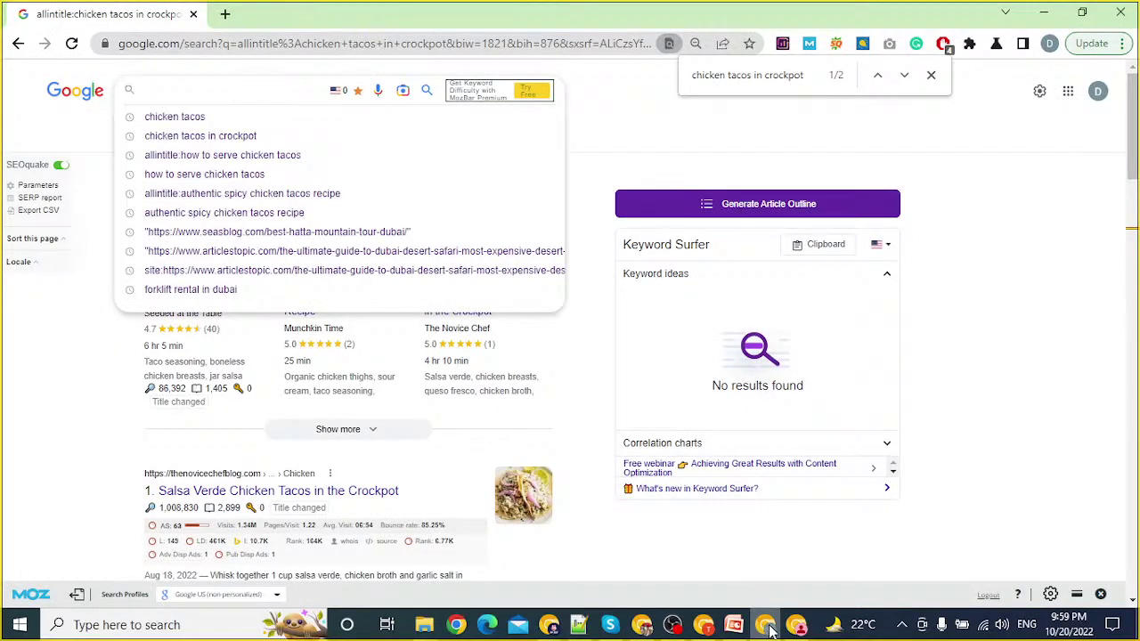
pyautogui.click(710, 629)
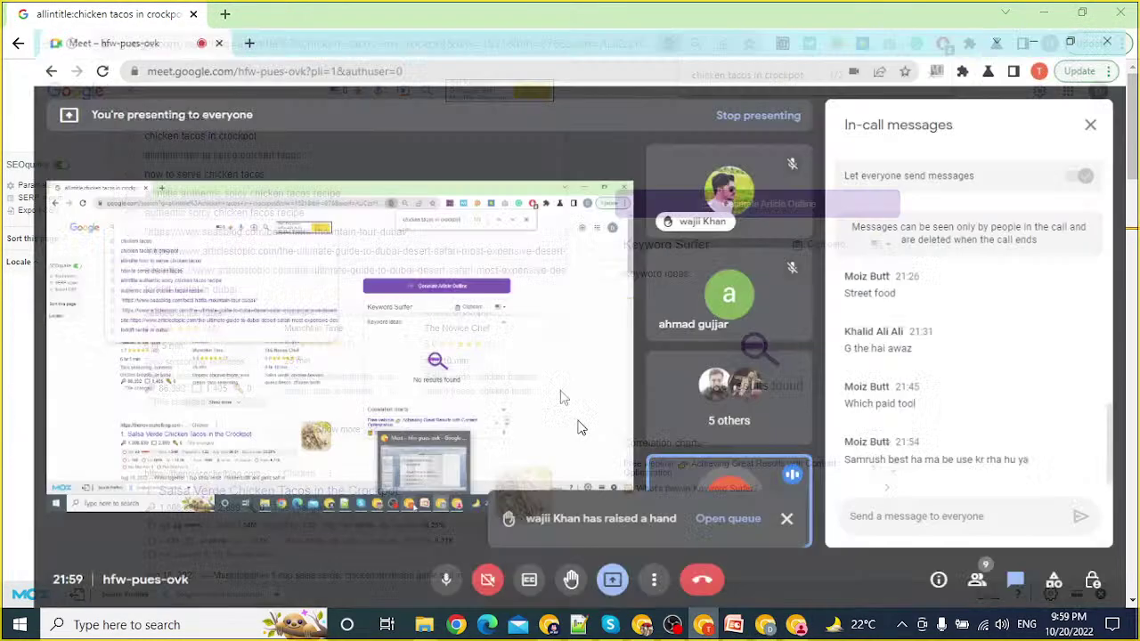
pyautogui.click(703, 628)
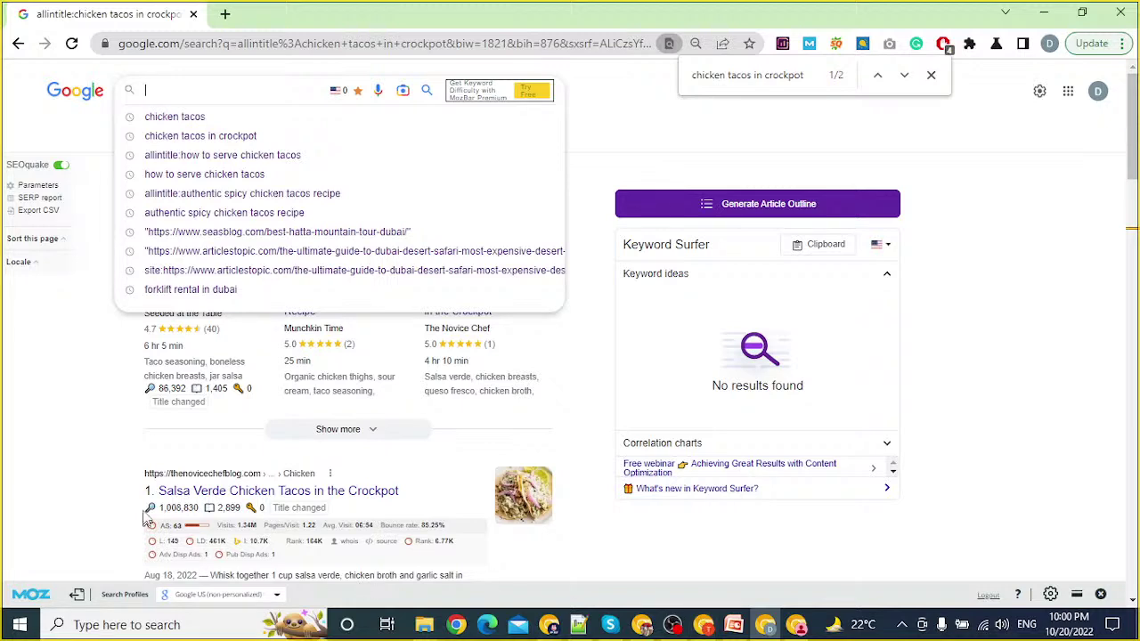
pyautogui.click(116, 446)
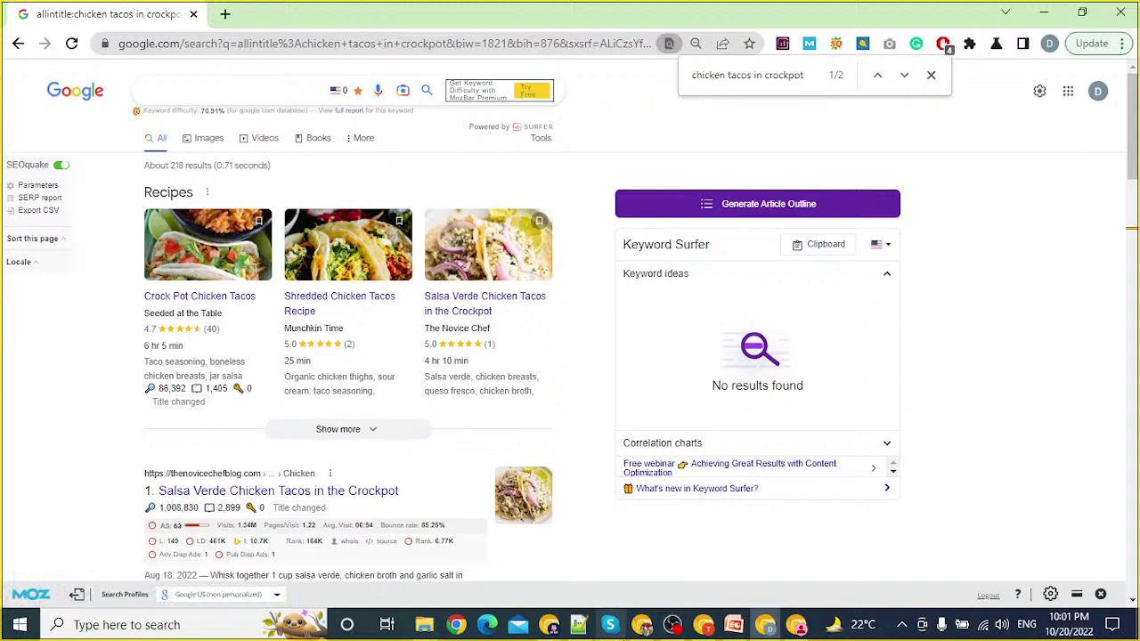
pyautogui.rightClick(610, 625)
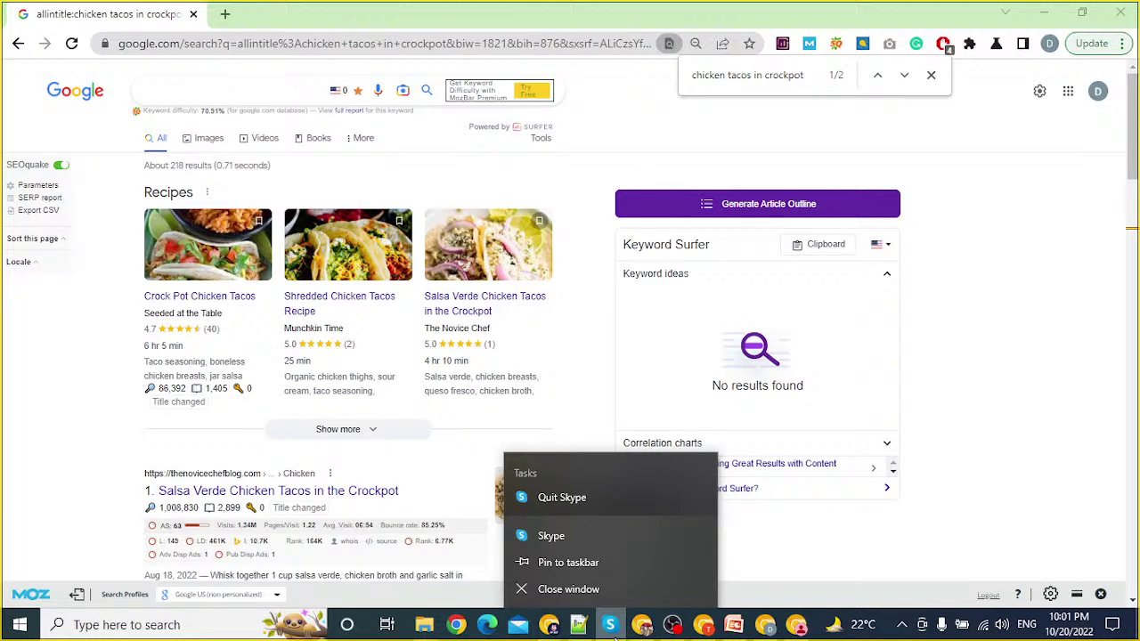
pyautogui.click(87, 483)
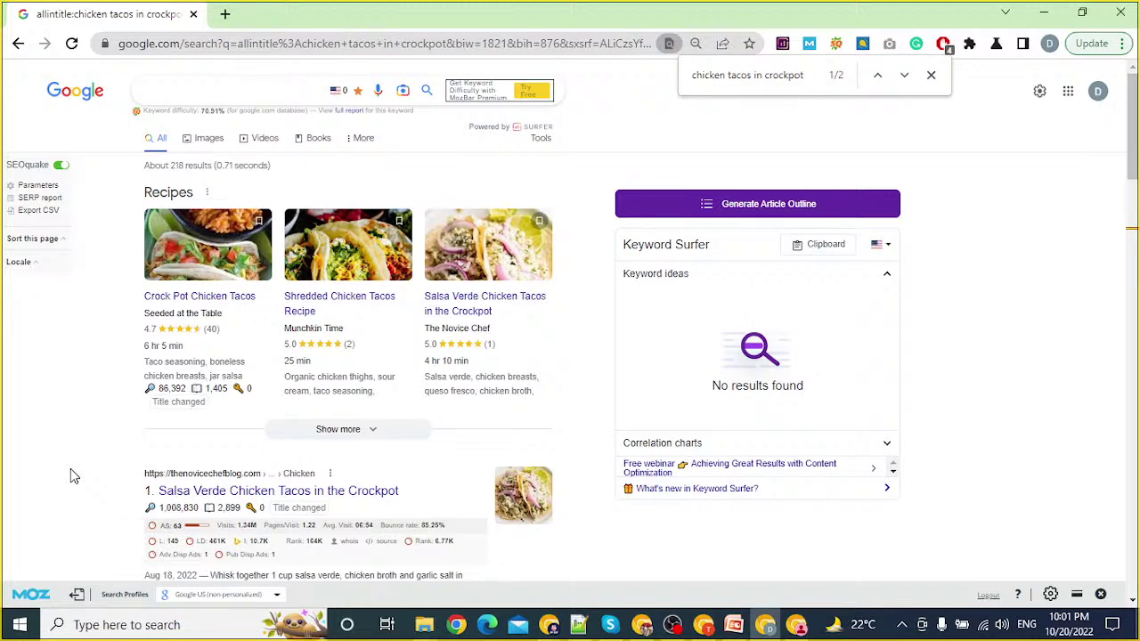
# Step: Review the titles and SEO metrics in the allintitle results and close the in-page search for "chicken tacos in crockpot"
pyautogui.scroll(-1, 94, 296)
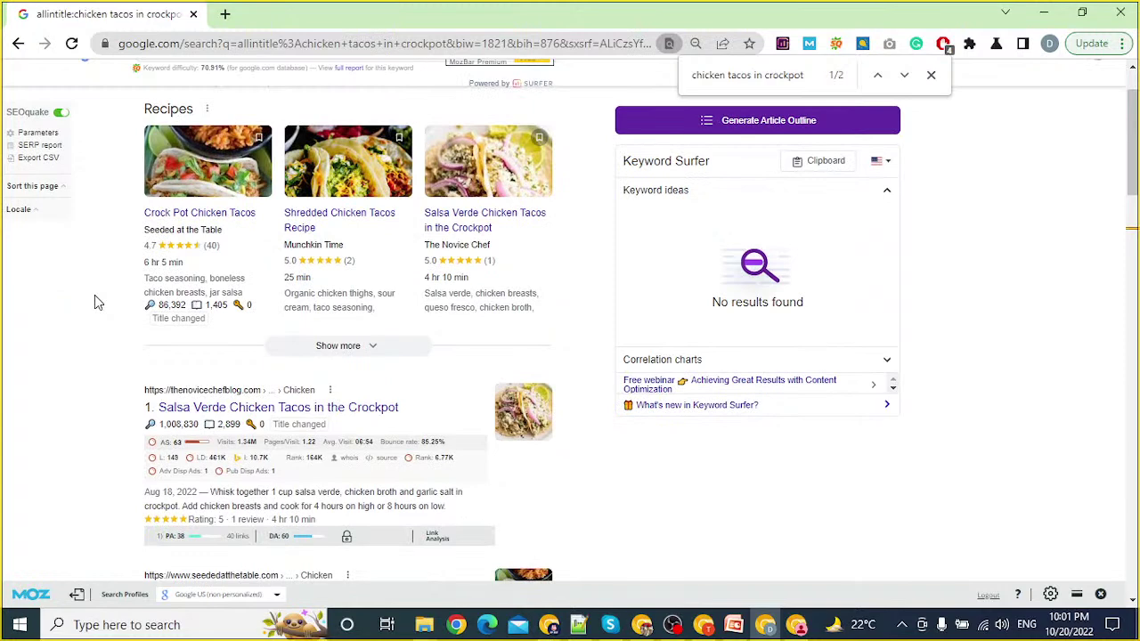
pyautogui.scroll(-4, 94, 296)
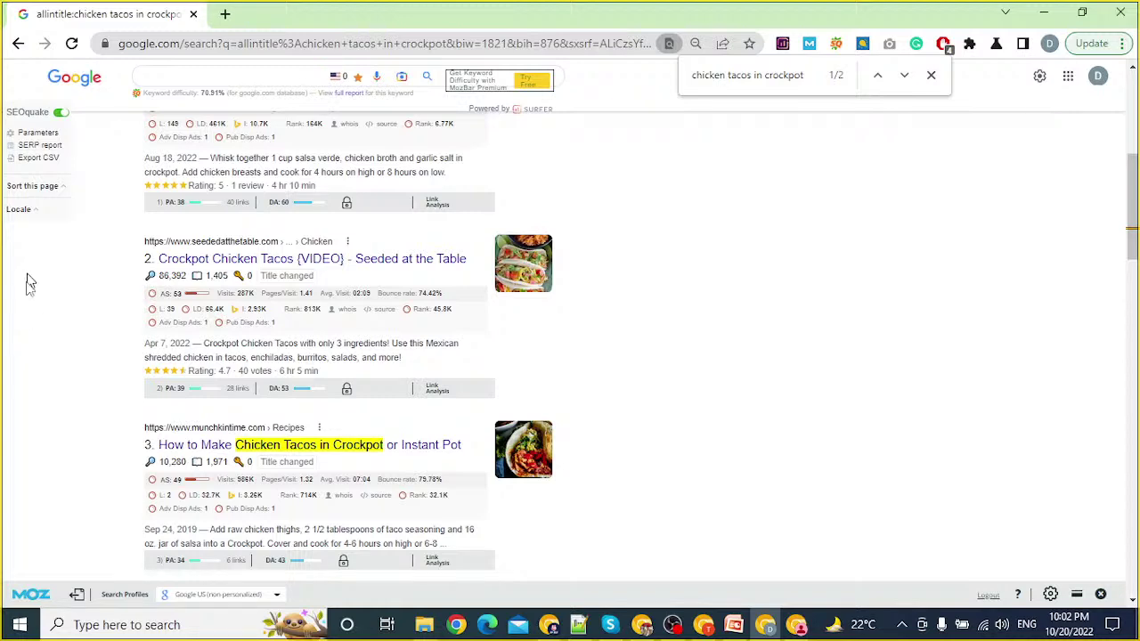
pyautogui.click(930, 75)
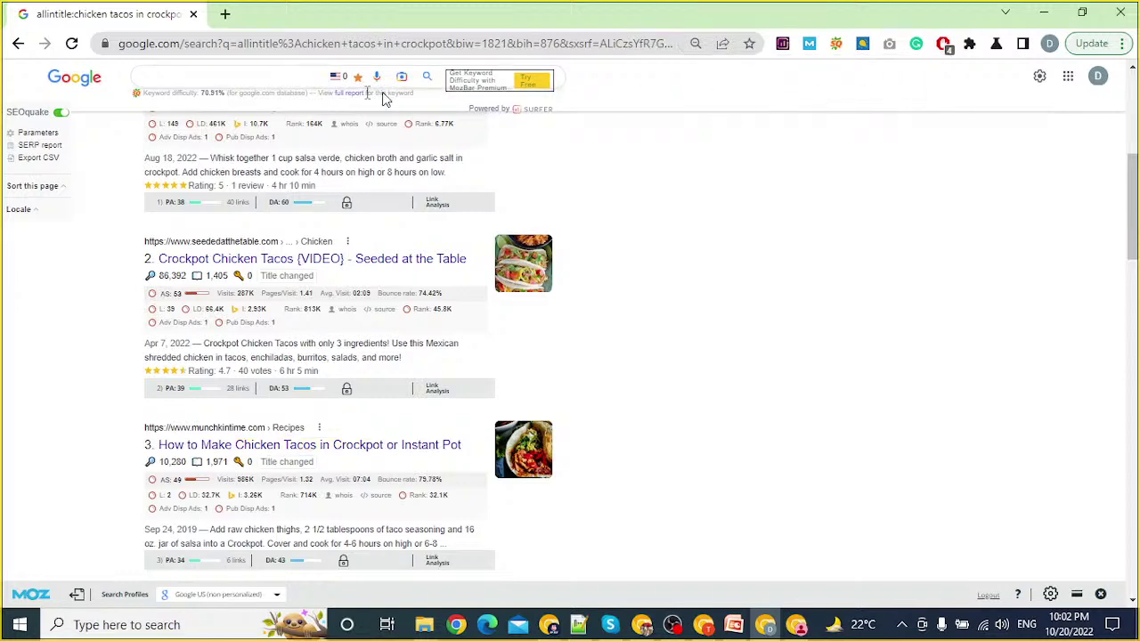
pyautogui.click(144, 80)
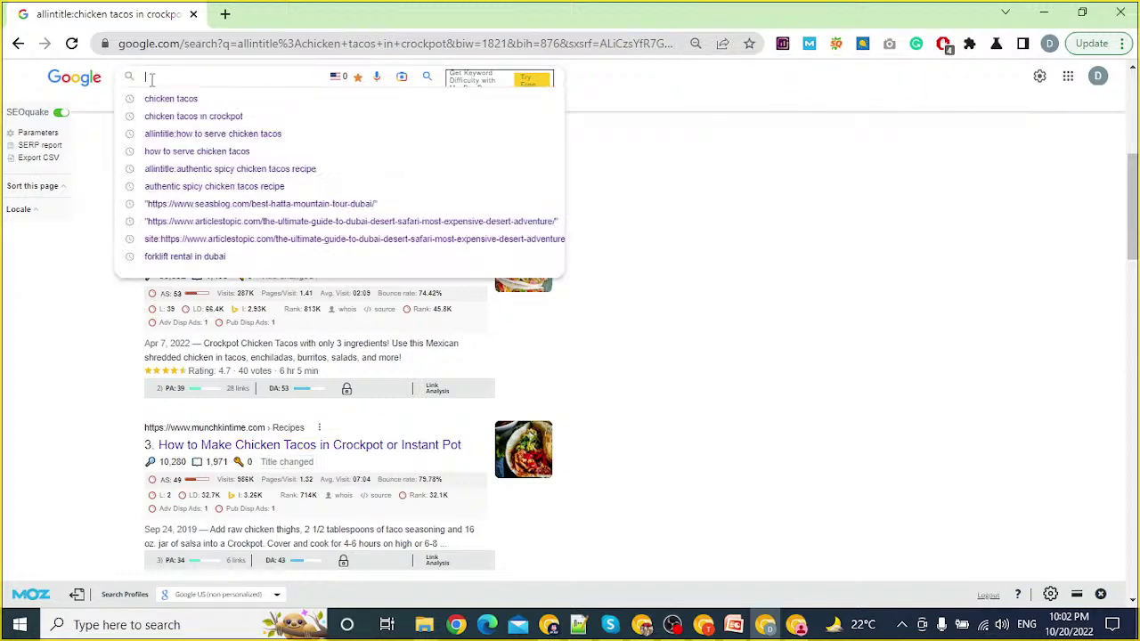
pyautogui.click(51, 371)
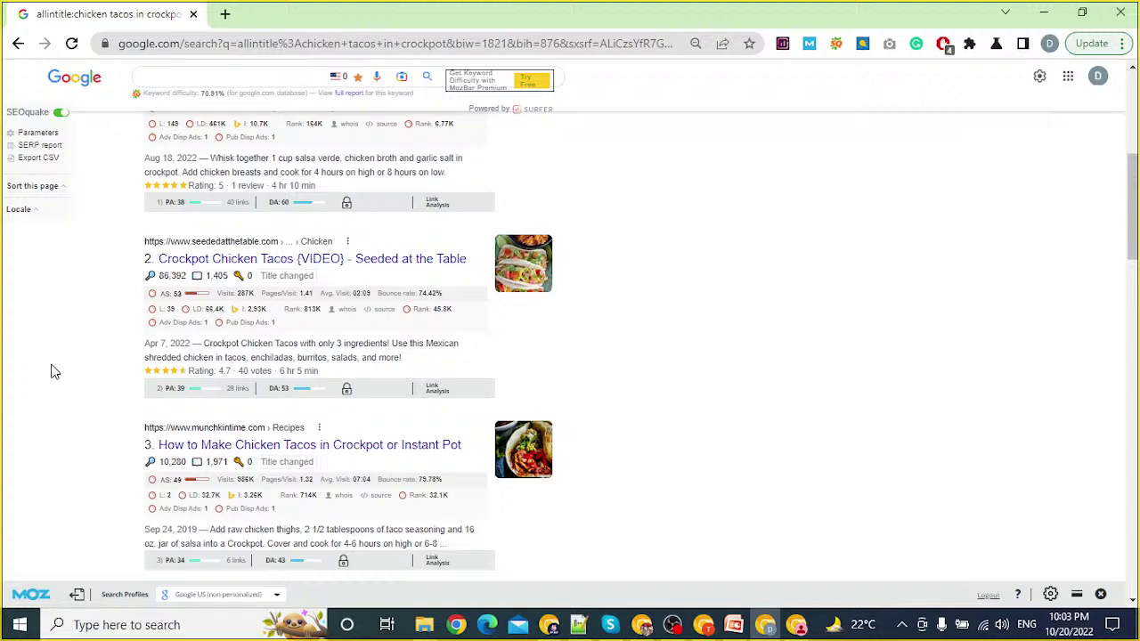
pyautogui.scroll(5, 77, 348)
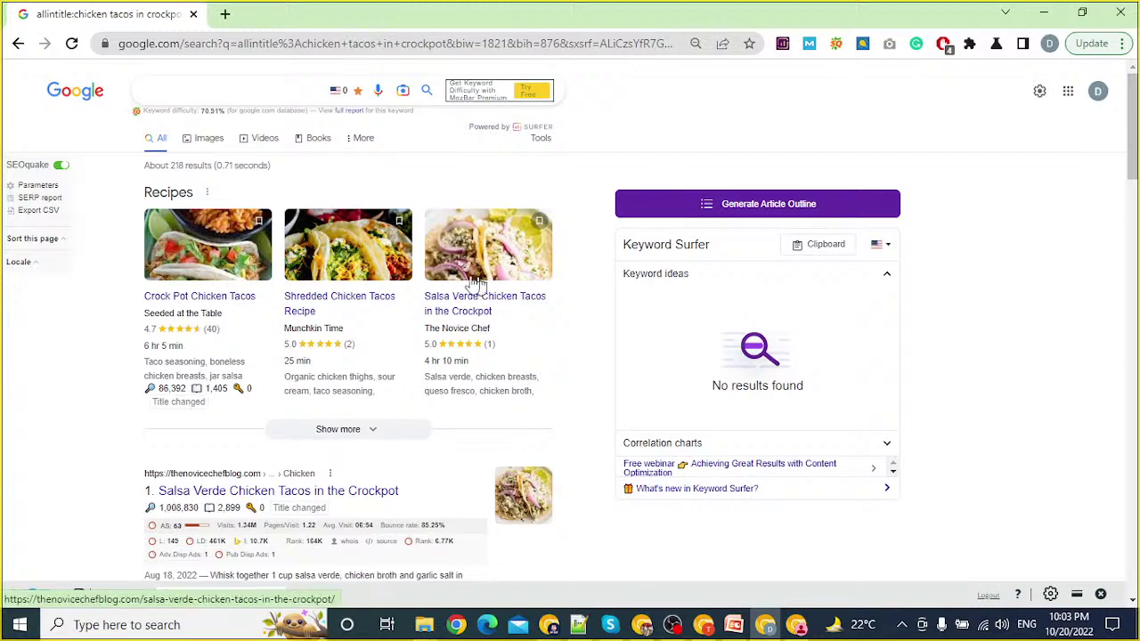
pyautogui.scroll(-15, 301, 292)
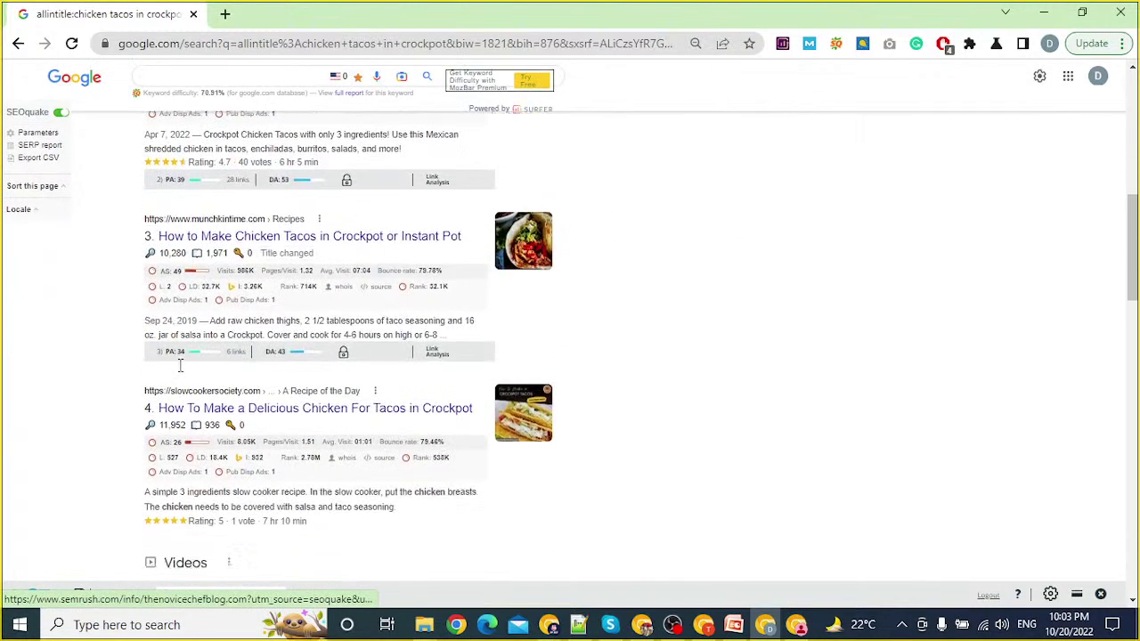
pyautogui.scroll(15, 180, 372)
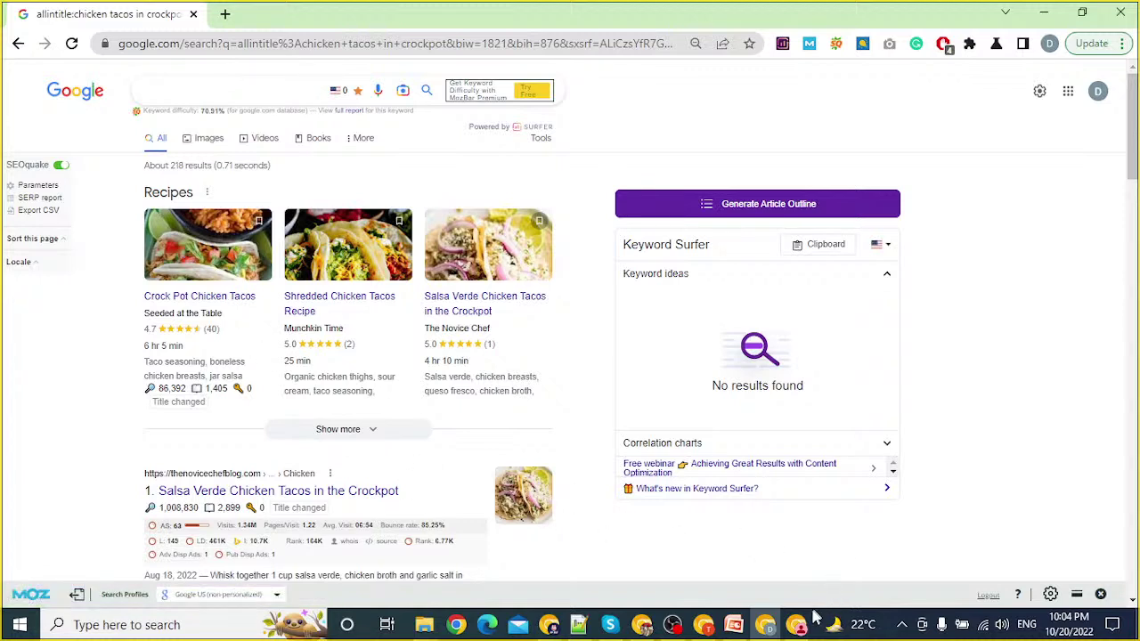
# Step: Leave the Google Meet call, close its tab, and switch to the Ubersuggest overview of "chicken tacos in crockpot"
pyautogui.click(704, 624)
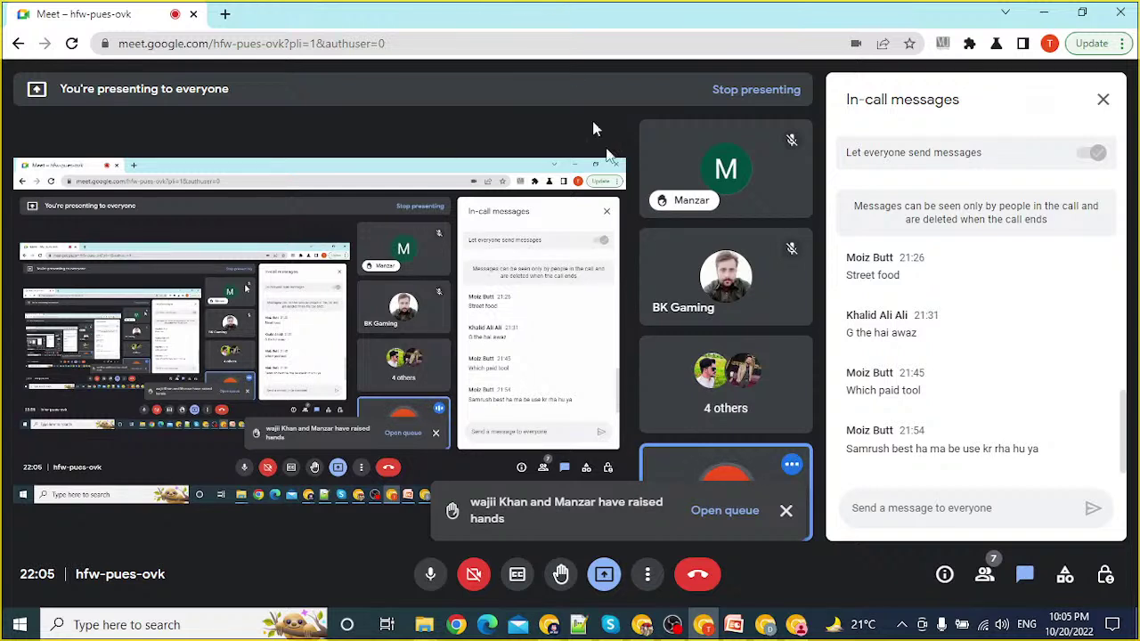
pyautogui.click(699, 575)
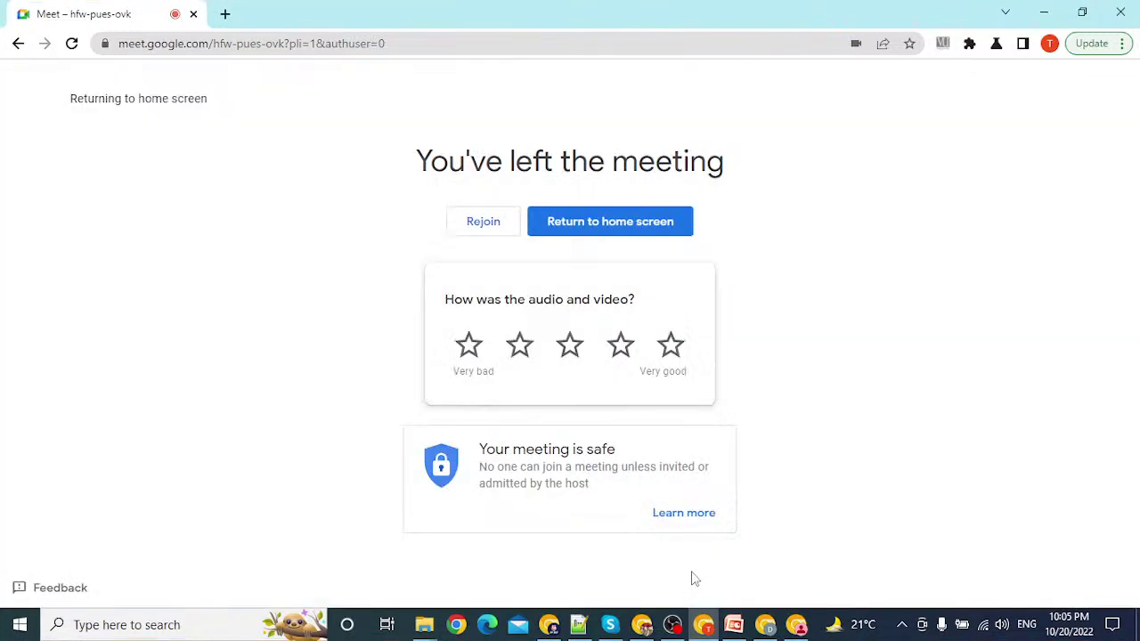
pyautogui.click(193, 15)
pyautogui.click(795, 626)
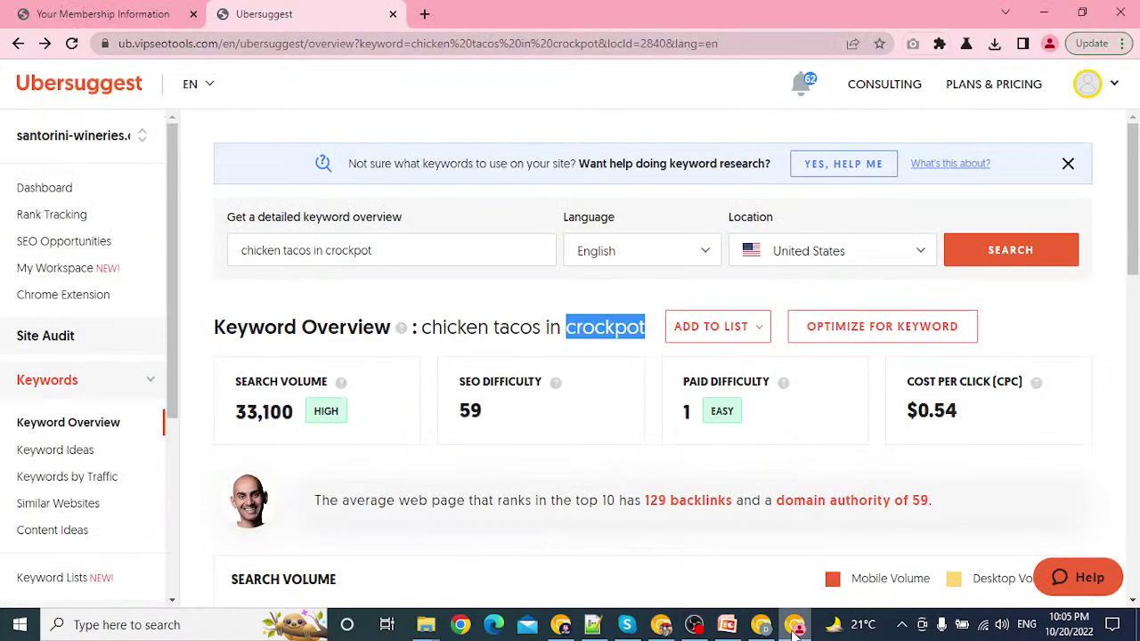